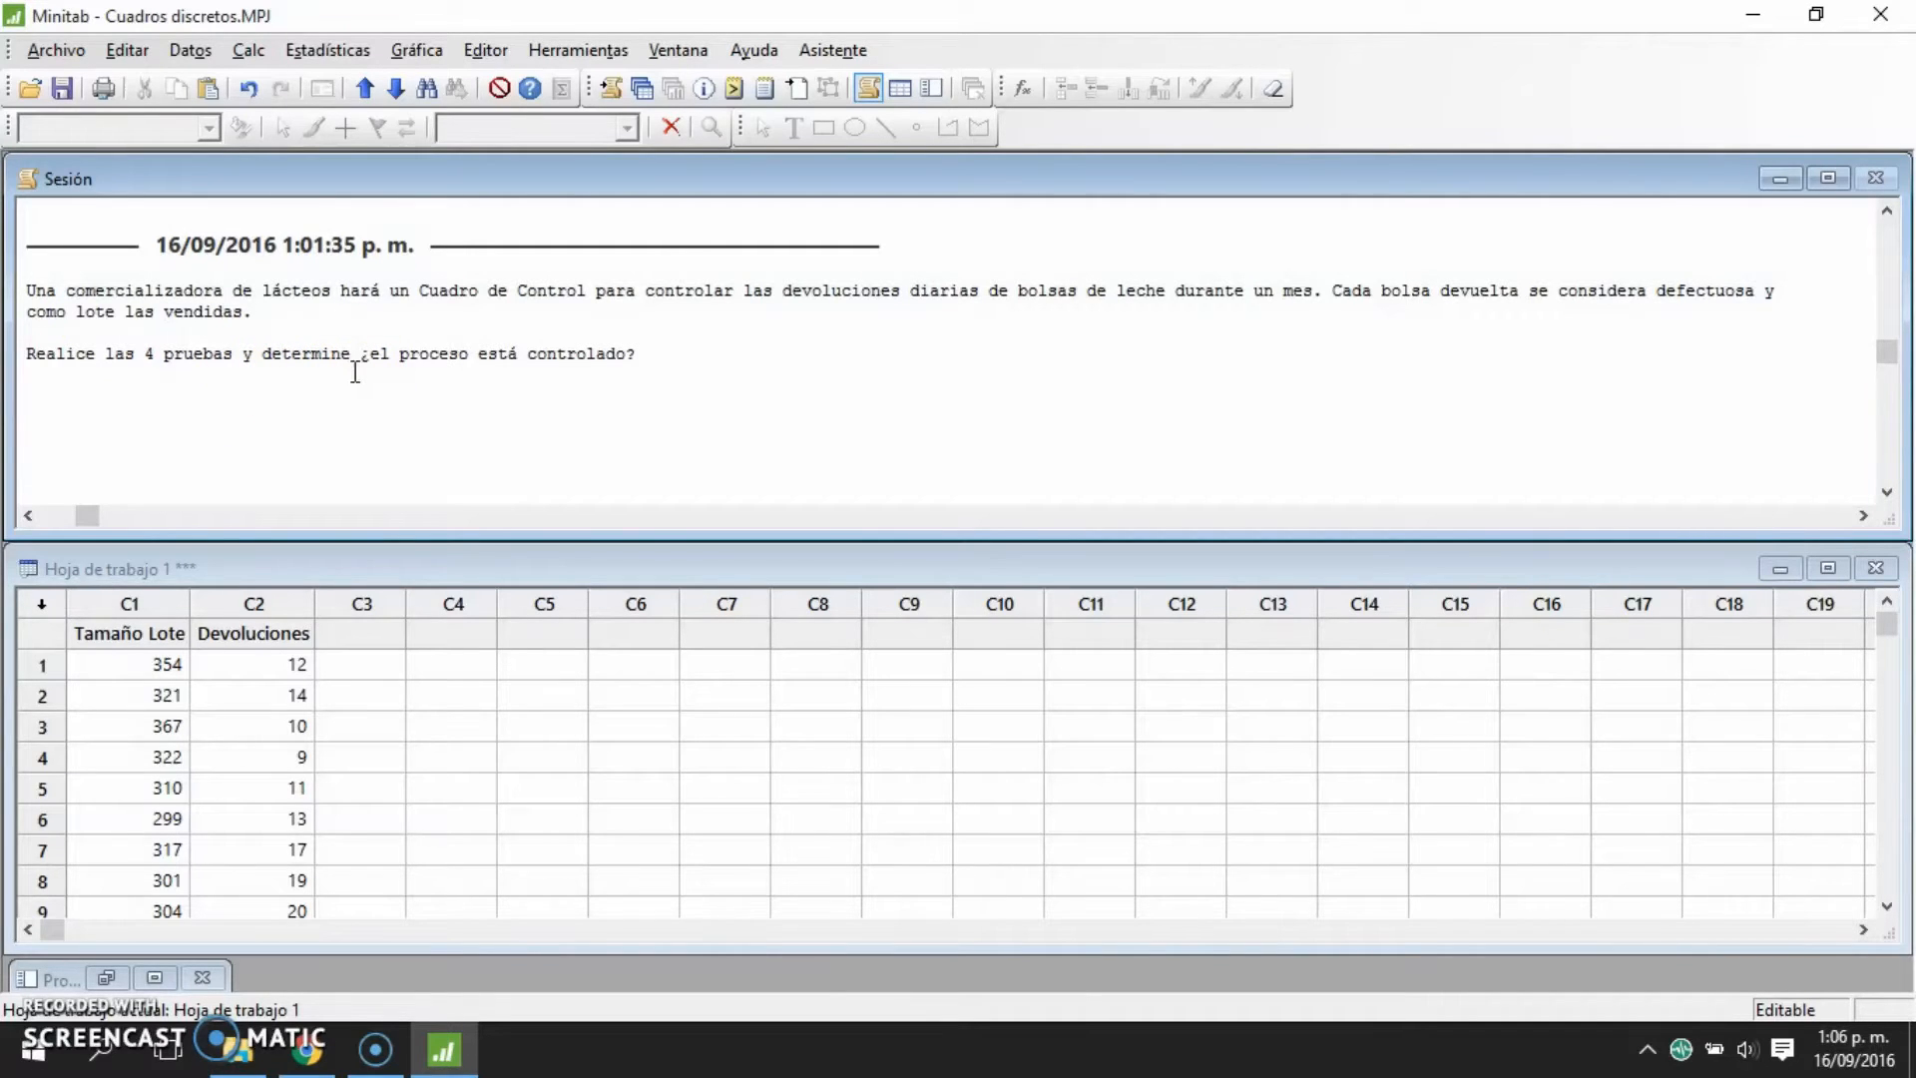
- Examine the Tamaño Lote and Devoluciones columns of the worksheet from the first row to the last
{"action": "left_click", "coordinate": [152, 636]}
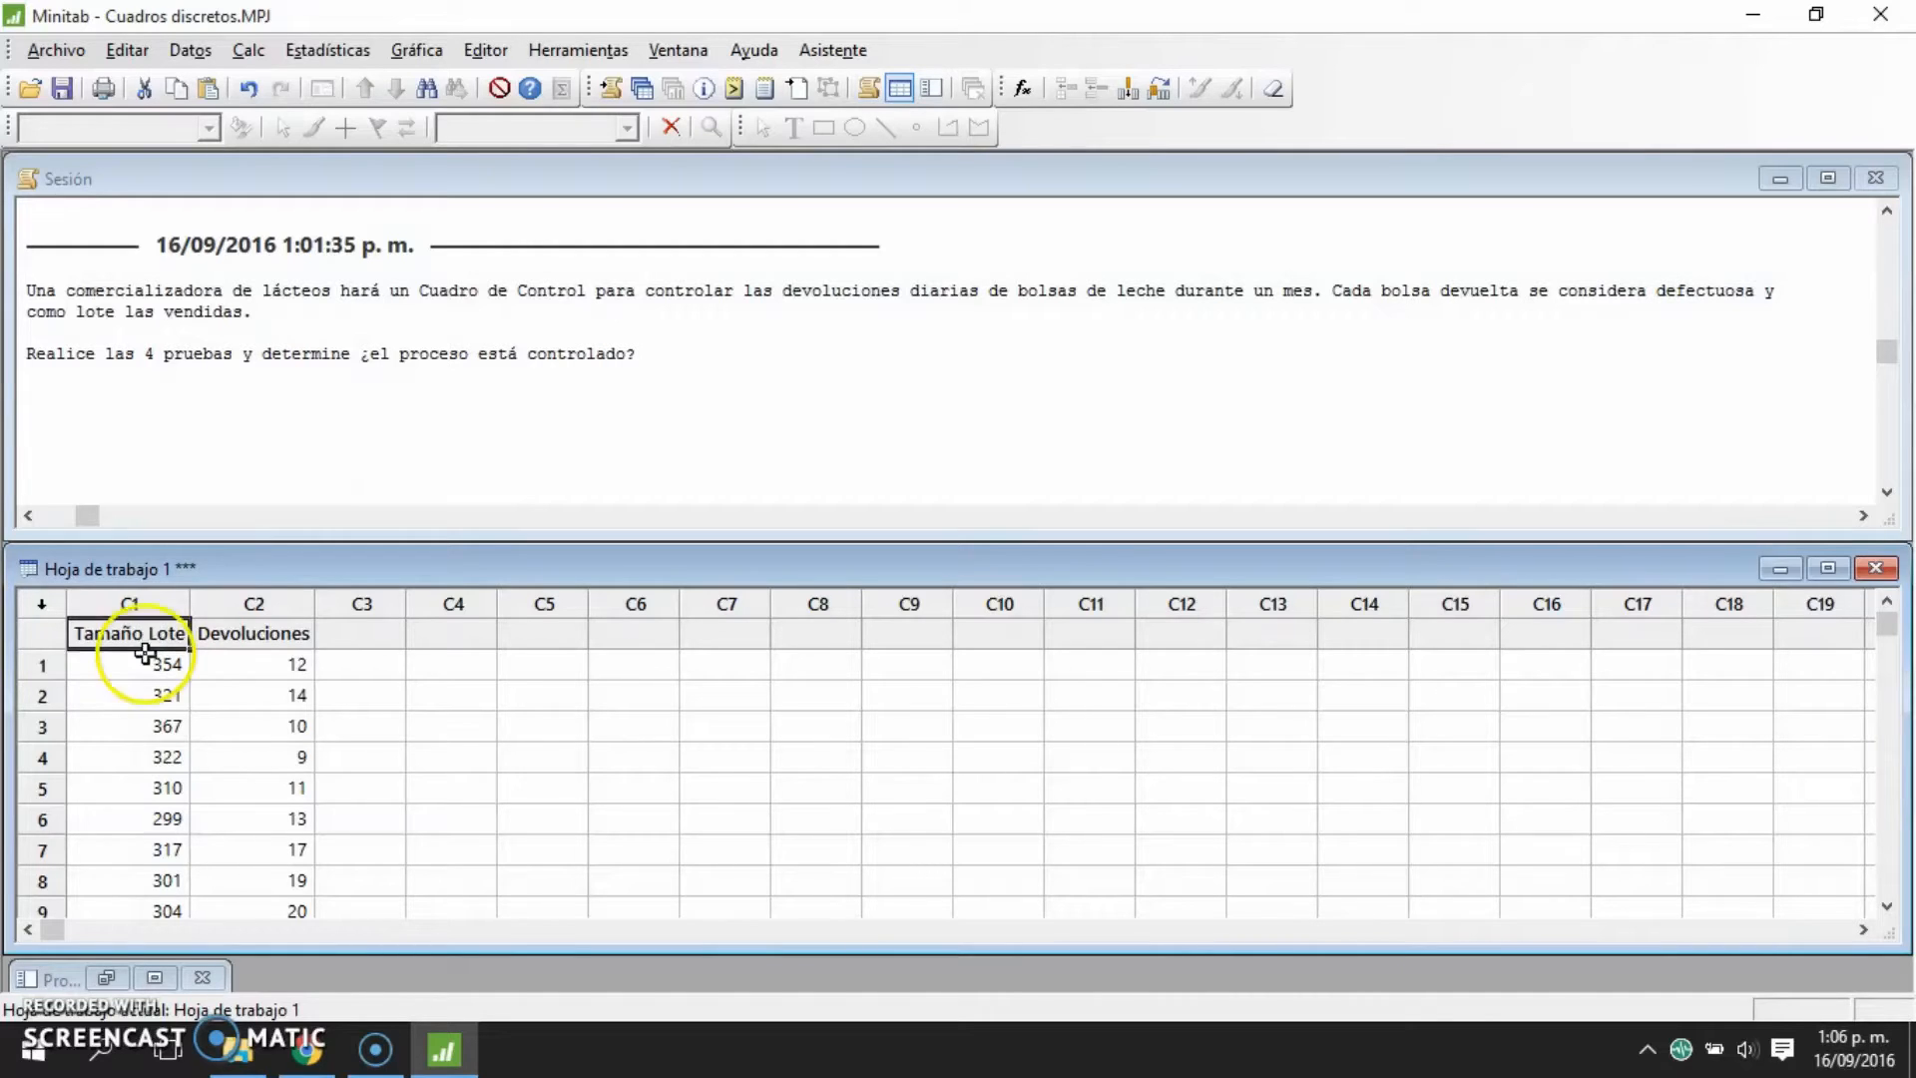
{"action": "left_click", "coordinate": [136, 659]}
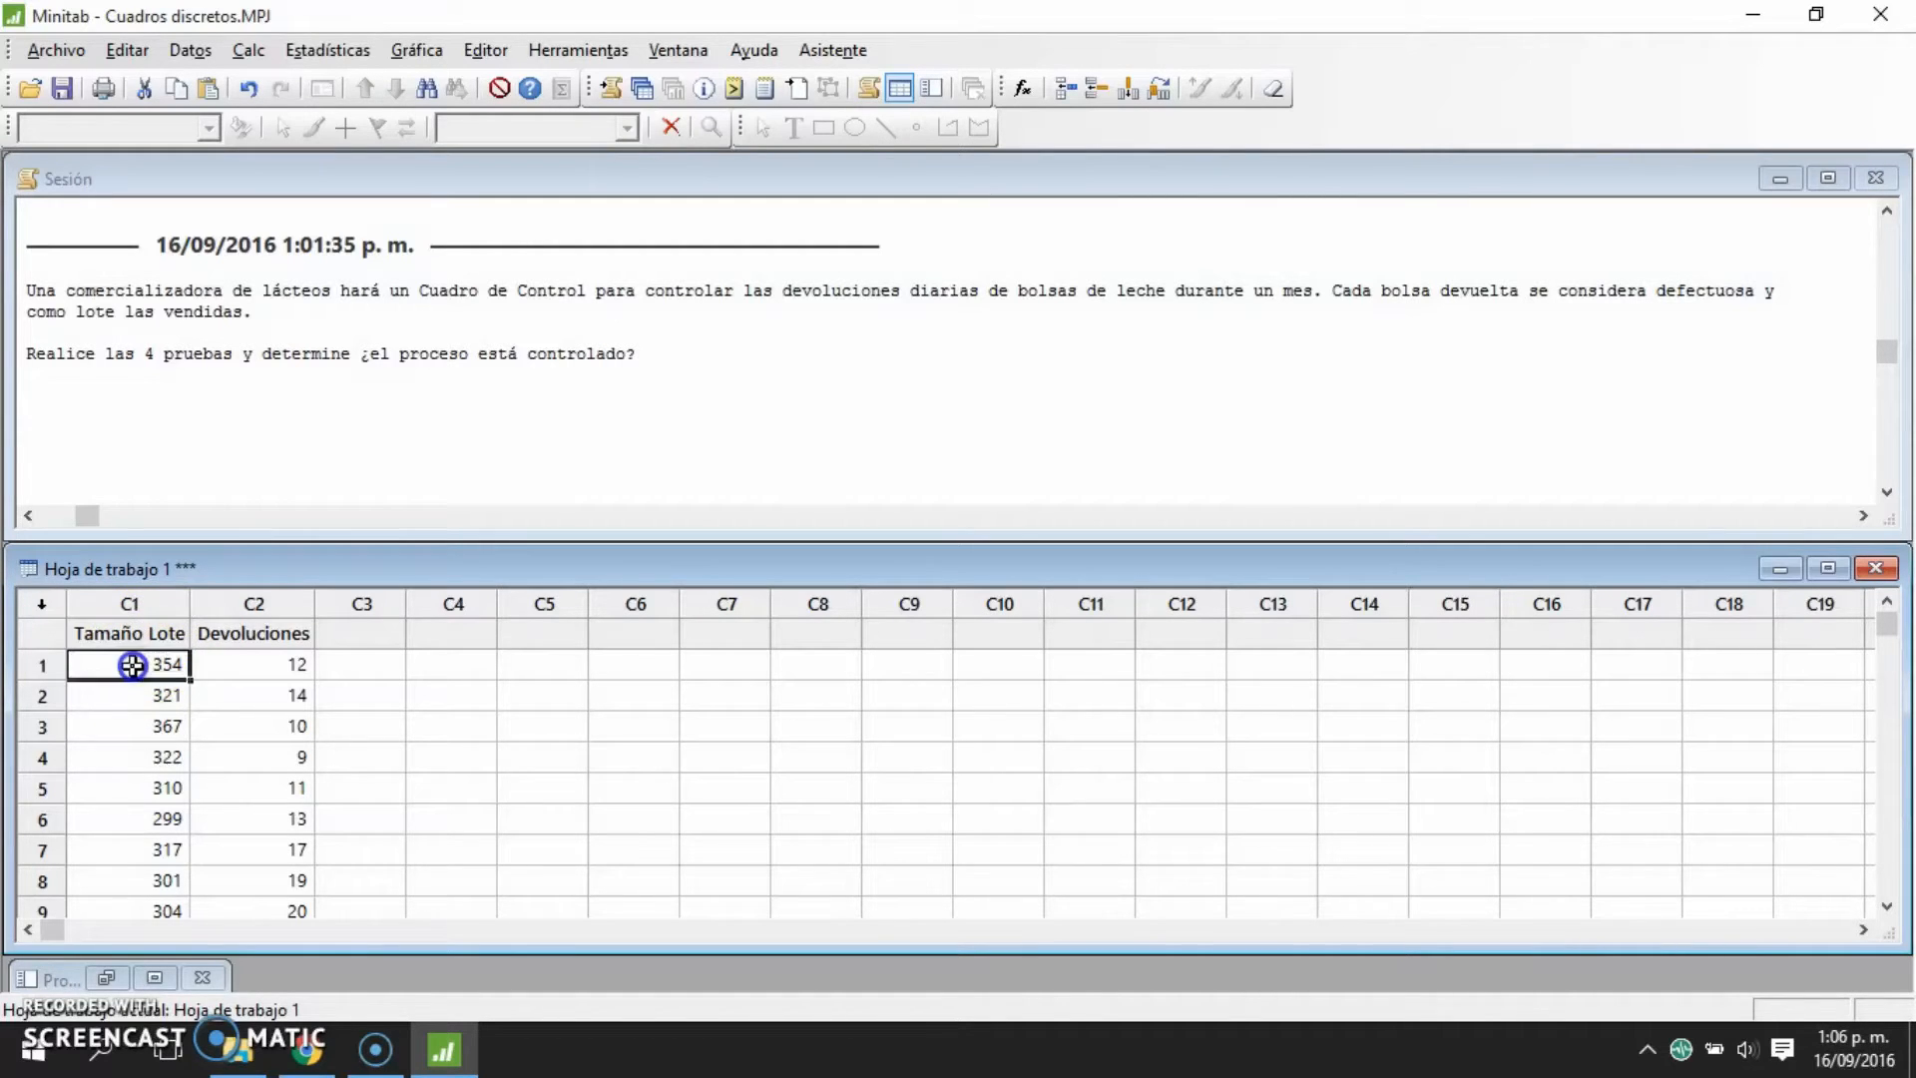
{"action": "left_click", "coordinate": [124, 696]}
{"action": "left_click", "coordinate": [118, 725]}
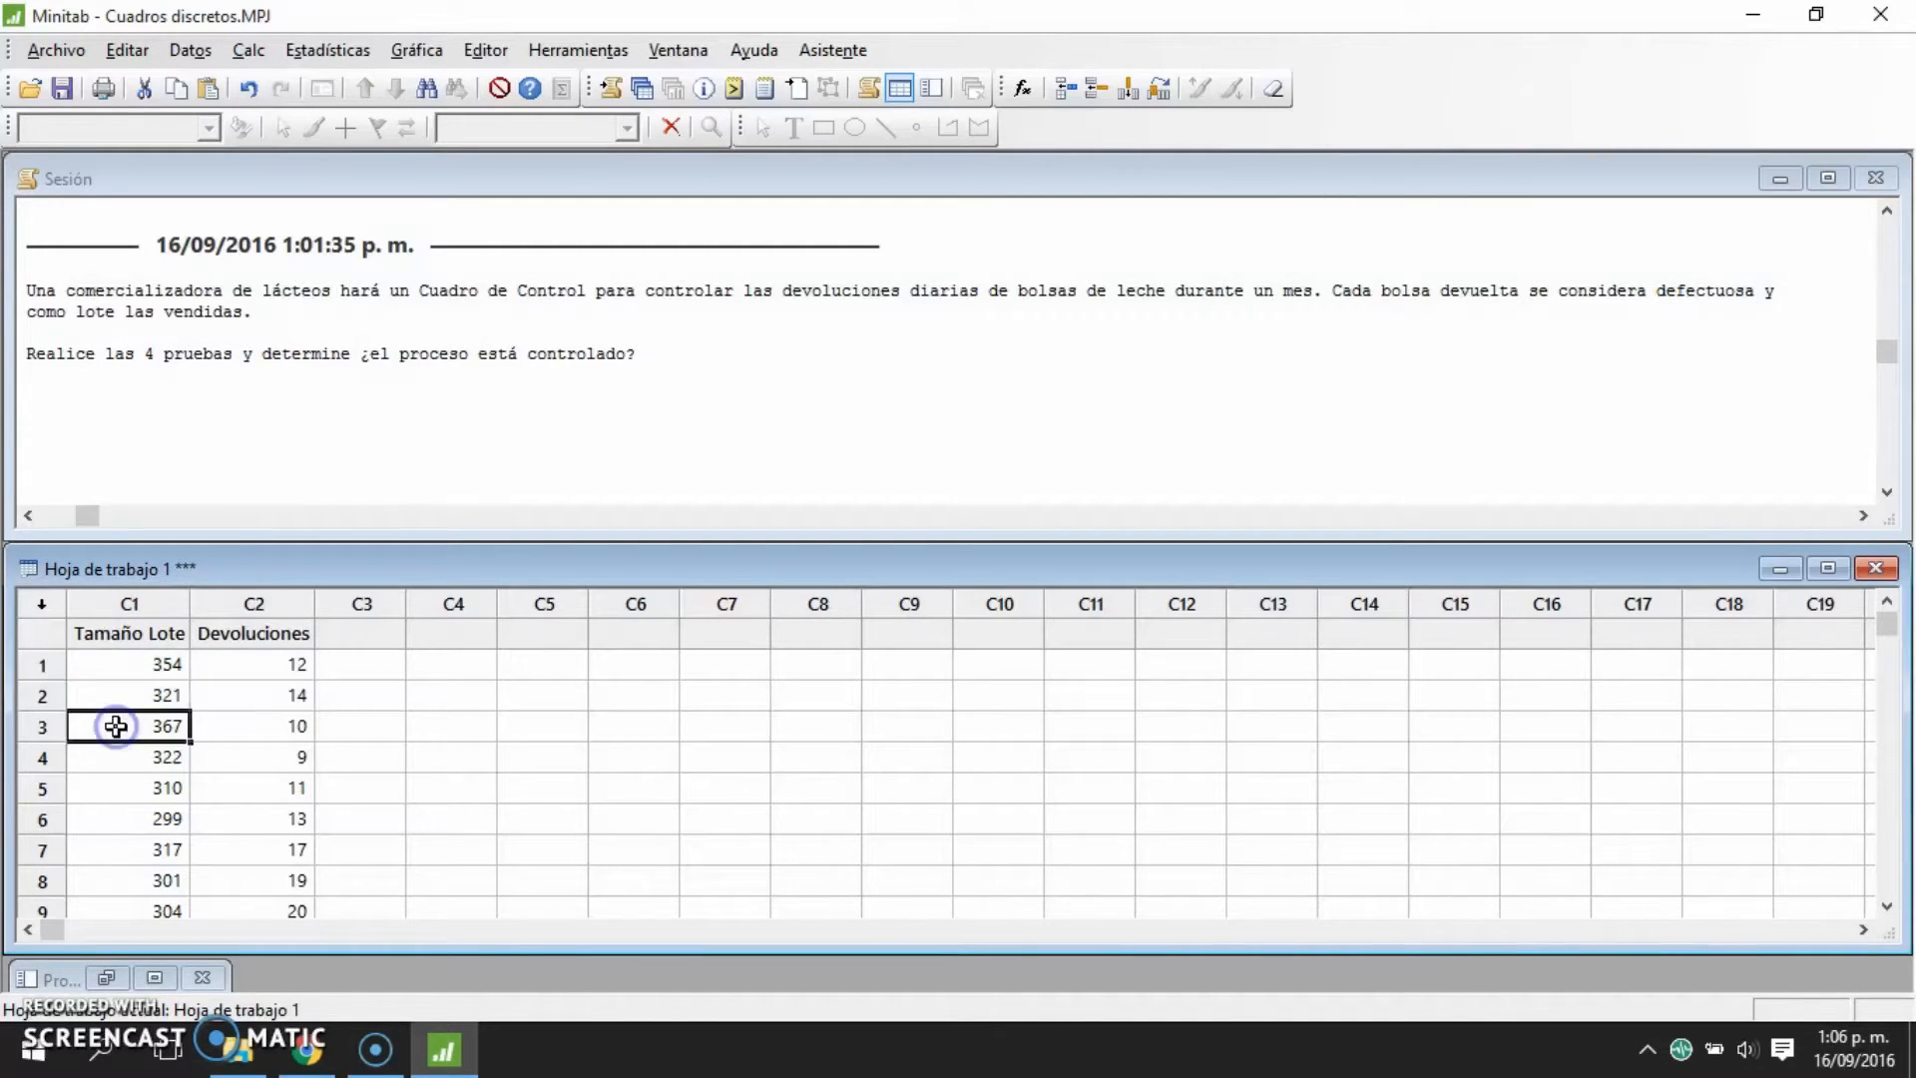
{"action": "left_click", "coordinate": [239, 639]}
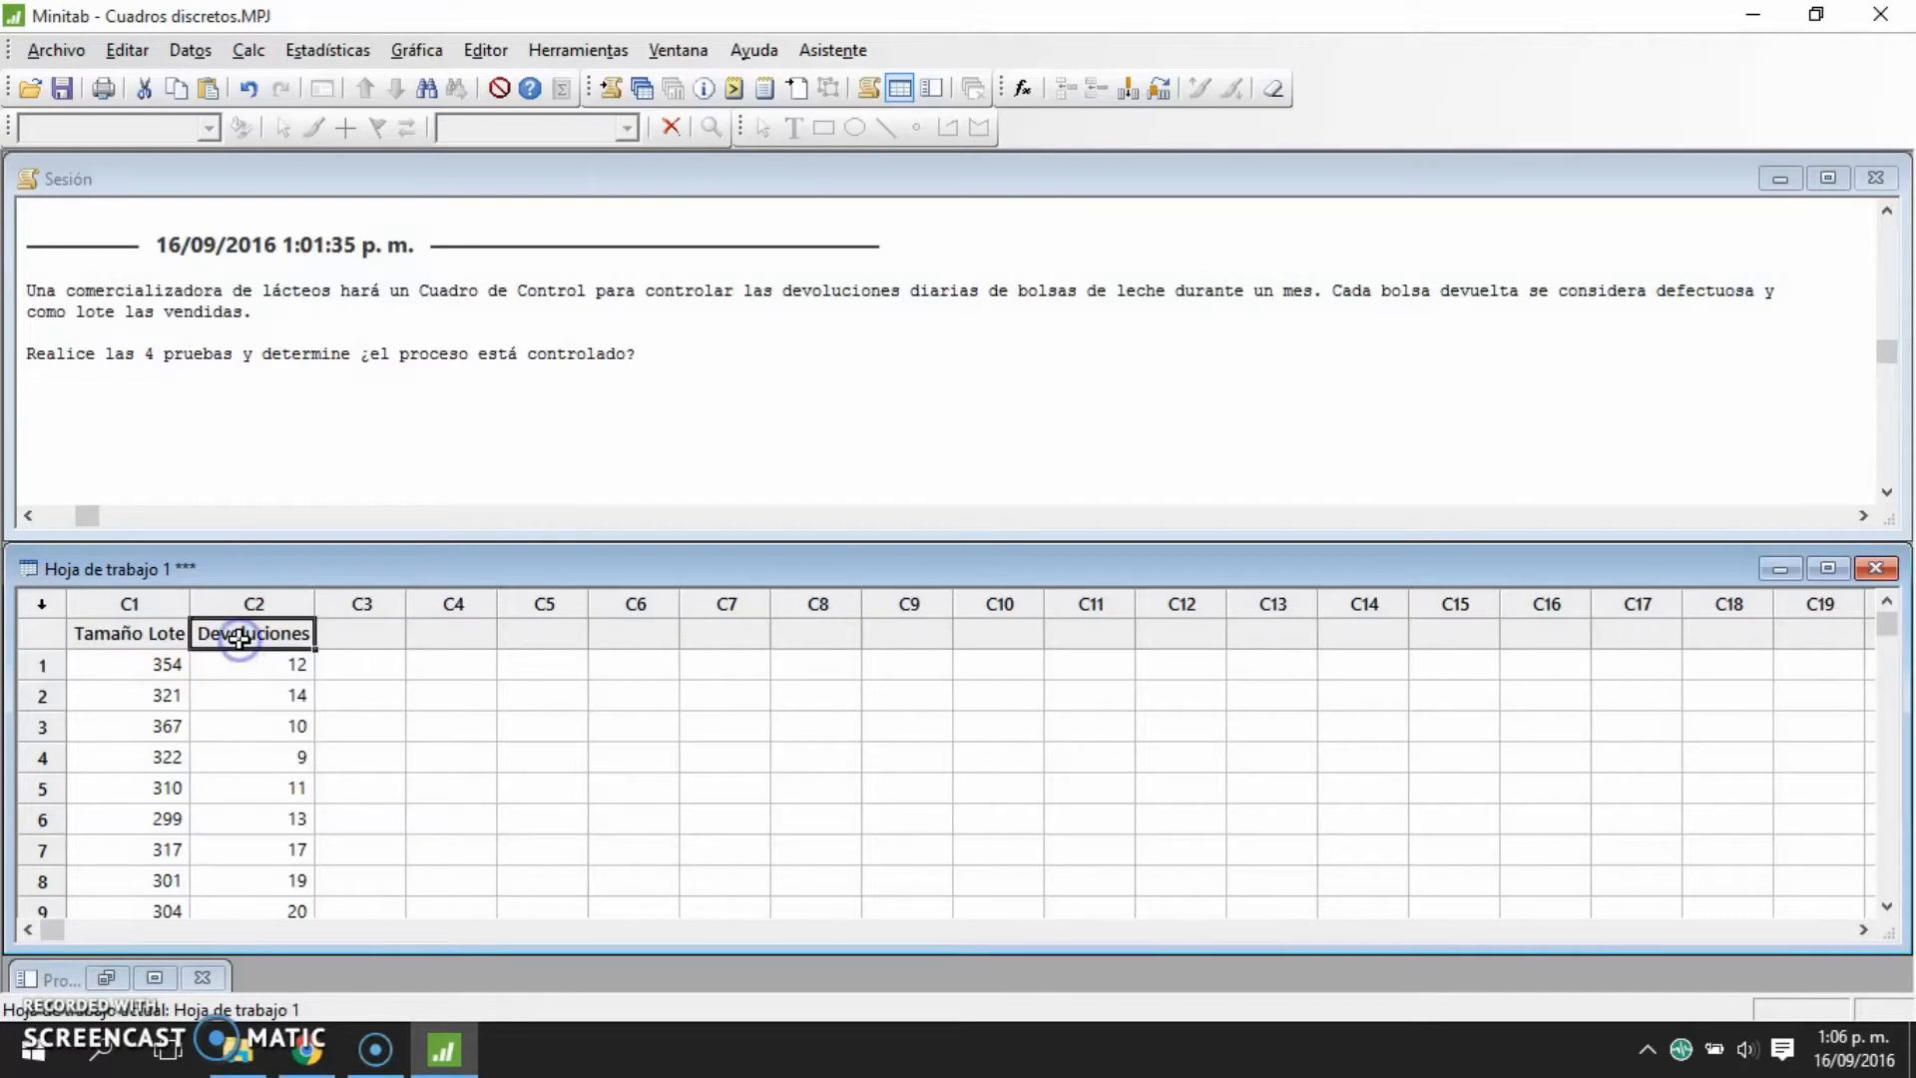
{"action": "left_click", "coordinate": [230, 664]}
{"action": "left_click", "coordinate": [234, 702]}
{"action": "left_click", "coordinate": [227, 726]}
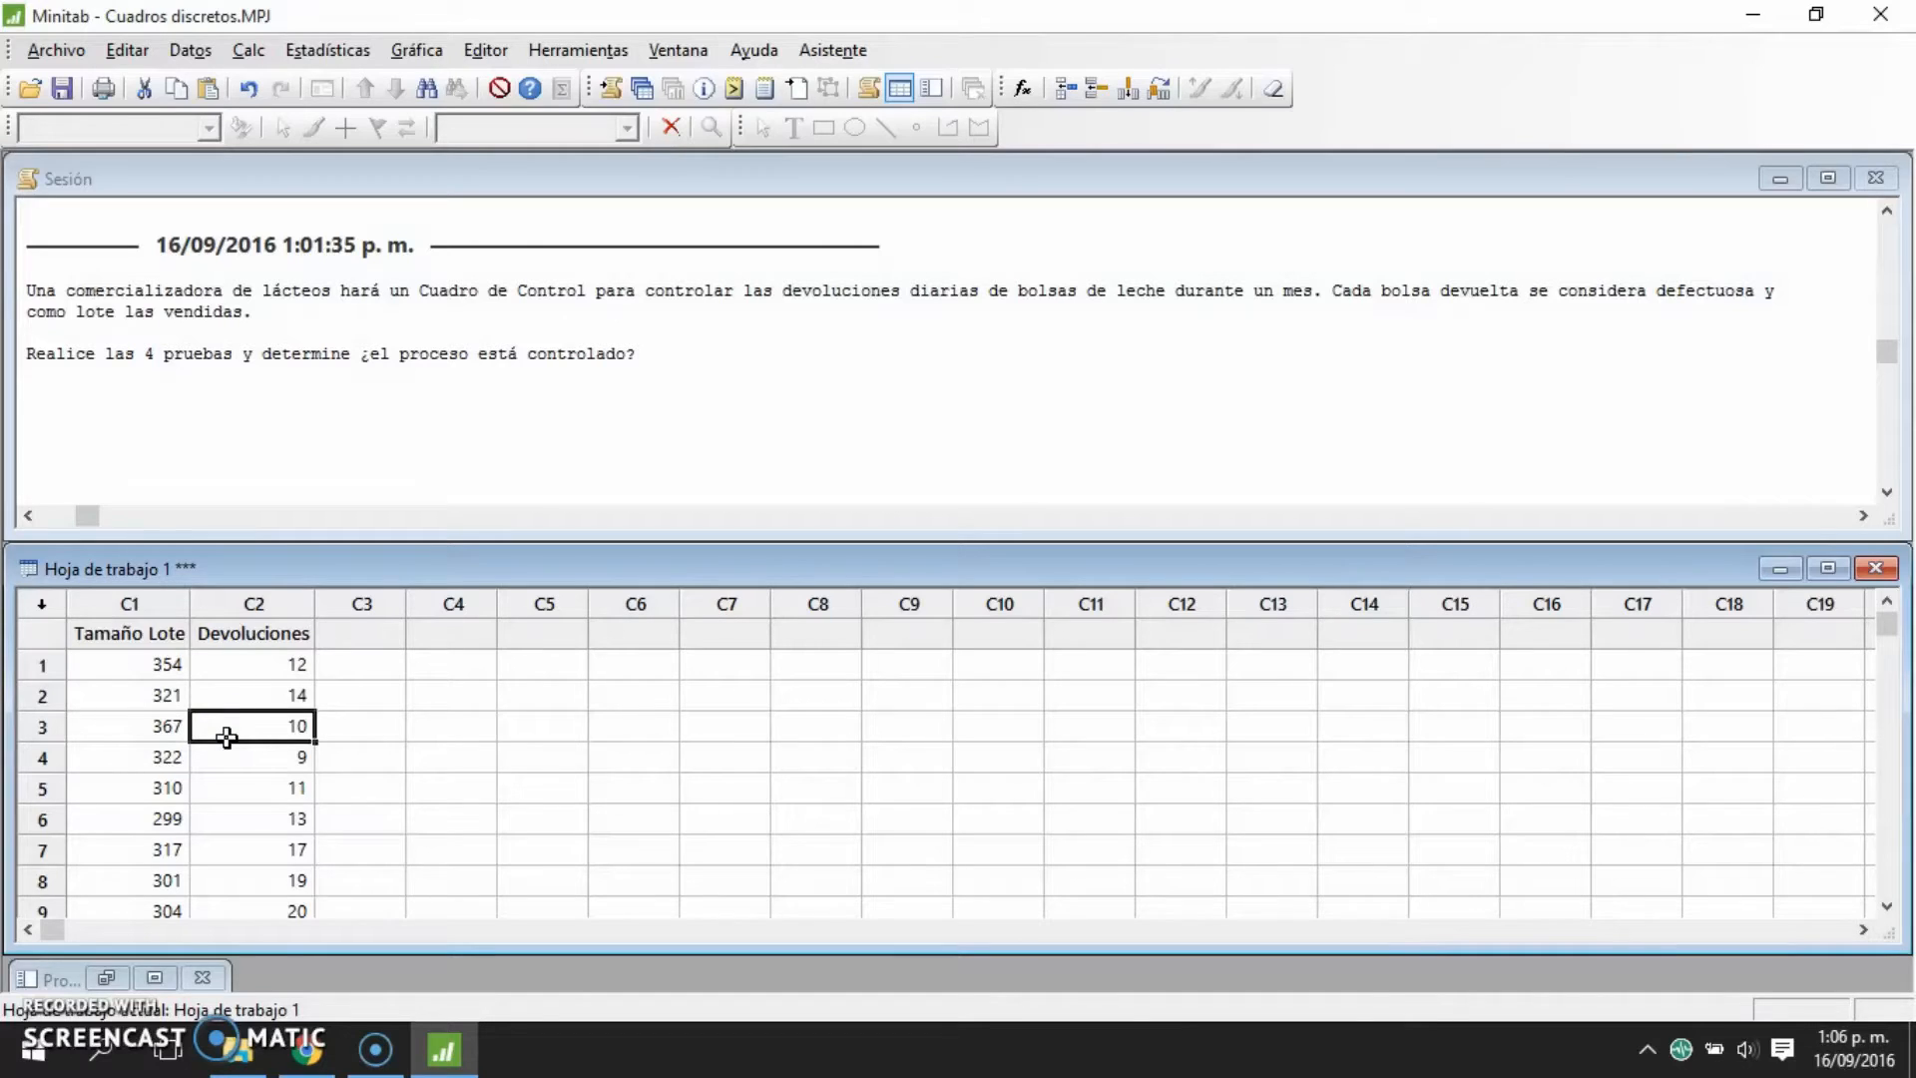
{"action": "left_click_drag", "start_coordinate": [180, 667], "coordinate": [172, 727]}
{"action": "left_click_drag", "start_coordinate": [1885, 838], "coordinate": [1885, 634]}
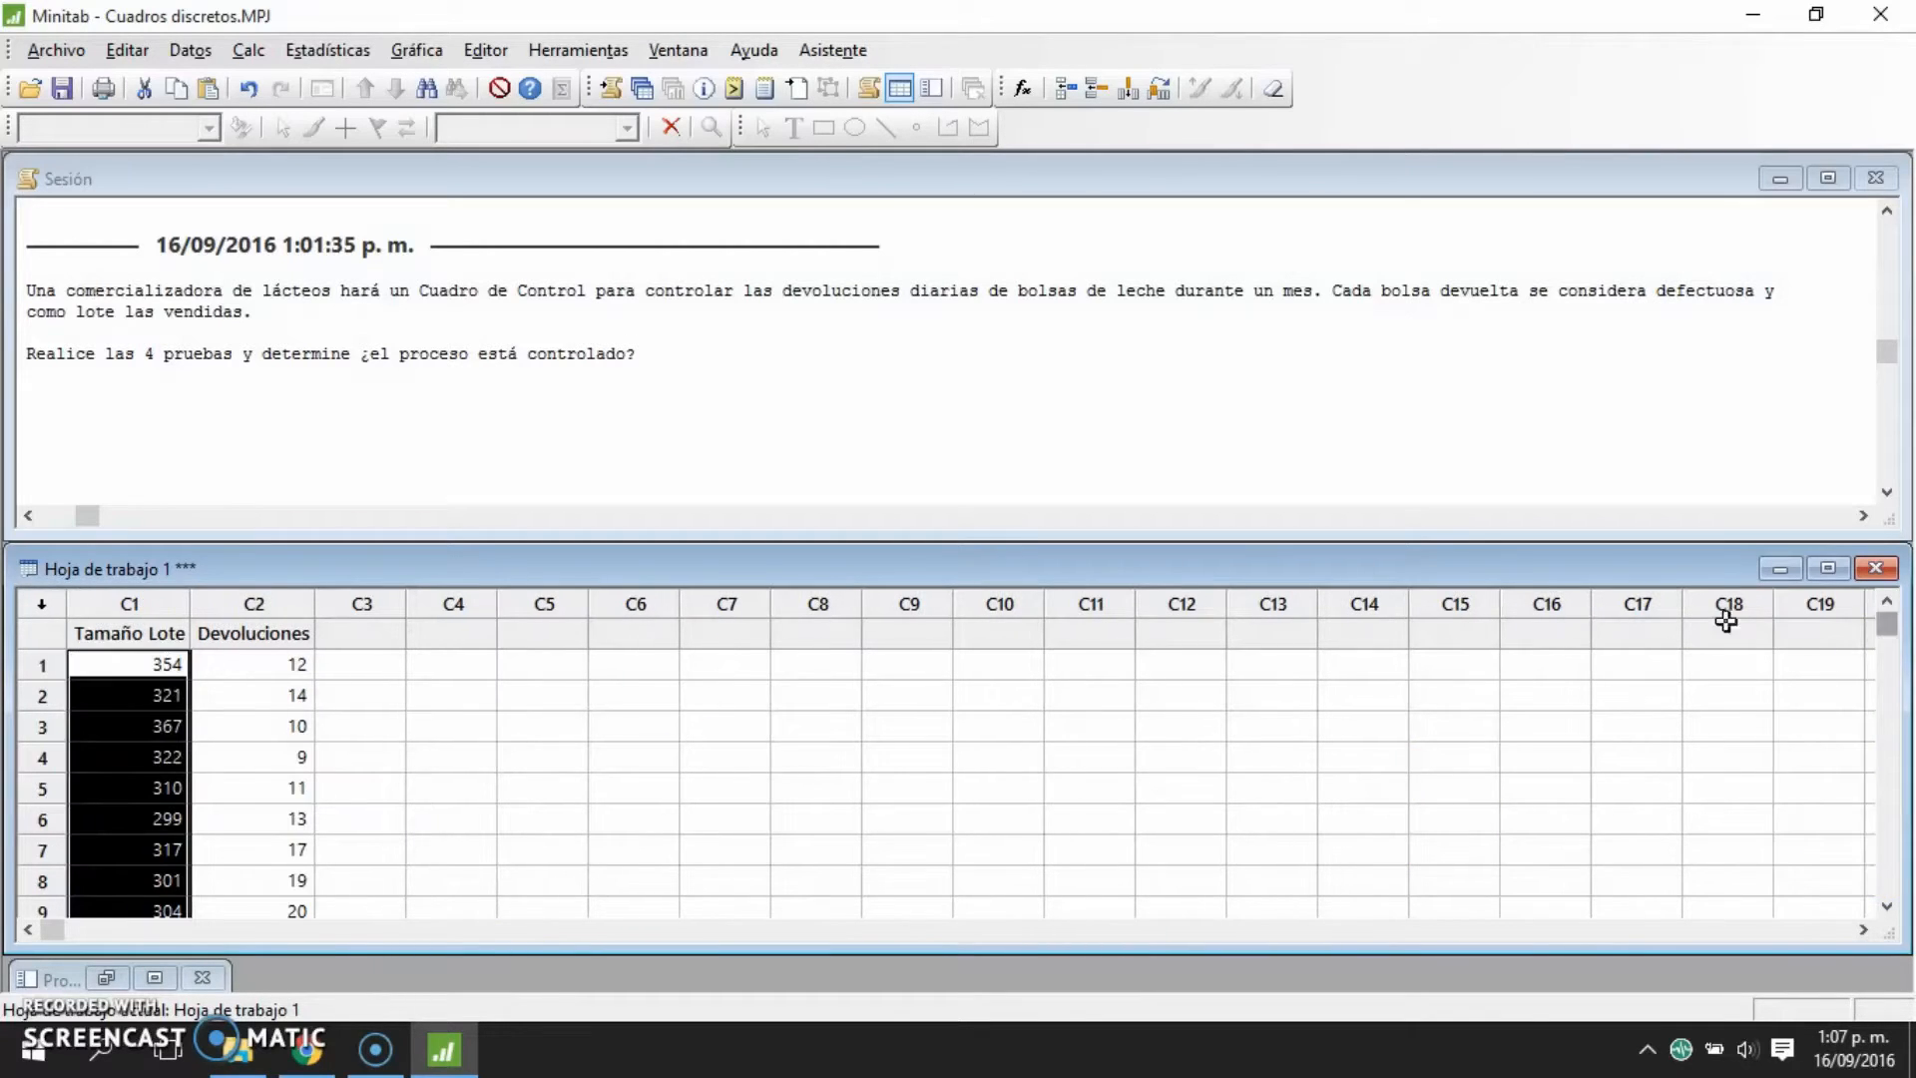
{"action": "left_click", "coordinate": [94, 635]}
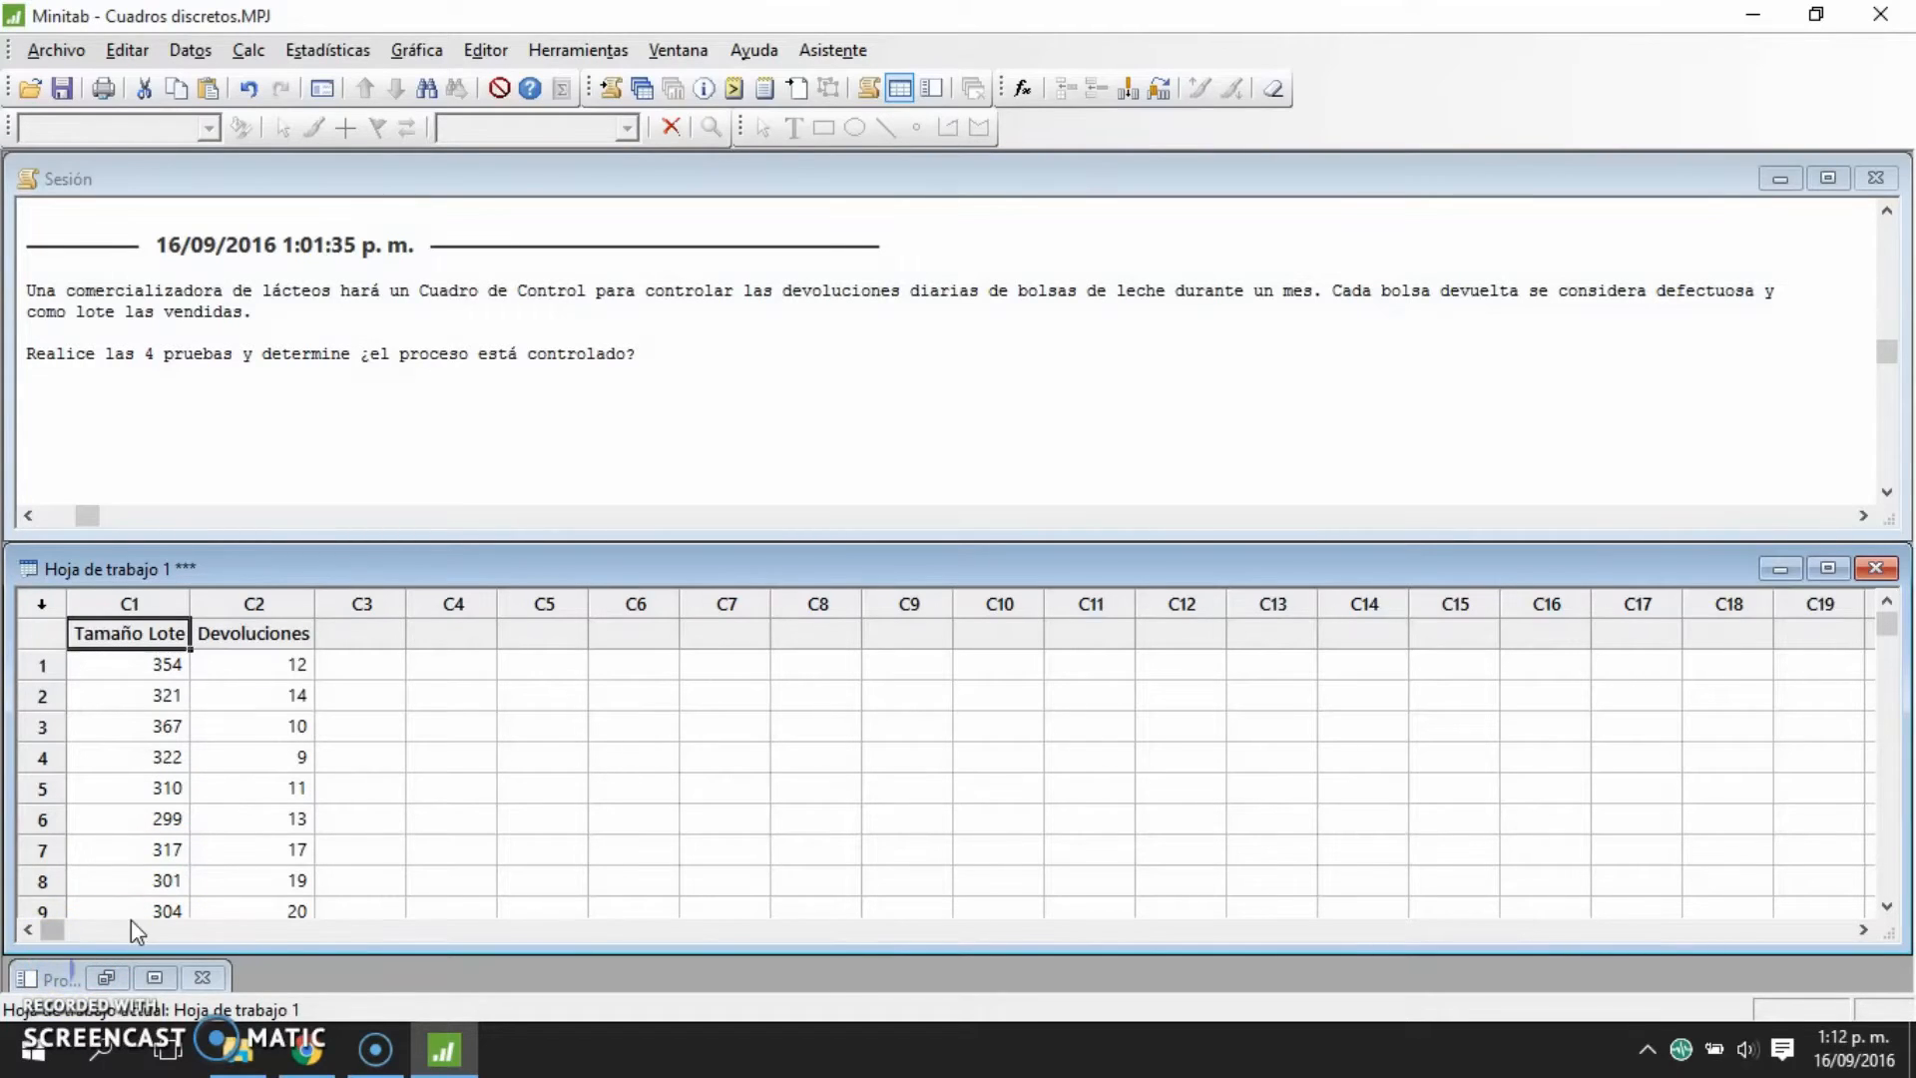
- Start a P attribute control chart and assign the Devoluciones column as its variable
{"action": "left_click", "coordinate": [330, 51]}
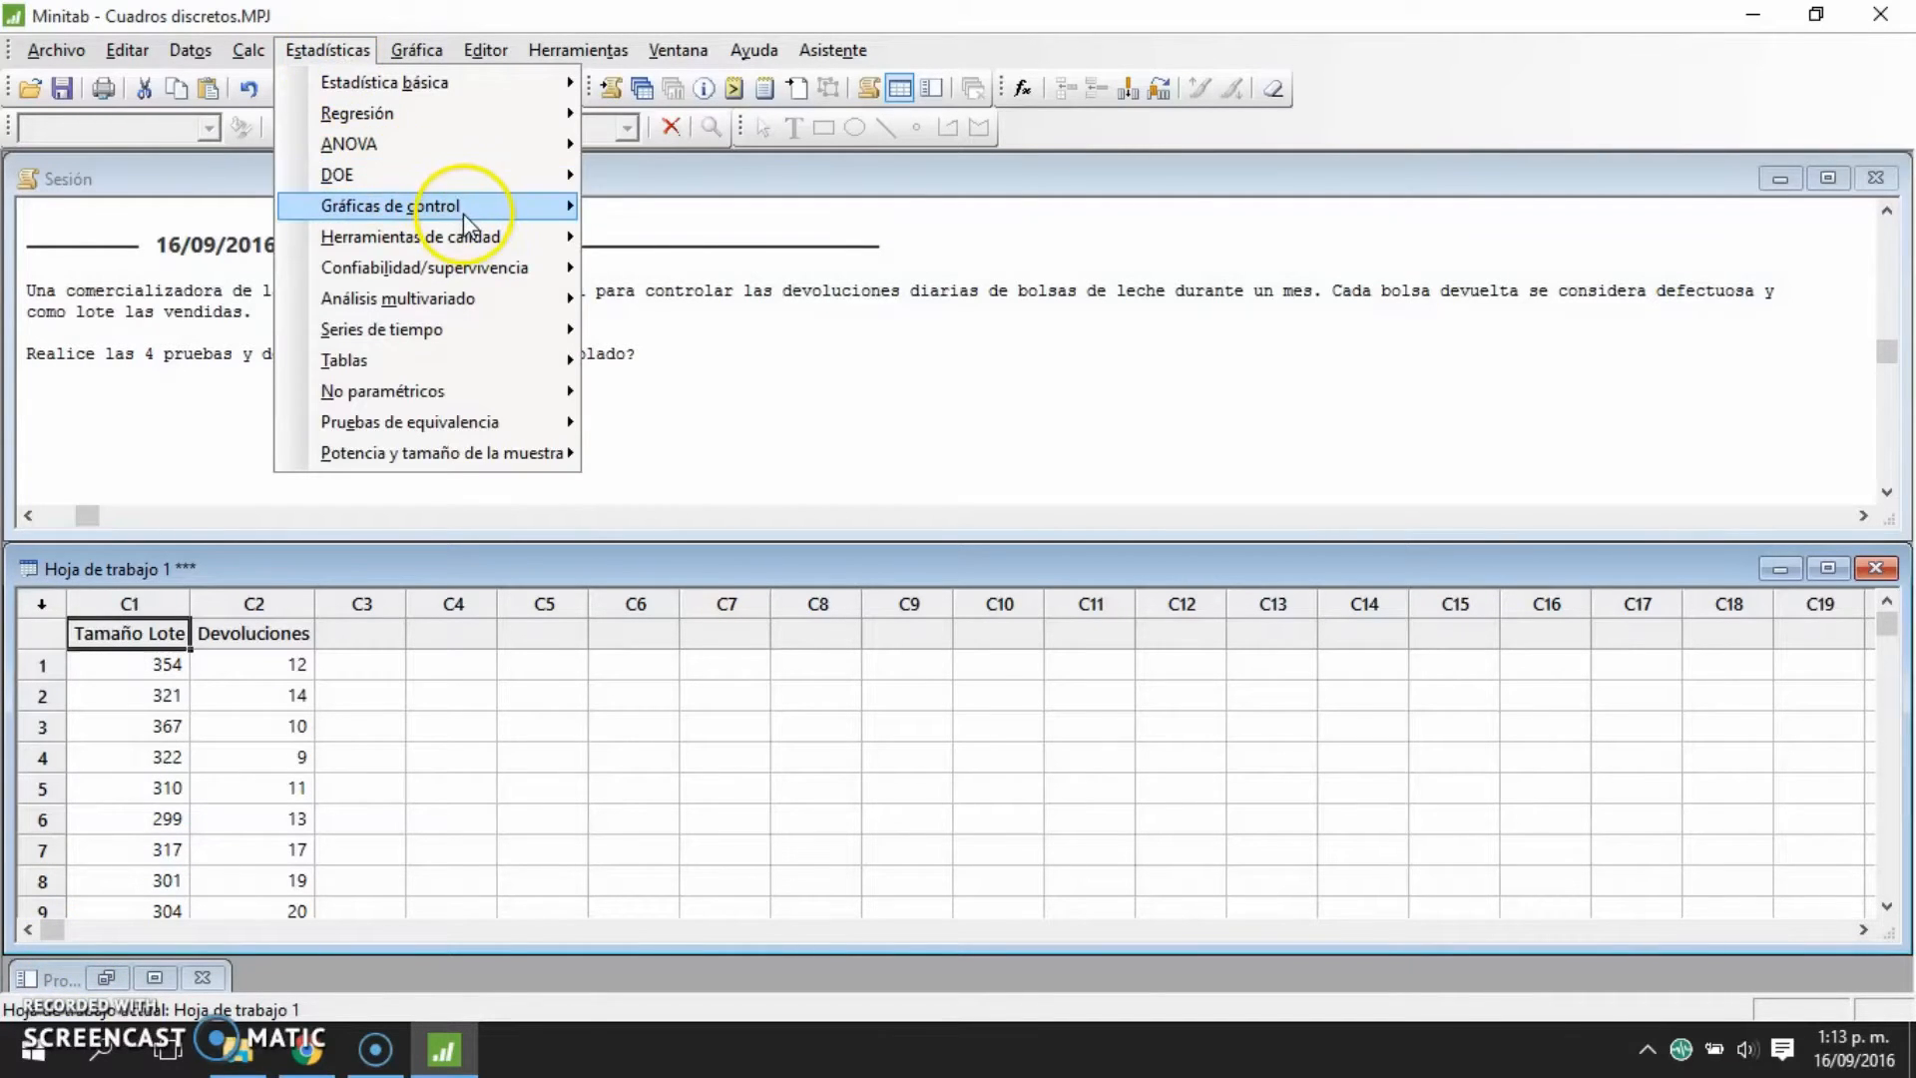
{"action": "mouse_move", "coordinate": [463, 214]}
{"action": "mouse_move", "coordinate": [739, 313]}
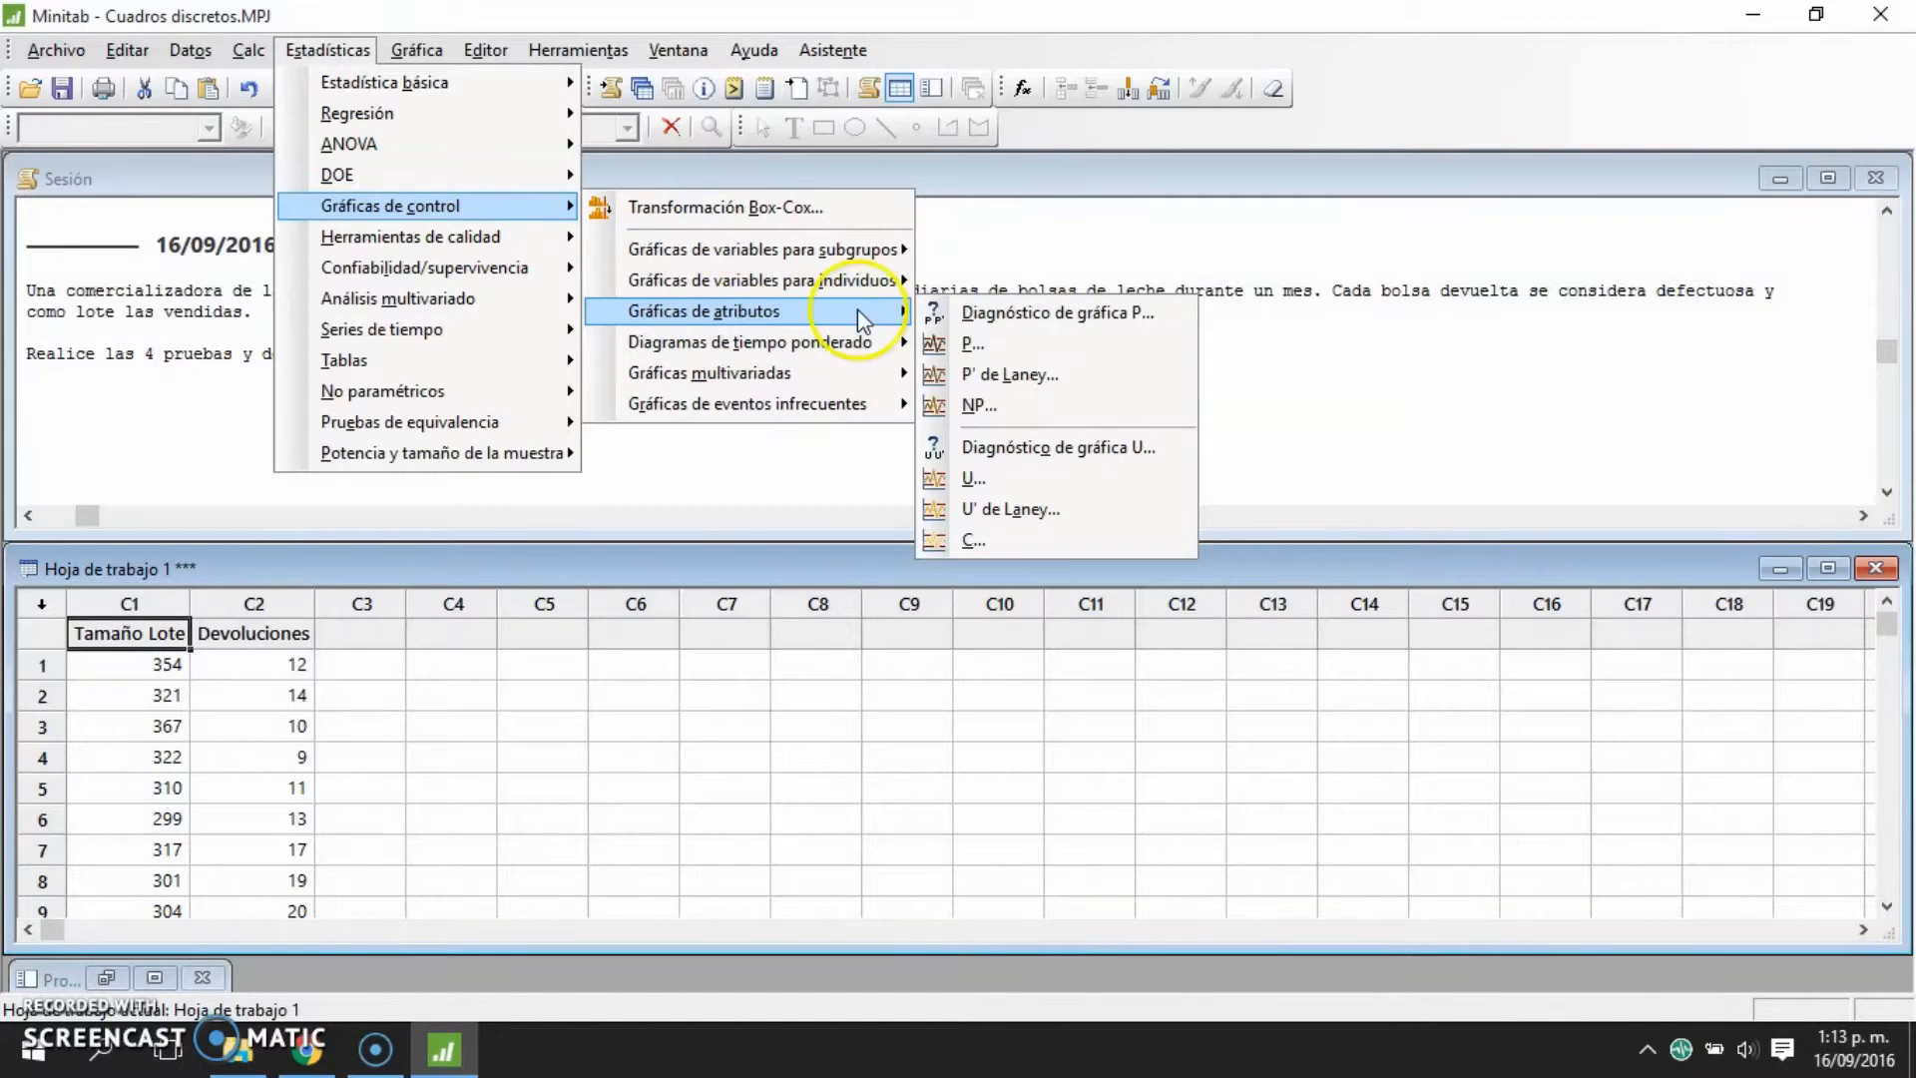
{"action": "left_click", "coordinate": [1010, 346]}
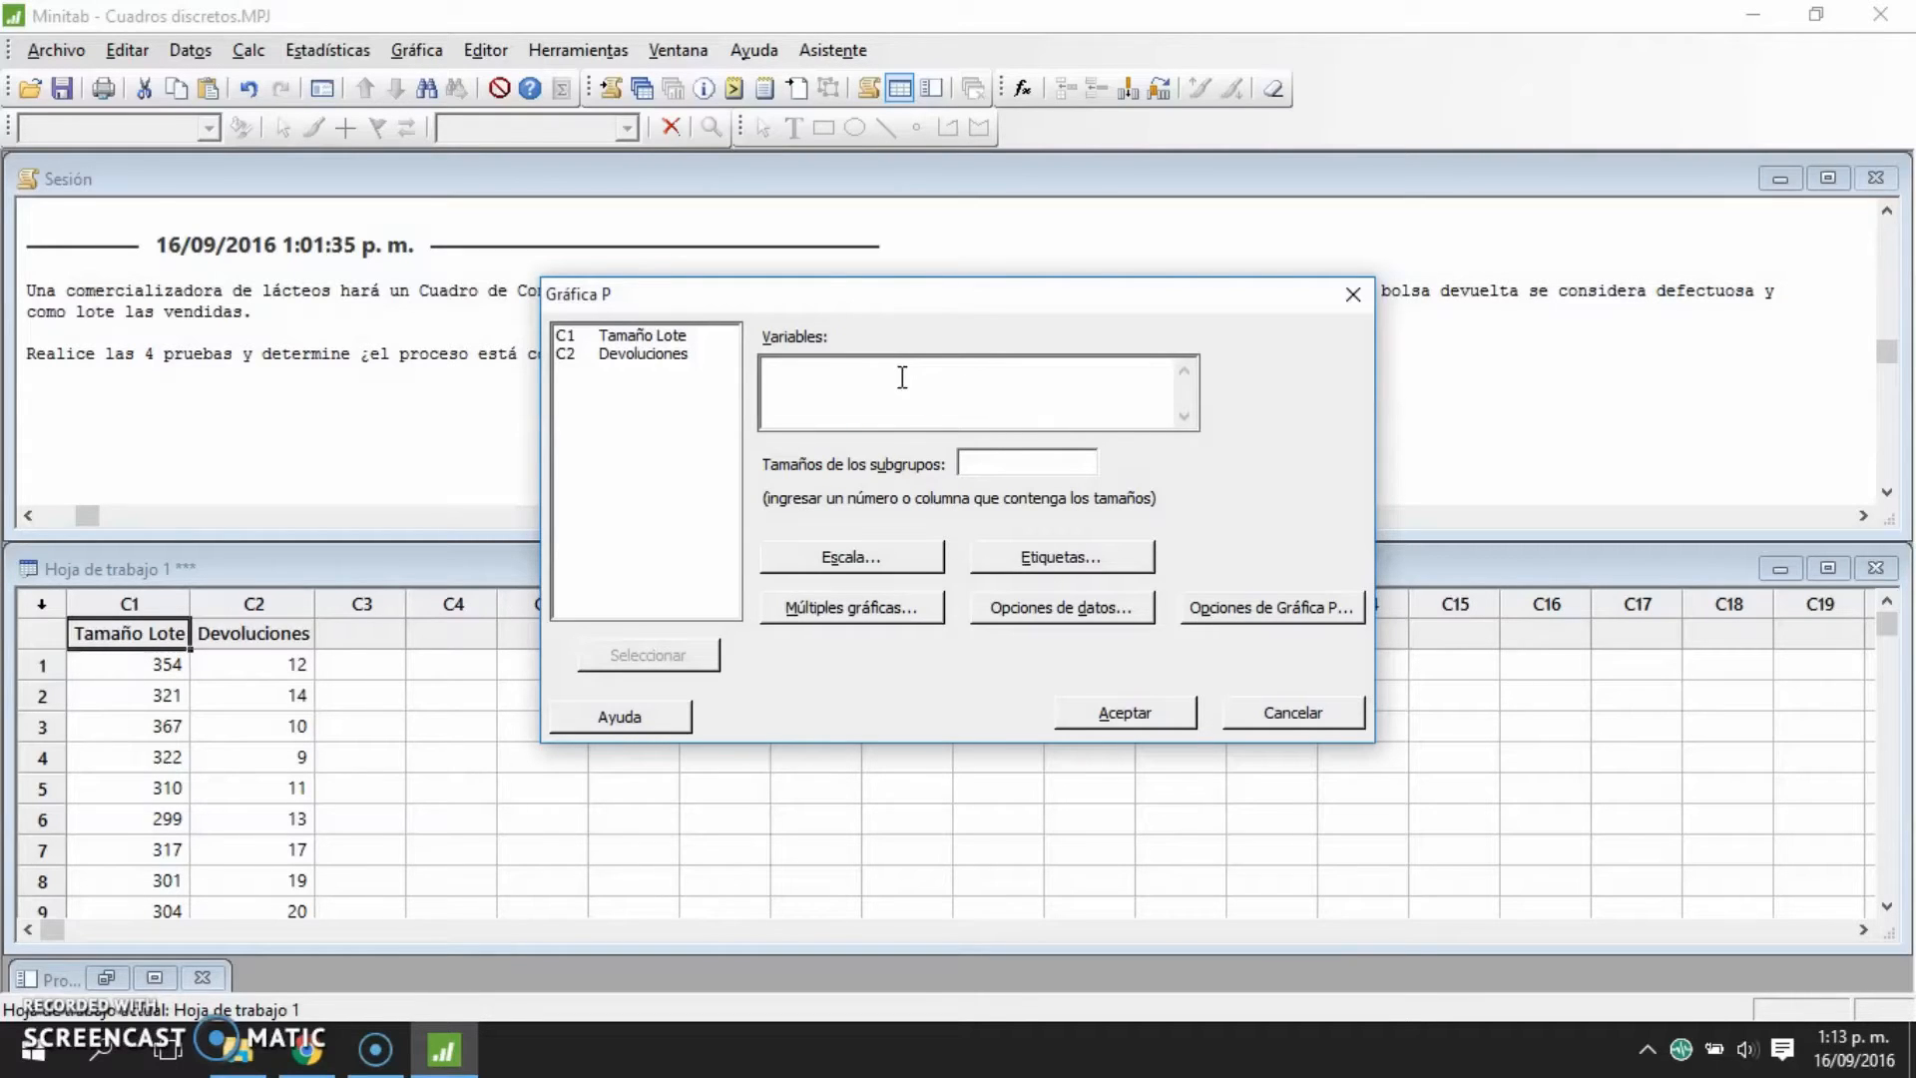
{"action": "left_click", "coordinate": [653, 353]}
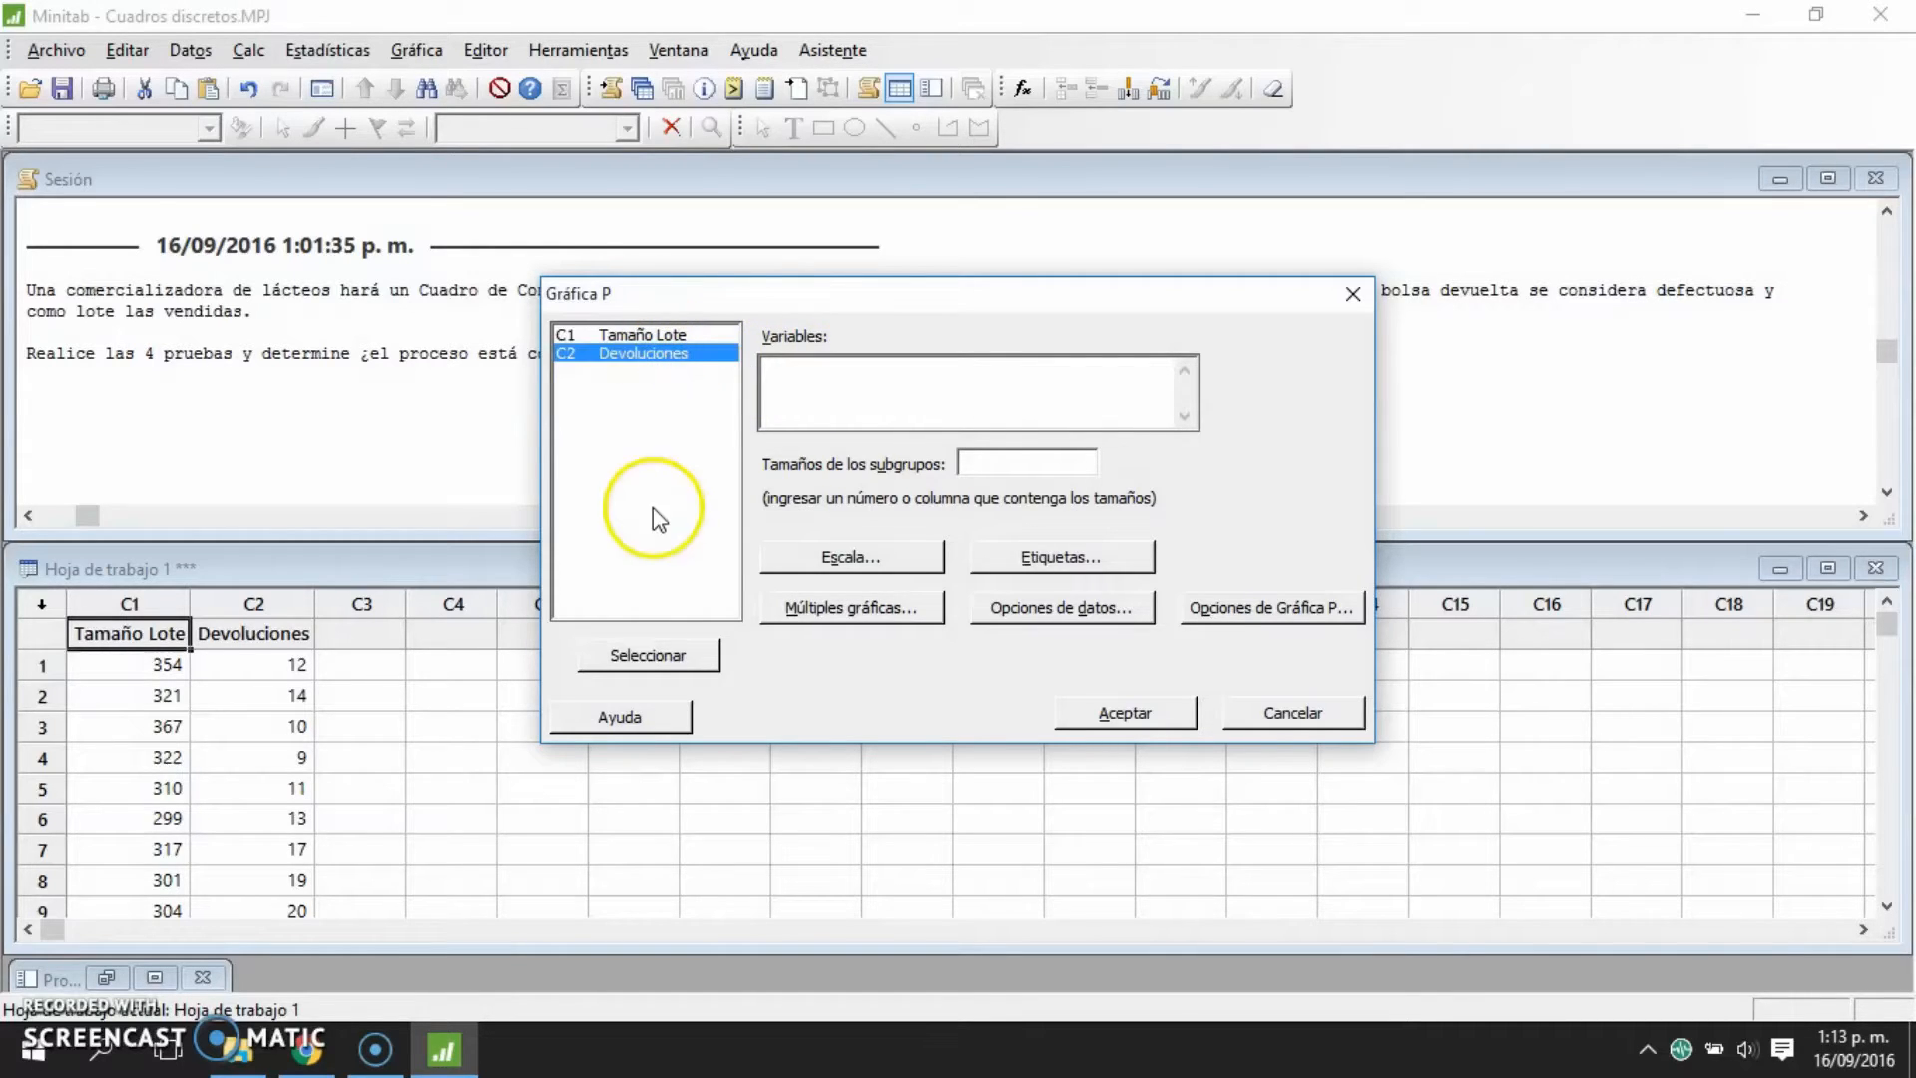
{"action": "left_click", "coordinate": [646, 655]}
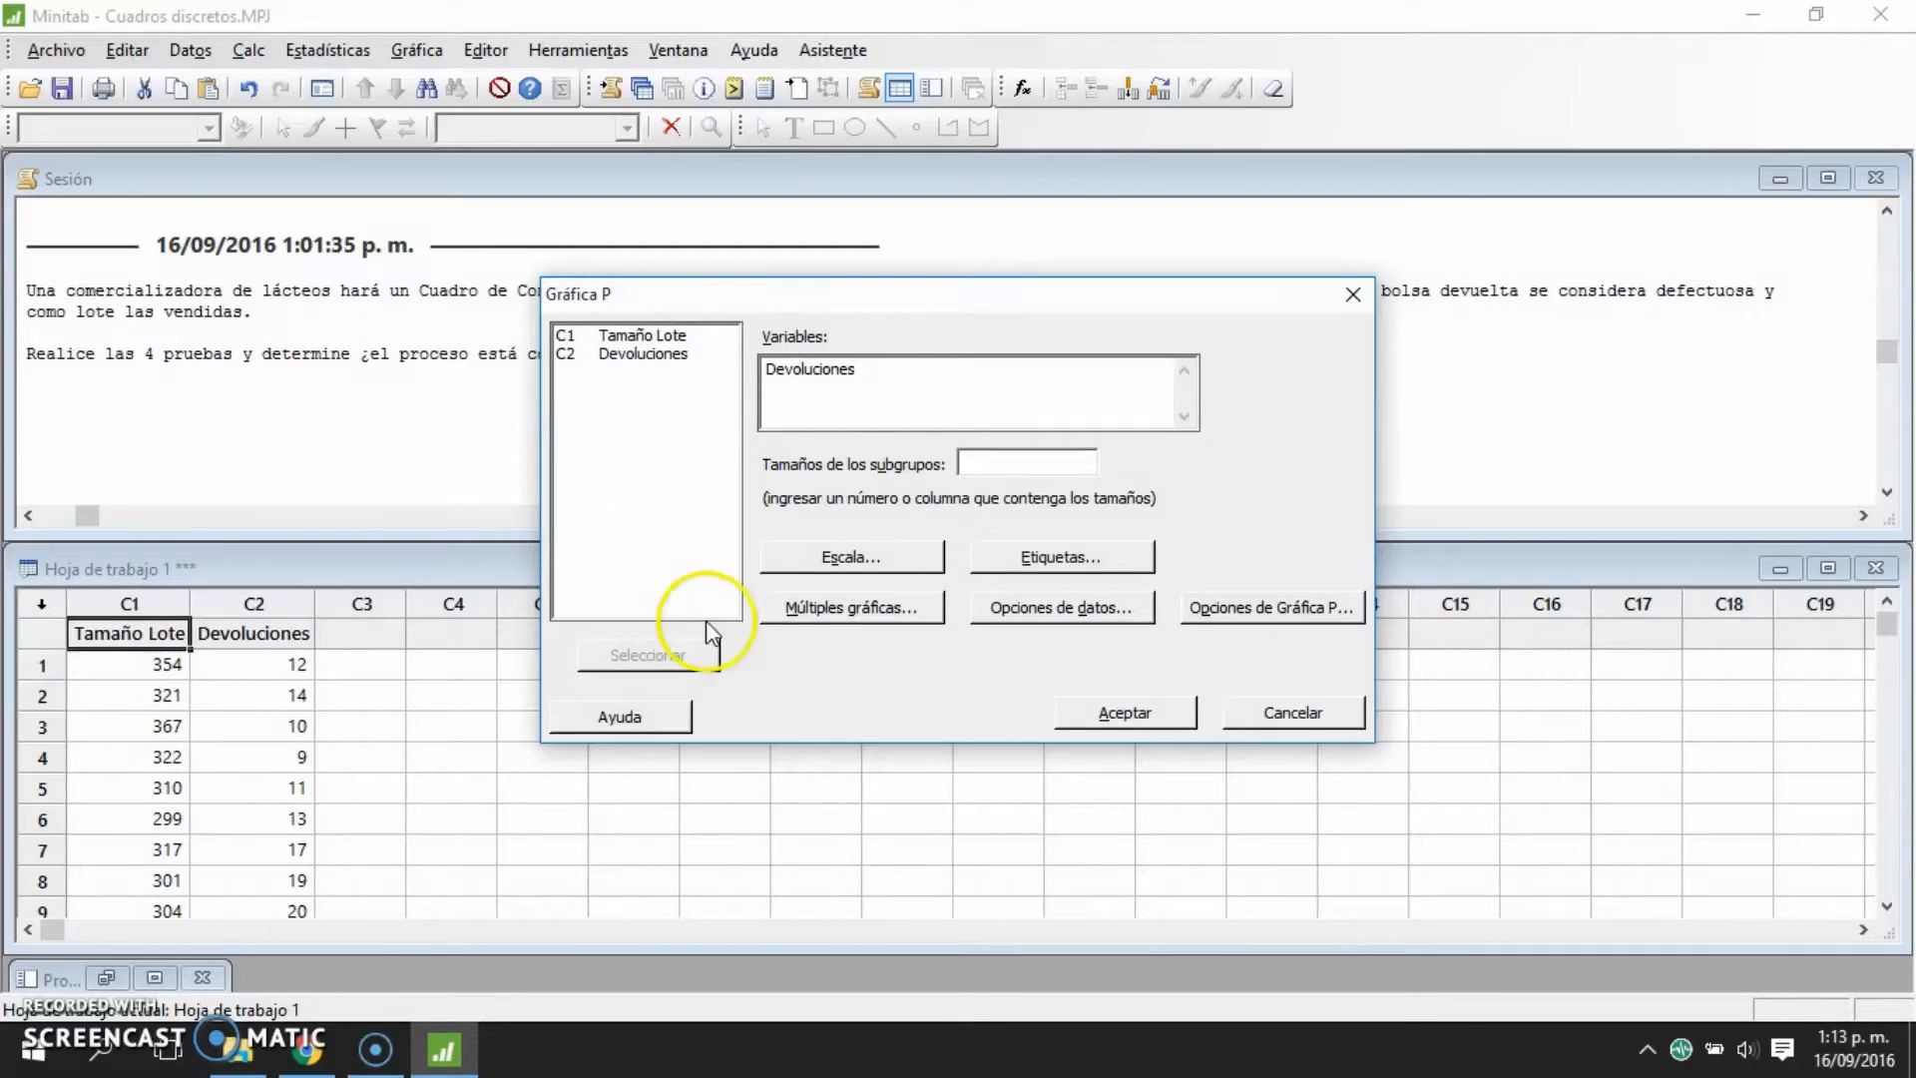
- Use the Tamaño Lote column for the P chart's subgroup sizes
{"action": "left_click", "coordinate": [983, 465]}
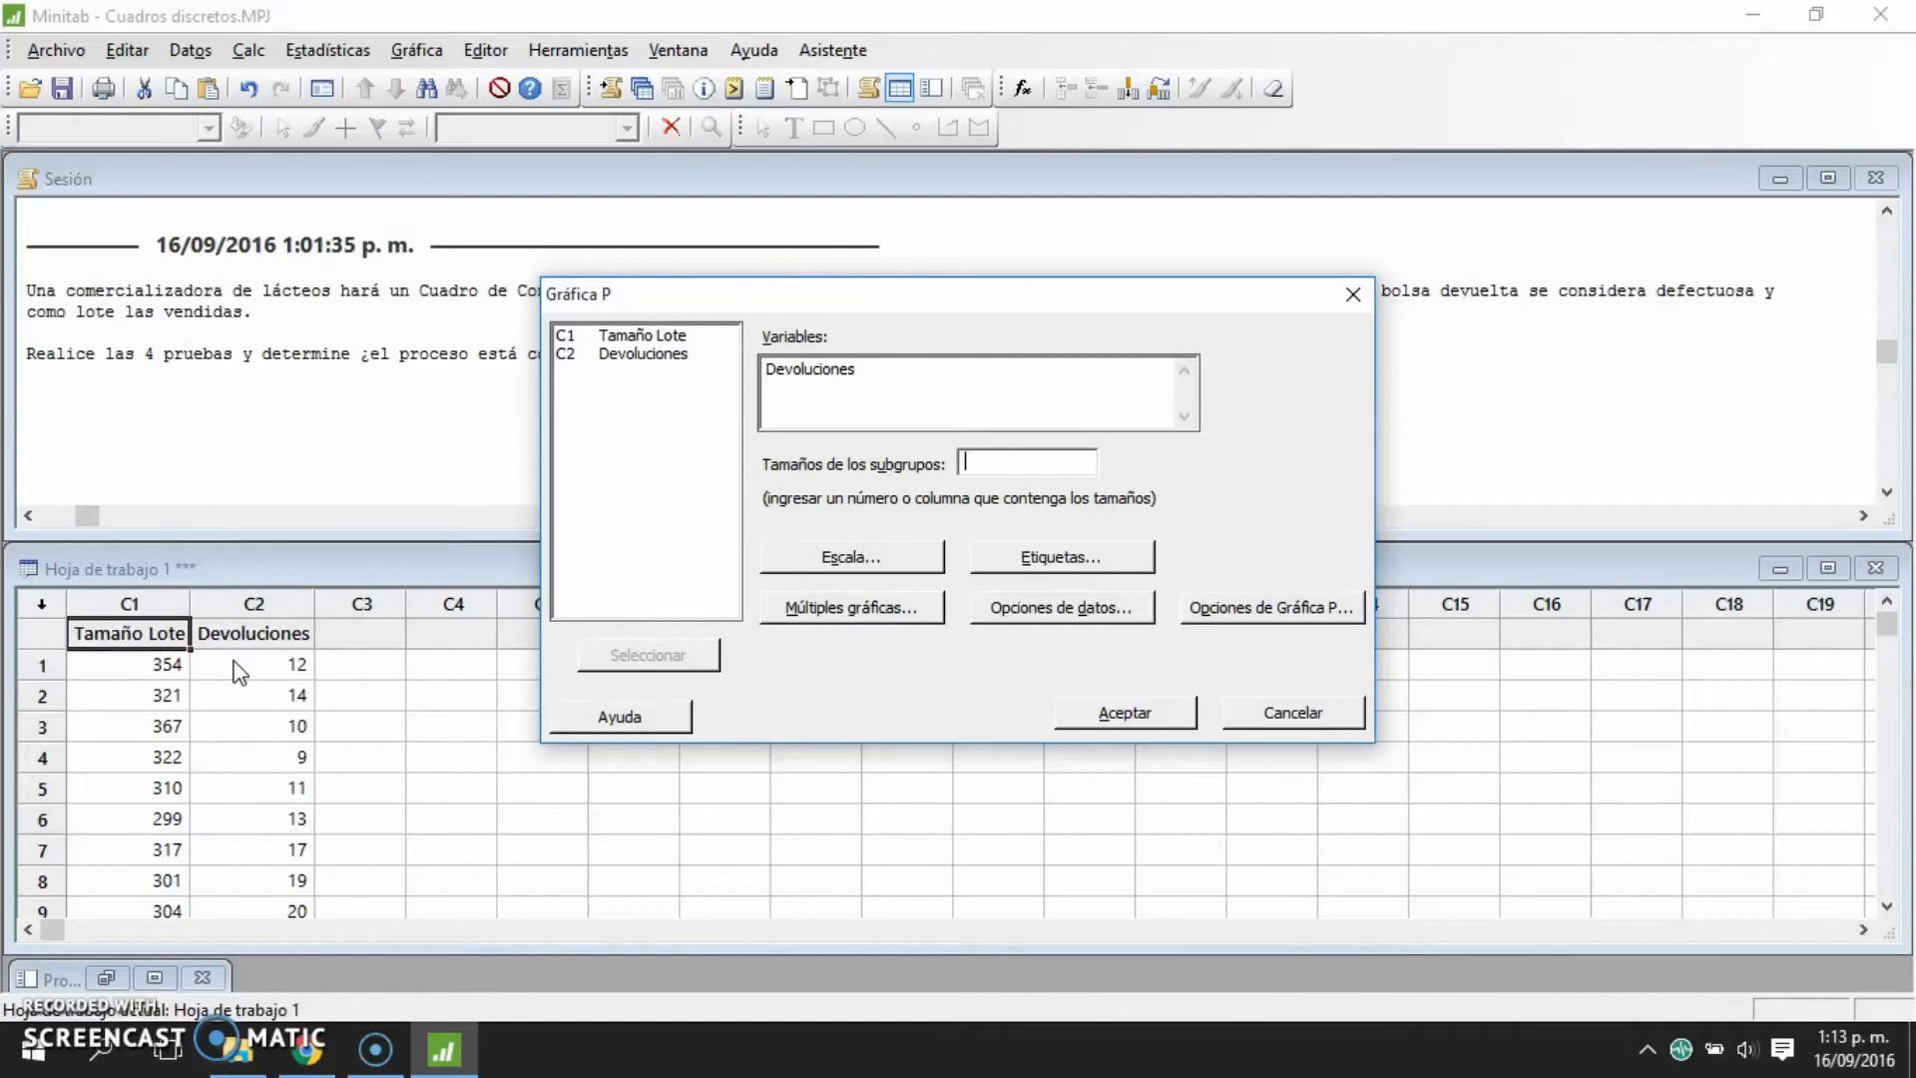
{"action": "left_click", "coordinate": [563, 555]}
{"action": "left_click", "coordinate": [638, 335]}
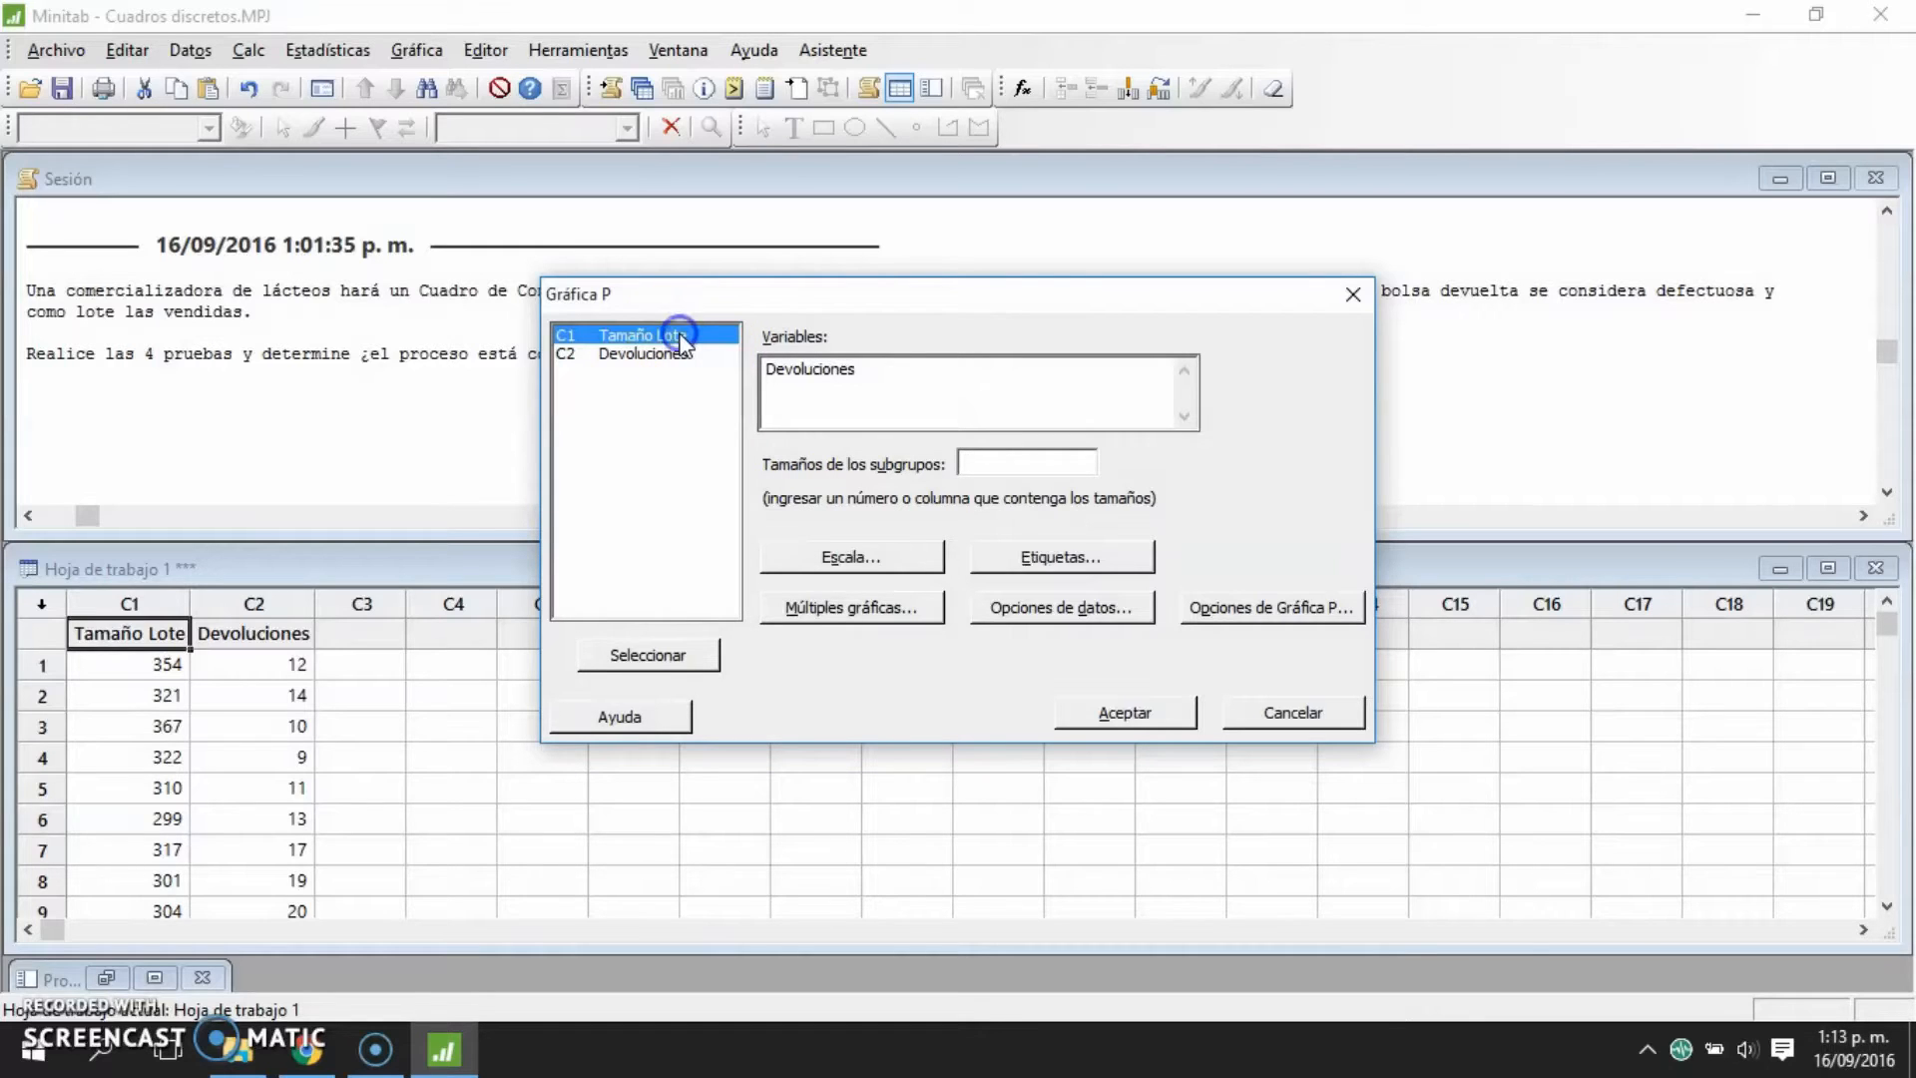
{"action": "left_click", "coordinate": [625, 658]}
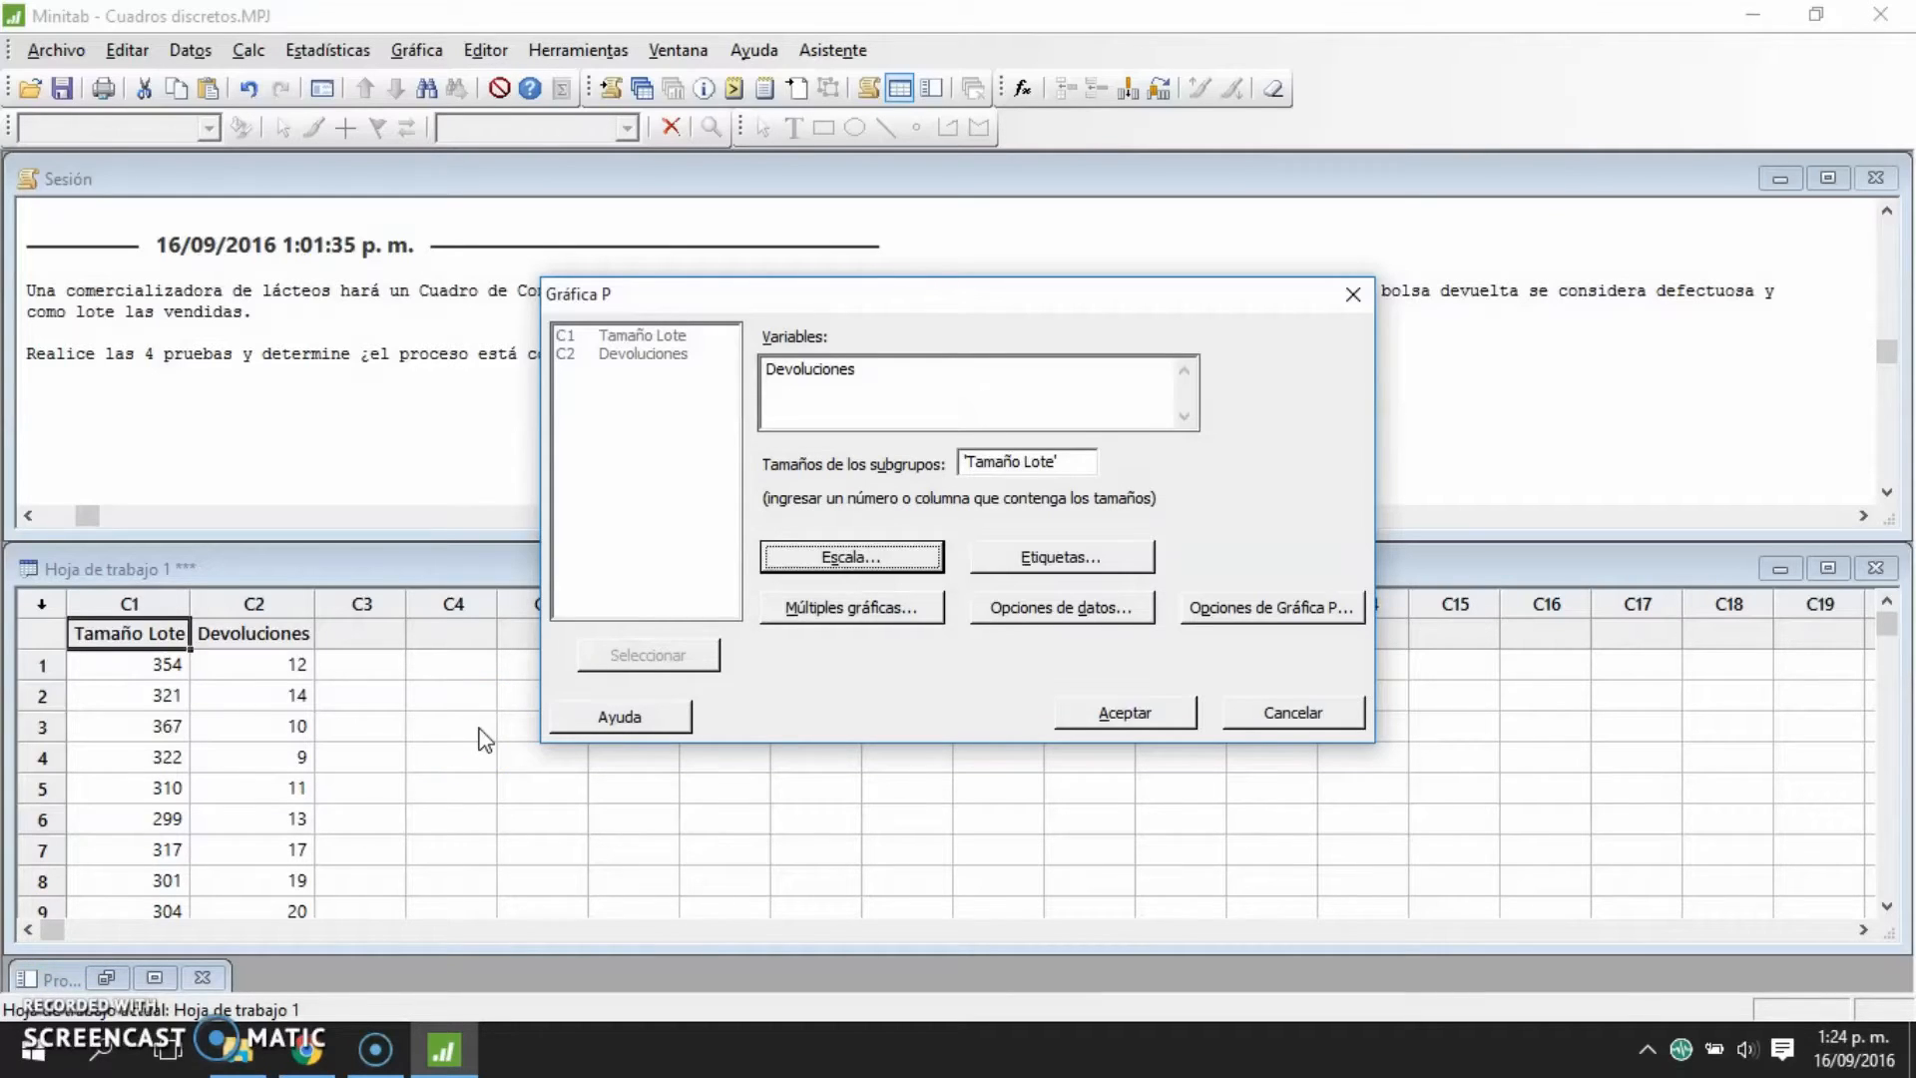
- Review the P chart's scale settings for axes, gridlines and reference lines, and leave them without applying anything
{"action": "left_click", "coordinate": [843, 557]}
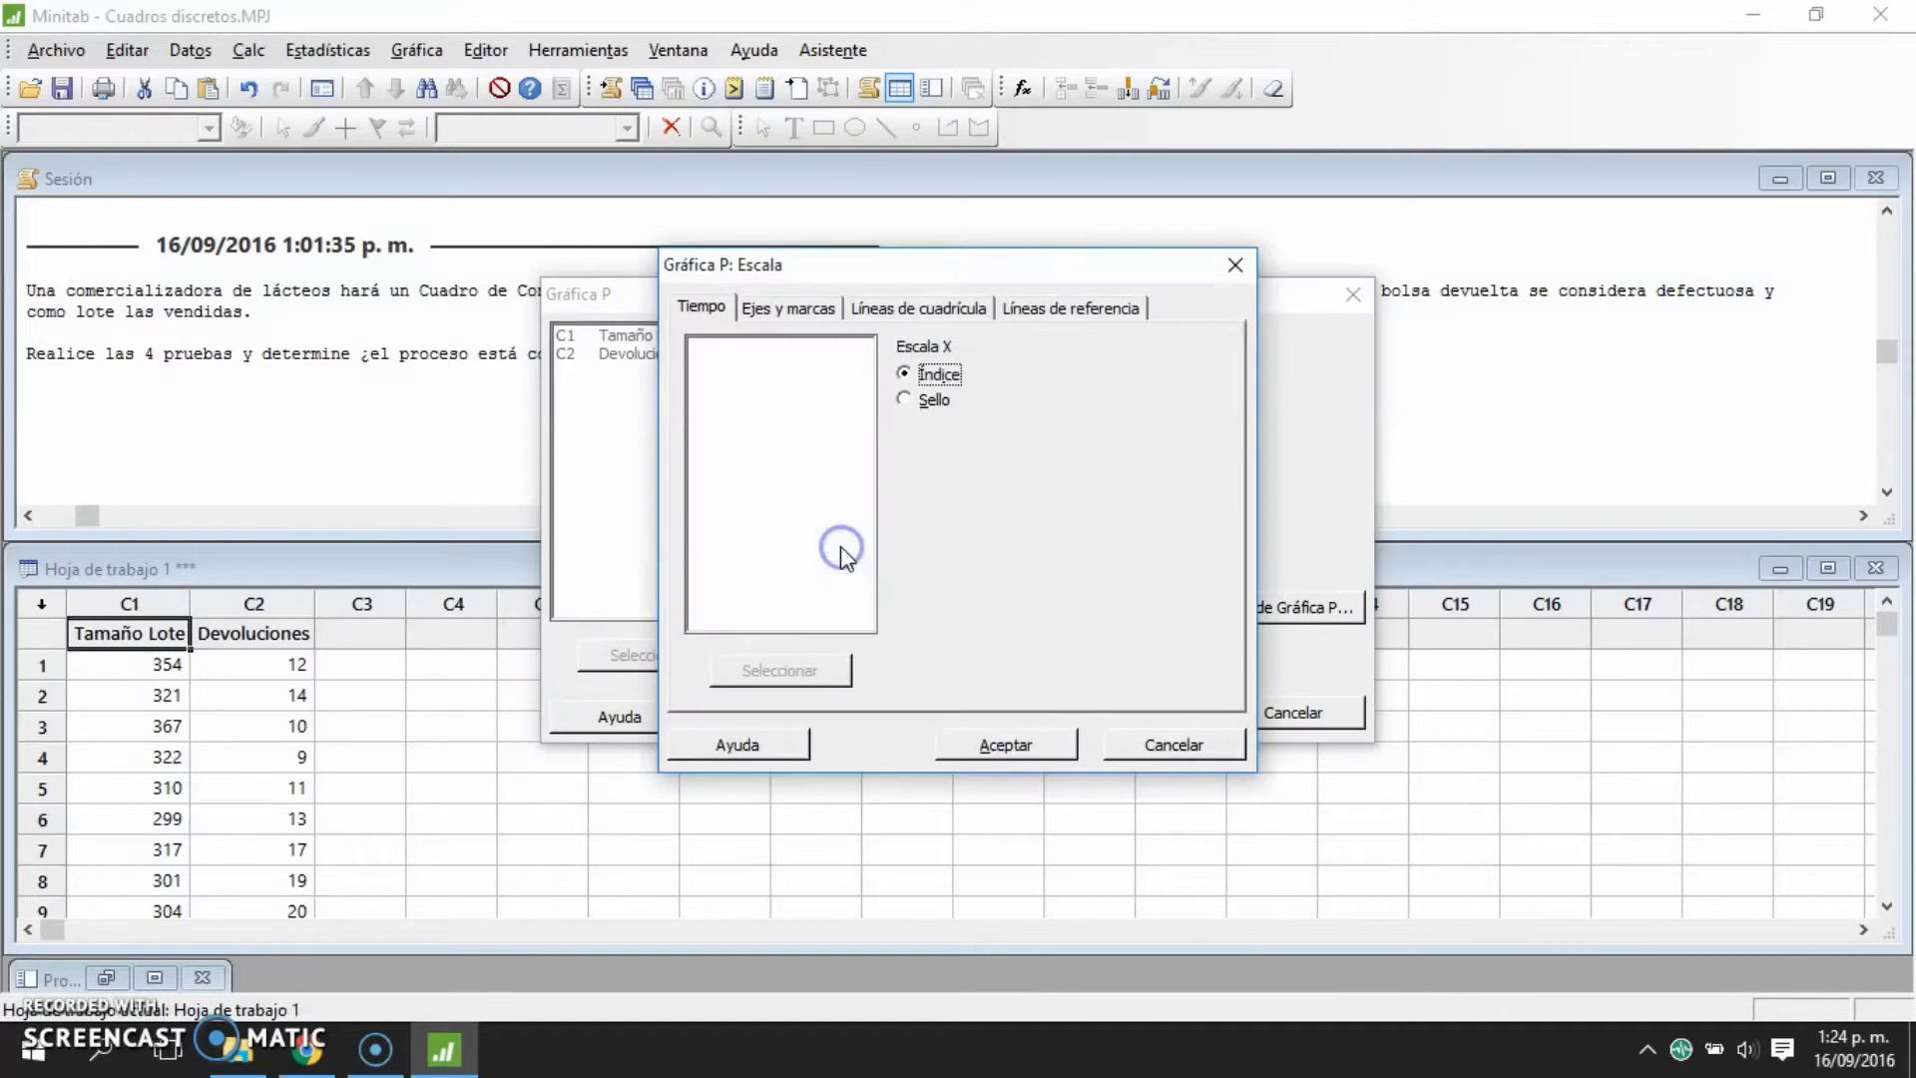
{"action": "left_click", "coordinate": [798, 313]}
{"action": "left_click", "coordinate": [924, 307]}
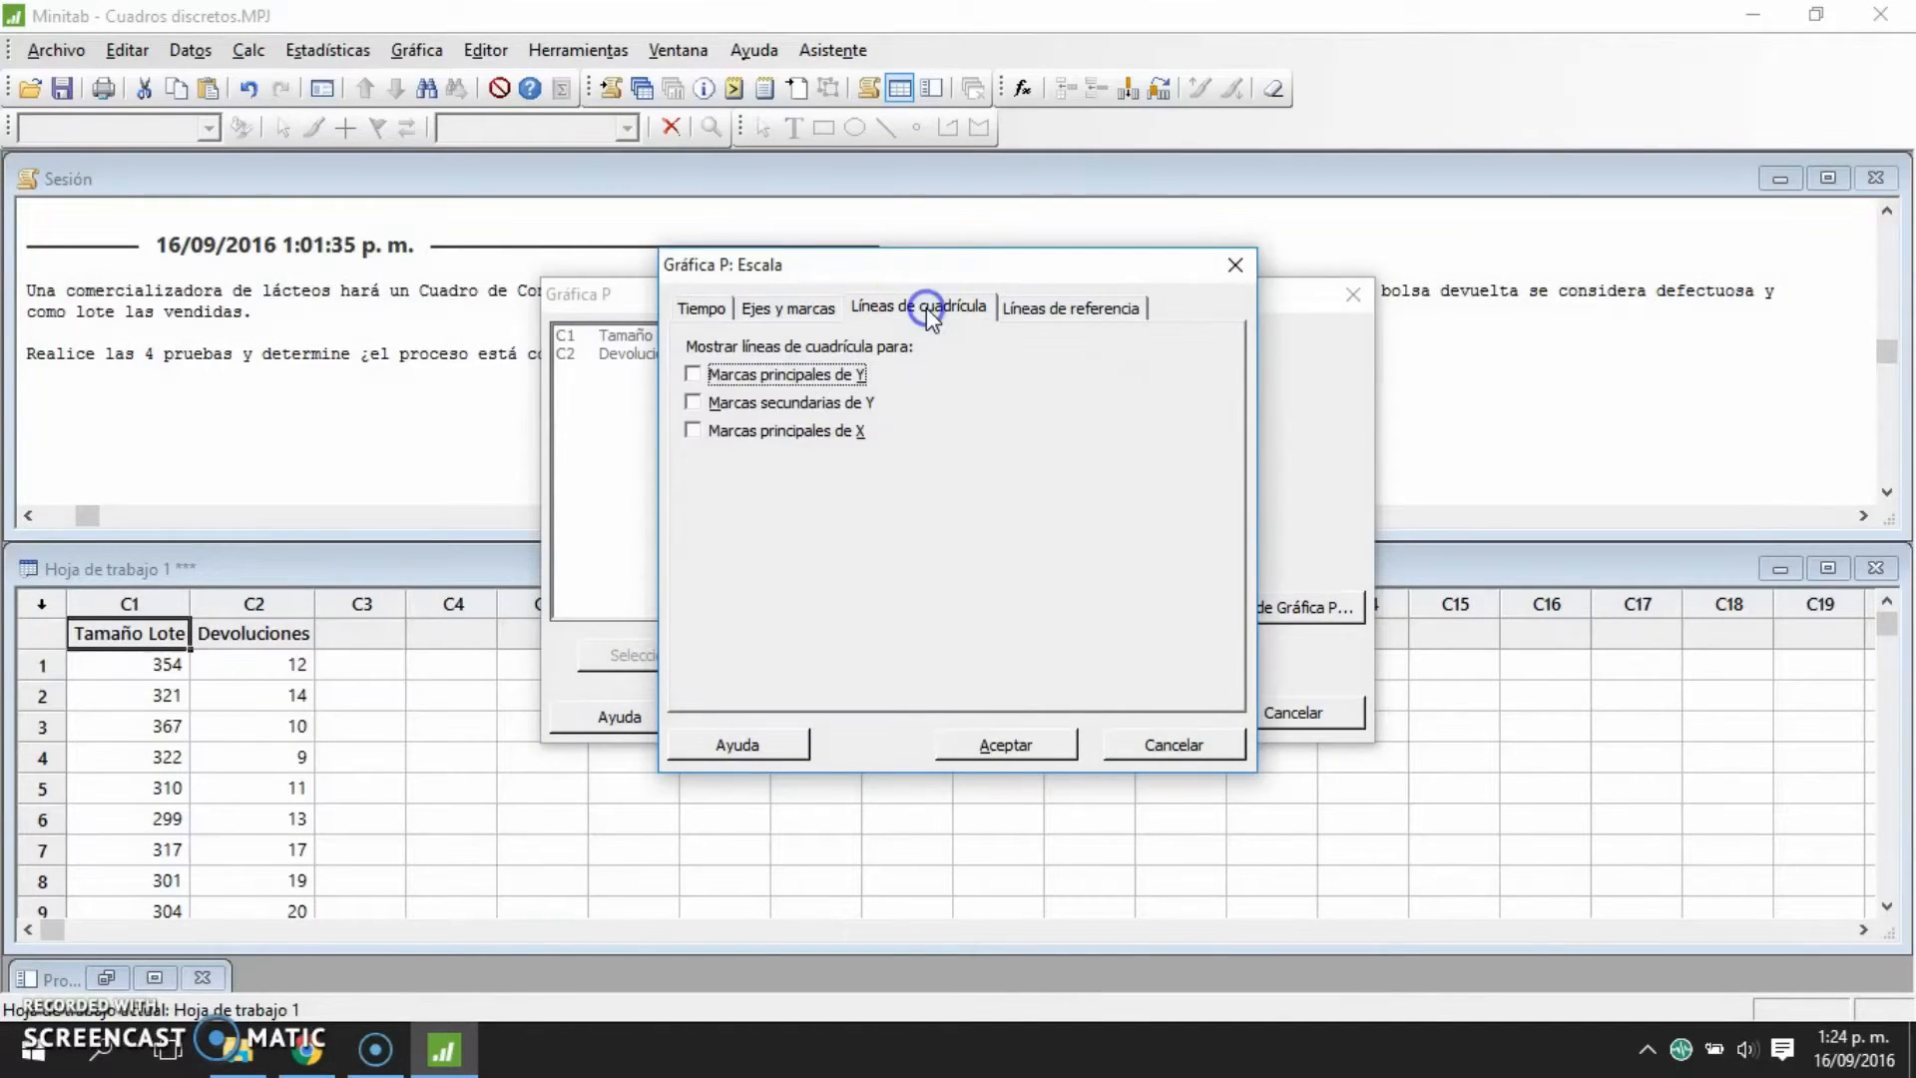
{"action": "left_click", "coordinate": [1070, 311]}
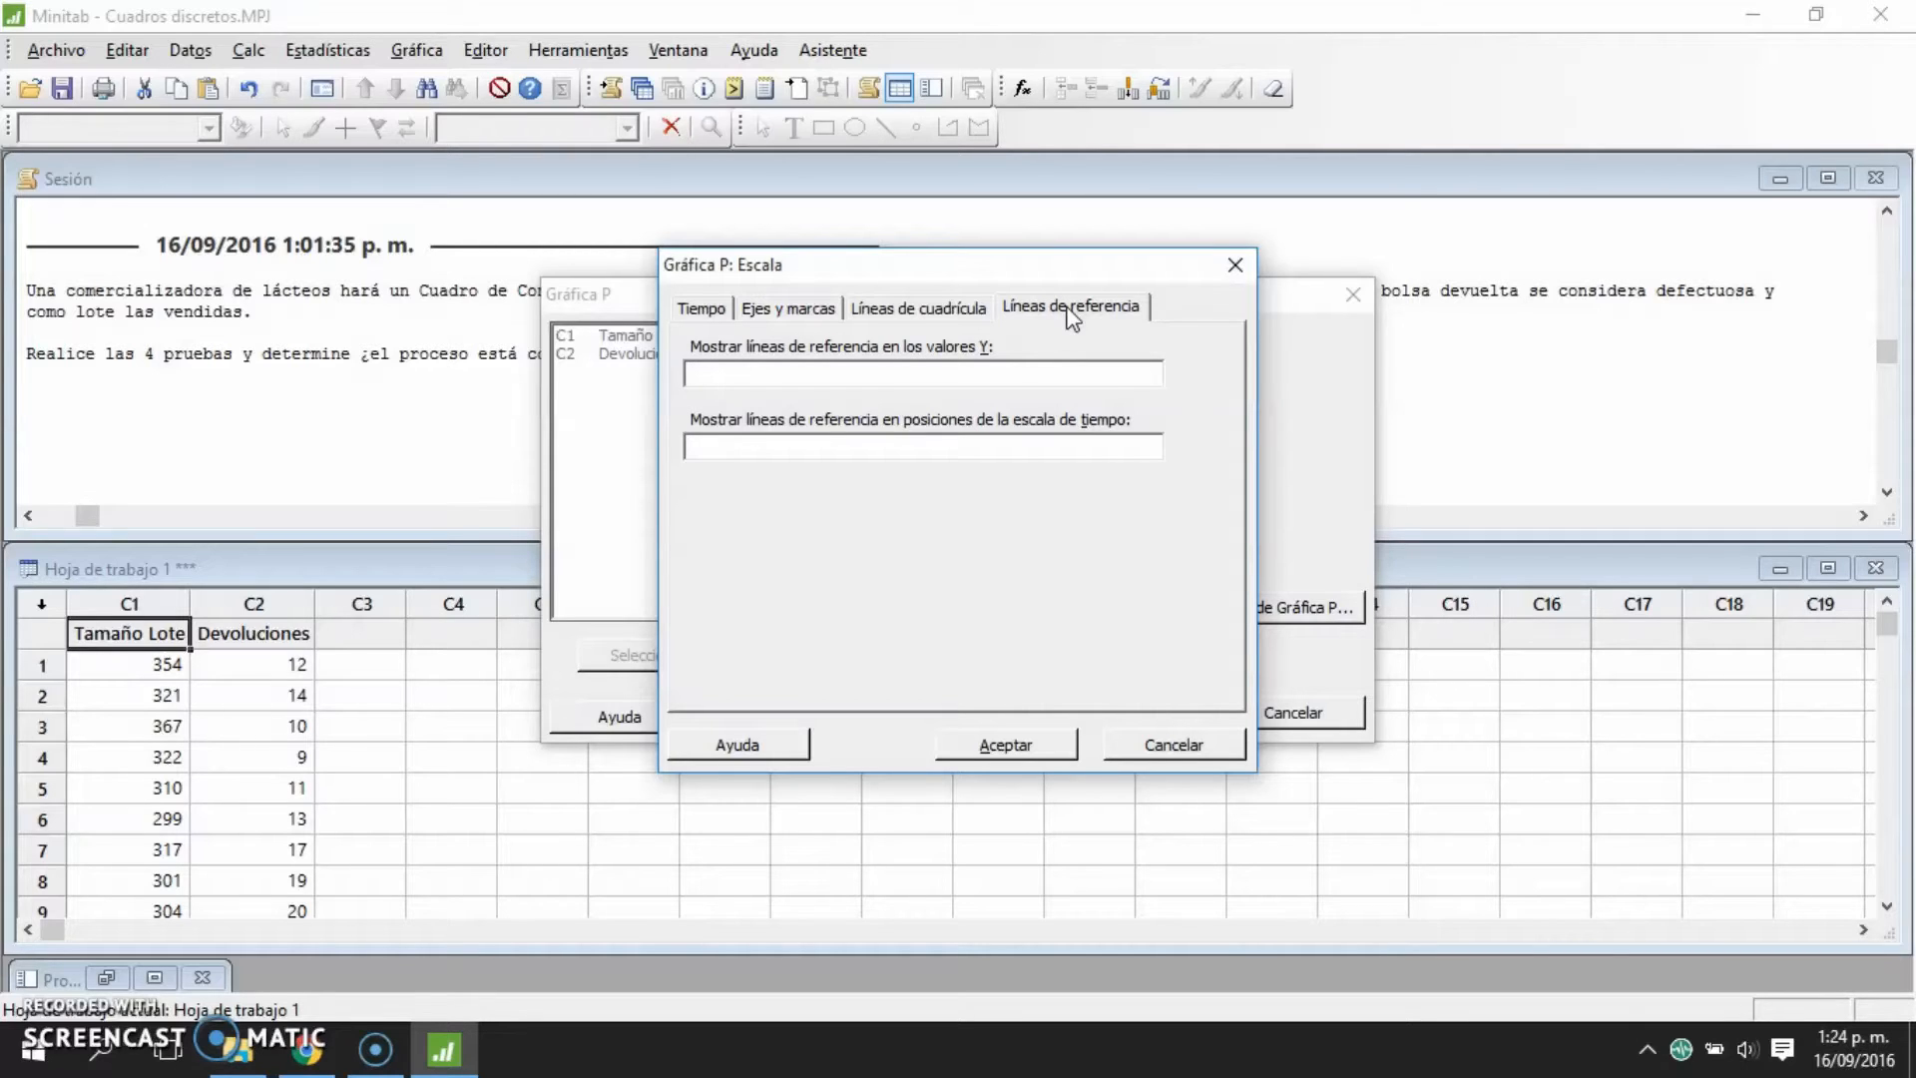
{"action": "left_click", "coordinate": [1166, 751]}
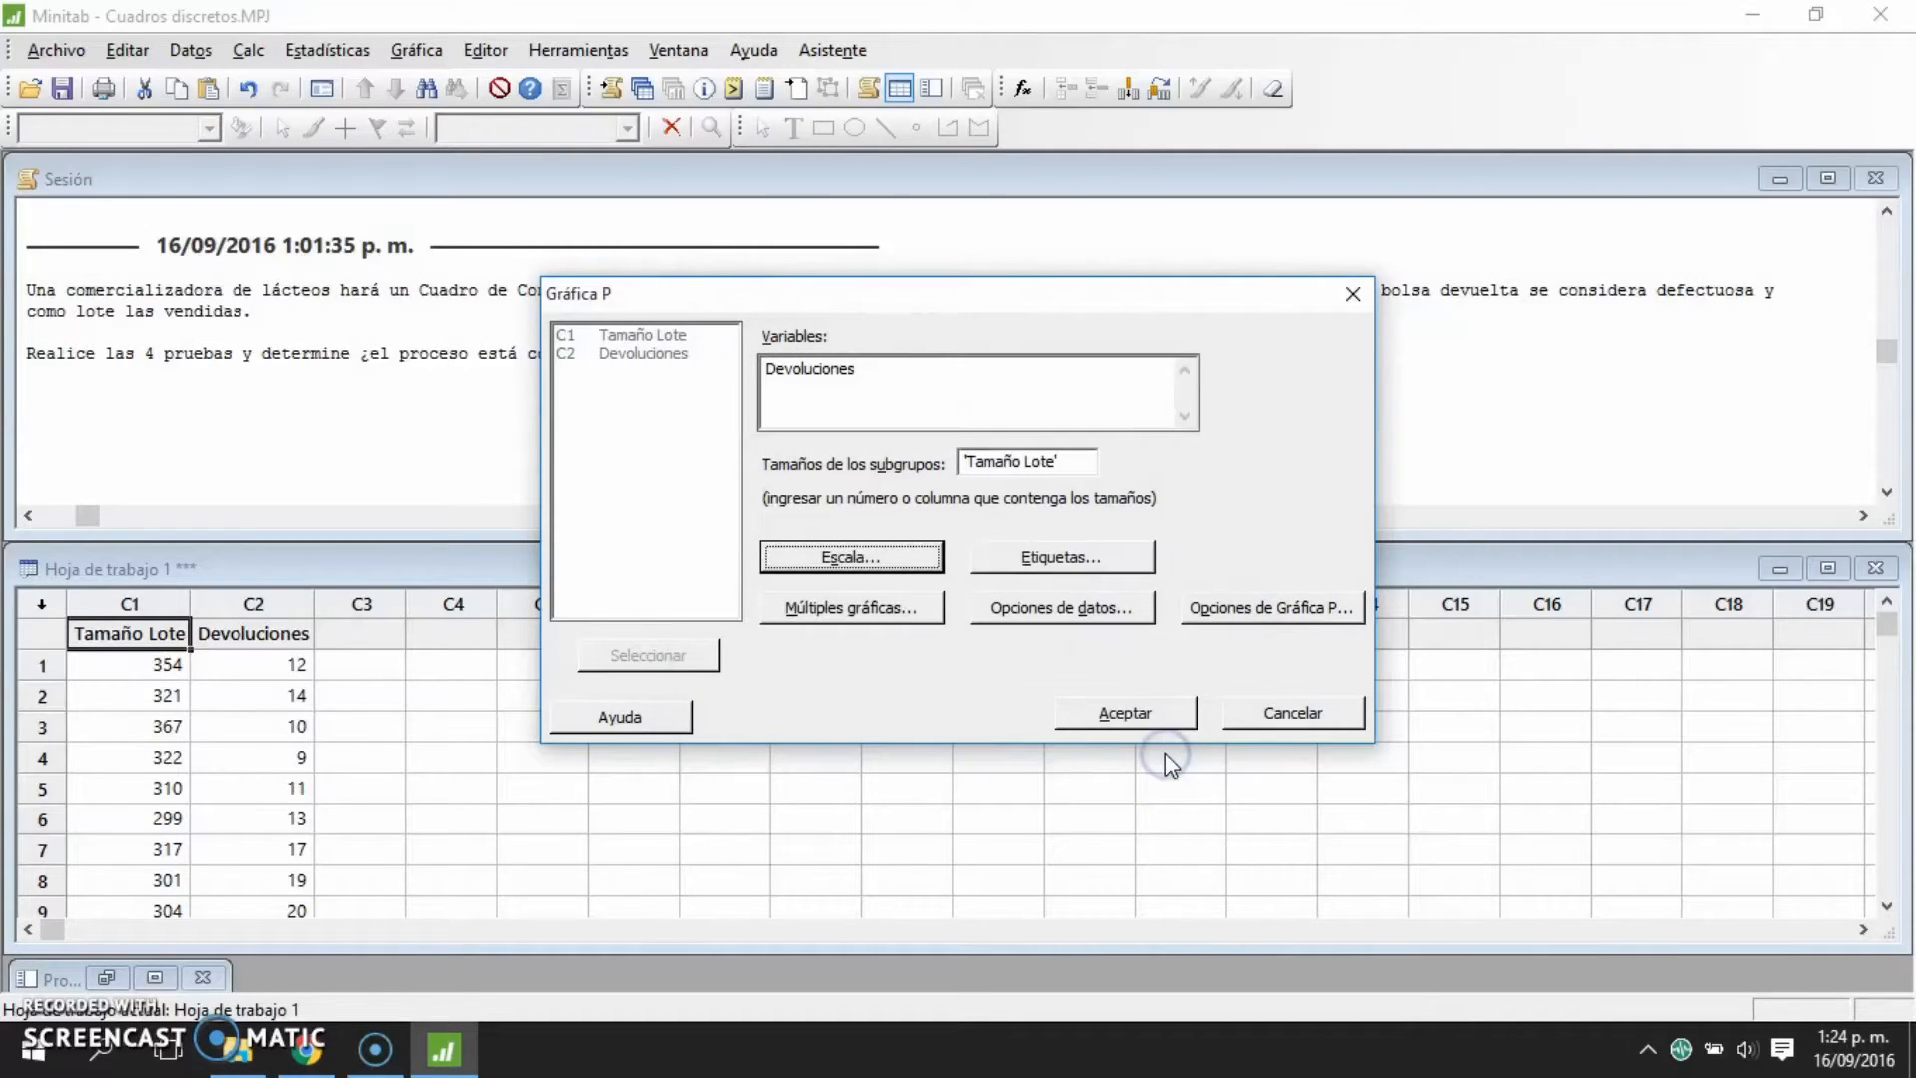
- Review the P chart's label, multiple-graph and data subset settings, cancelling out of each one
{"action": "left_click", "coordinate": [1060, 559]}
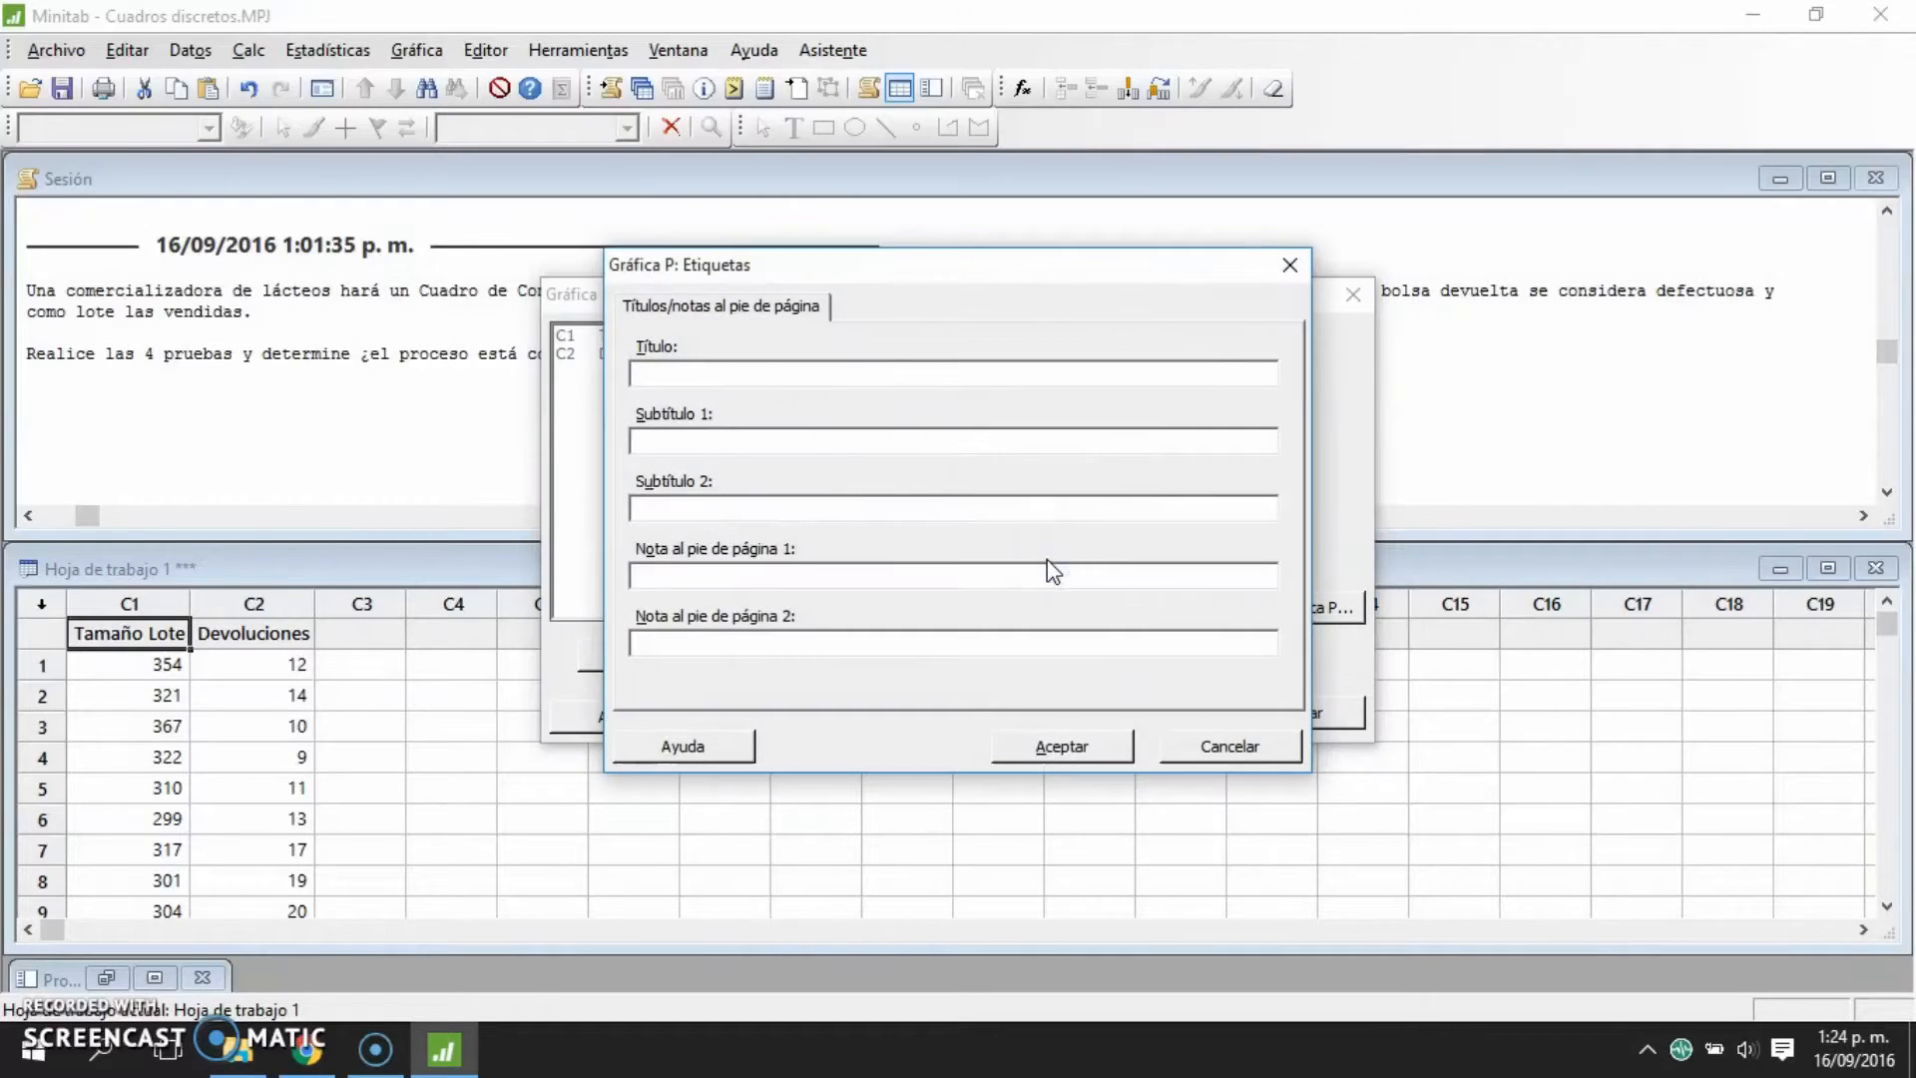
{"action": "left_click", "coordinate": [834, 445]}
{"action": "left_click", "coordinate": [789, 508]}
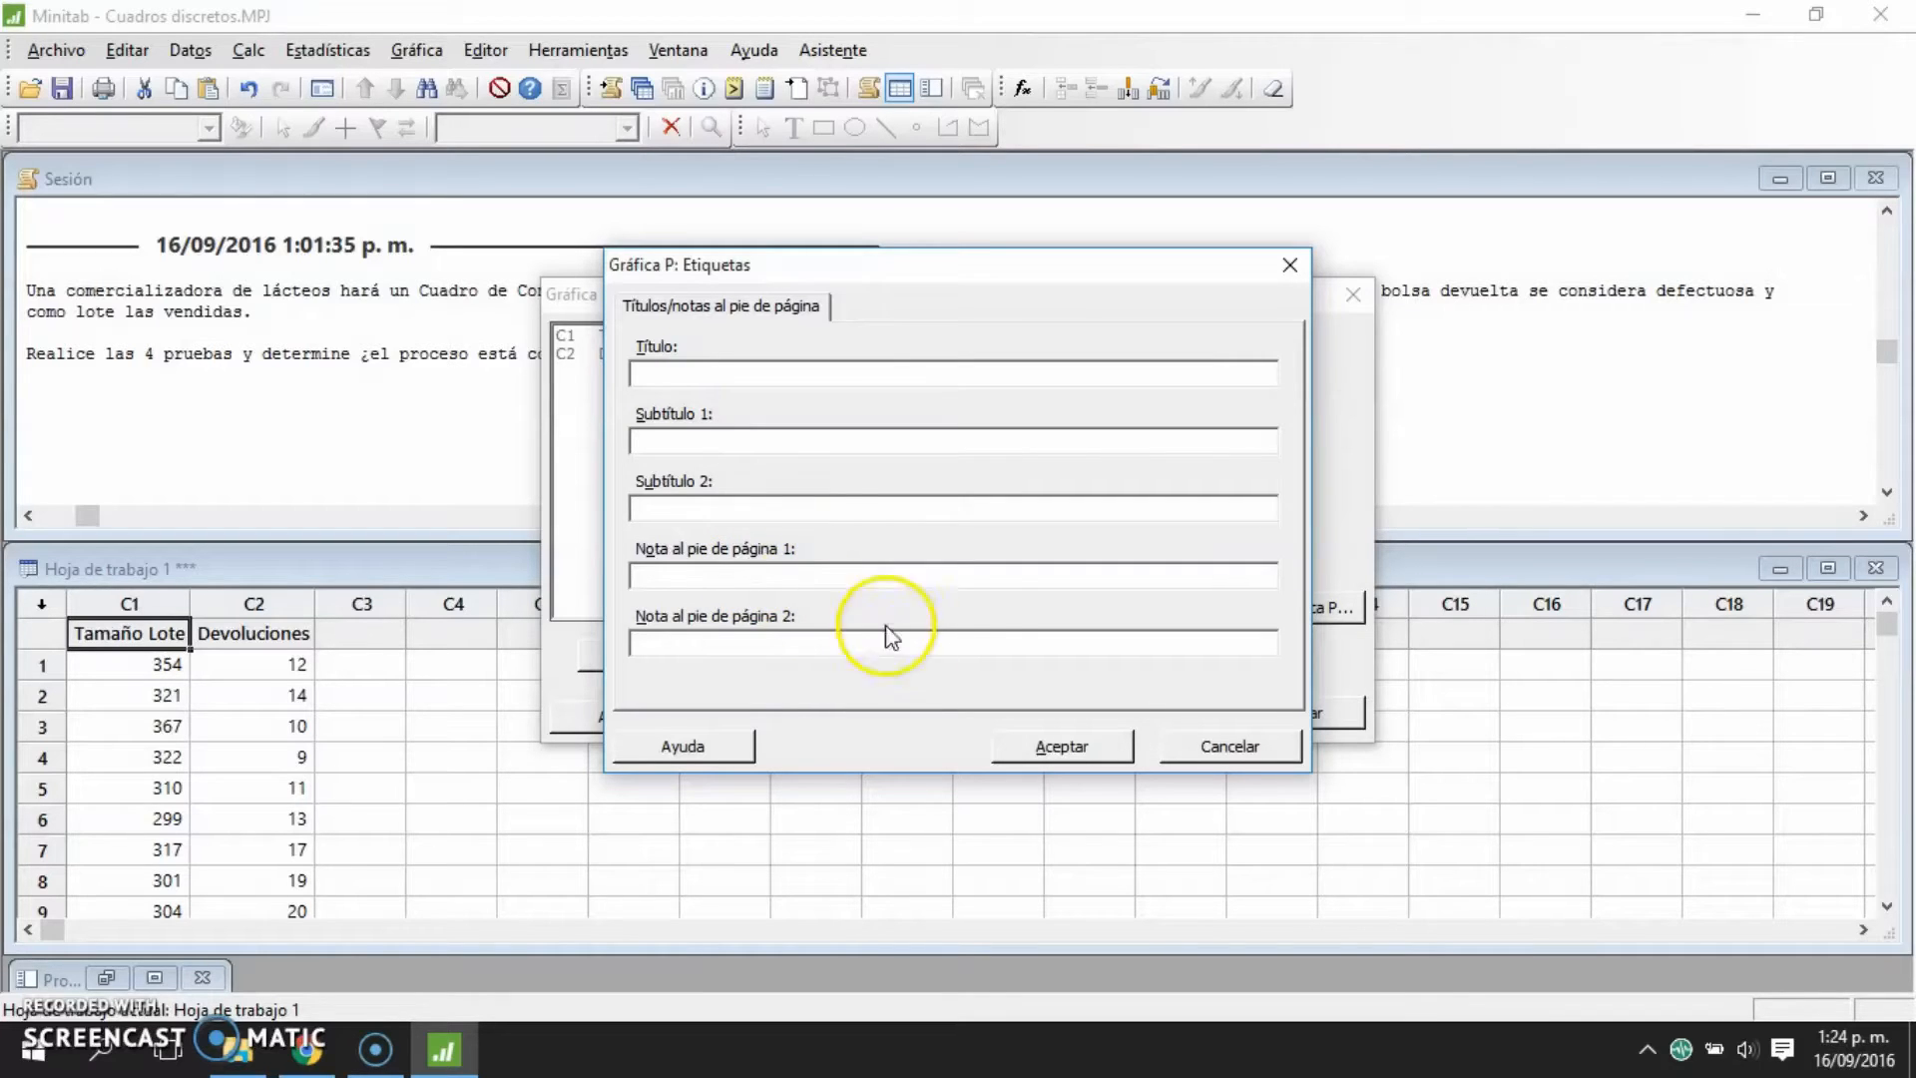
{"action": "left_click", "coordinate": [1228, 750]}
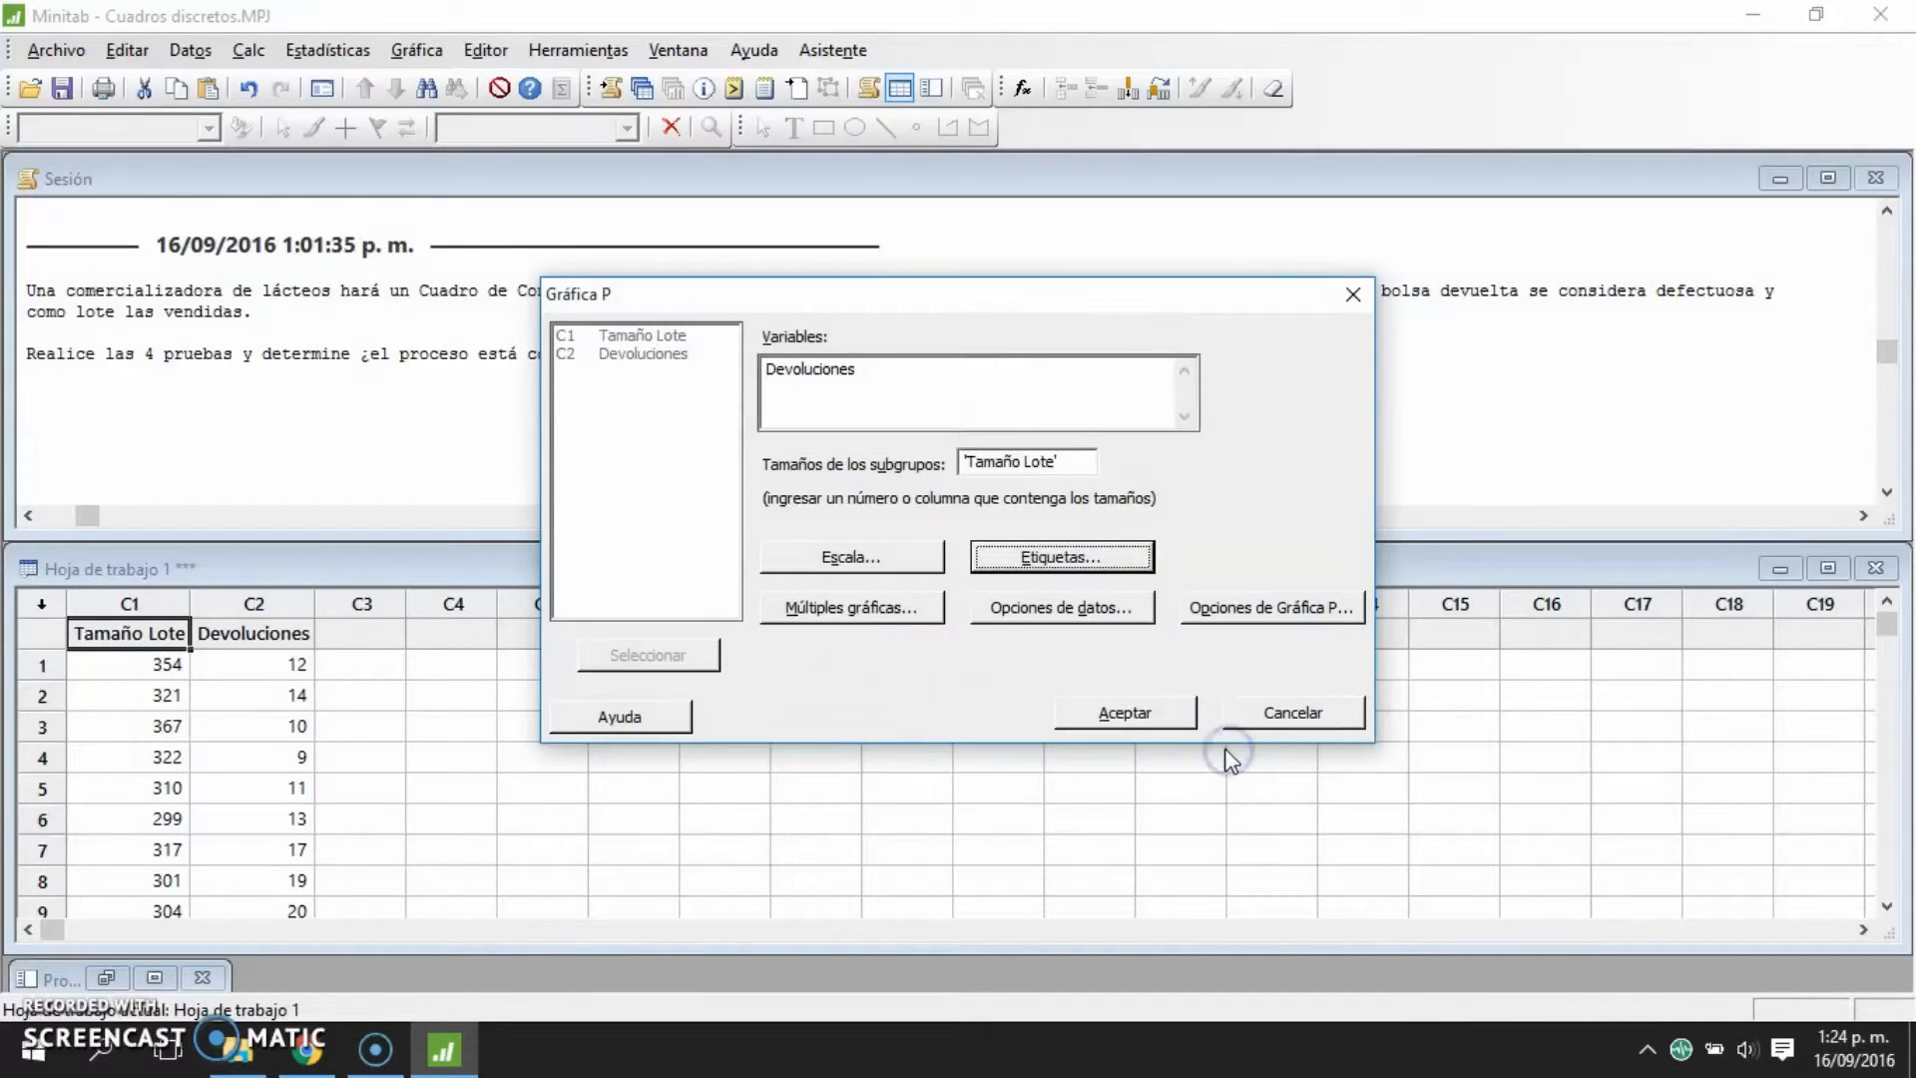
{"action": "left_click", "coordinate": [866, 604]}
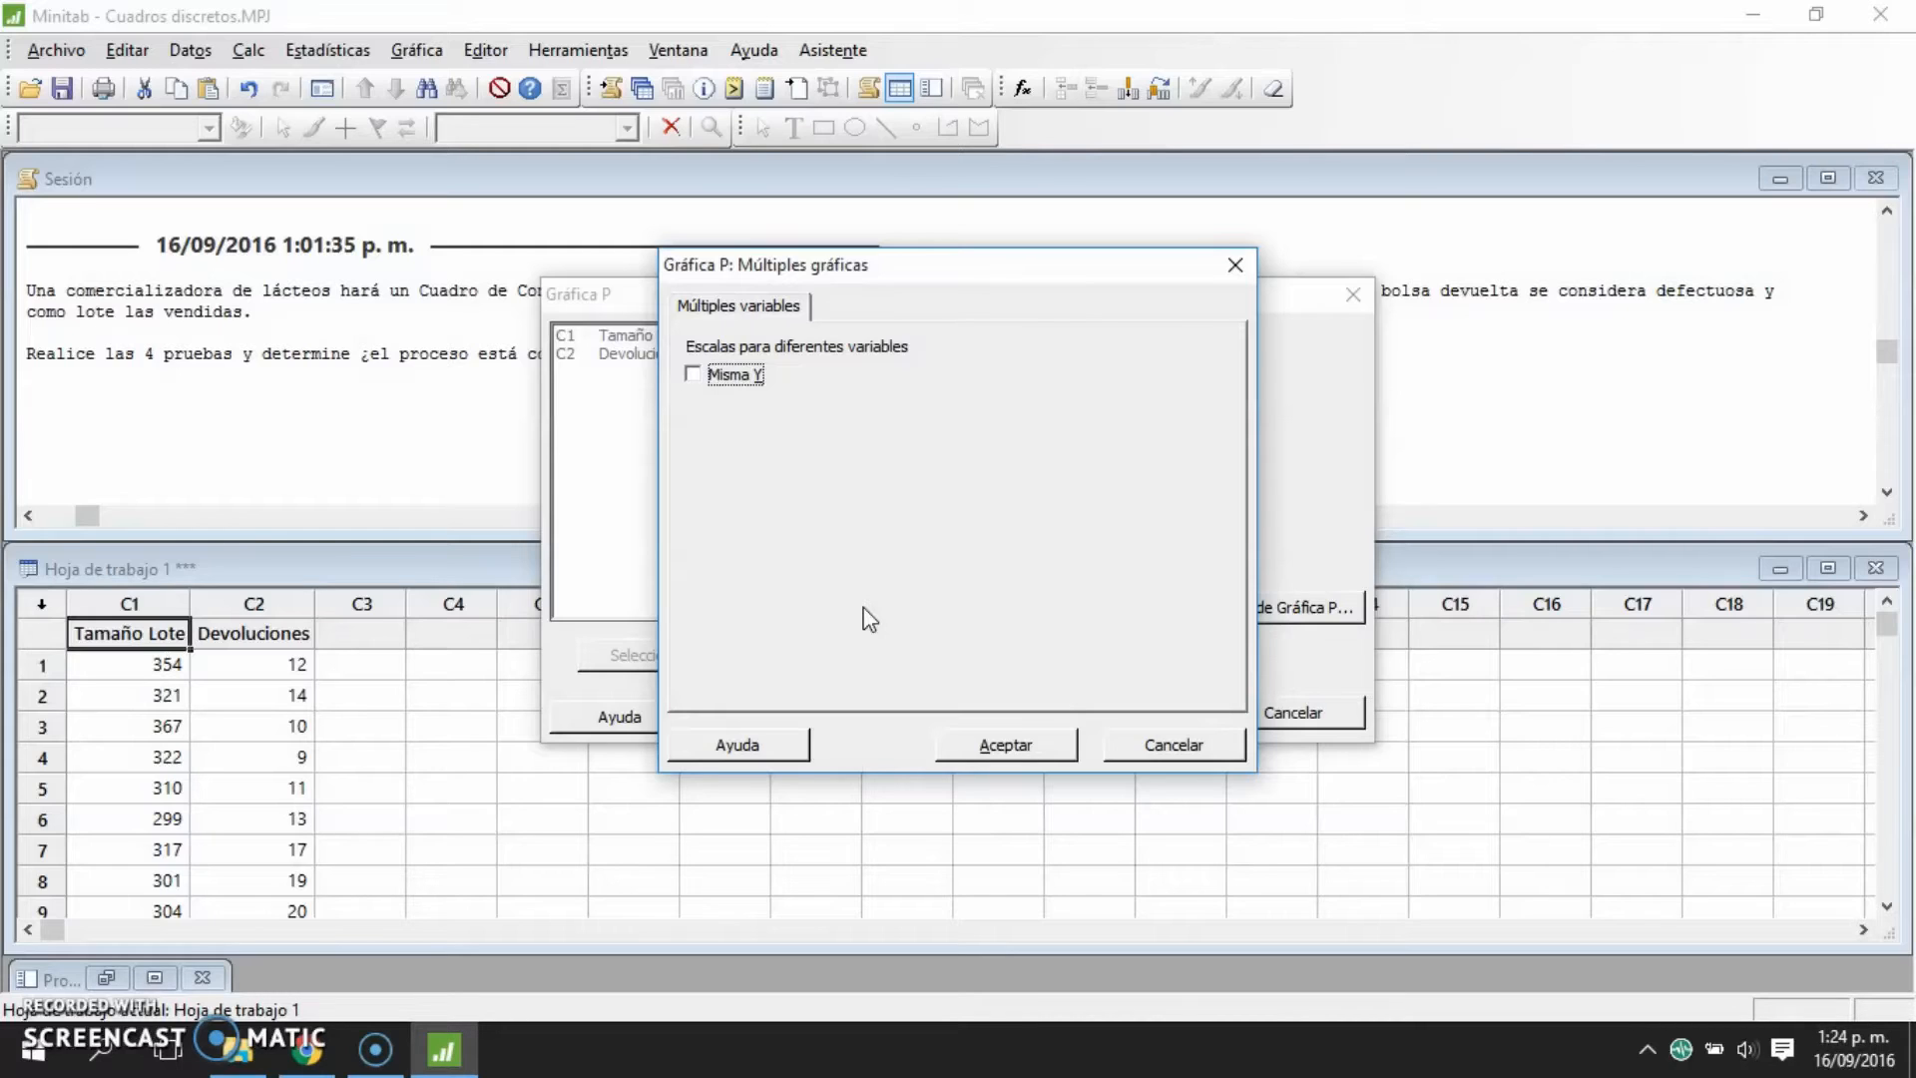
{"action": "left_click", "coordinate": [1158, 746]}
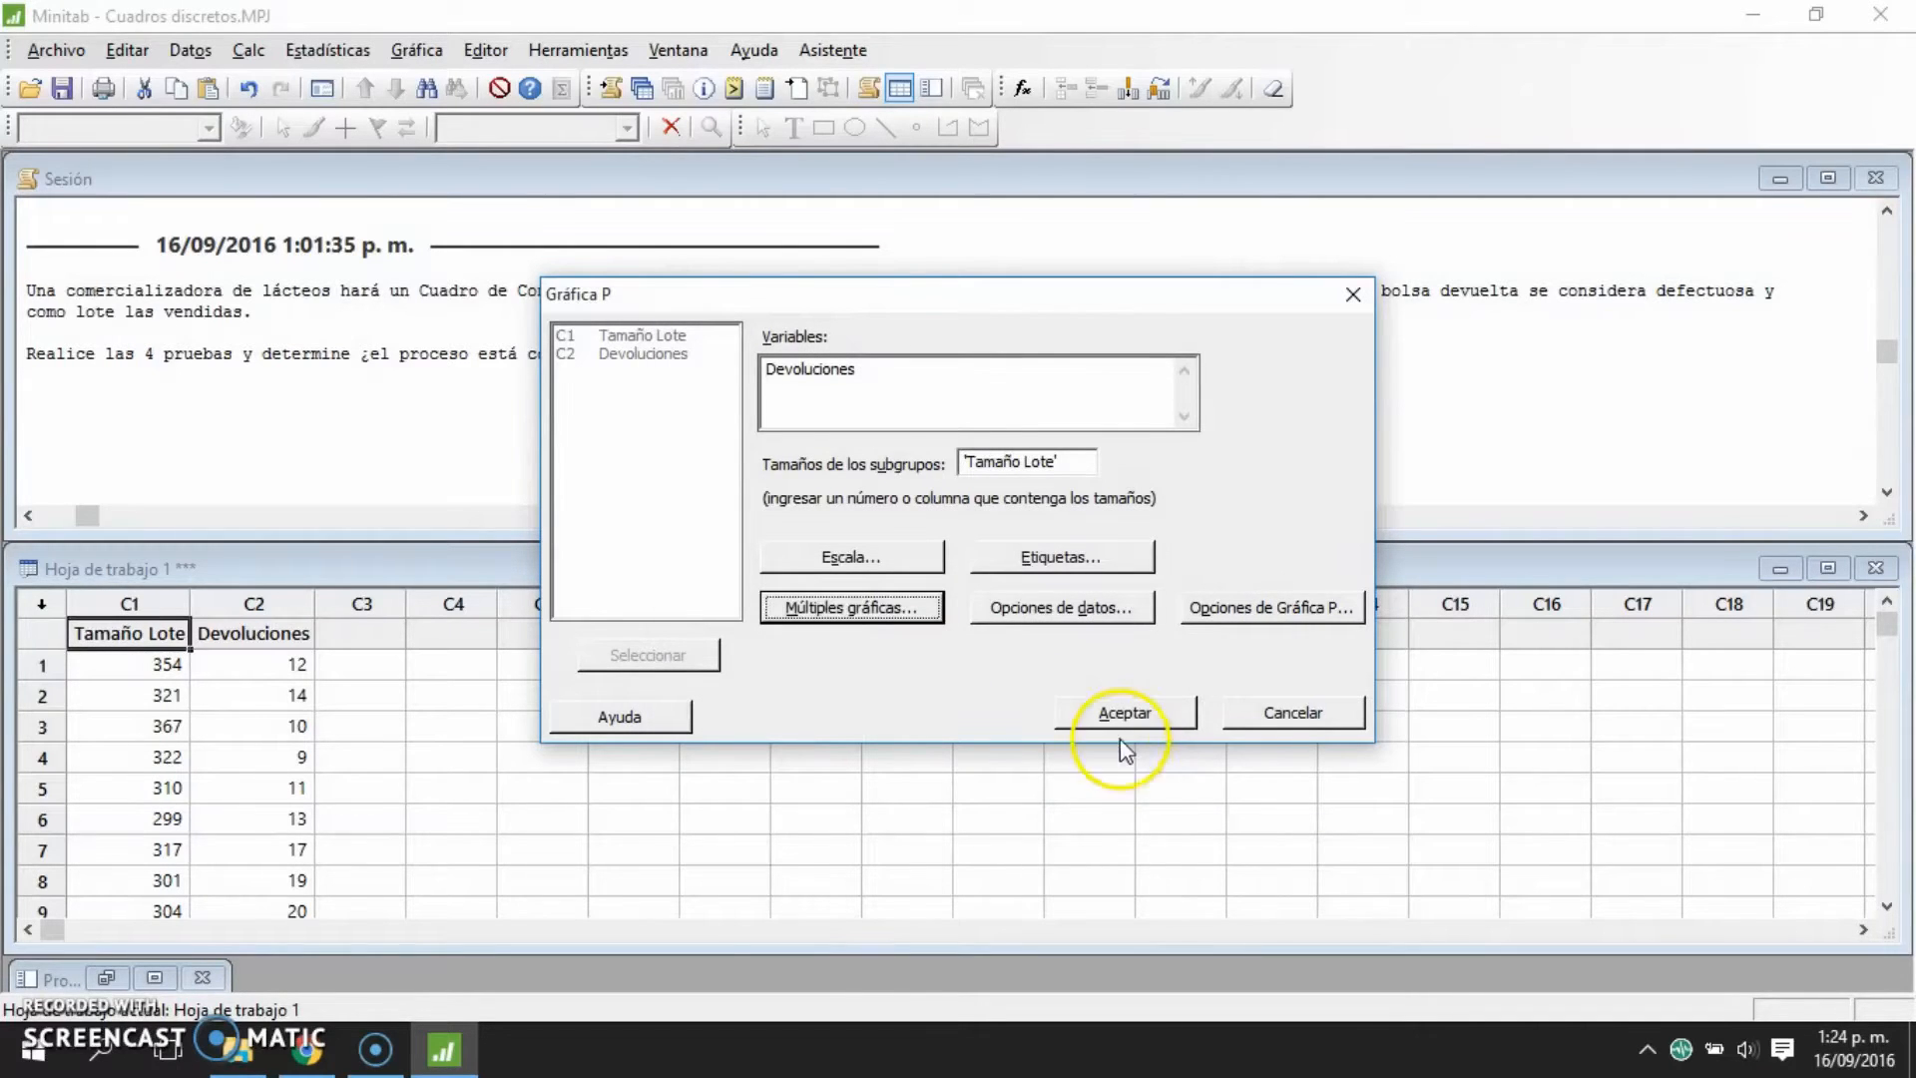
{"action": "left_click", "coordinate": [1028, 604]}
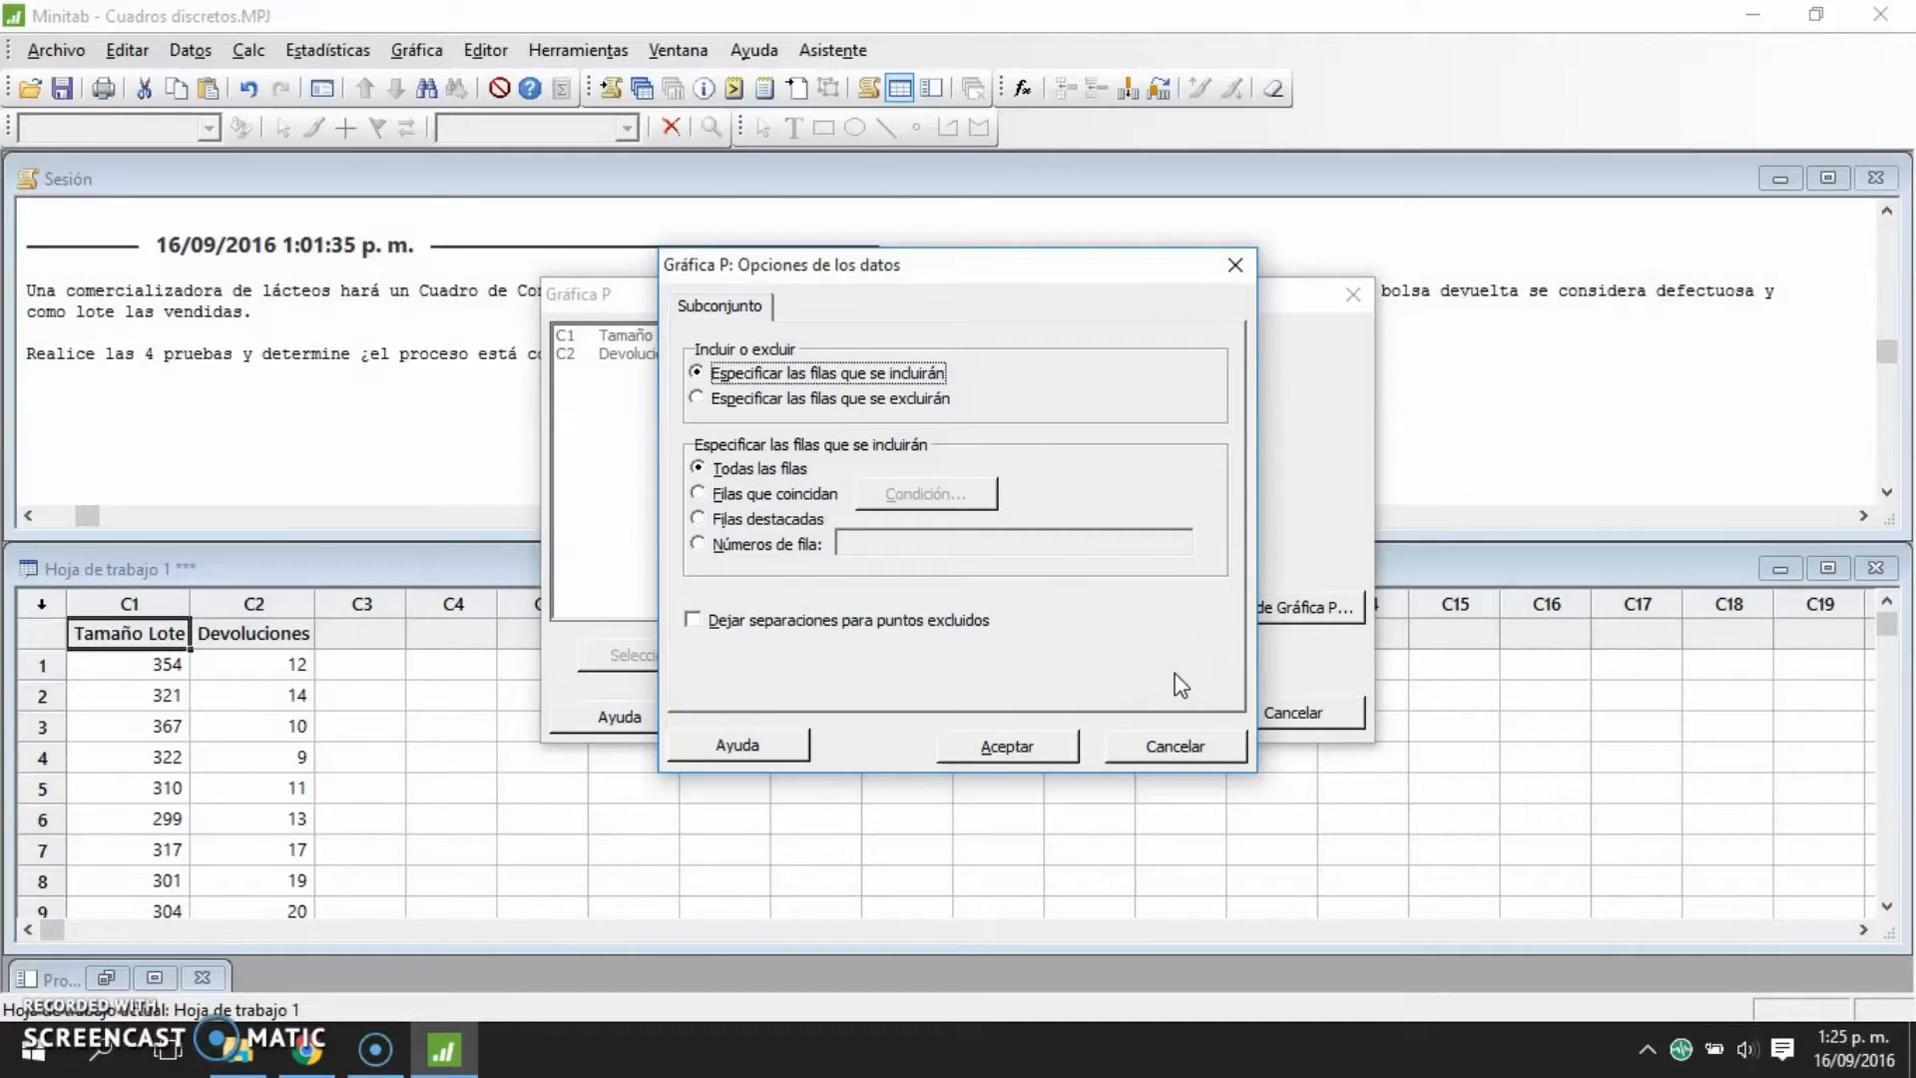
{"action": "left_click", "coordinate": [1169, 748]}
- Review the P chart's parameter, estimation and control limit options, leaving the proportion and additional sigma limits blank
{"action": "left_click", "coordinate": [1253, 590]}
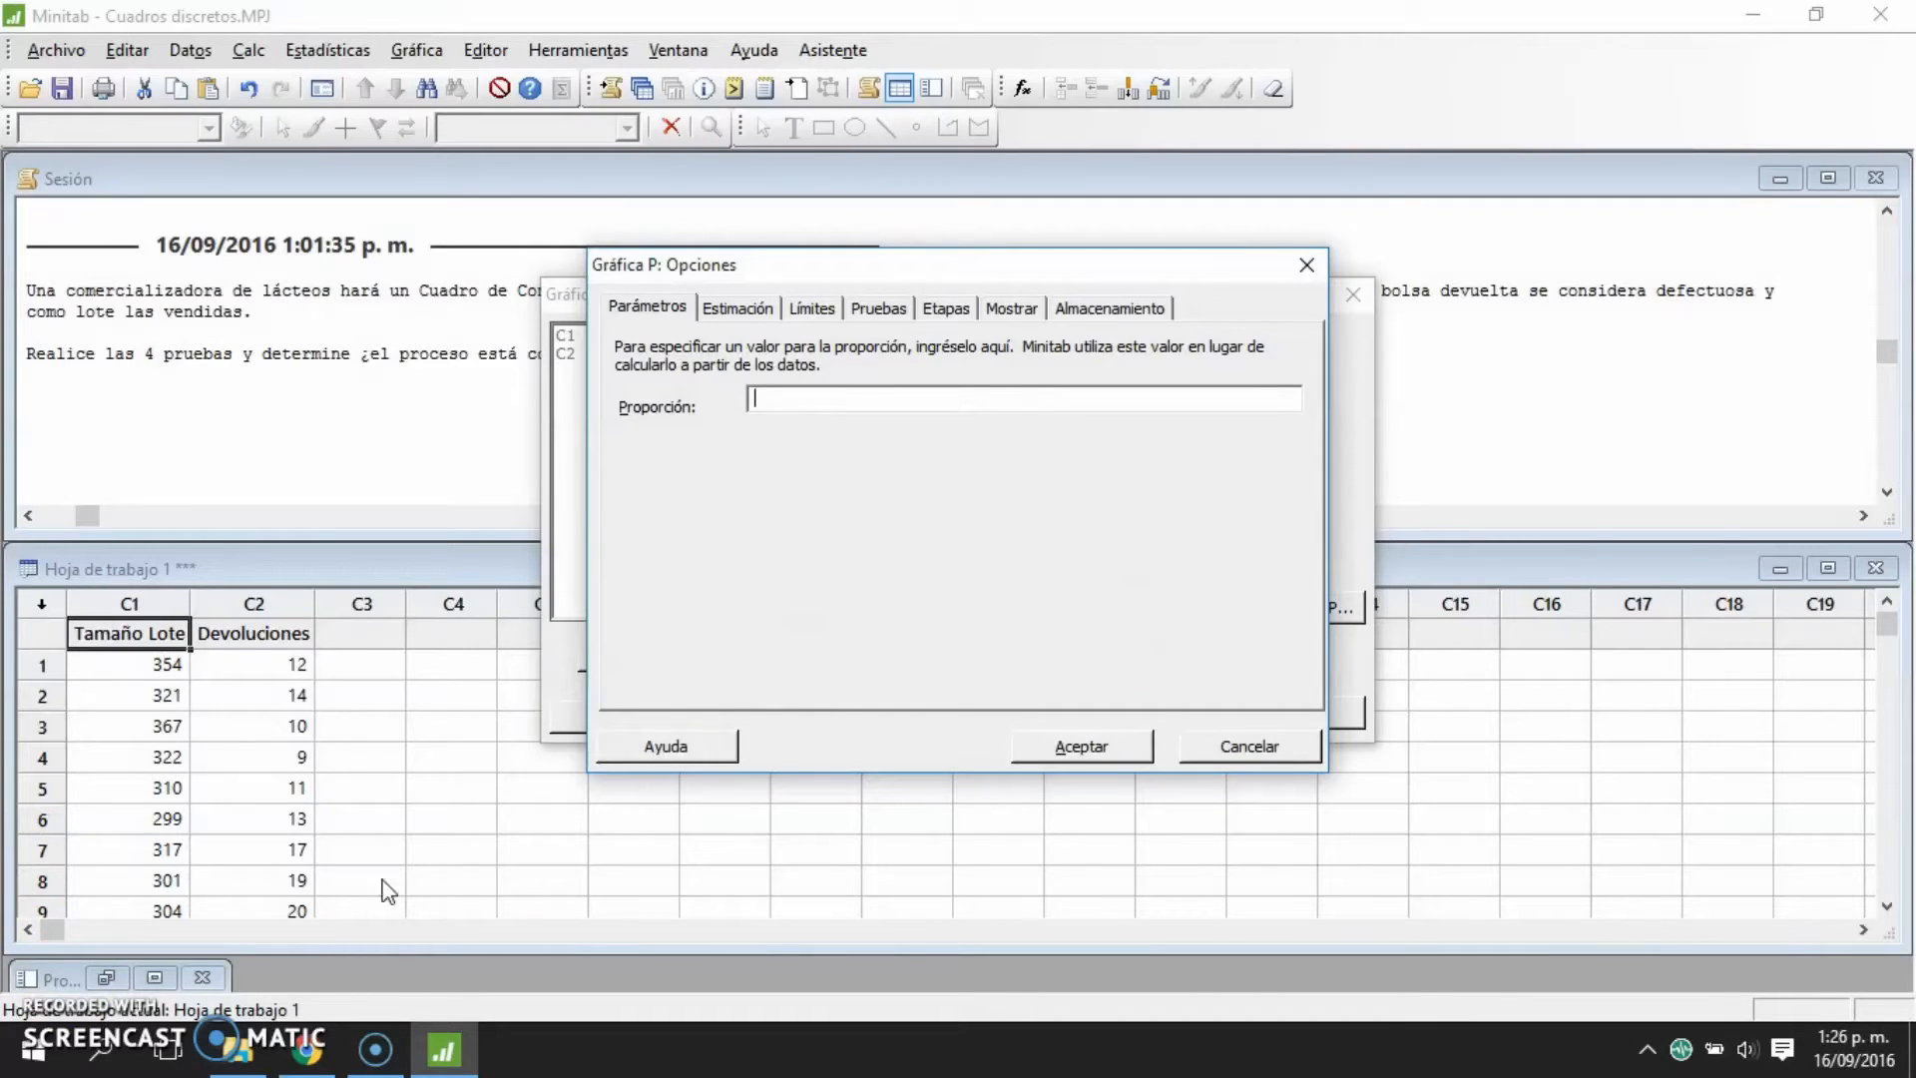
{"action": "left_click", "coordinate": [766, 397]}
{"action": "left_click", "coordinate": [737, 308]}
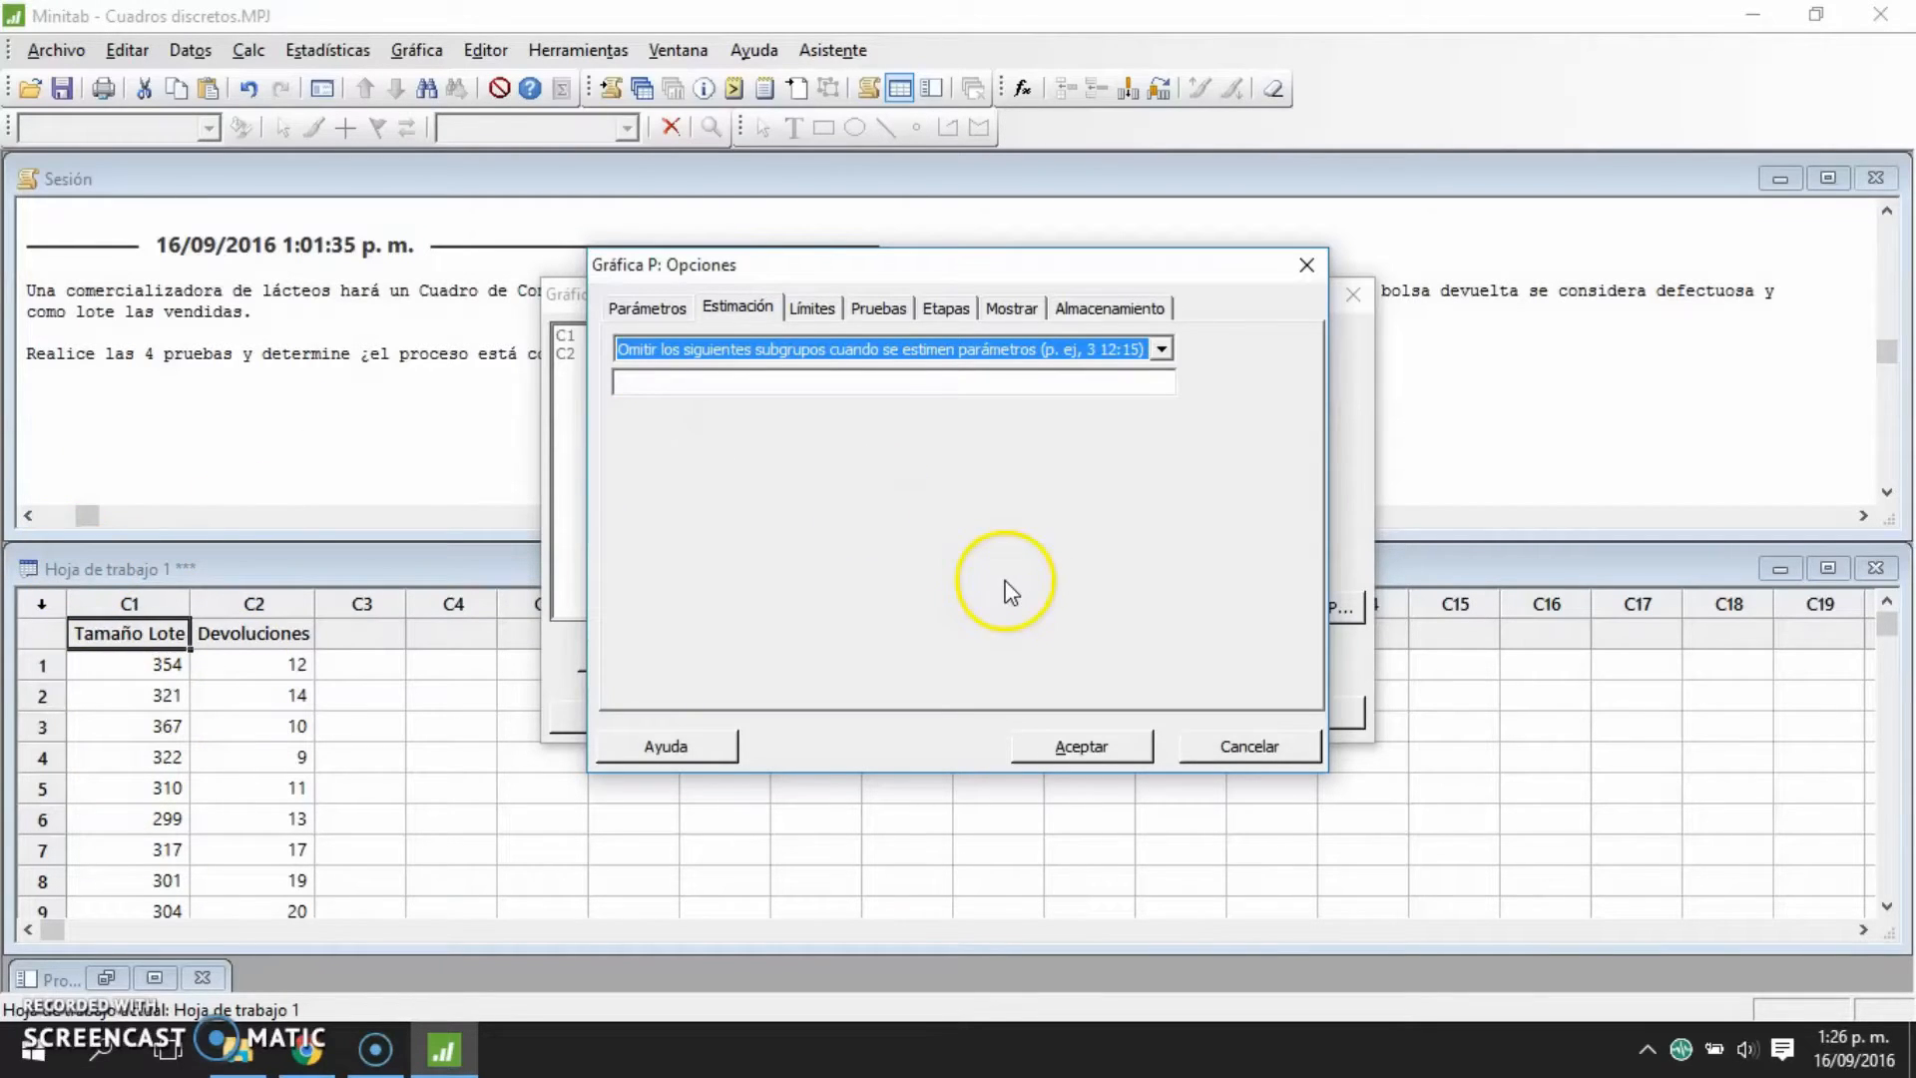
{"action": "left_click", "coordinate": [813, 308]}
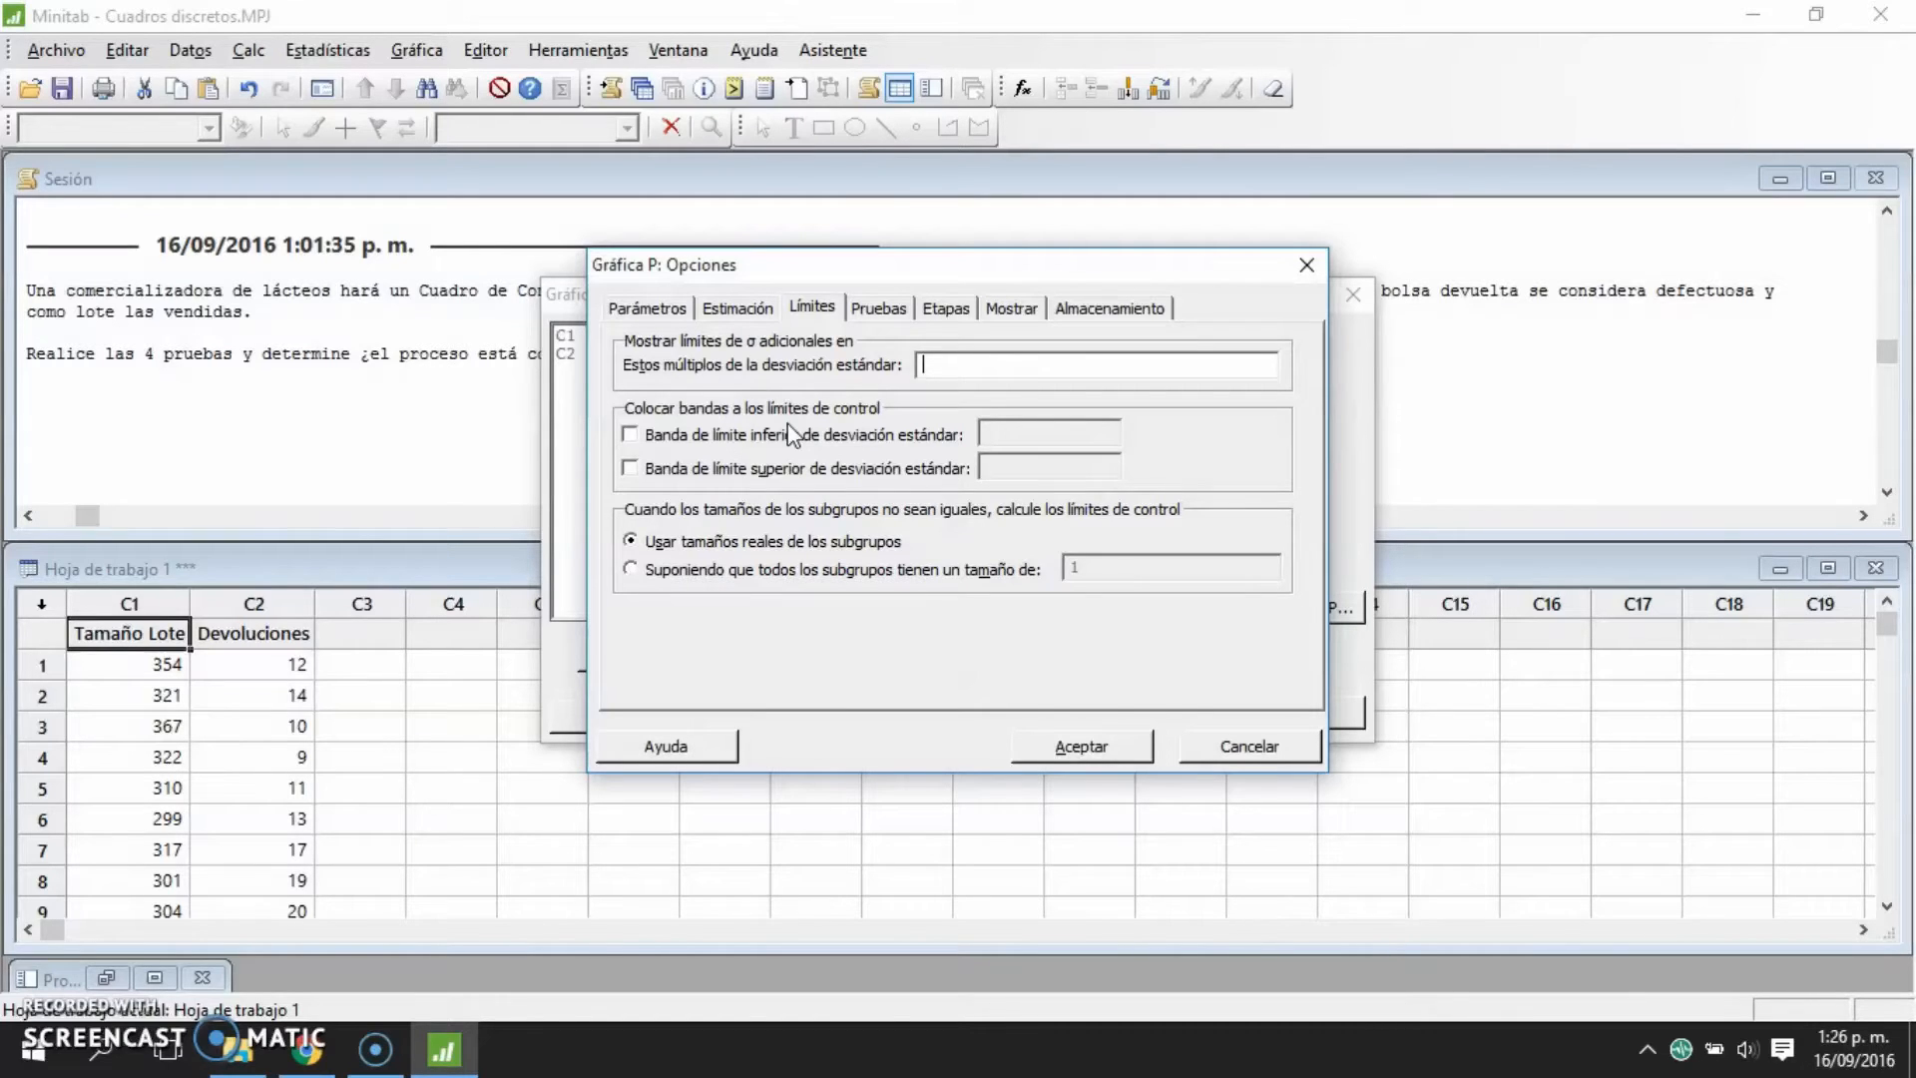
- Enable all four special-cause tests for the P chart with K values of 3, 9, 6 and 14, and accept the options
{"action": "left_click", "coordinate": [888, 308]}
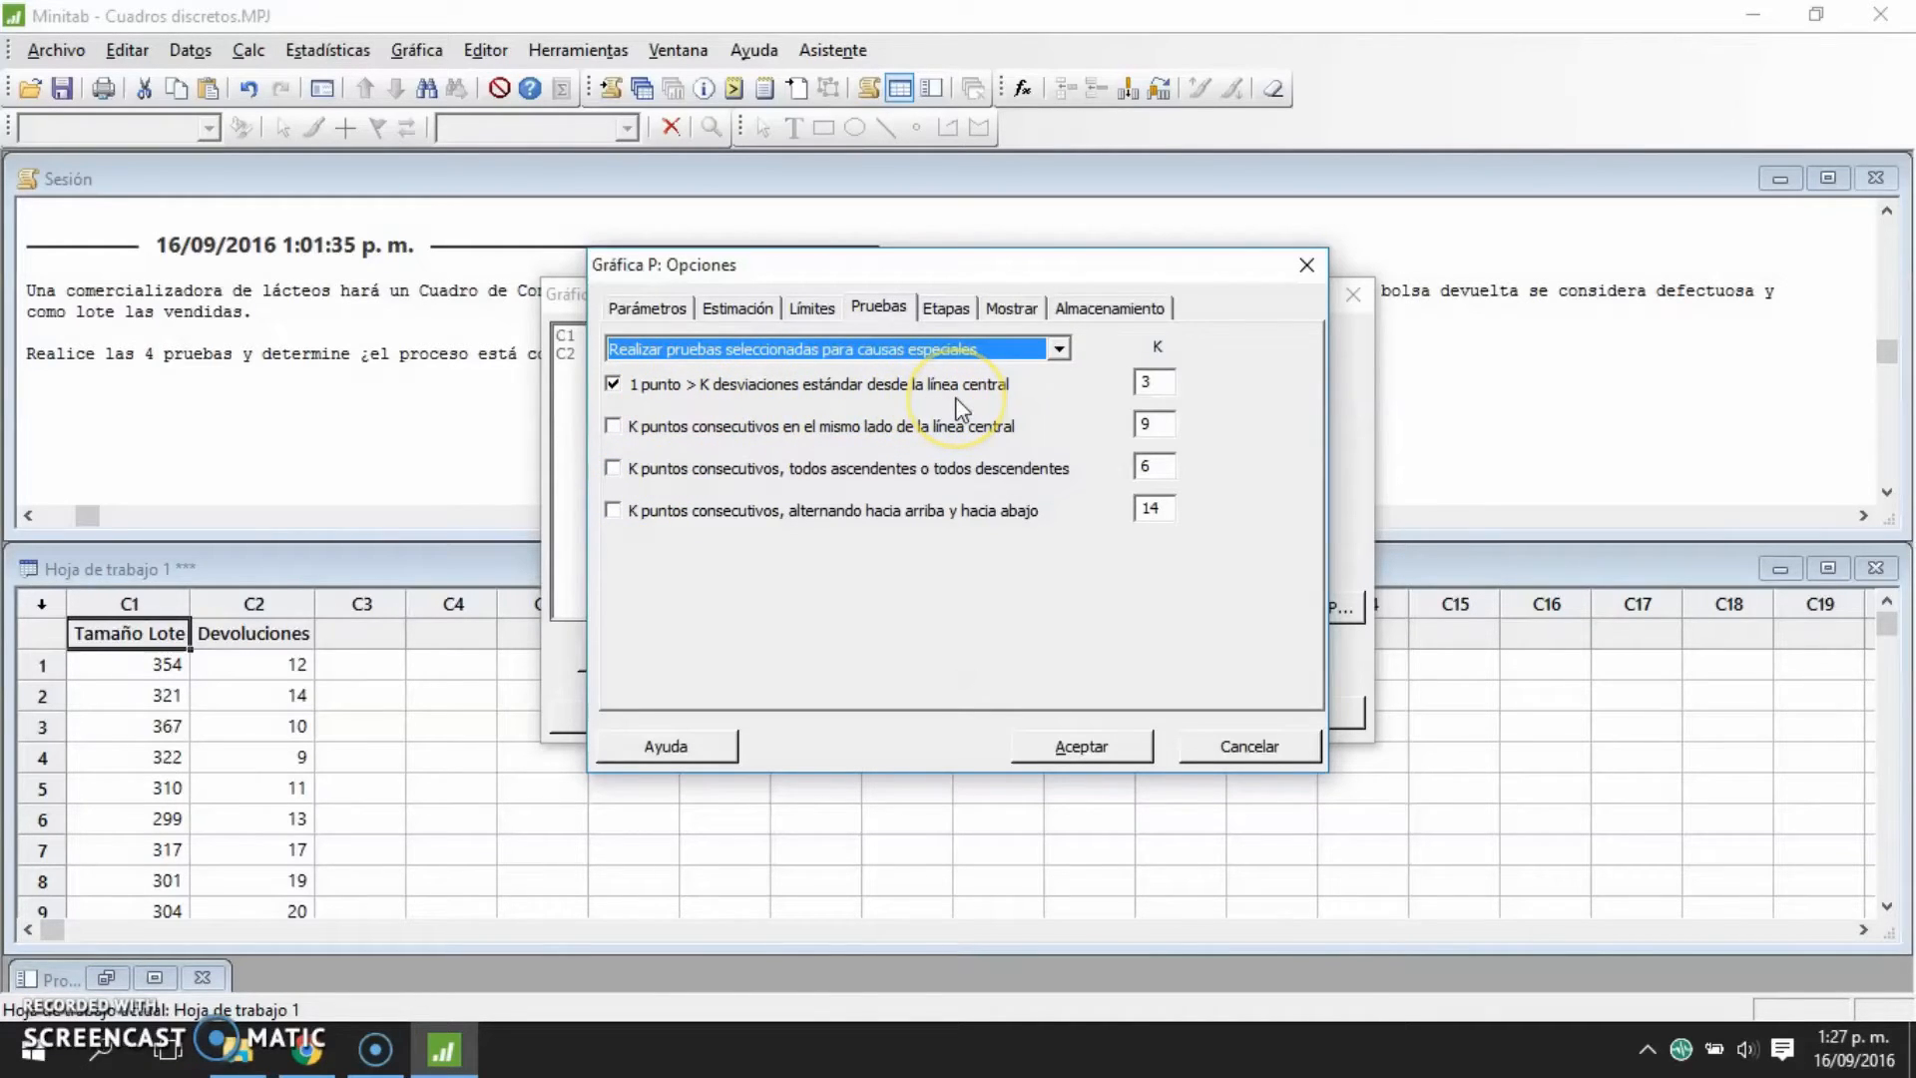
{"action": "left_click", "coordinate": [1157, 381]}
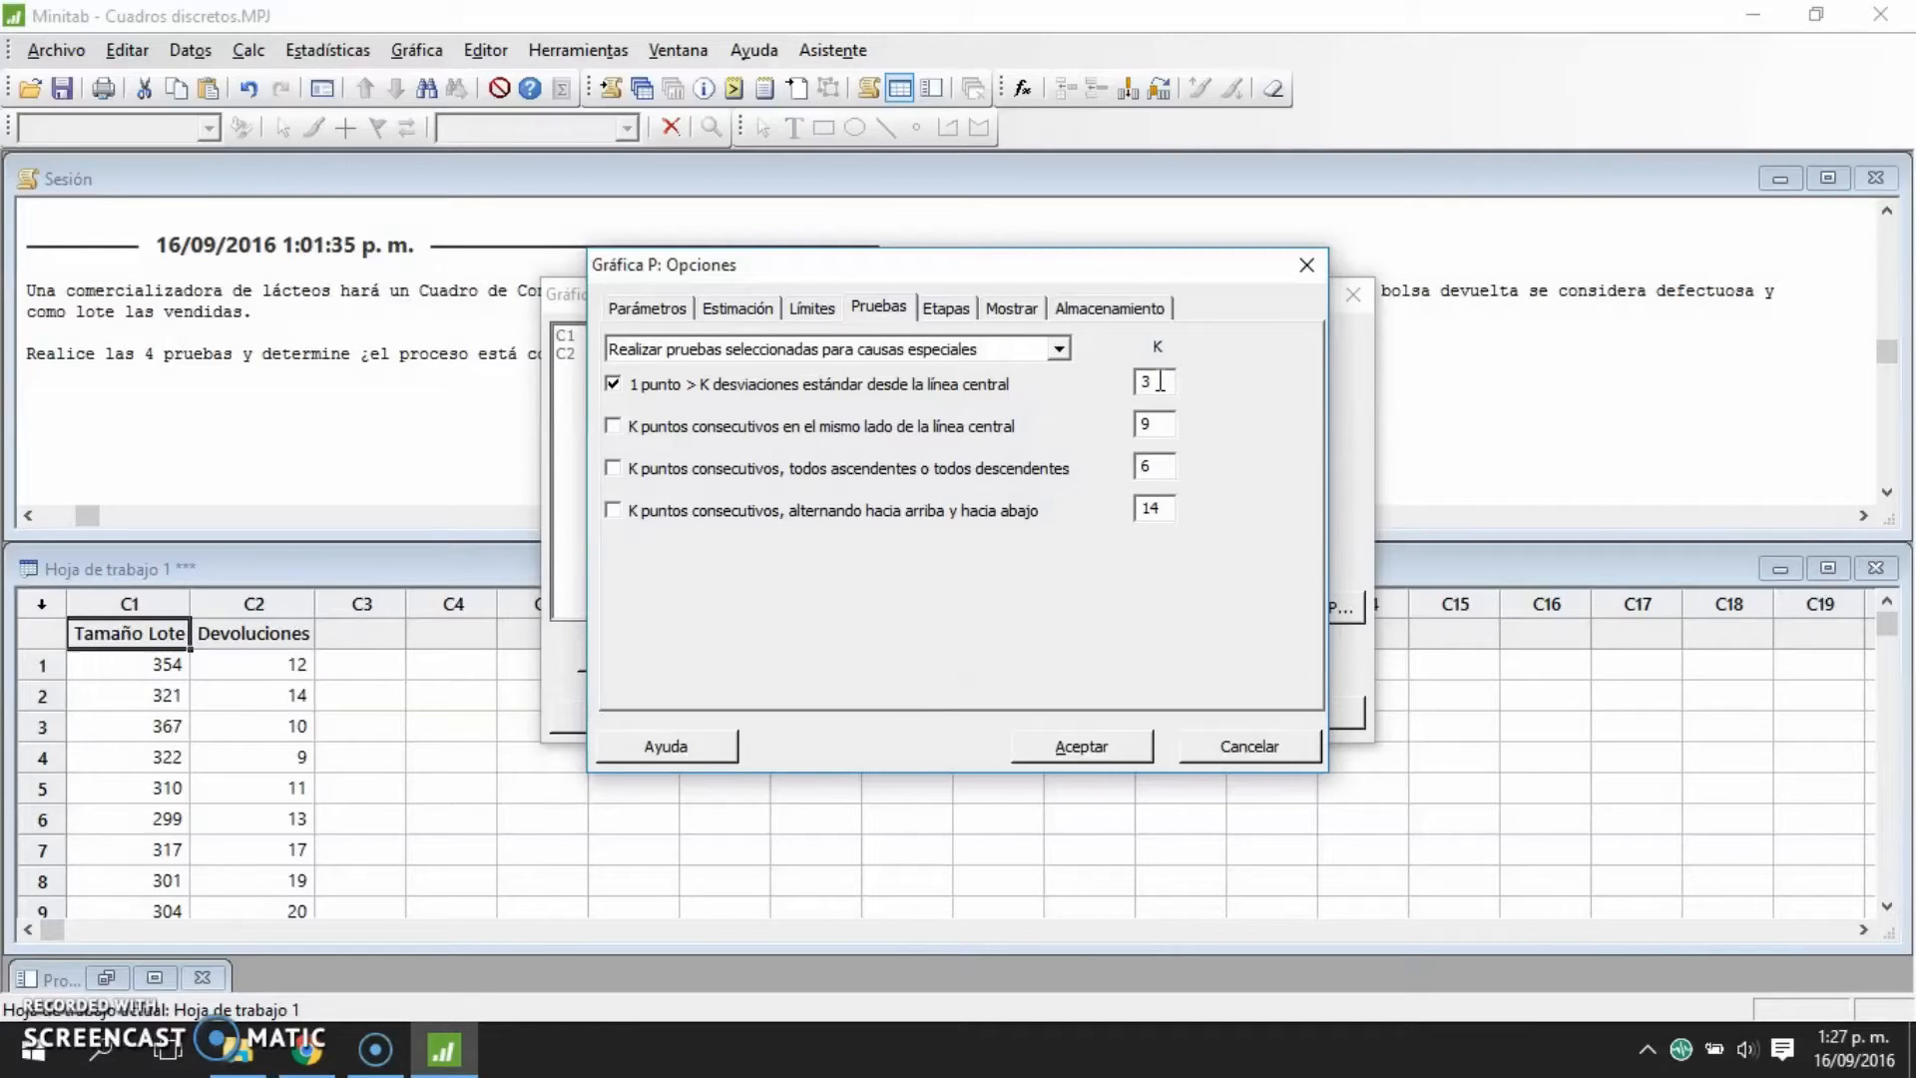
{"action": "left_click", "coordinate": [716, 617]}
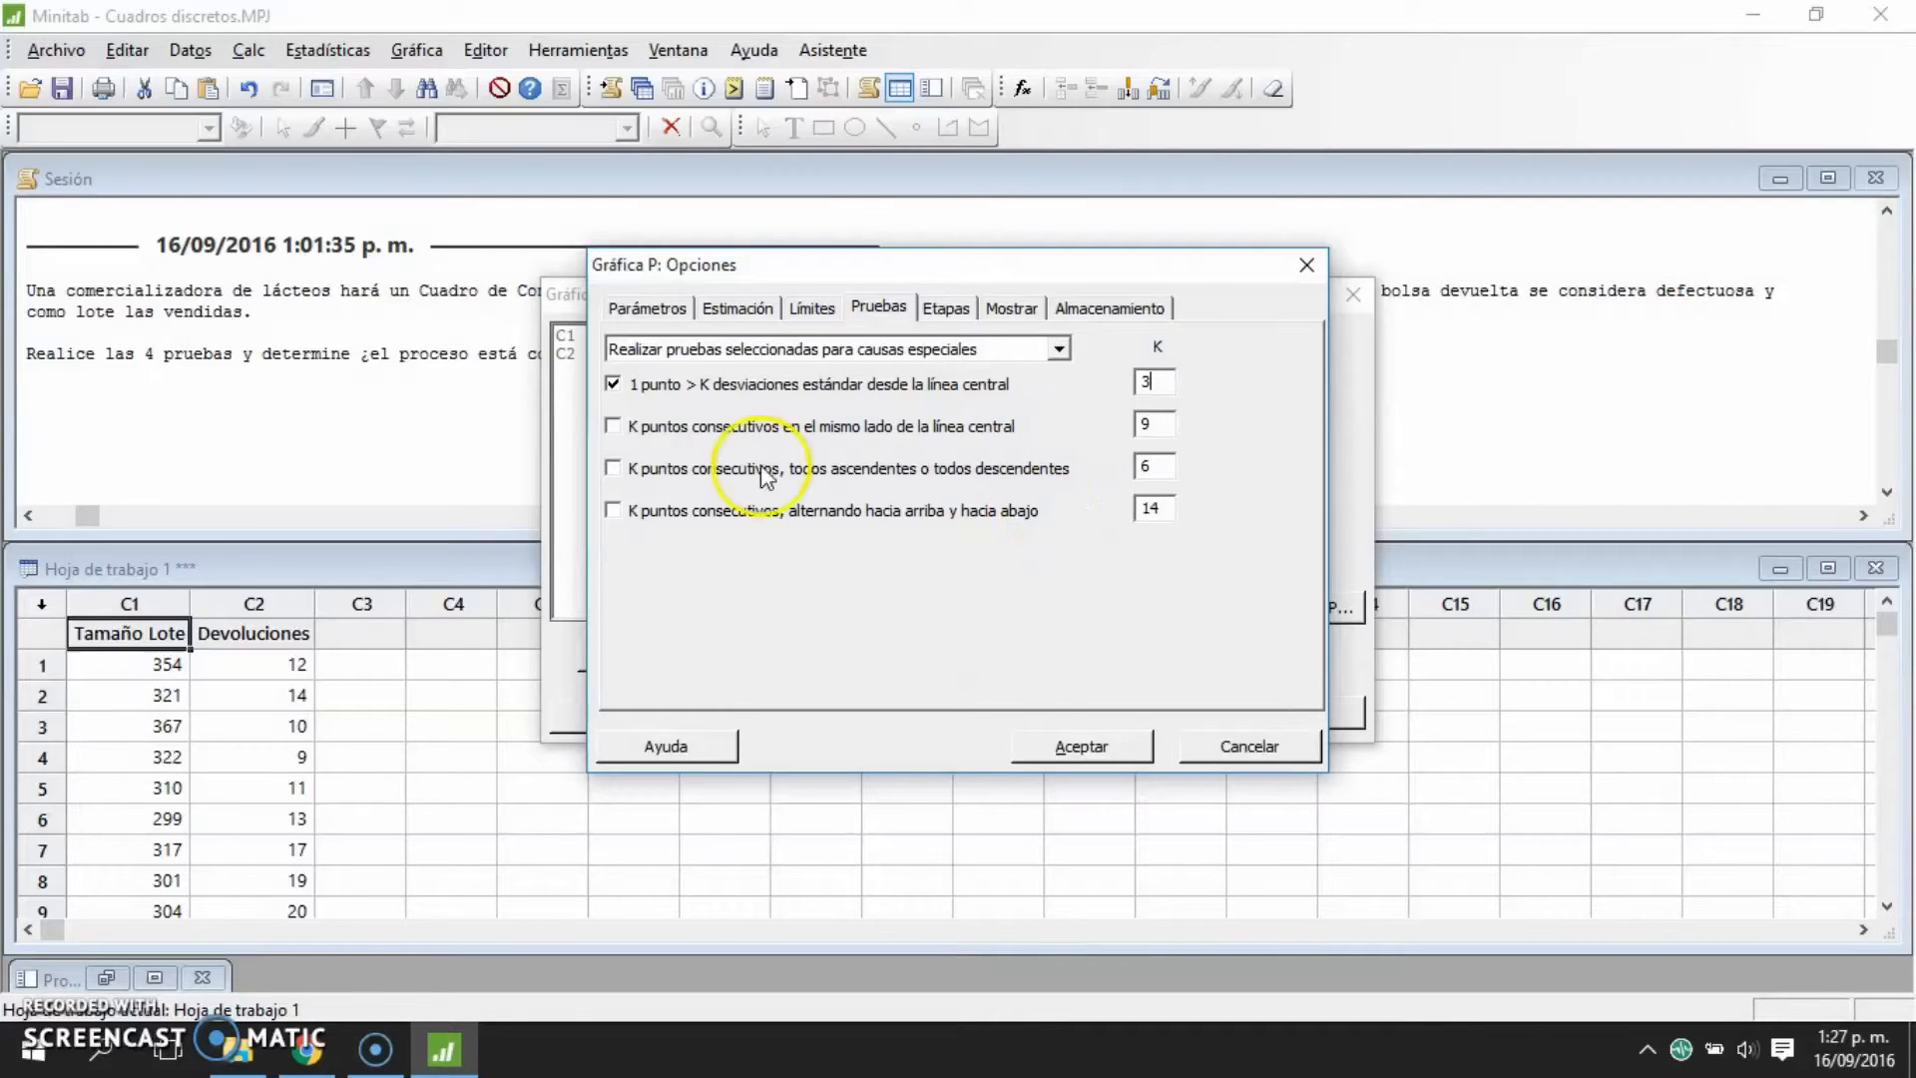
{"action": "left_click", "coordinate": [612, 426]}
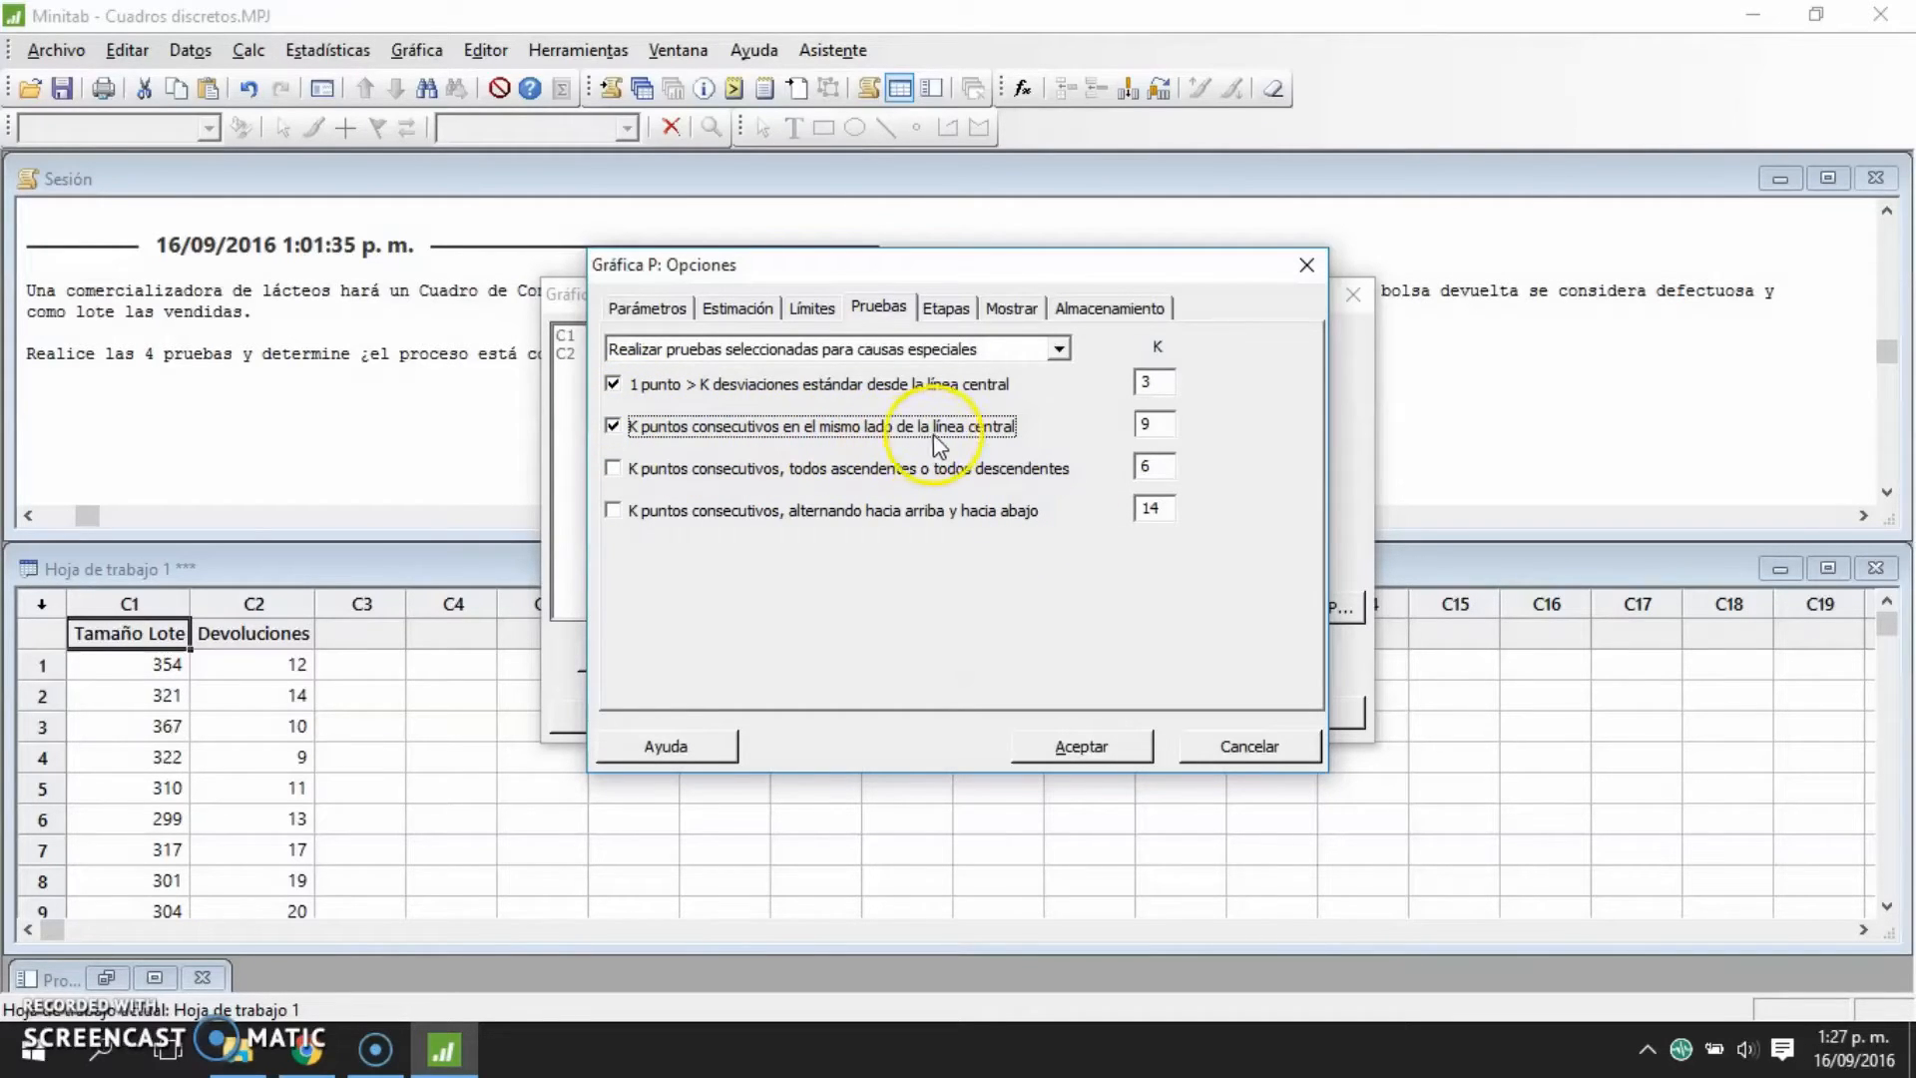
{"action": "left_click", "coordinate": [1147, 427]}
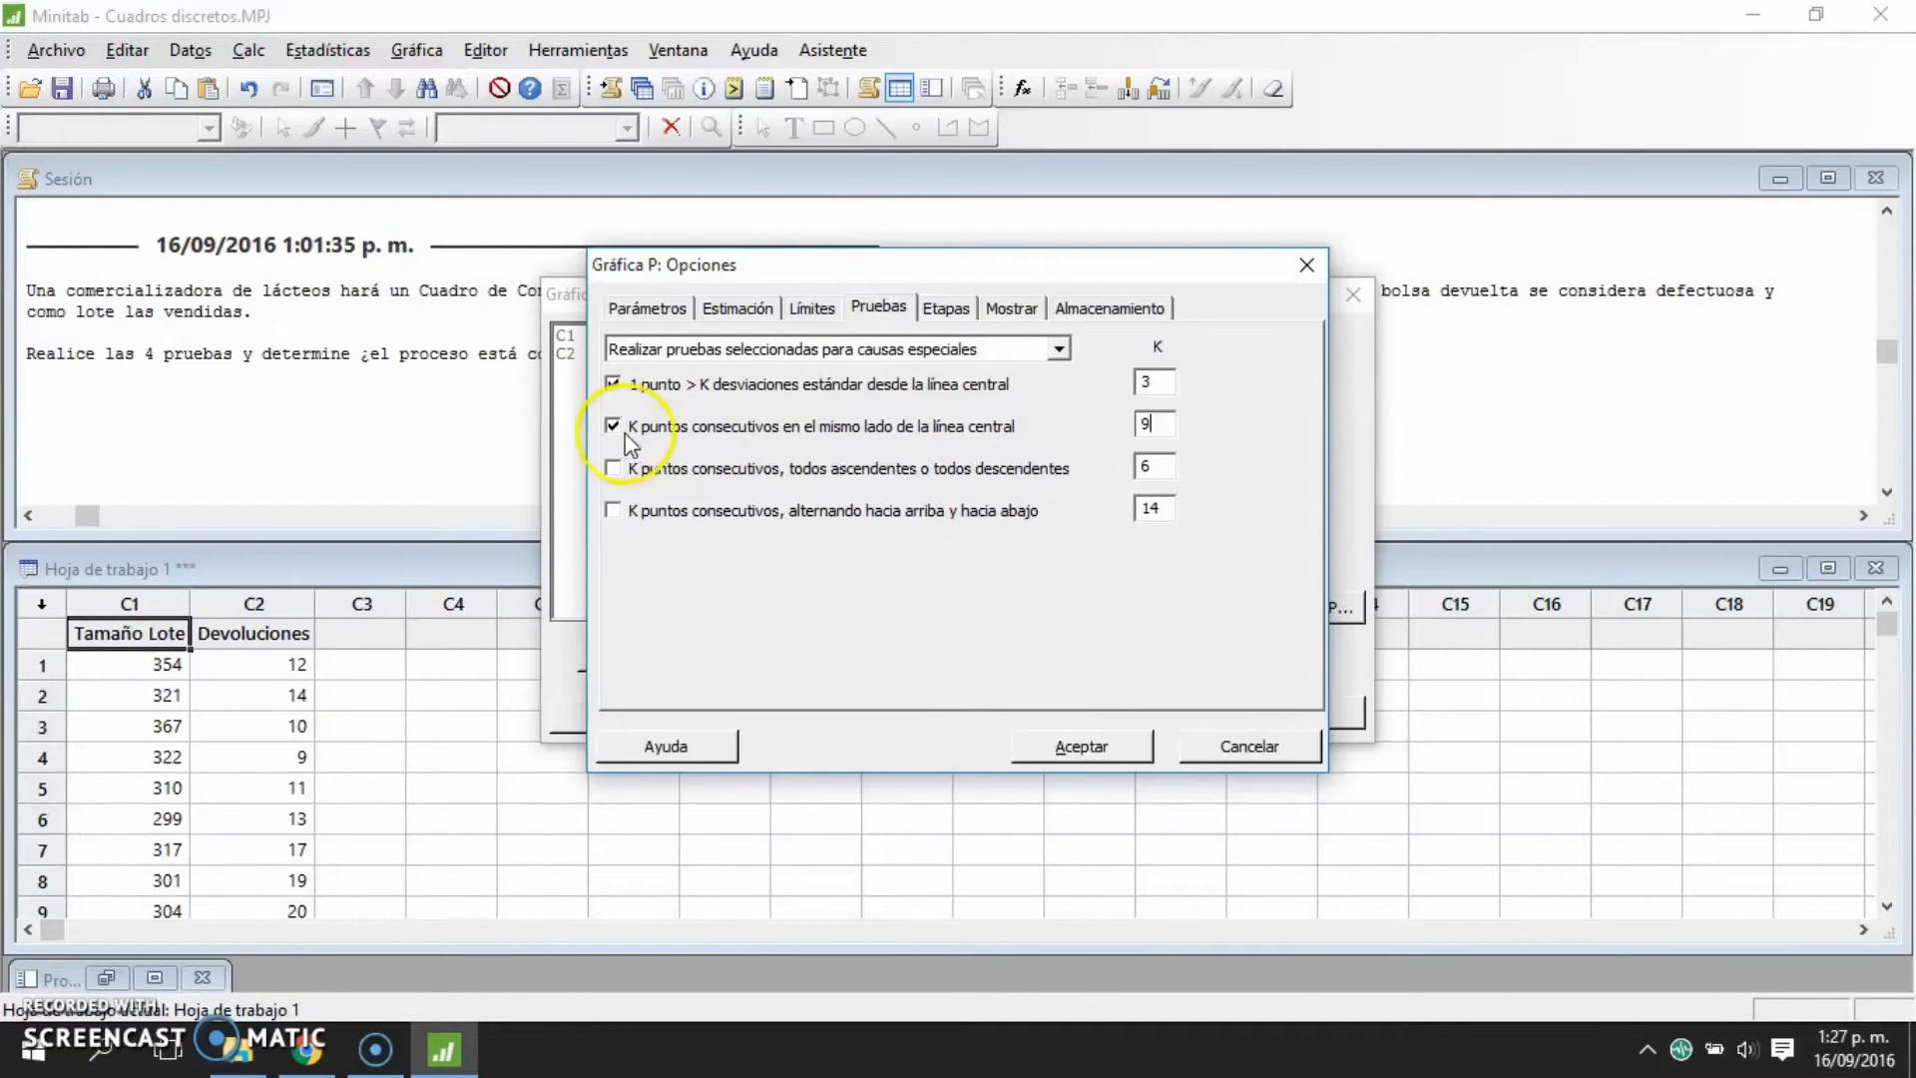
{"action": "left_click", "coordinate": [615, 467]}
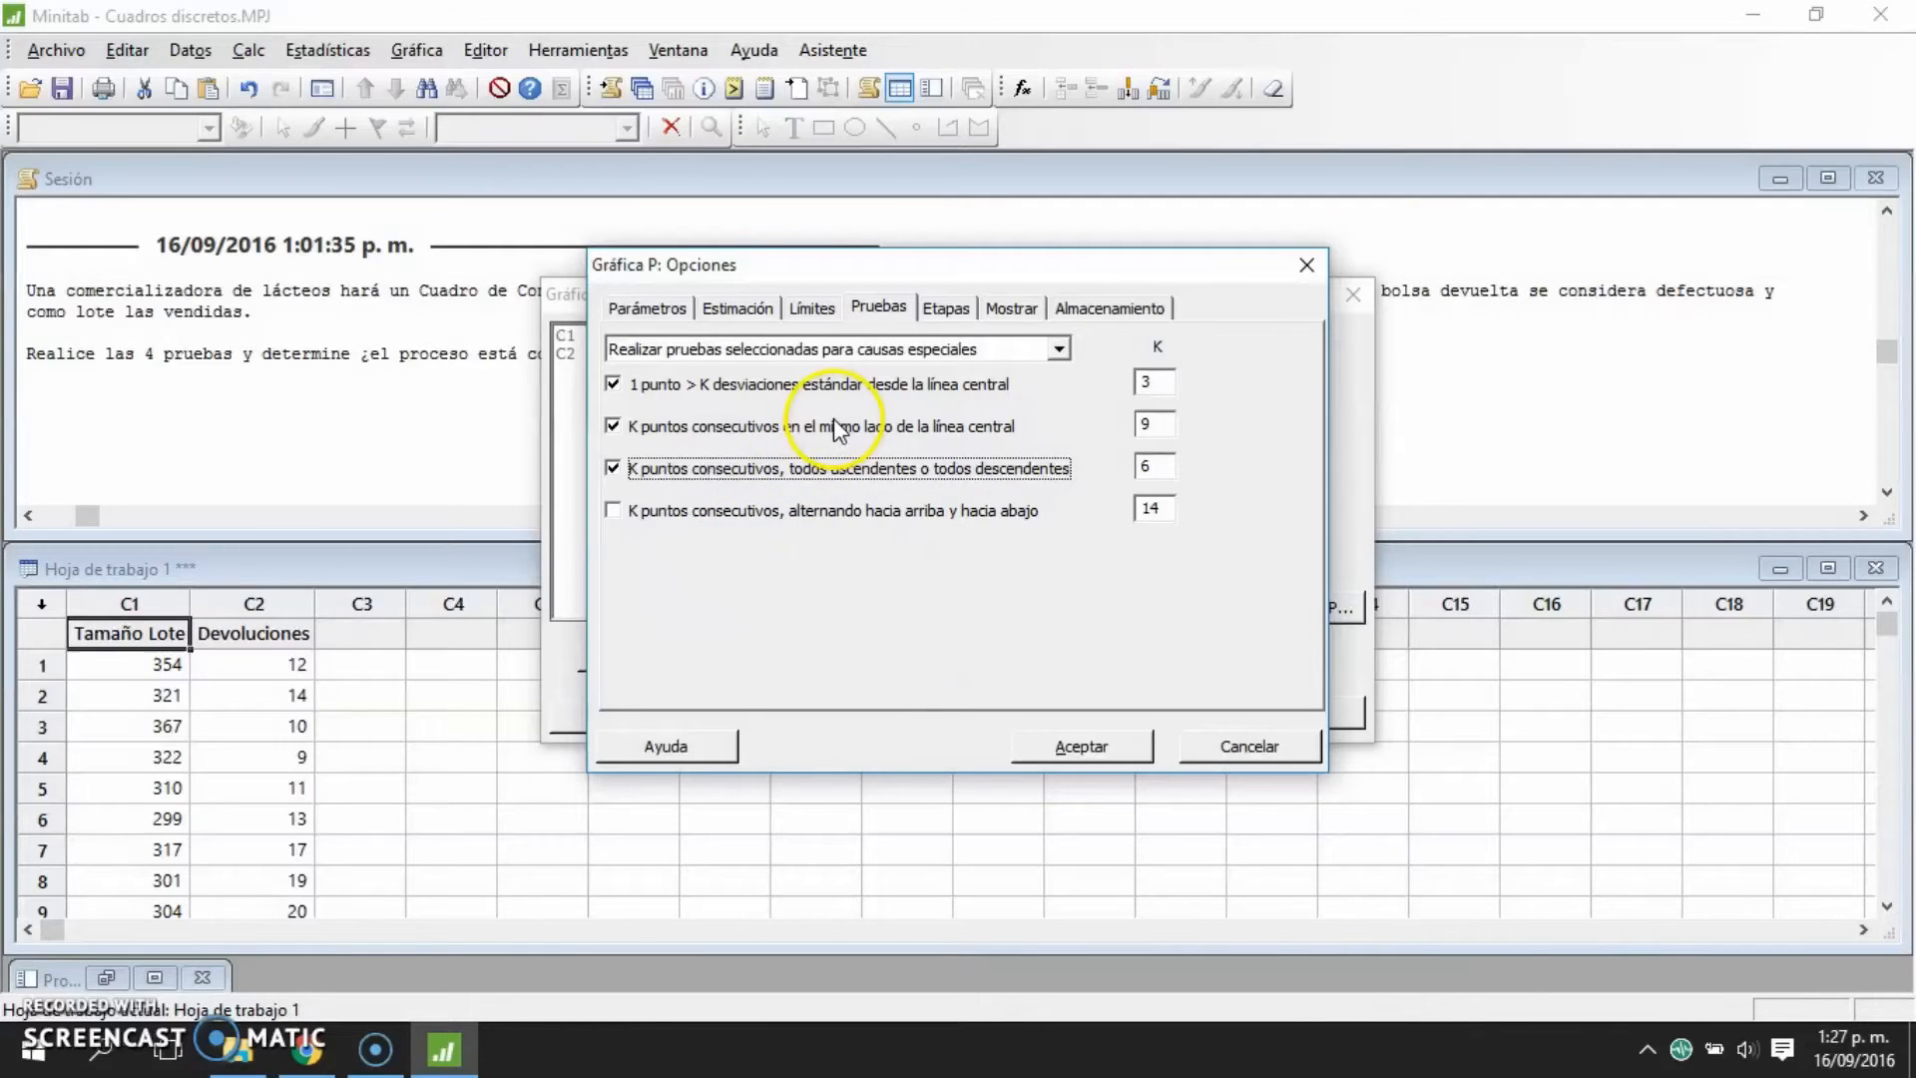
{"action": "left_click", "coordinate": [1166, 469]}
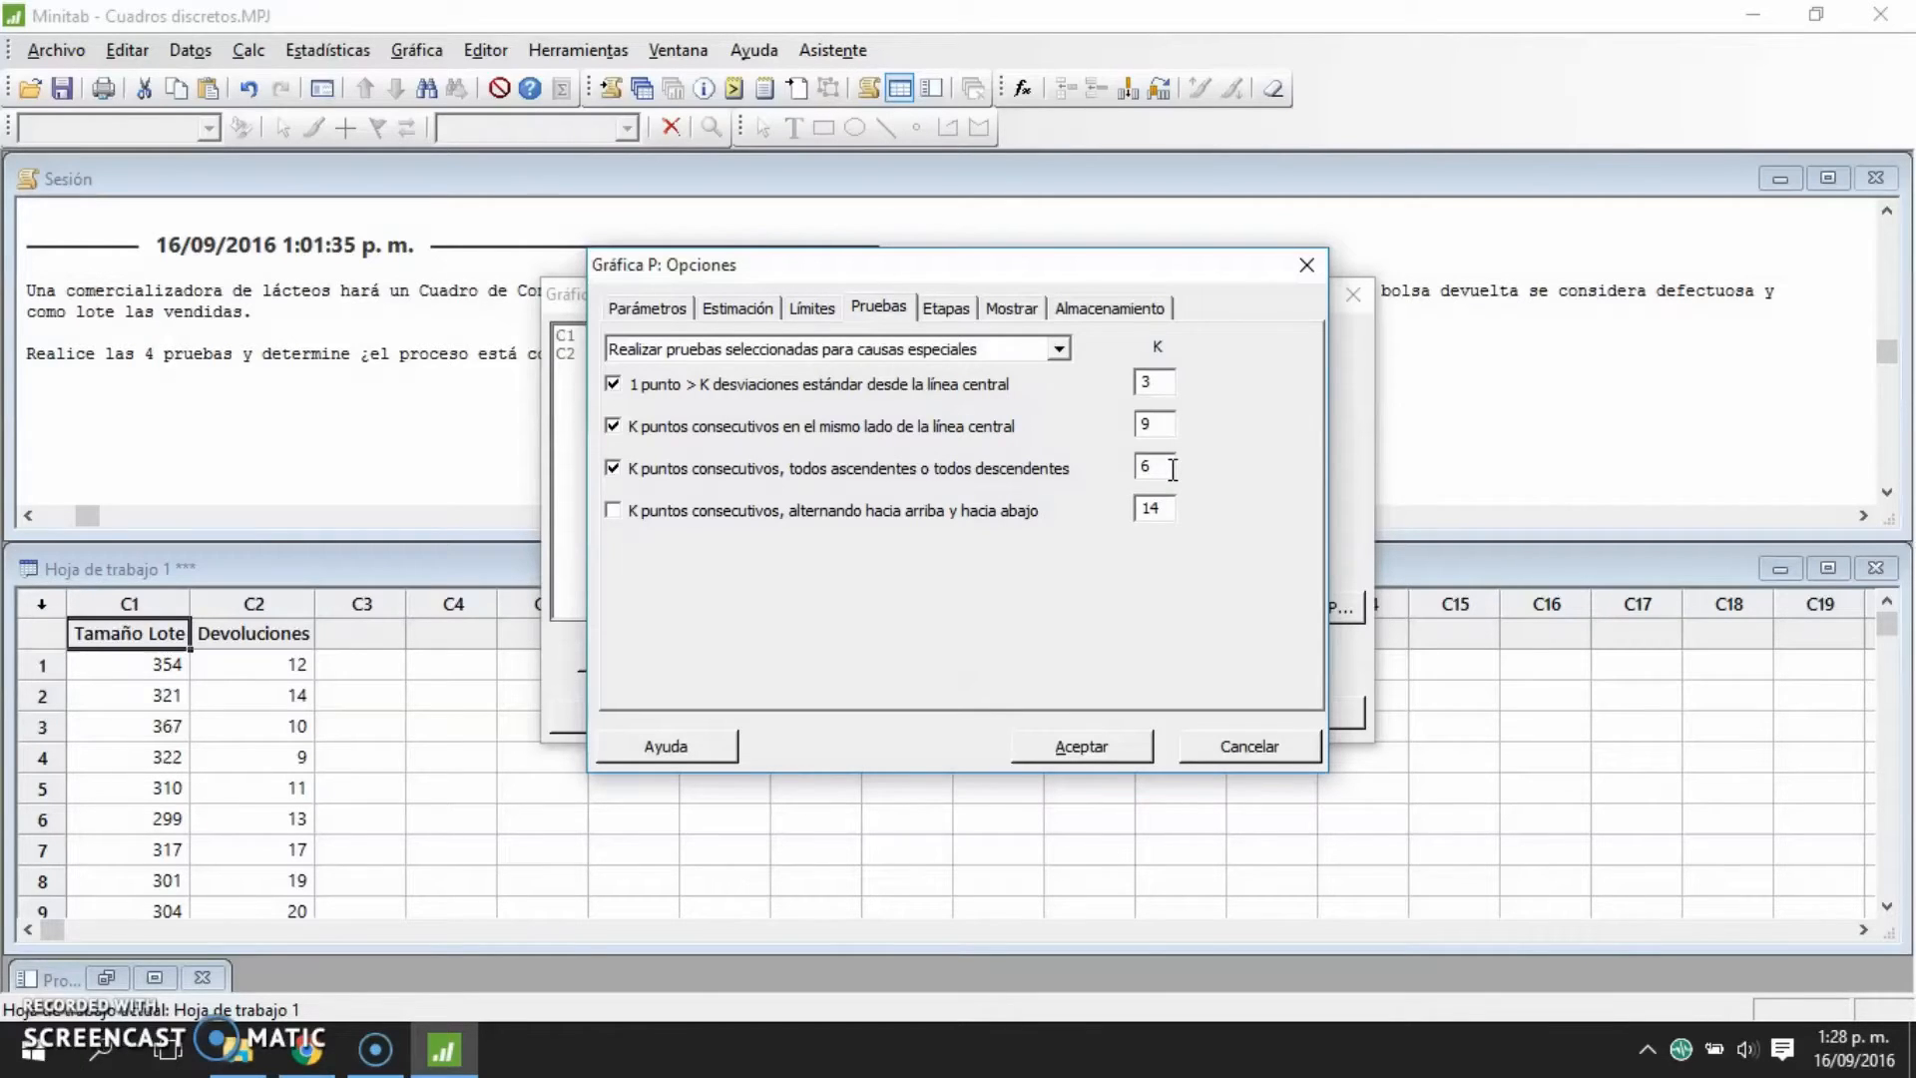
{"action": "left_click", "coordinate": [667, 512]}
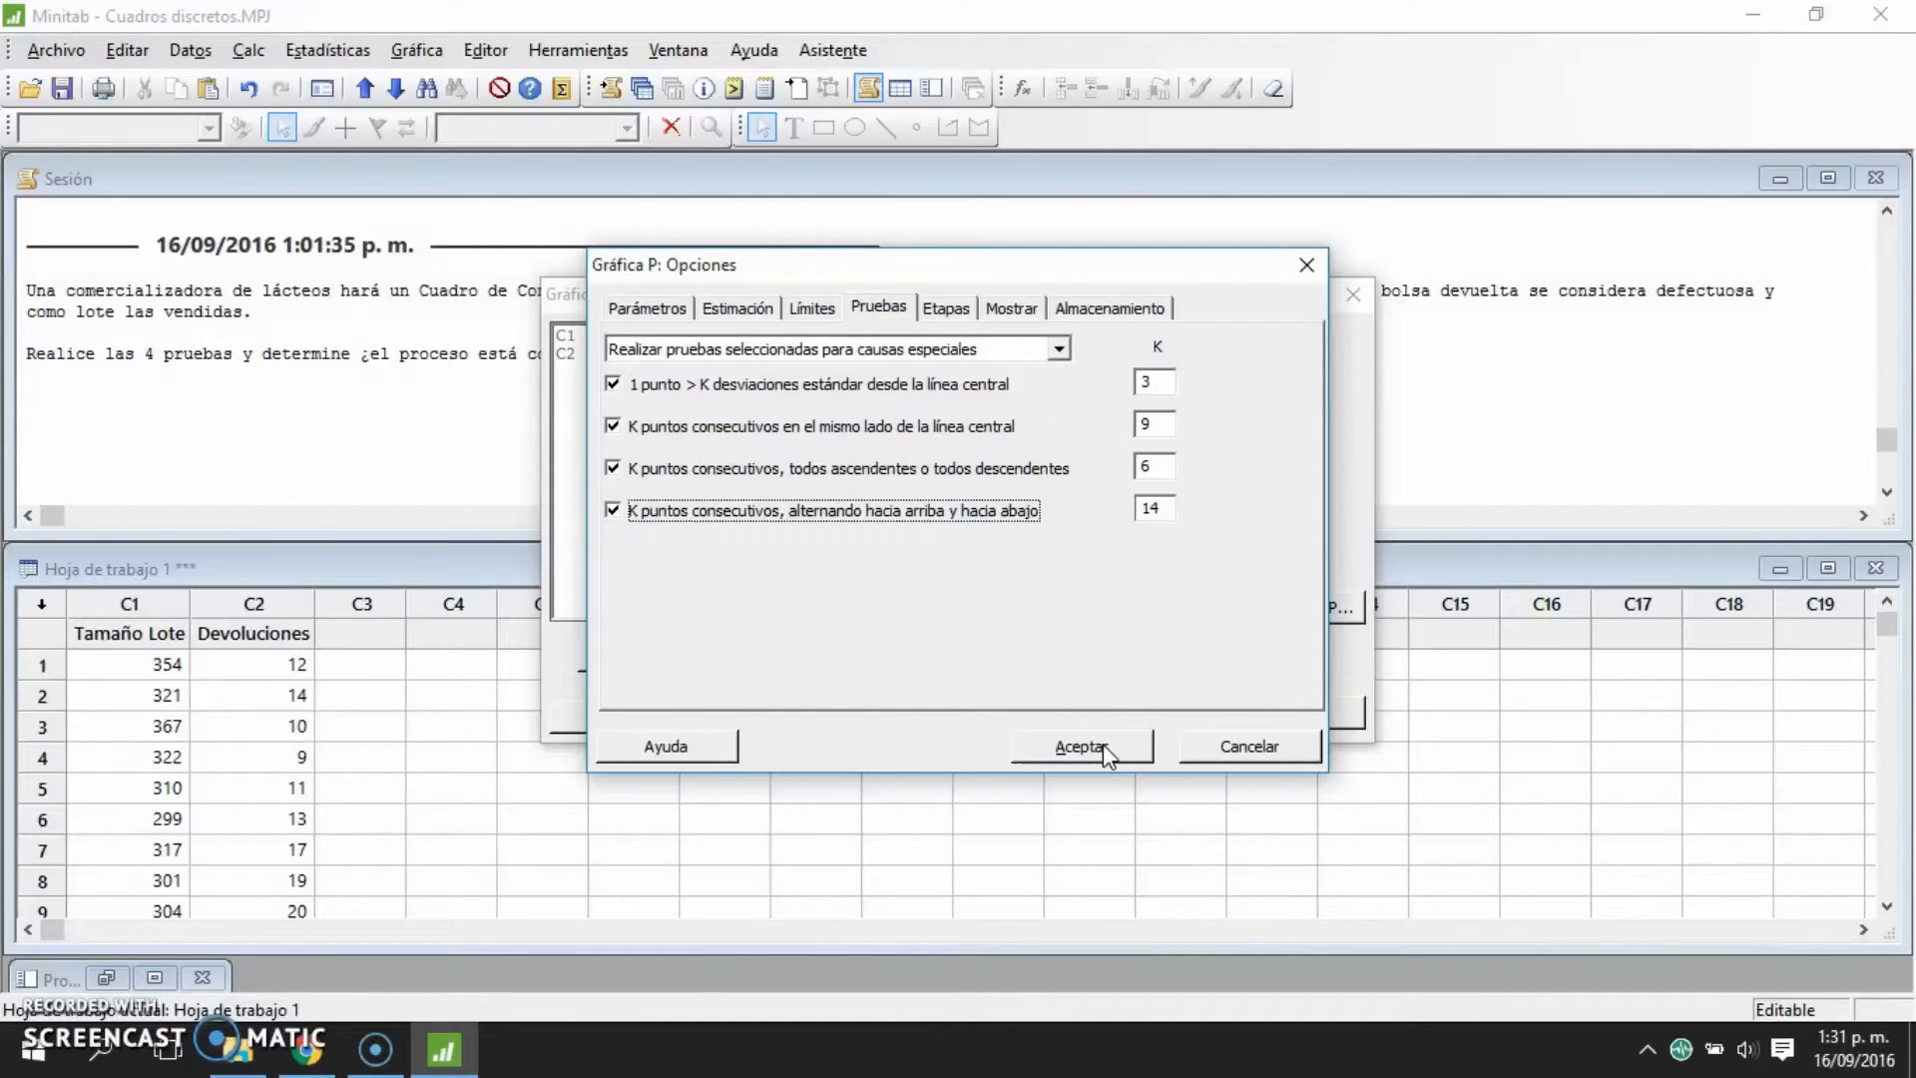
{"action": "left_click", "coordinate": [1104, 744]}
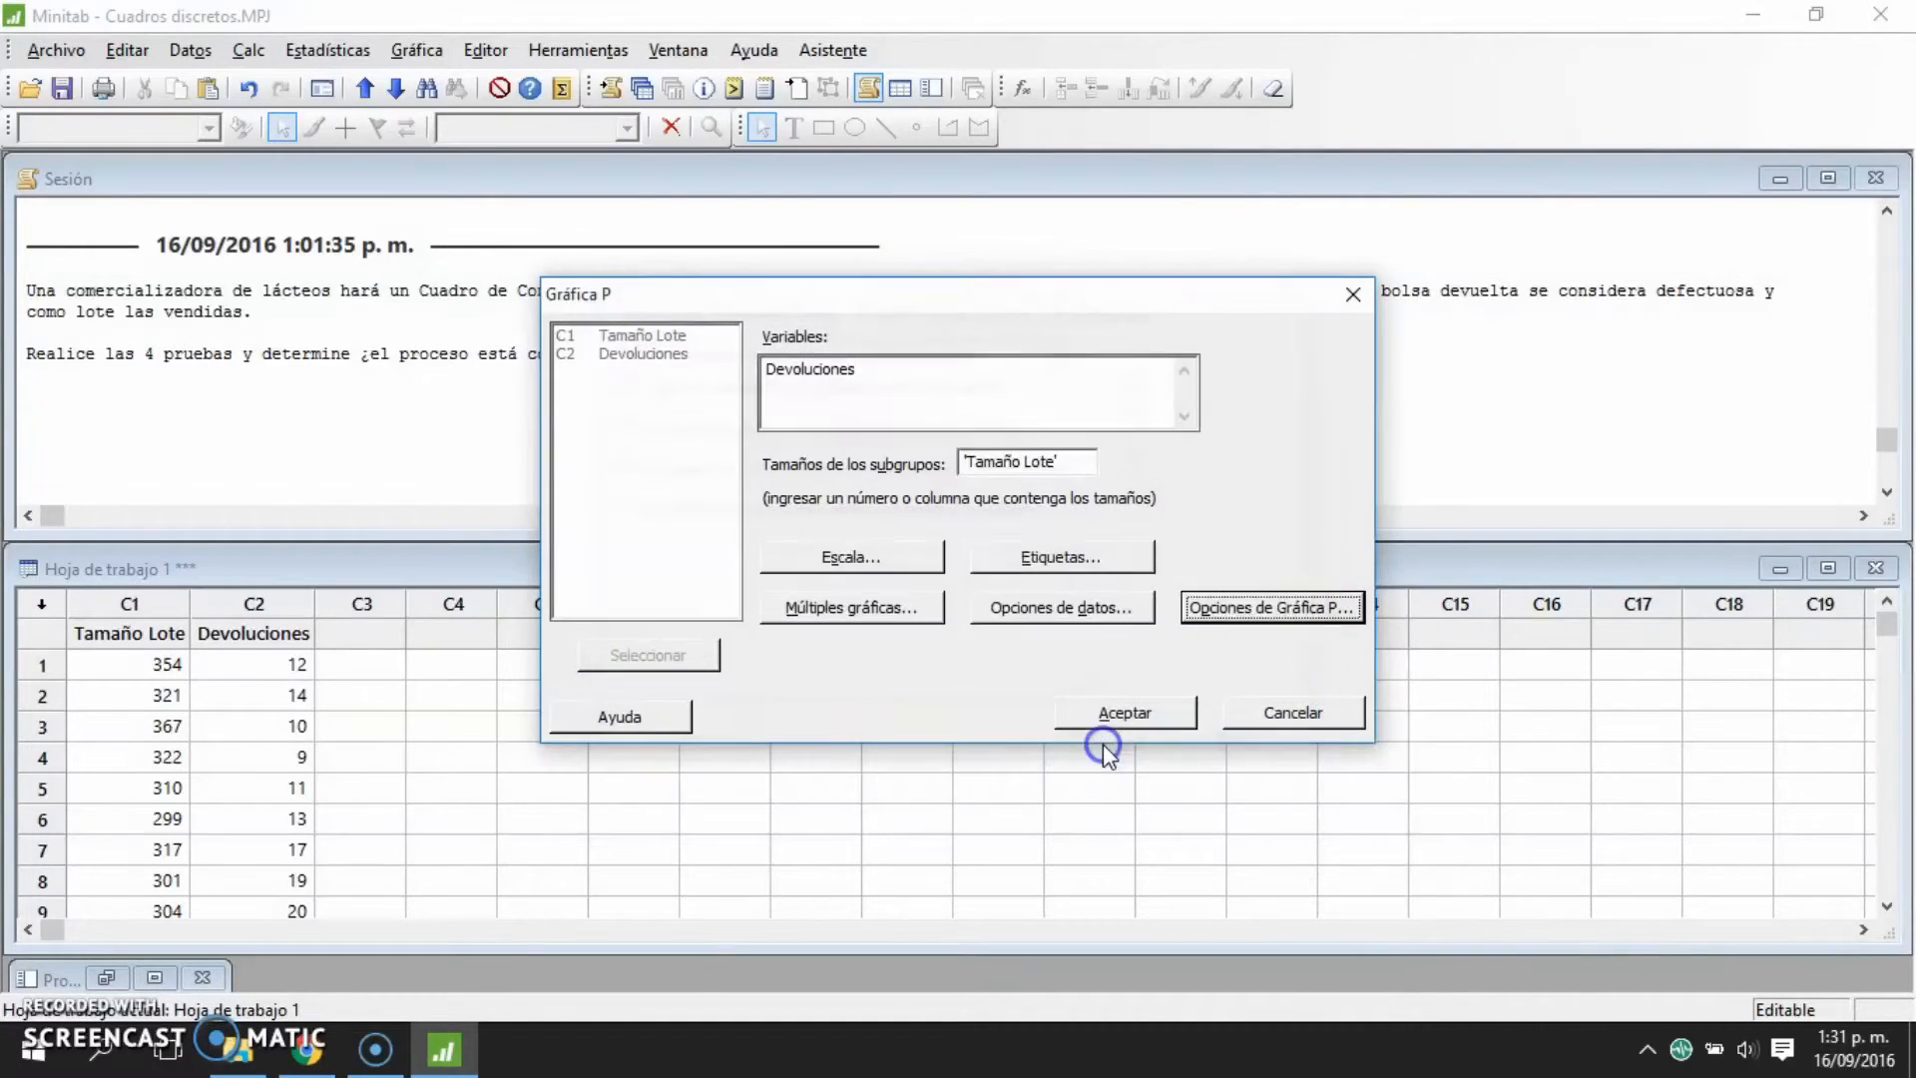
- Reopen the P chart options and review the stage and display settings
{"action": "left_click", "coordinate": [1250, 618]}
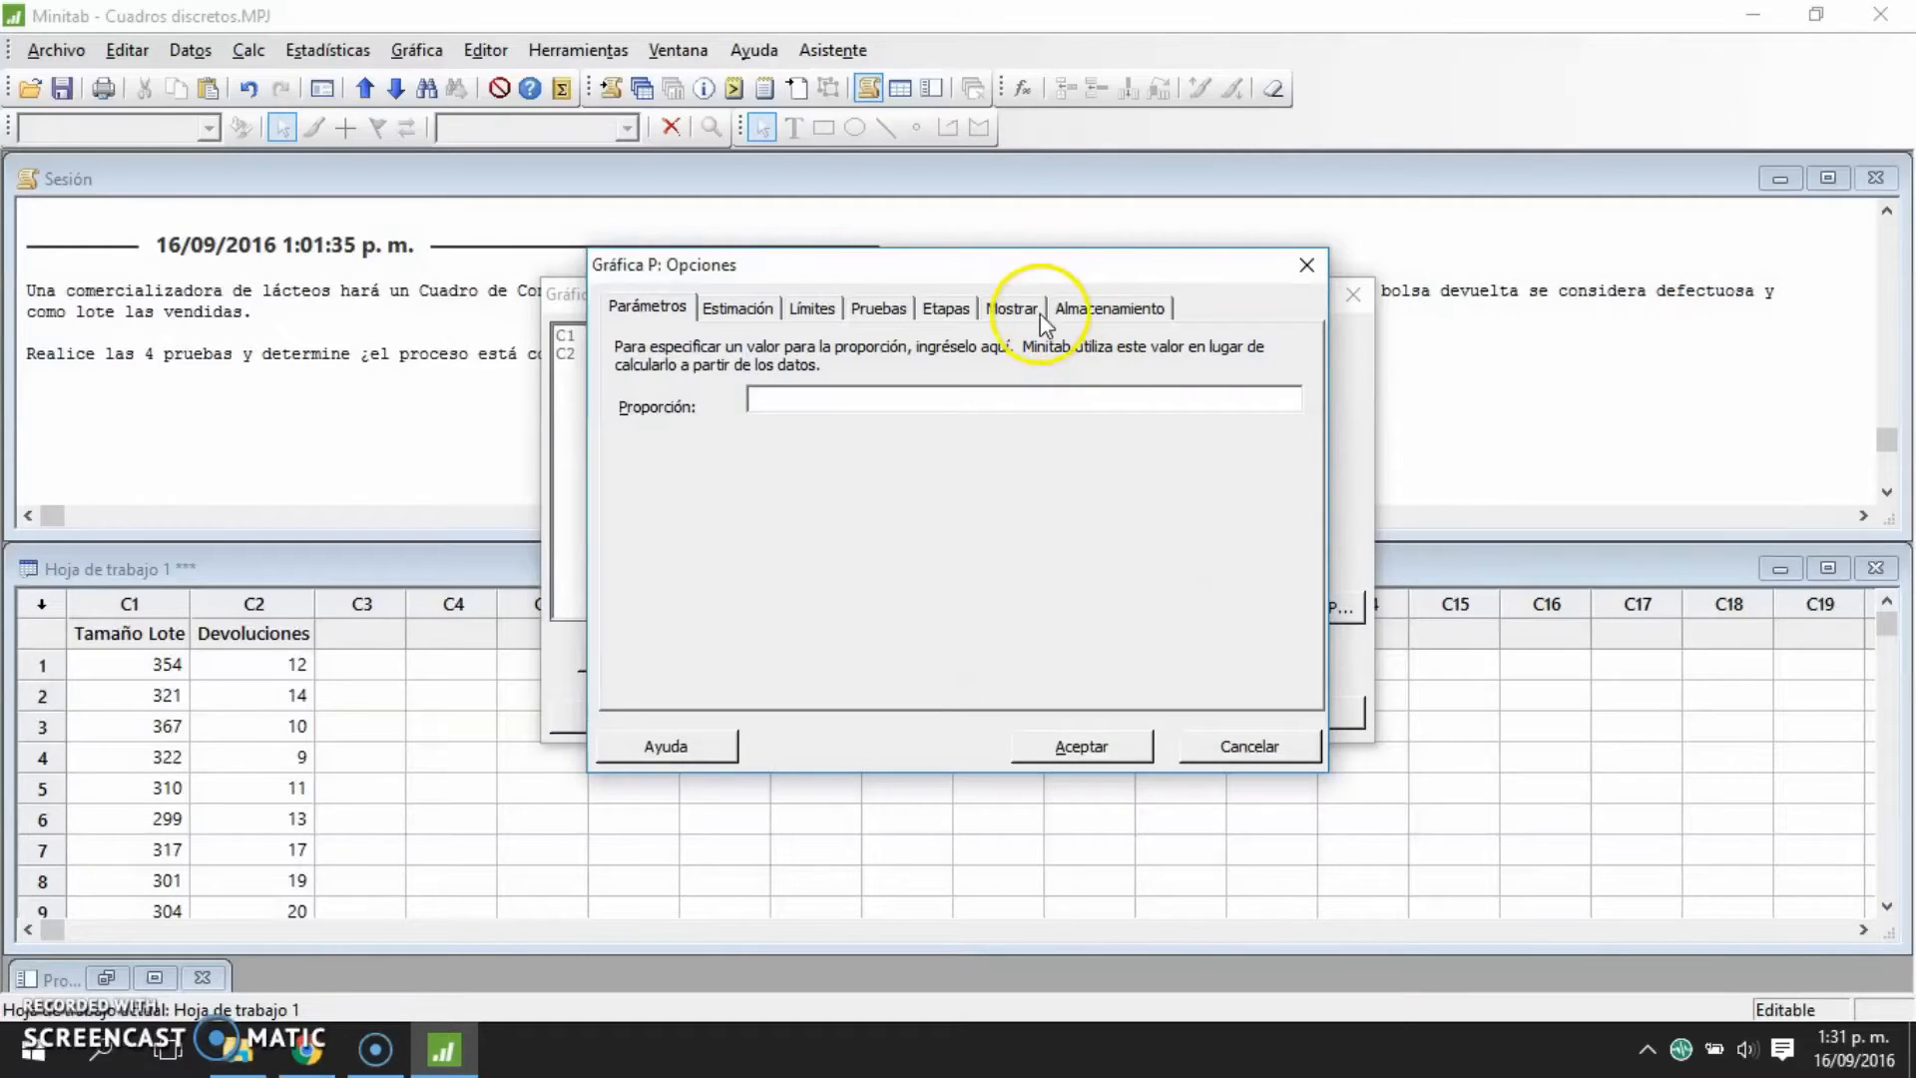
{"action": "left_click", "coordinate": [946, 312]}
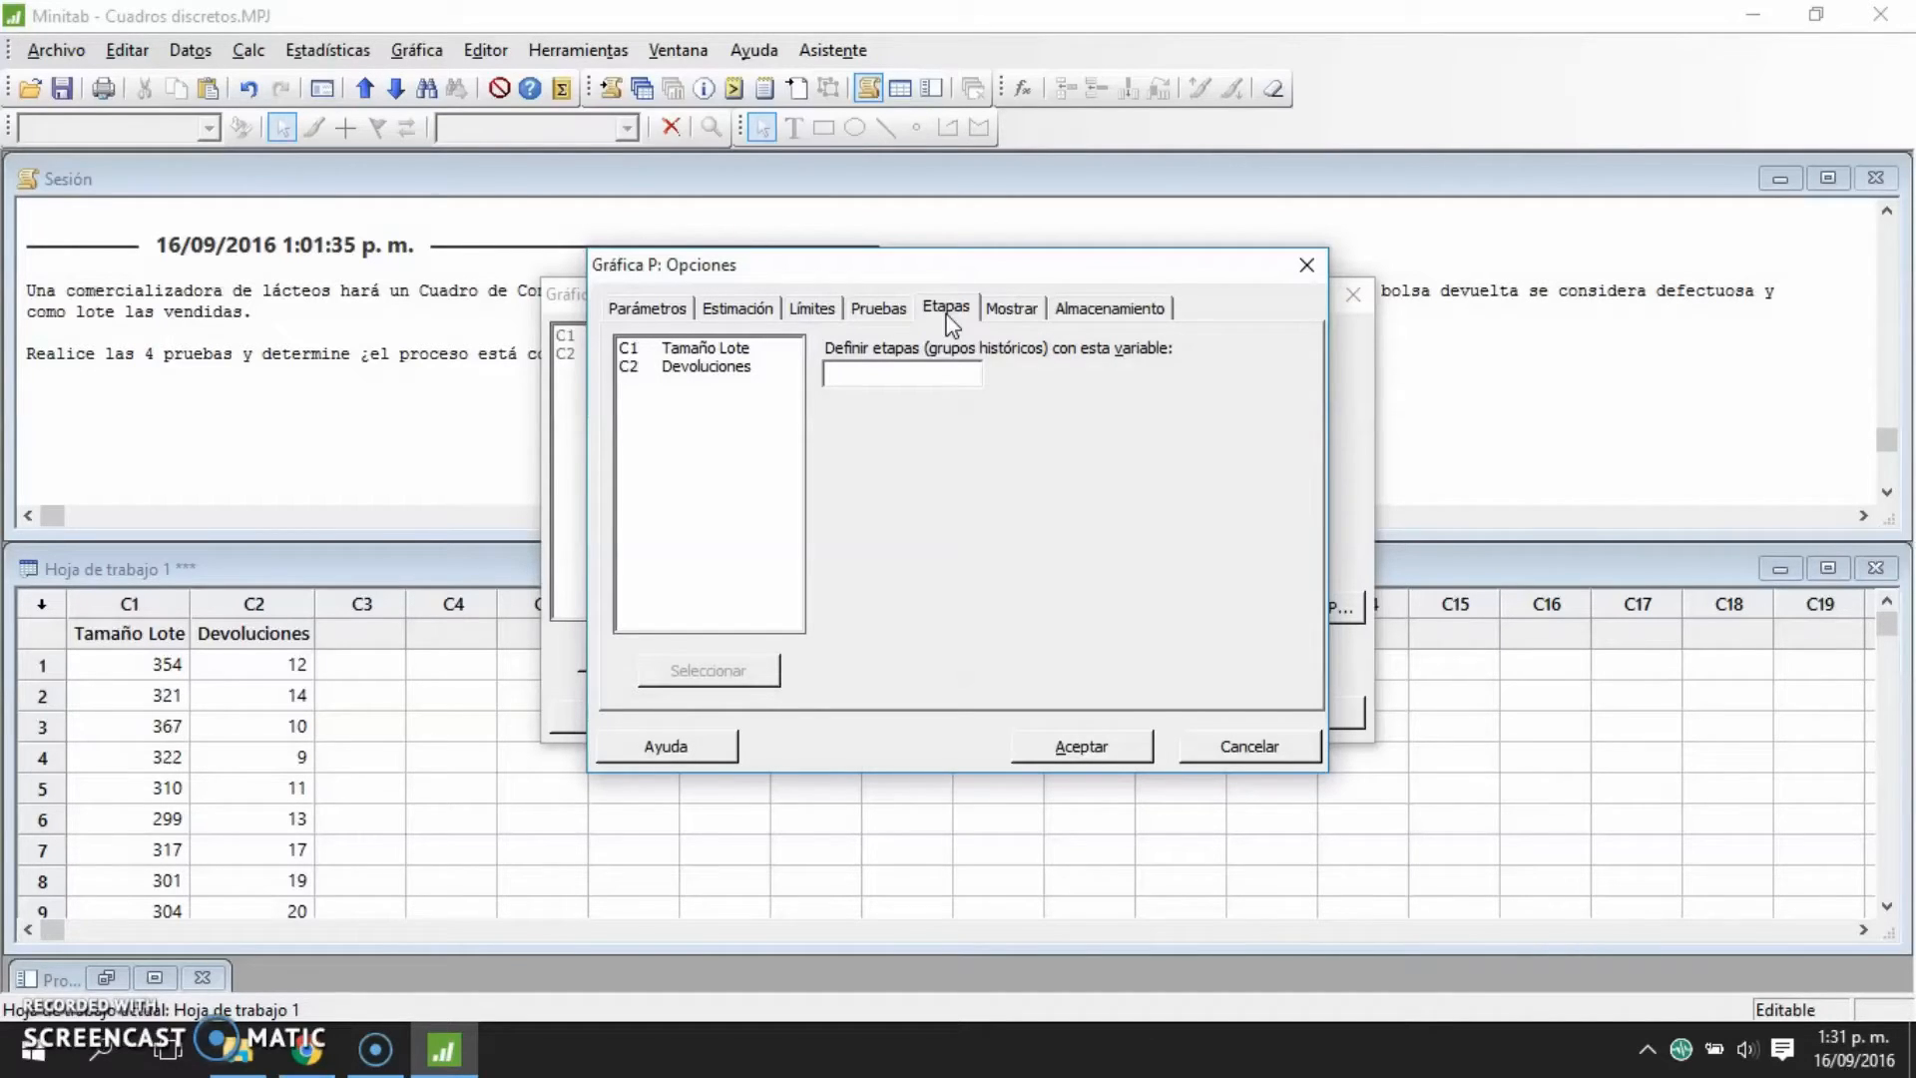
{"action": "left_click", "coordinate": [1011, 307]}
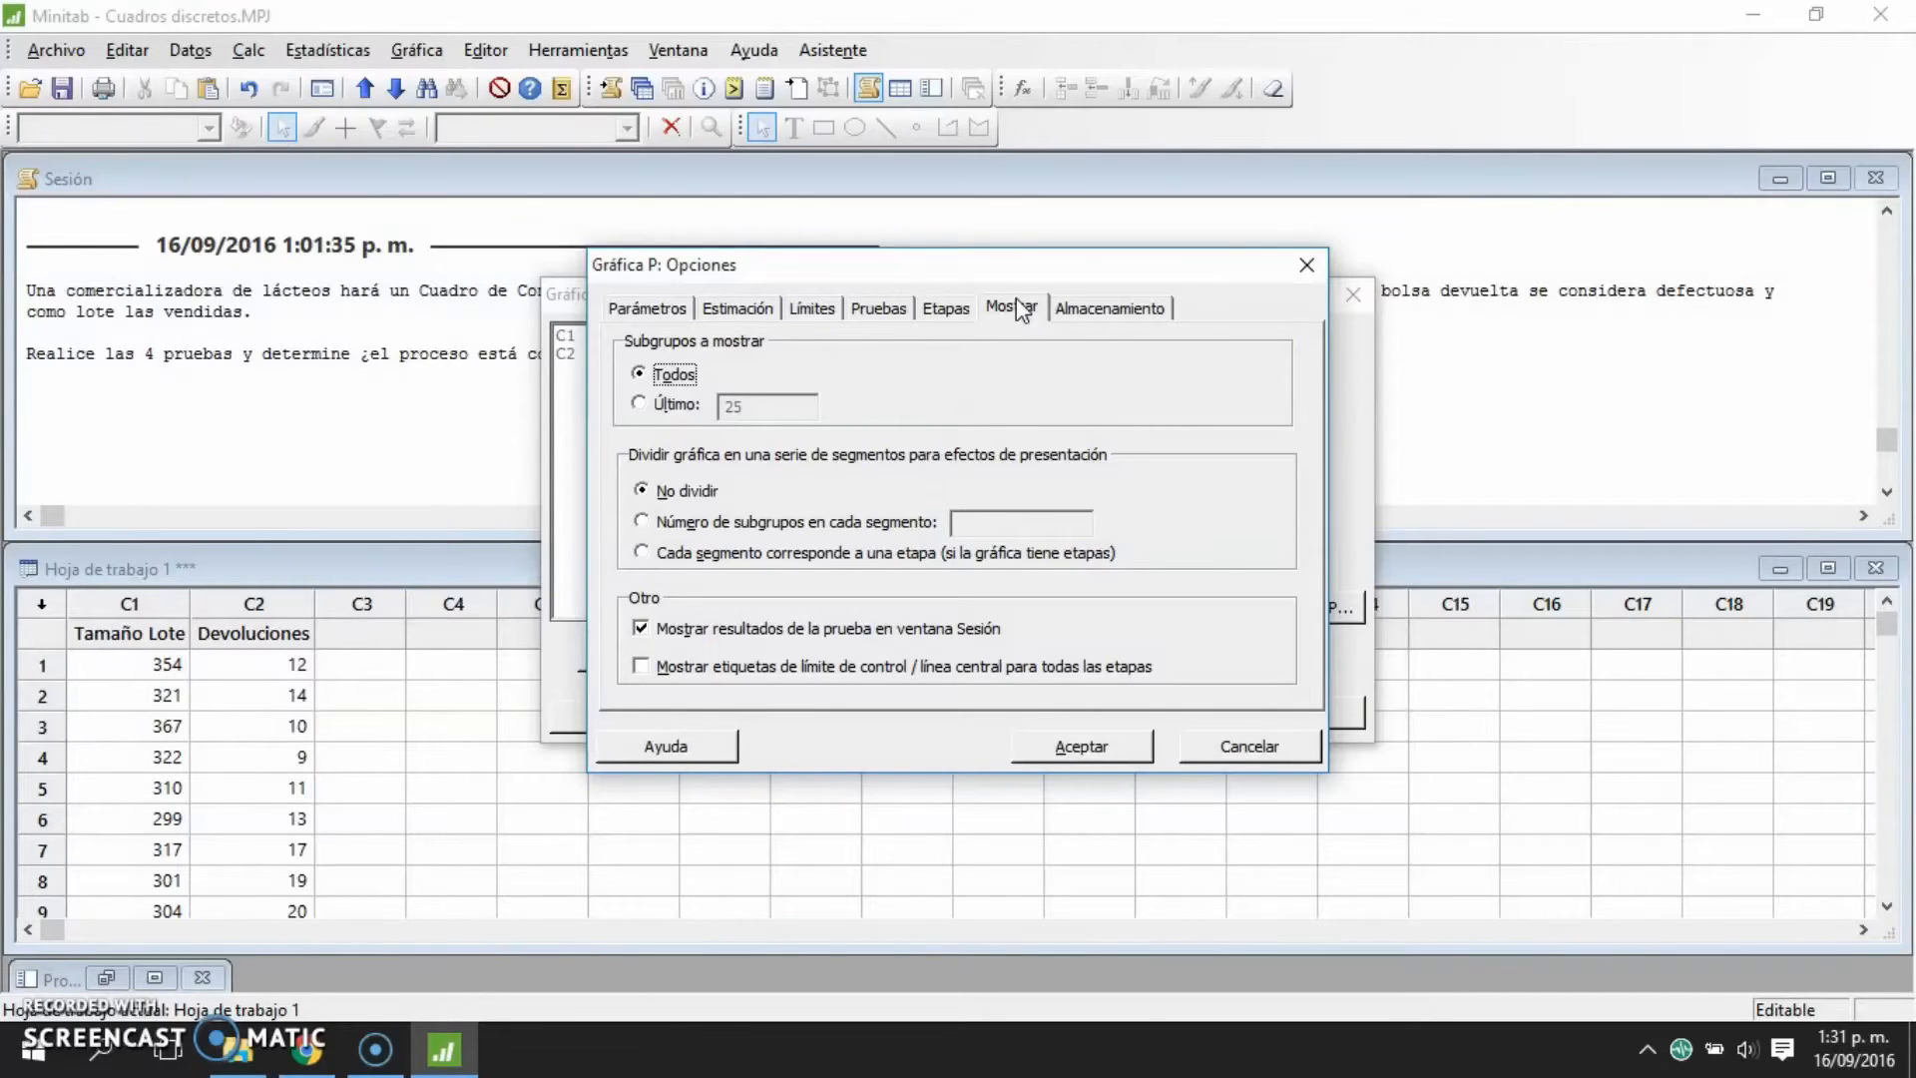
- Store the plotted point, center line value and control limit values for each point, and generate the P chart
{"action": "left_click", "coordinate": [1116, 309]}
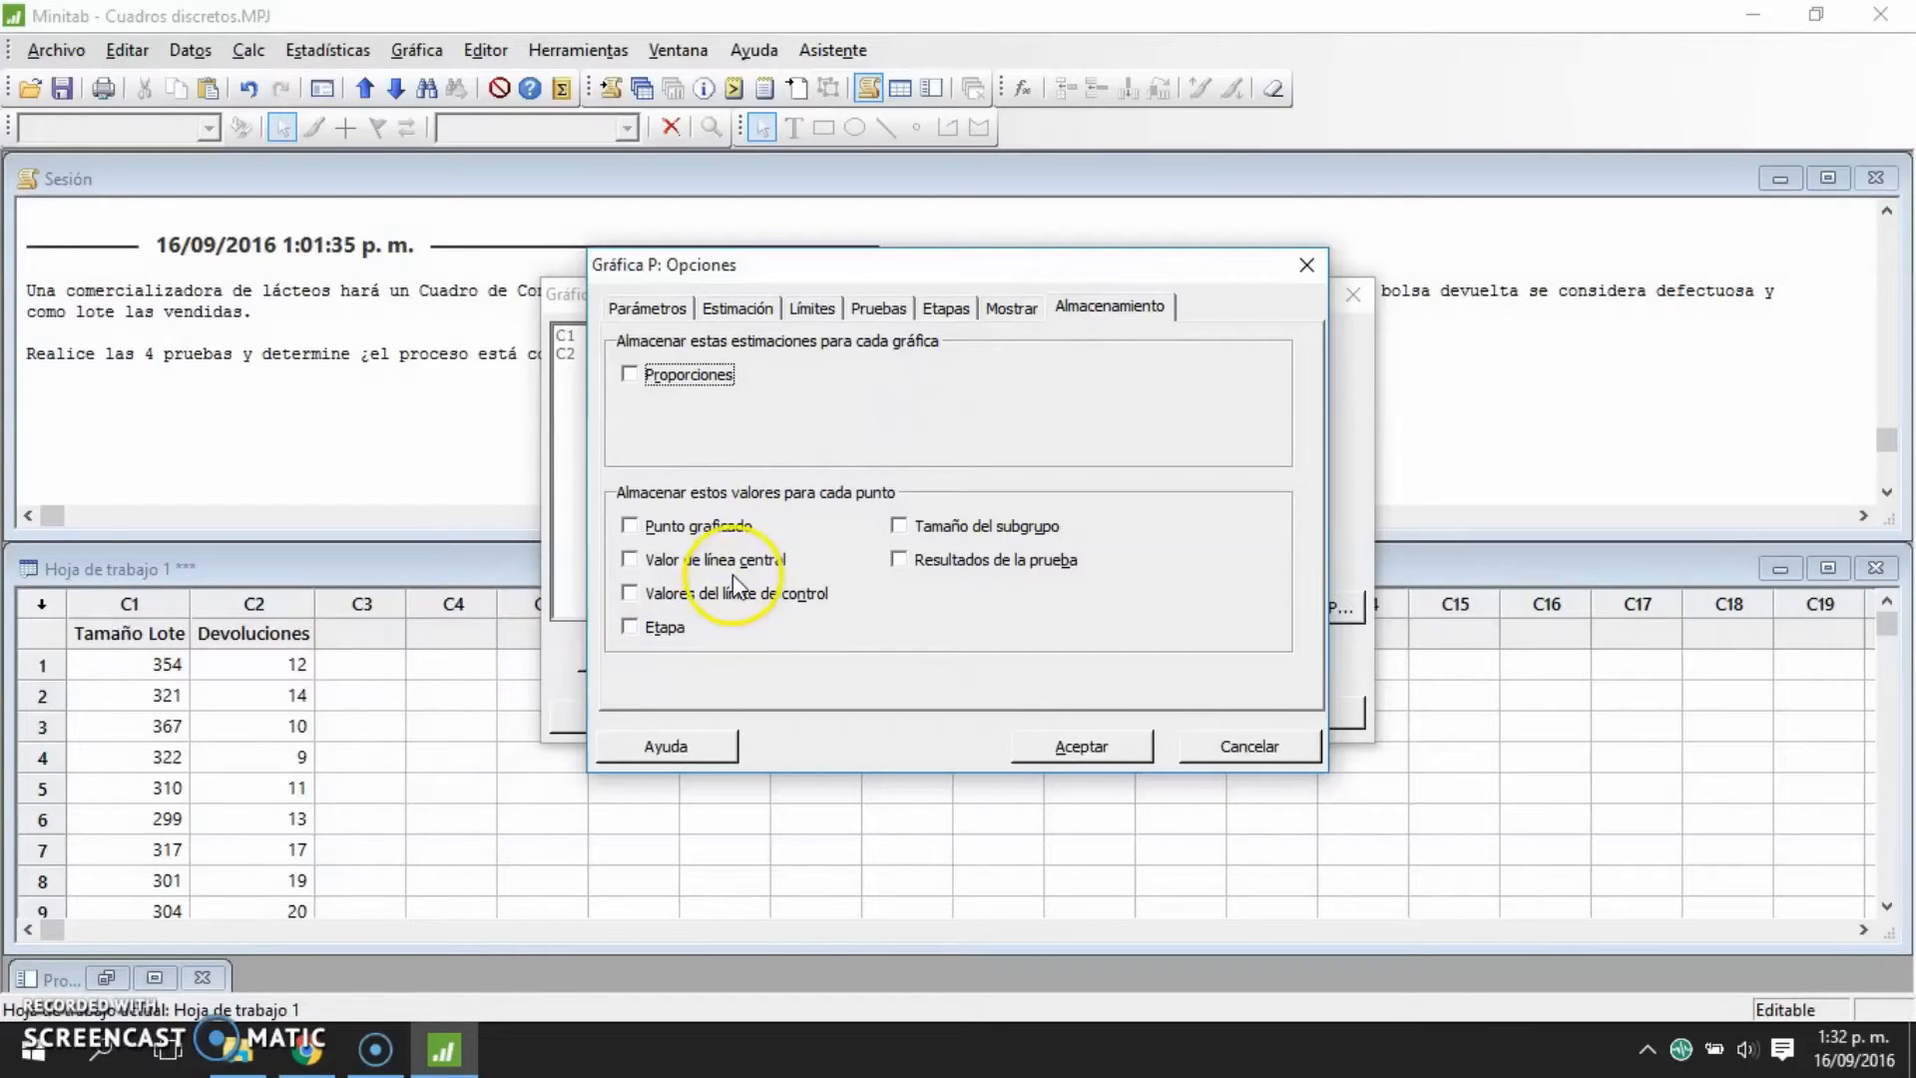
{"action": "left_click", "coordinate": [715, 525]}
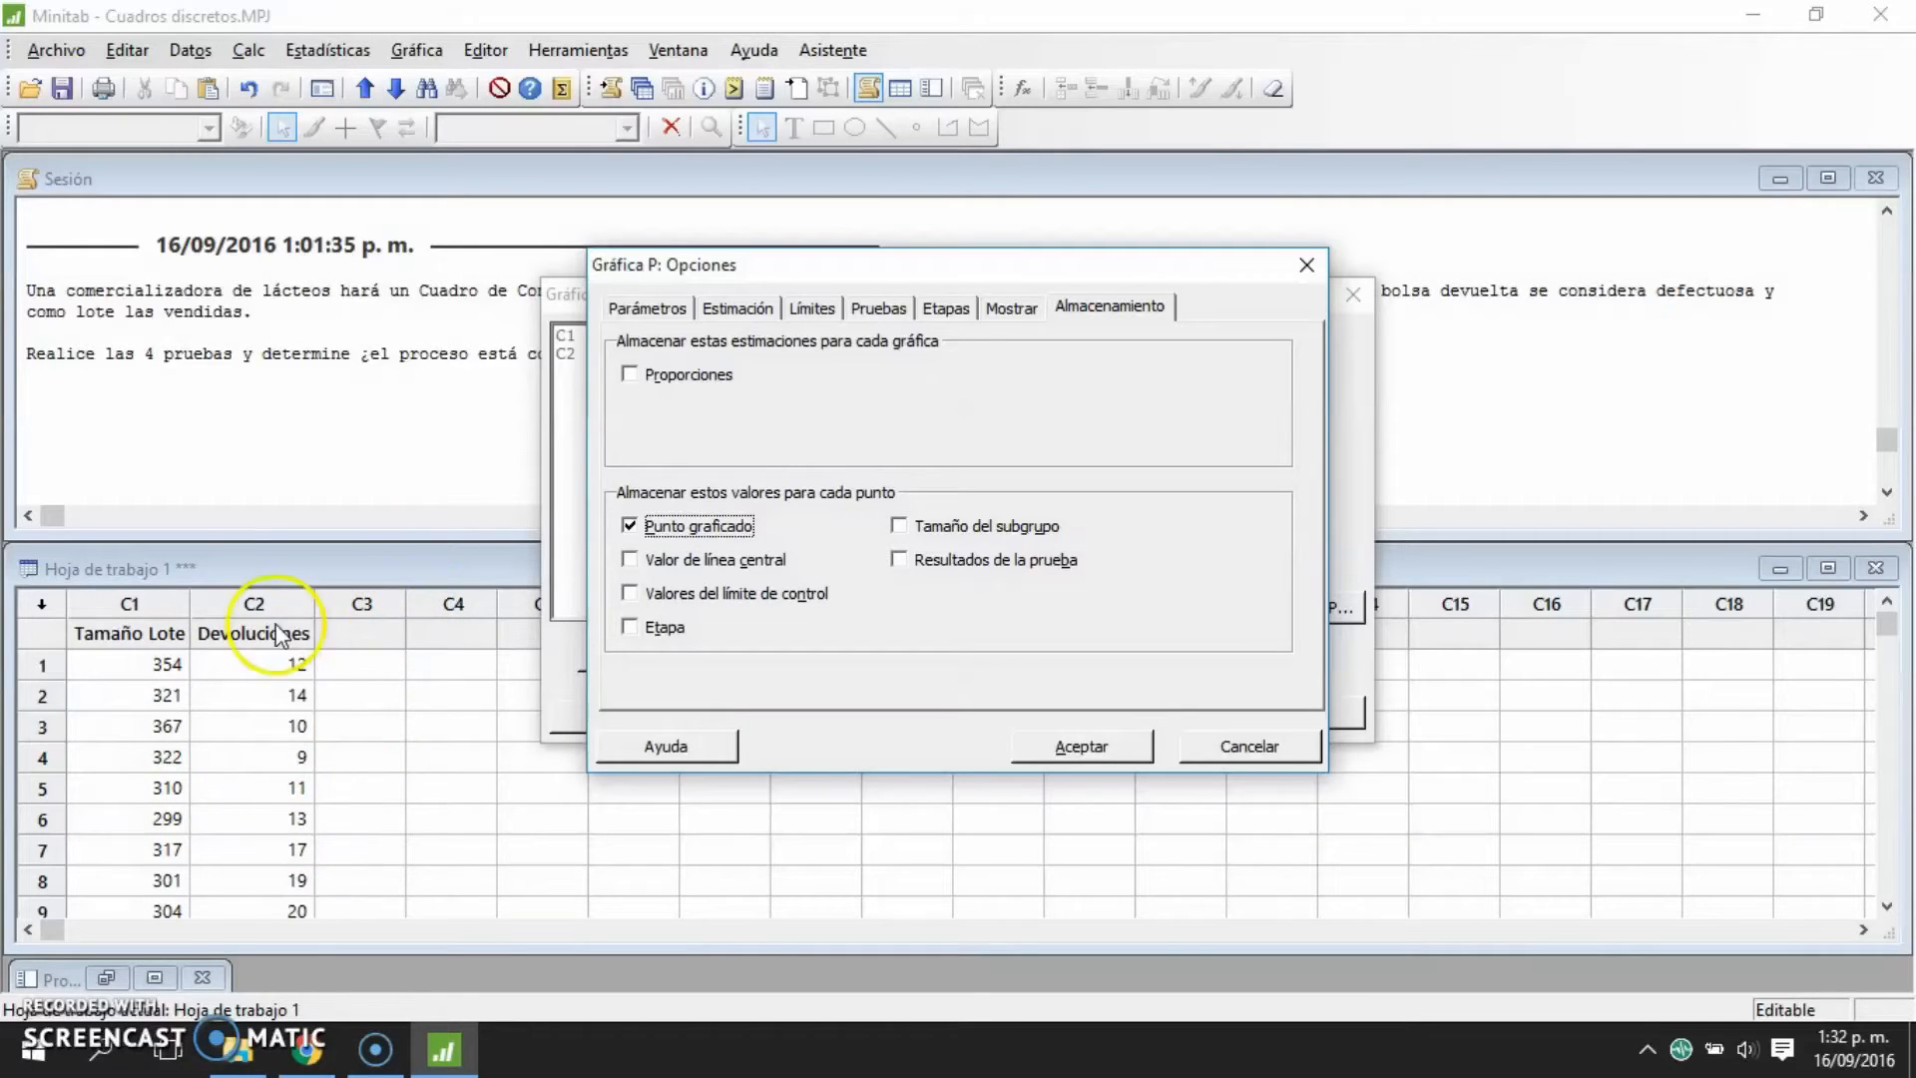
{"action": "left_click", "coordinate": [631, 559]}
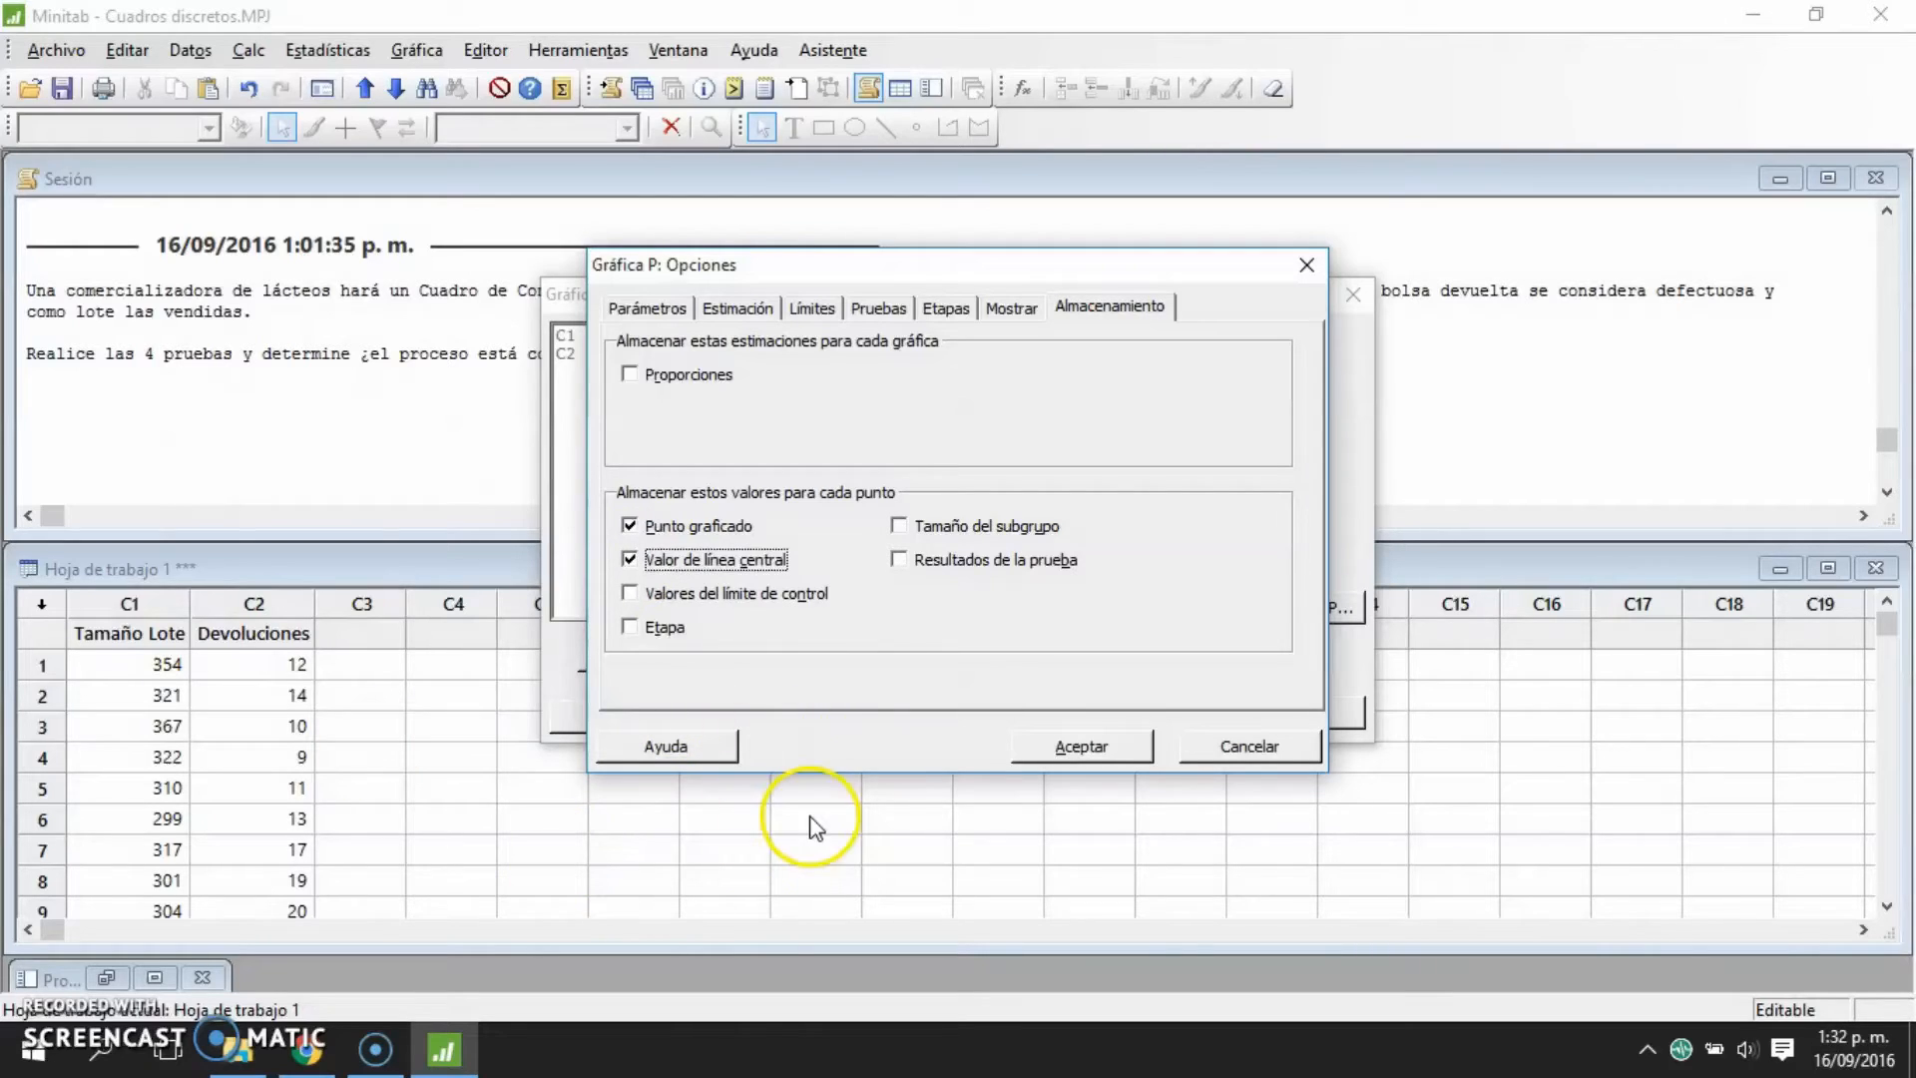
{"action": "left_click", "coordinate": [695, 593]}
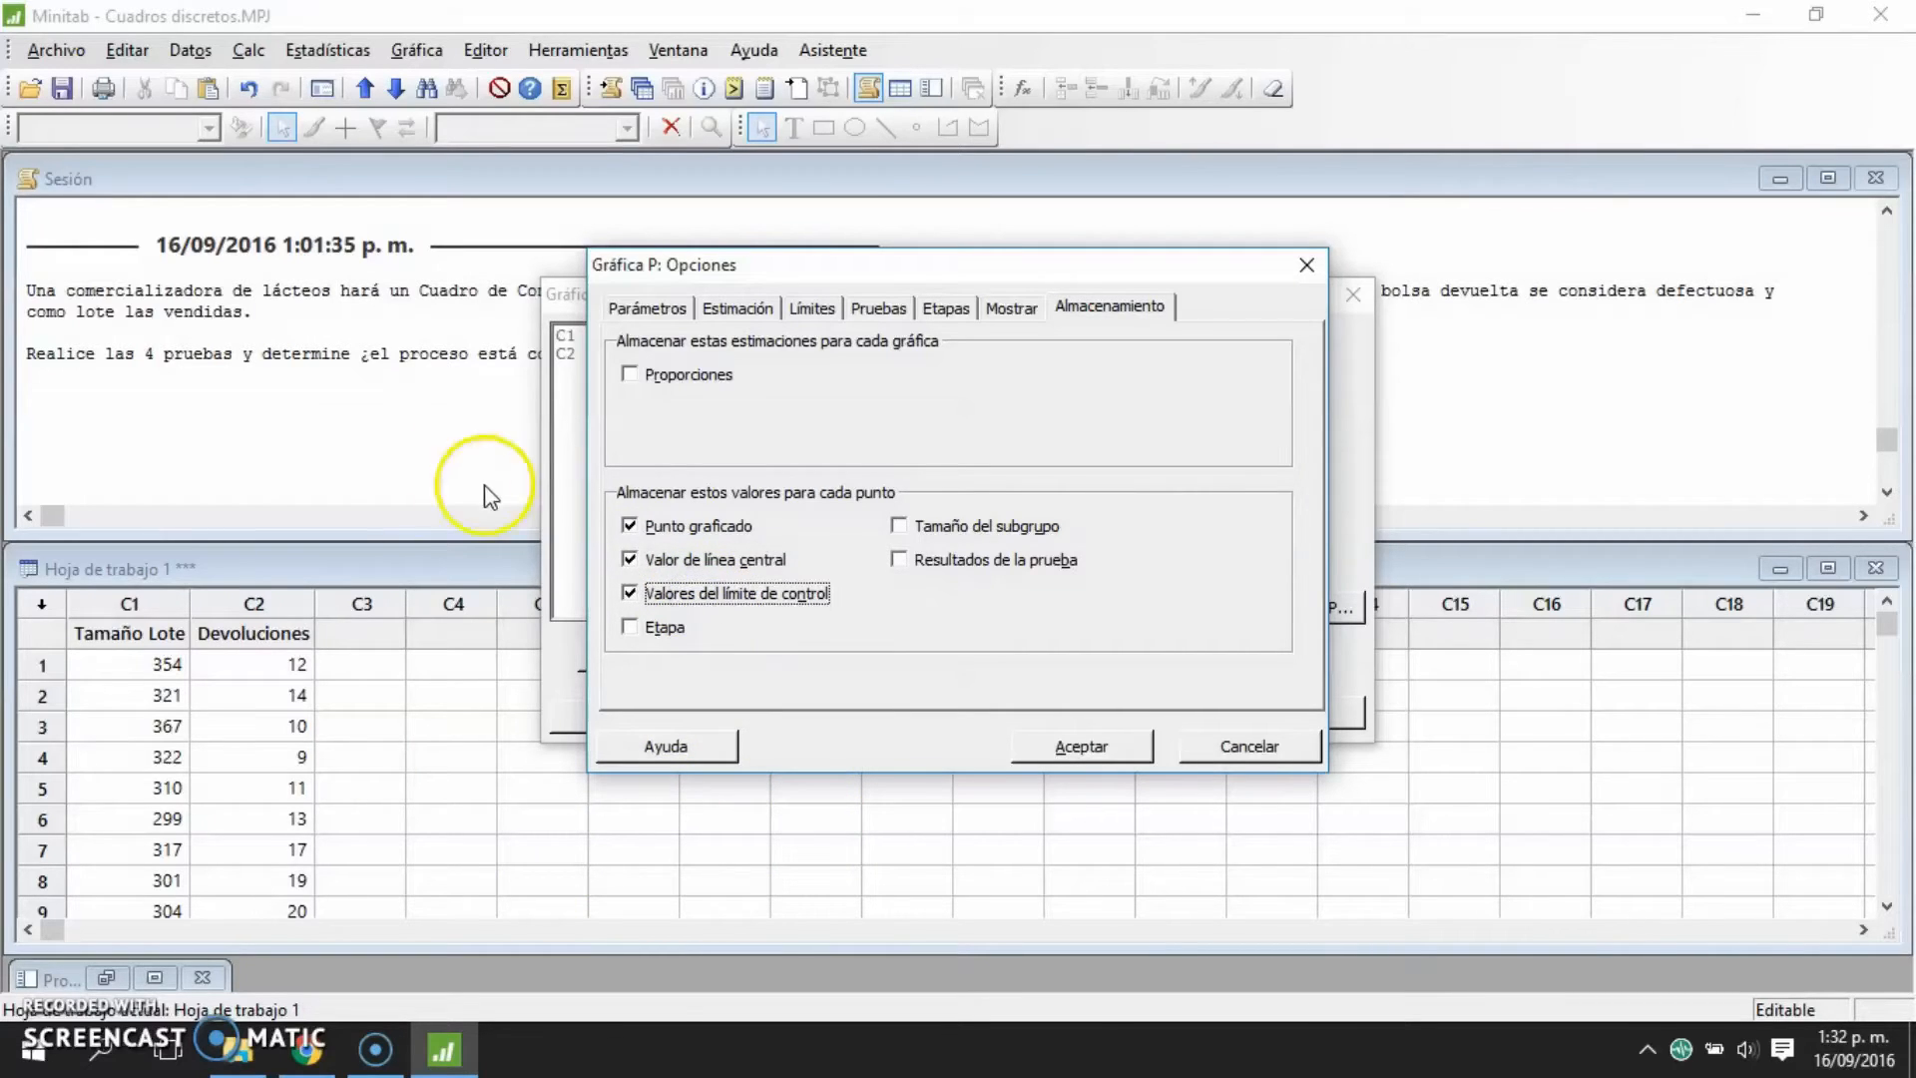
{"action": "left_click", "coordinate": [1073, 750]}
{"action": "left_click", "coordinate": [1124, 712]}
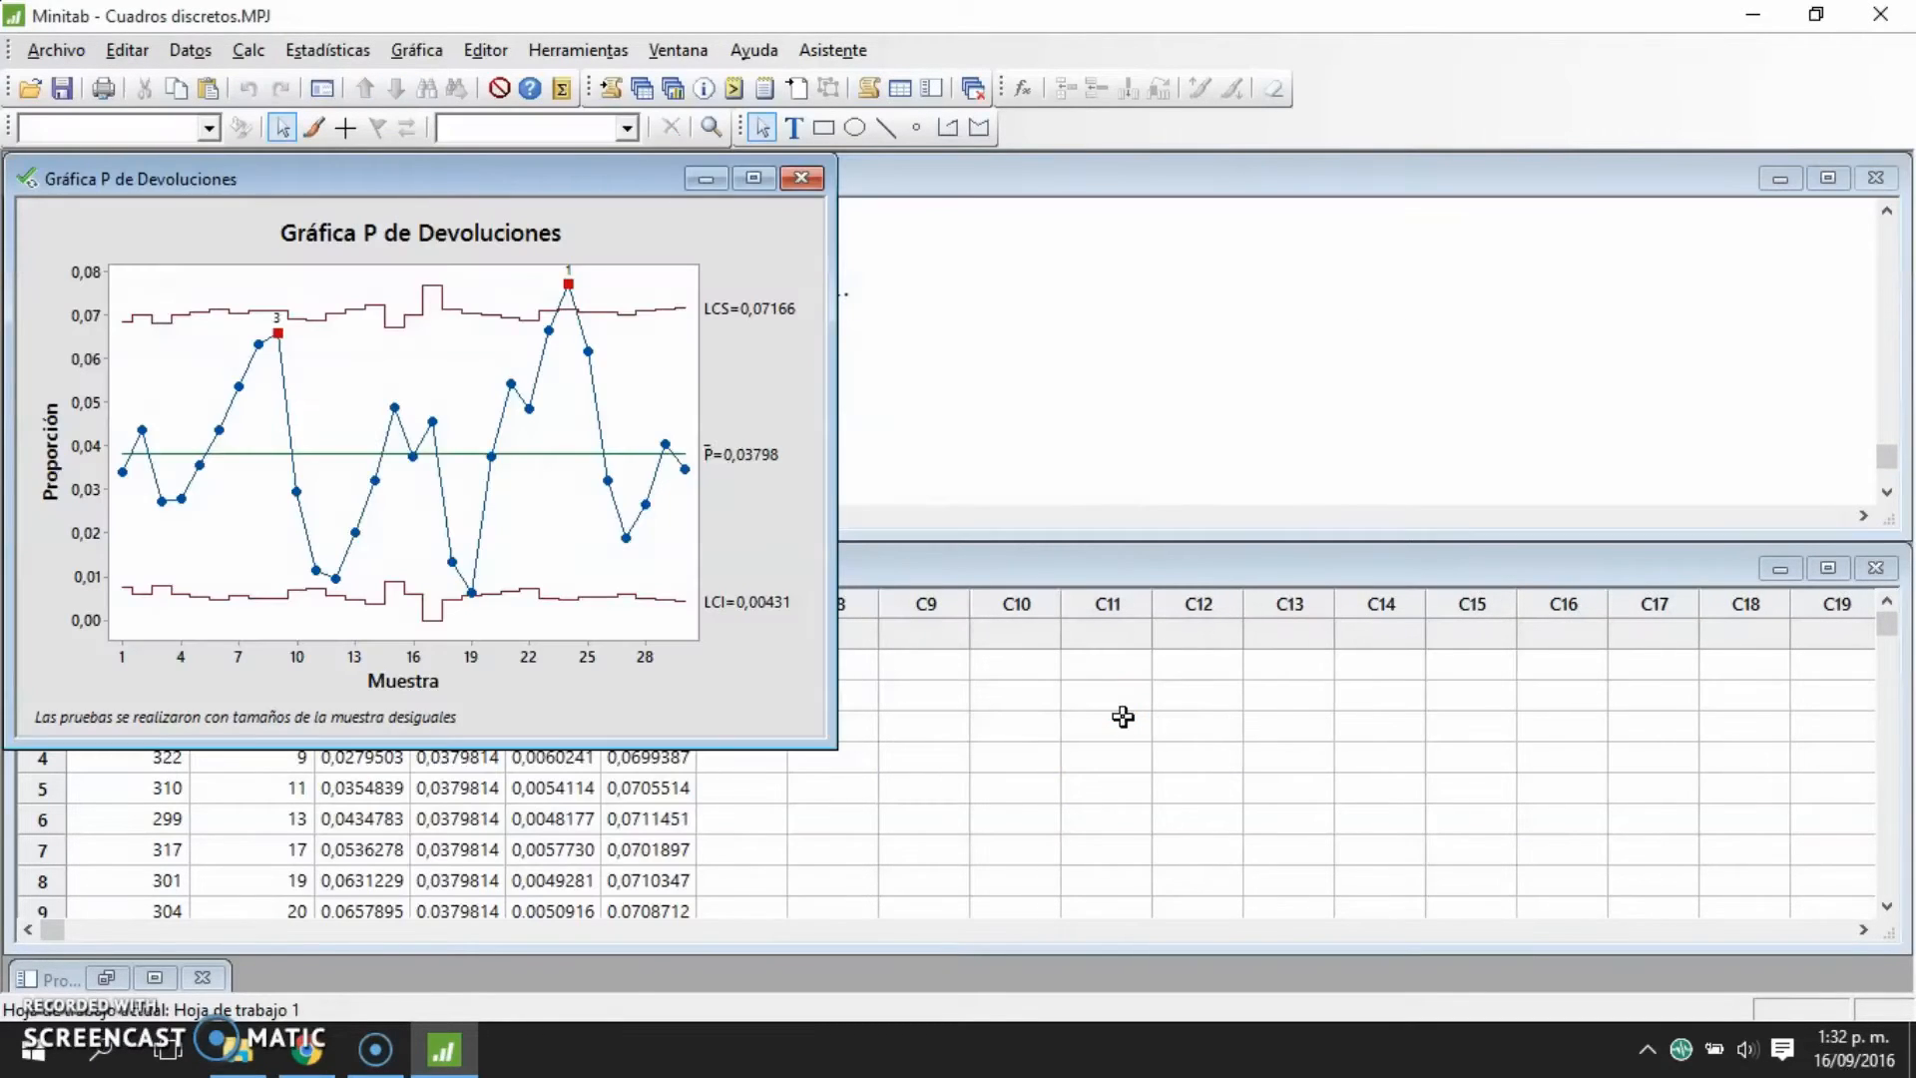
- Move the P chart off the session results and stored columns, and examine its flagged points and the rising run
{"action": "left_click_drag", "start_coordinate": [470, 162], "coordinate": [1177, 236]}
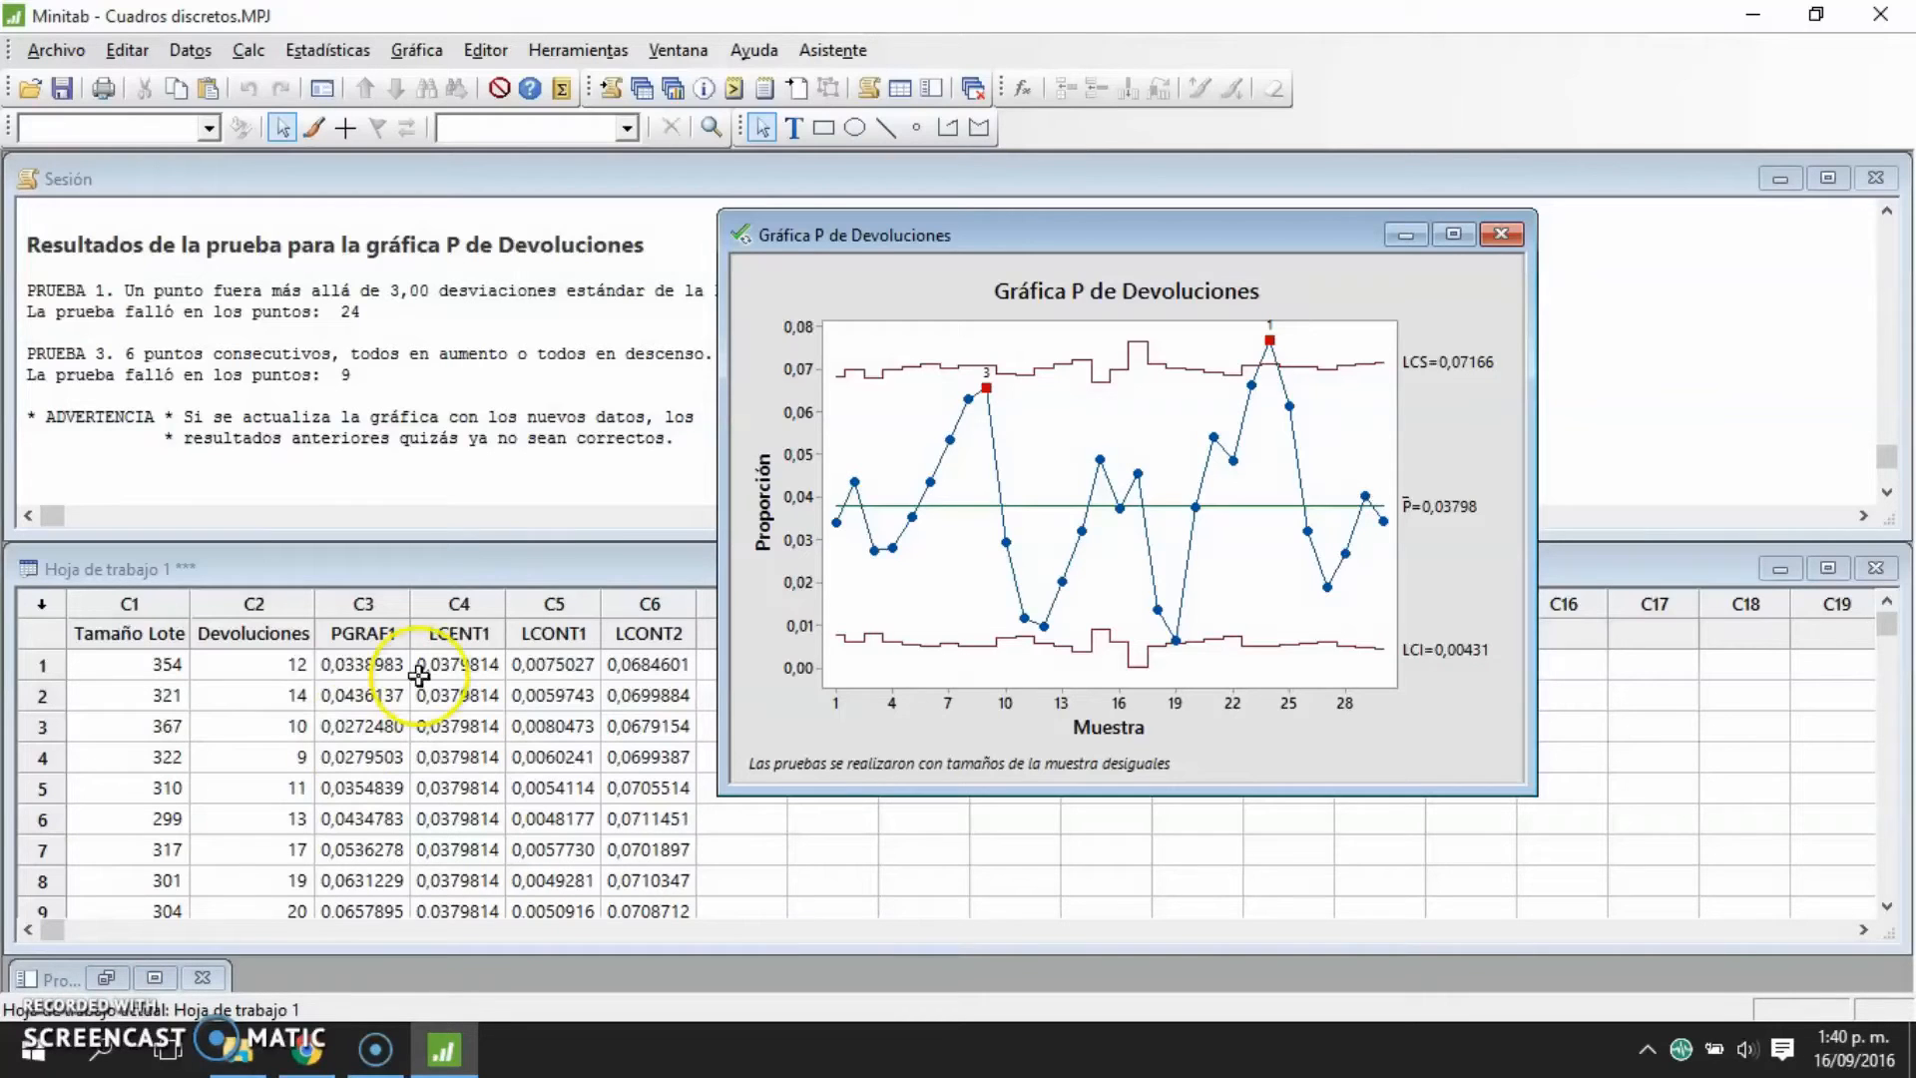
{"action": "mouse_move", "coordinate": [988, 396]}
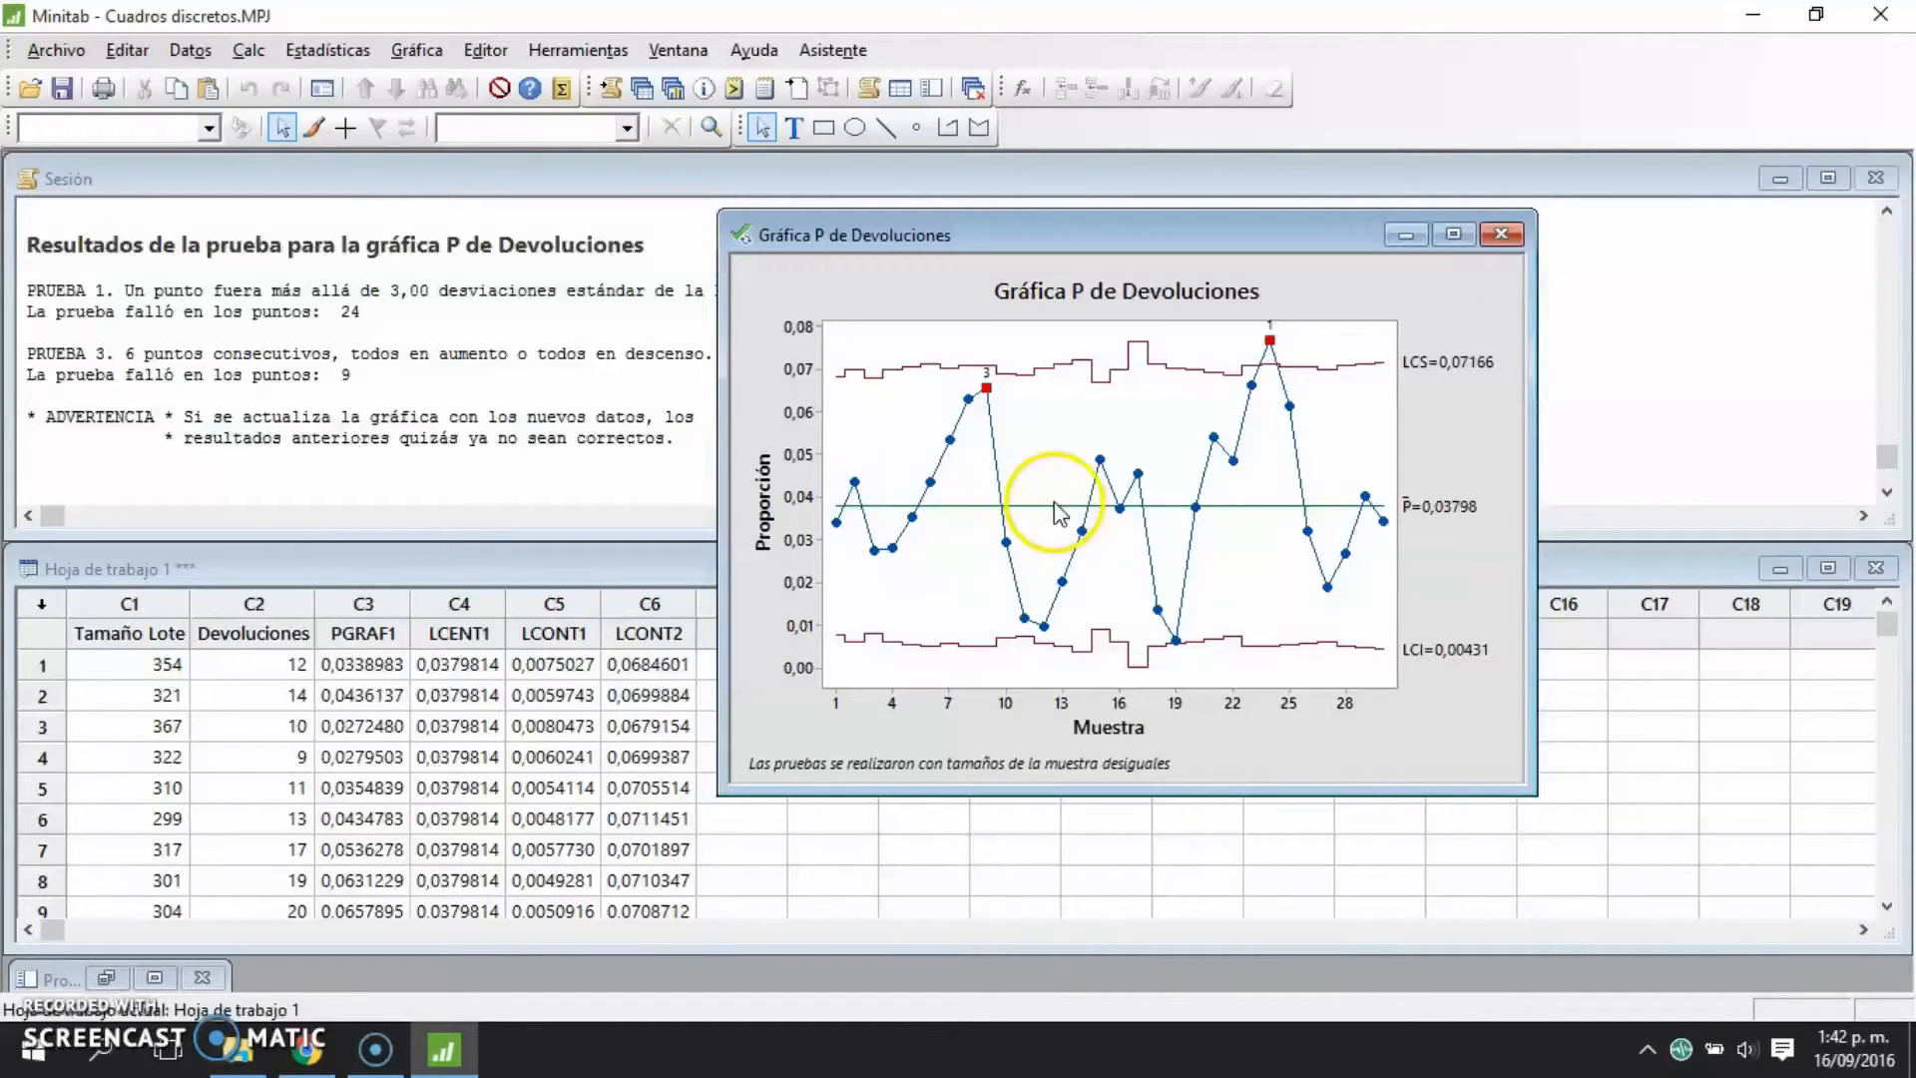
{"action": "mouse_move", "coordinate": [1200, 509]}
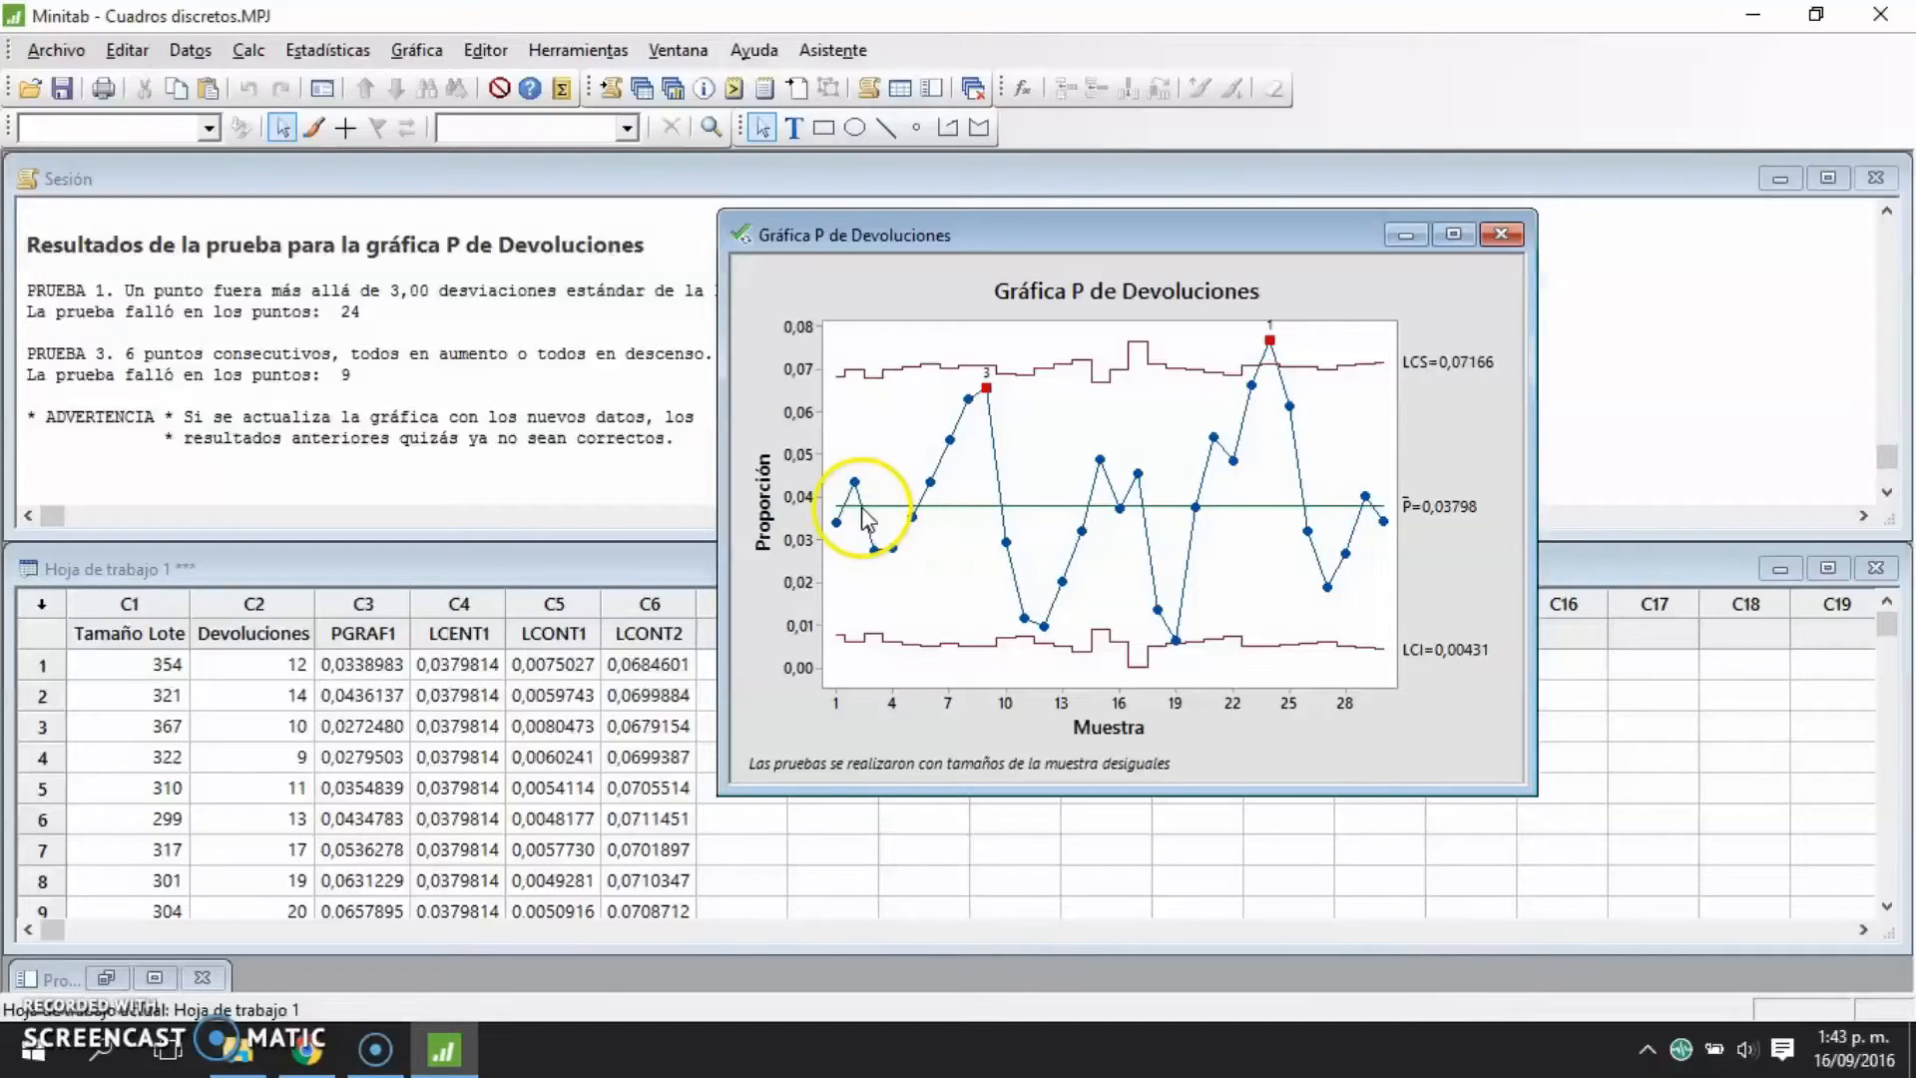
{"action": "mouse_move", "coordinate": [853, 483]}
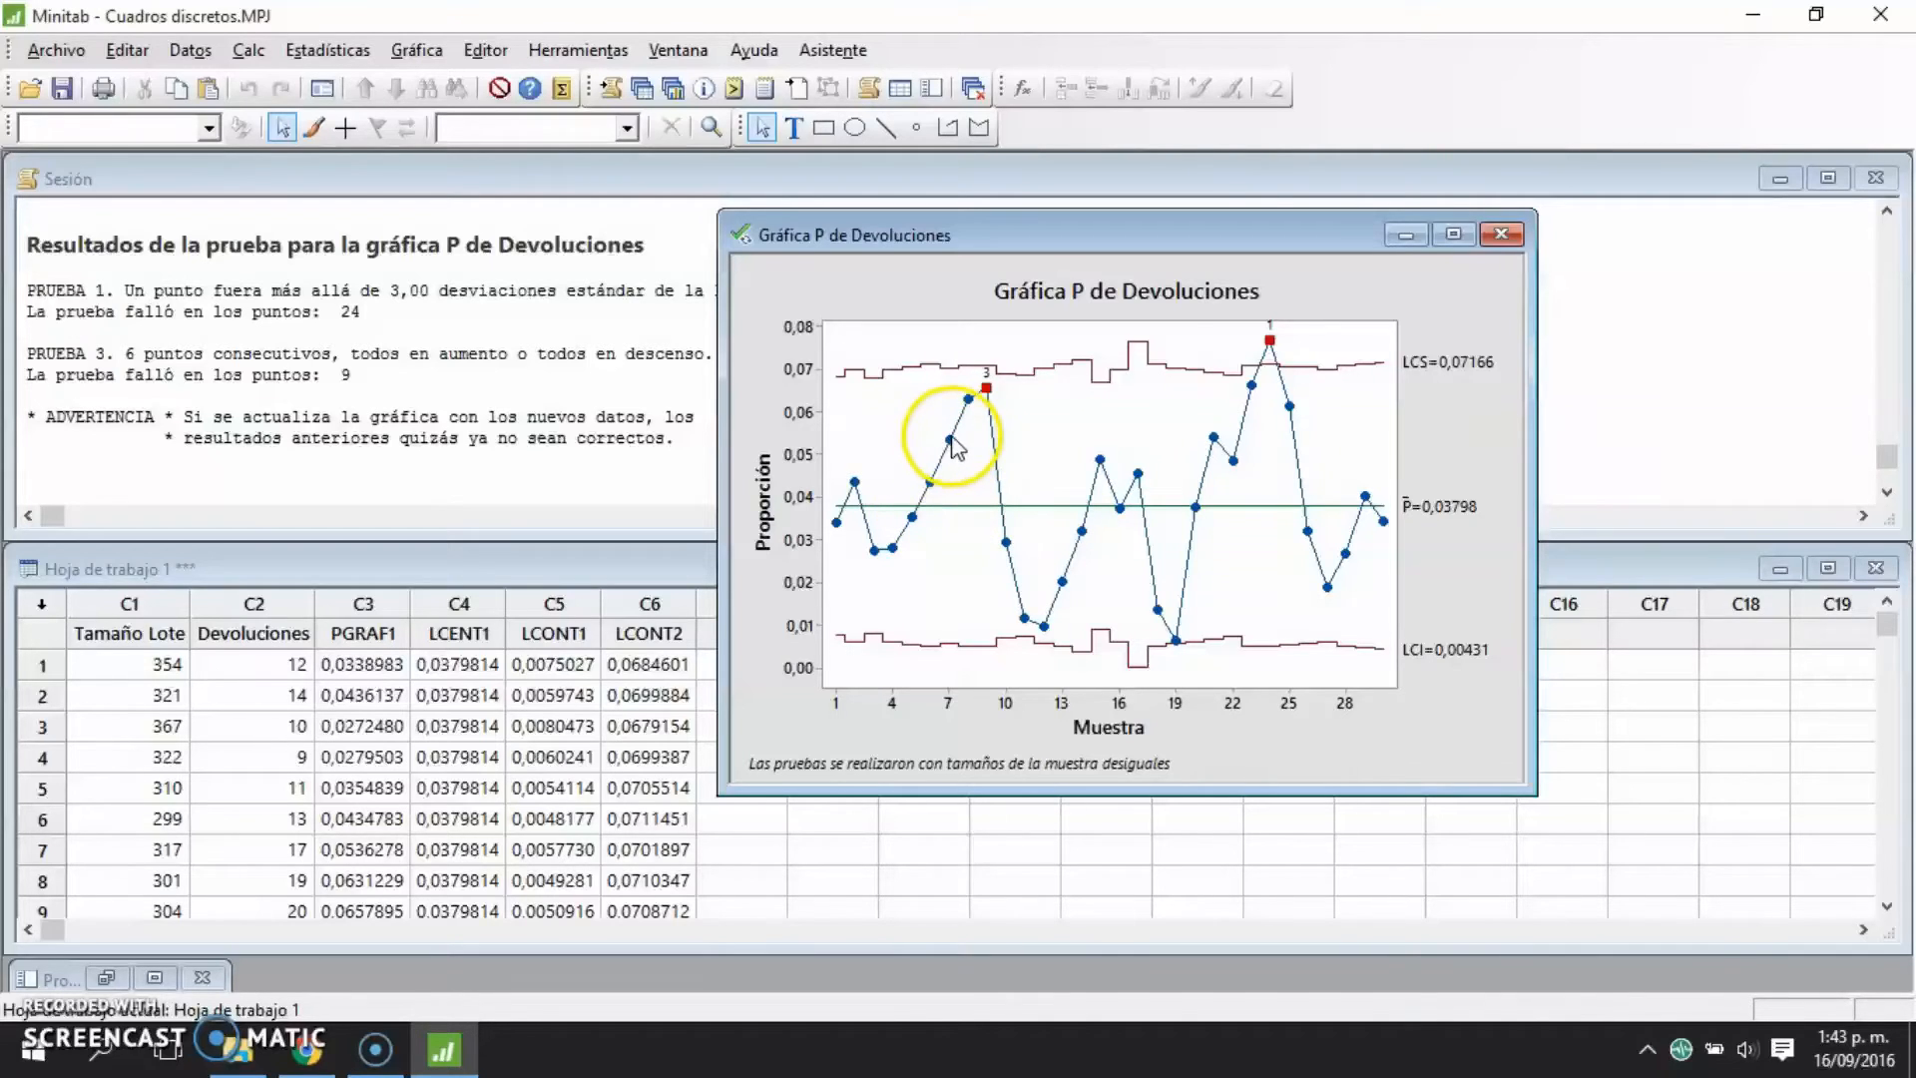
{"action": "mouse_move", "coordinate": [951, 439]}
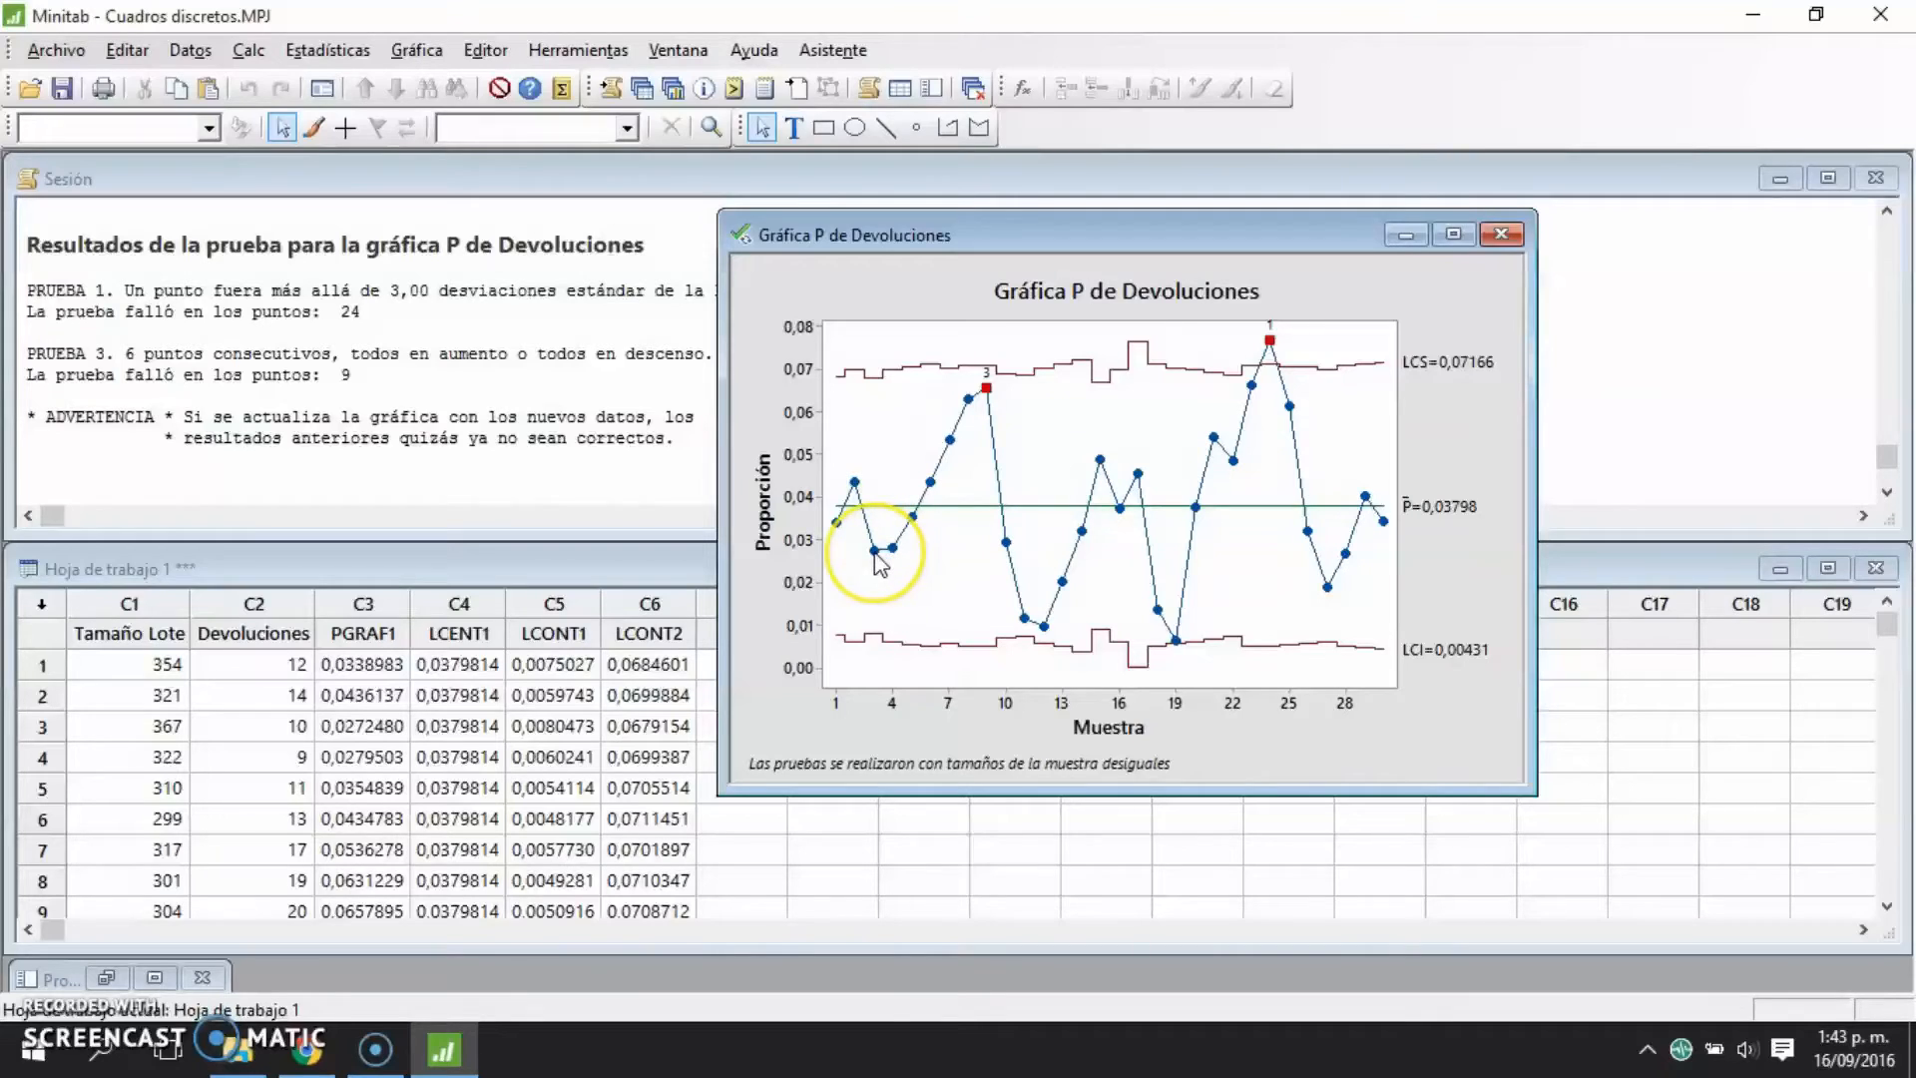
{"action": "mouse_move", "coordinate": [875, 554]}
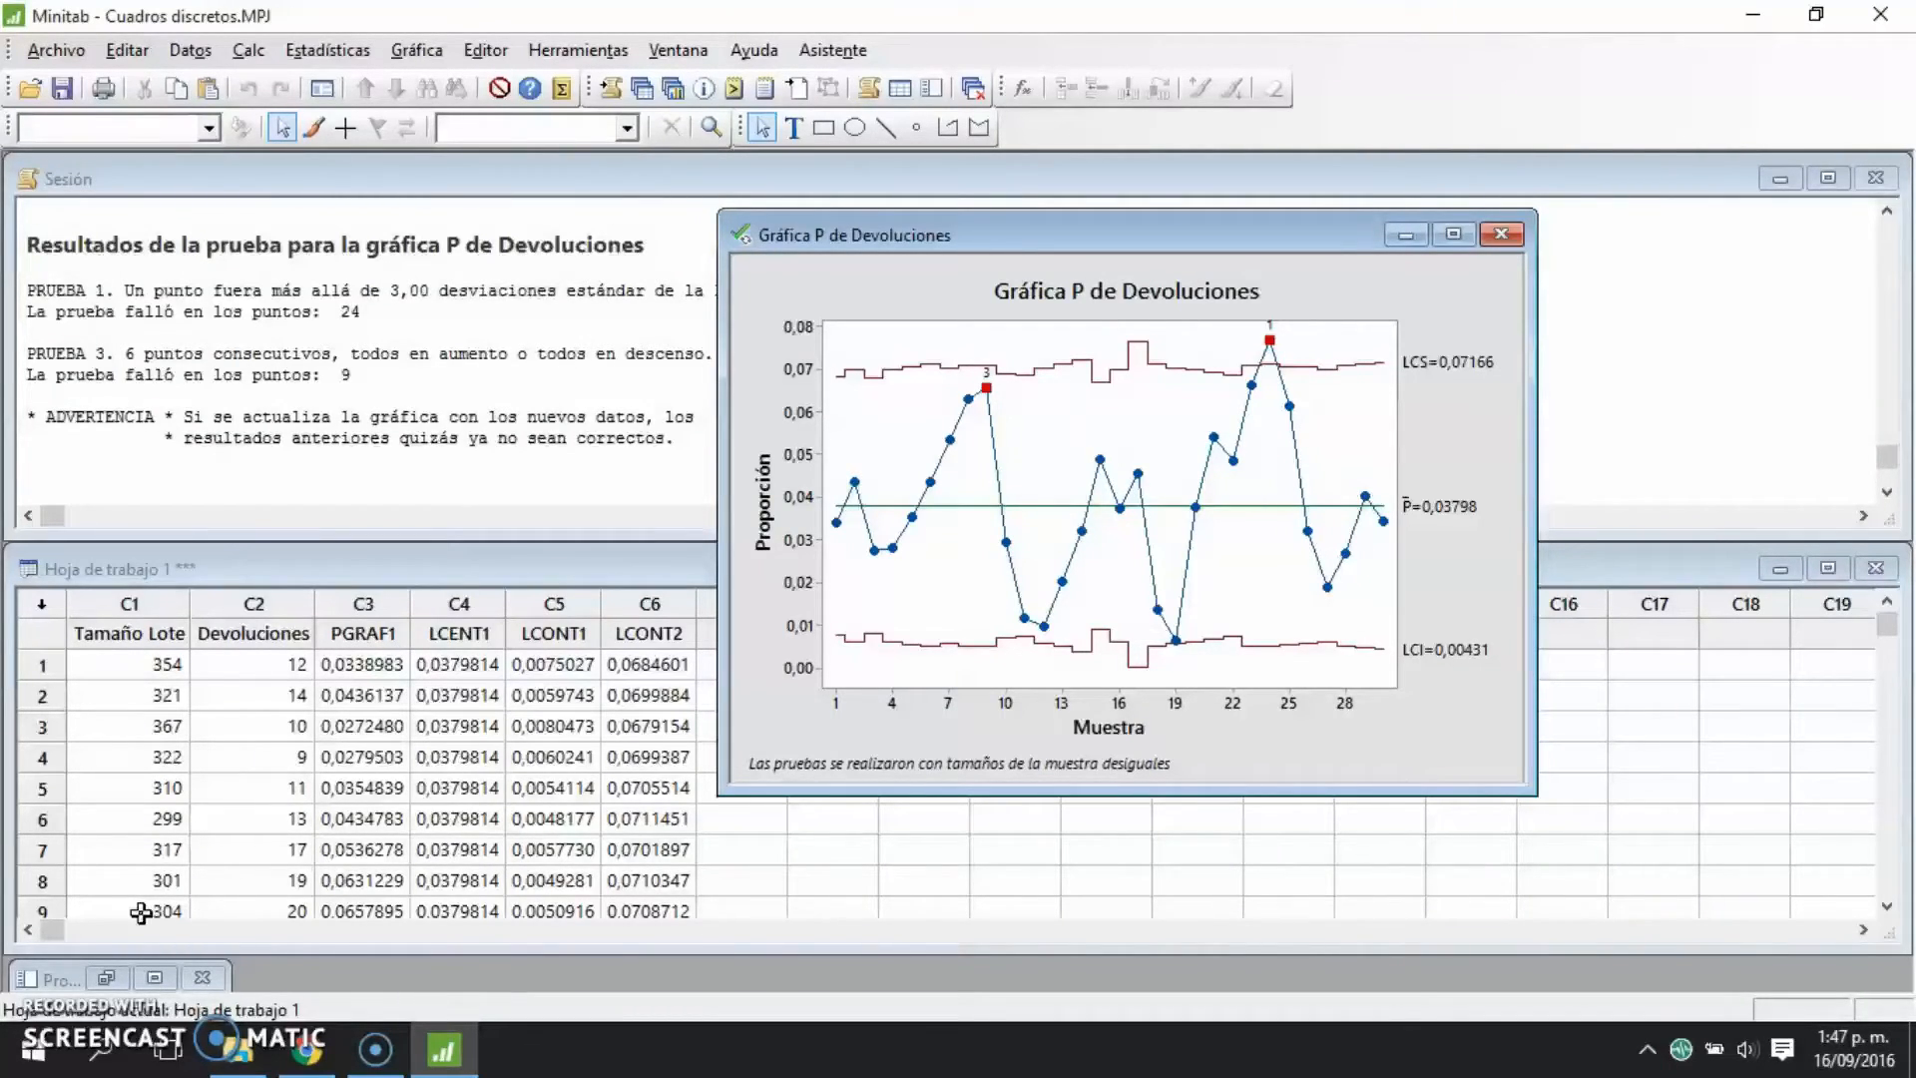
- Move the P chart further aside to uncover the full test results, and inspect the point flagged by test 1
{"action": "left_click", "coordinate": [999, 257]}
{"action": "left_click_drag", "start_coordinate": [984, 235], "coordinate": [1148, 233]}
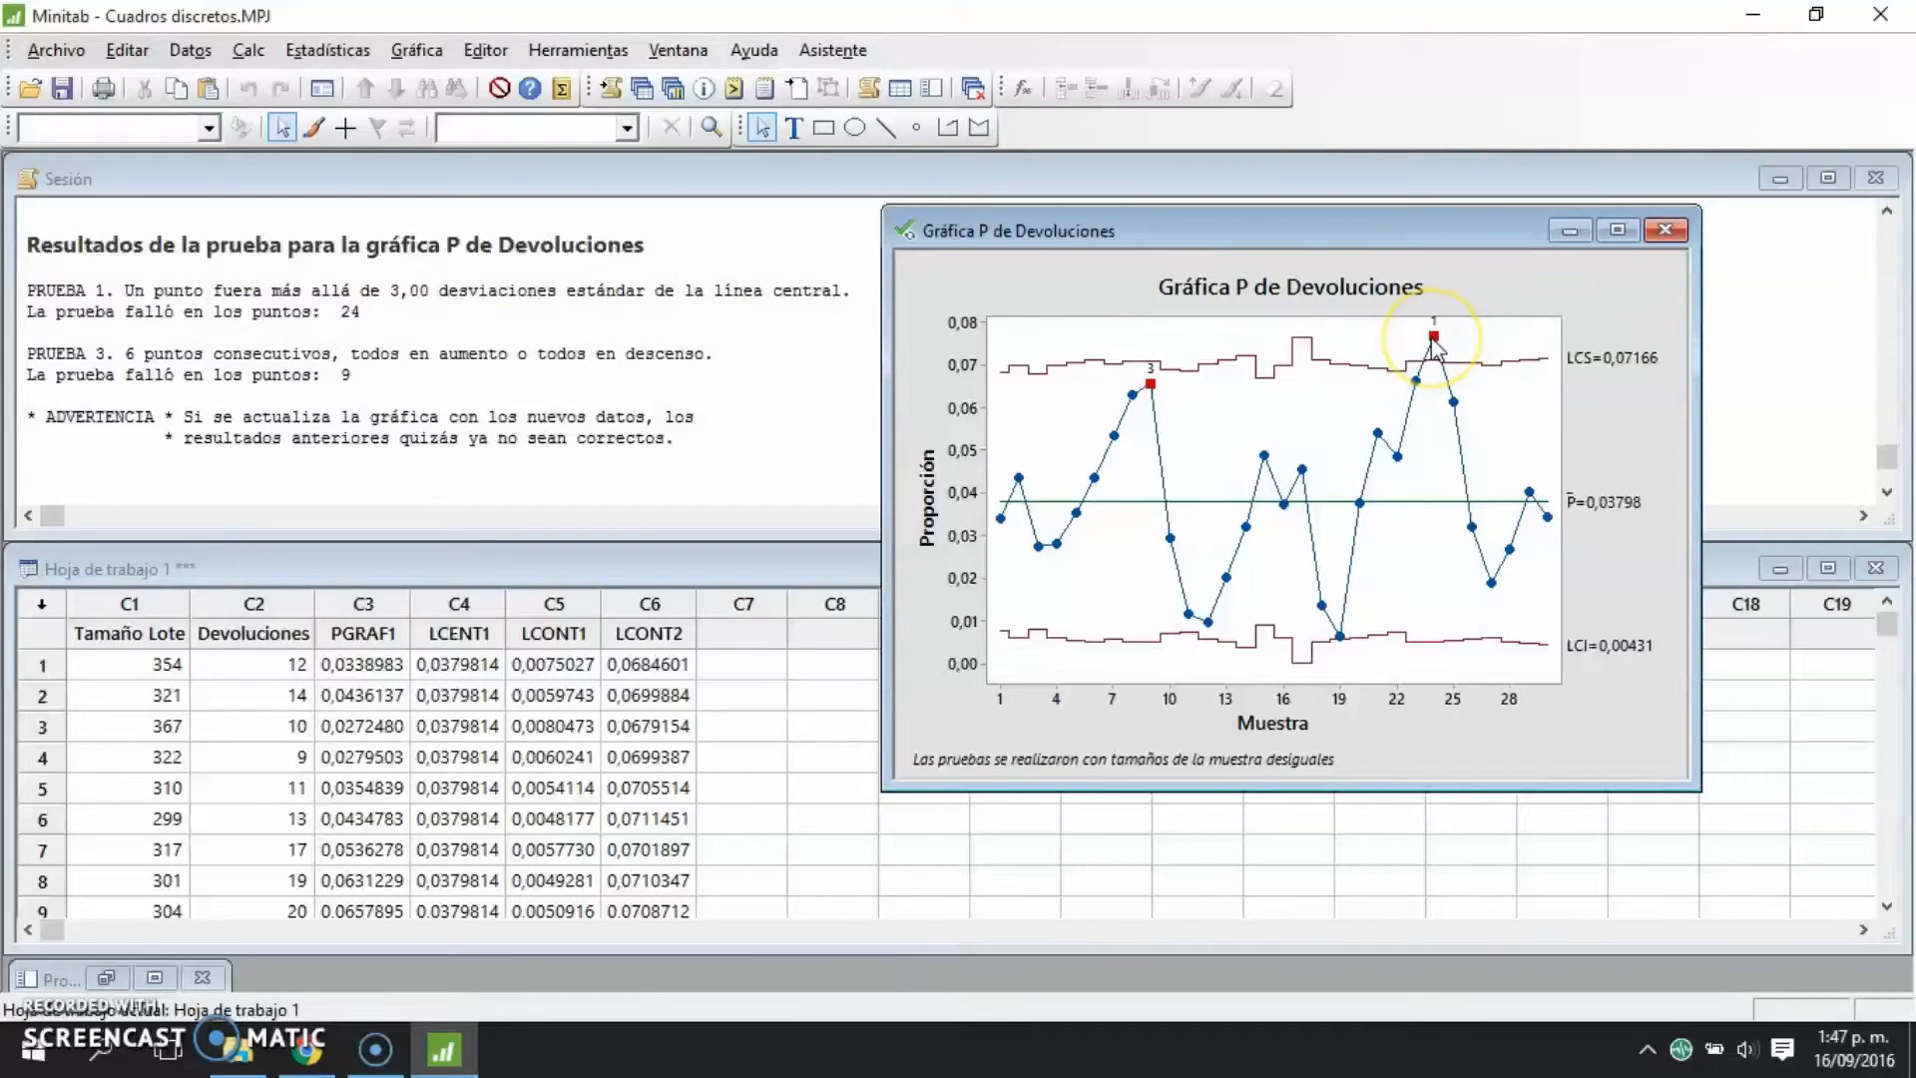
{"action": "mouse_move", "coordinate": [1432, 340]}
- Compare the stored PGRAF1 proportions with the points on the P chart, checking sample 1's proportion
{"action": "left_click", "coordinate": [380, 633]}
{"action": "left_click_drag", "start_coordinate": [361, 664], "coordinate": [361, 864]}
{"action": "left_click", "coordinate": [361, 663]}
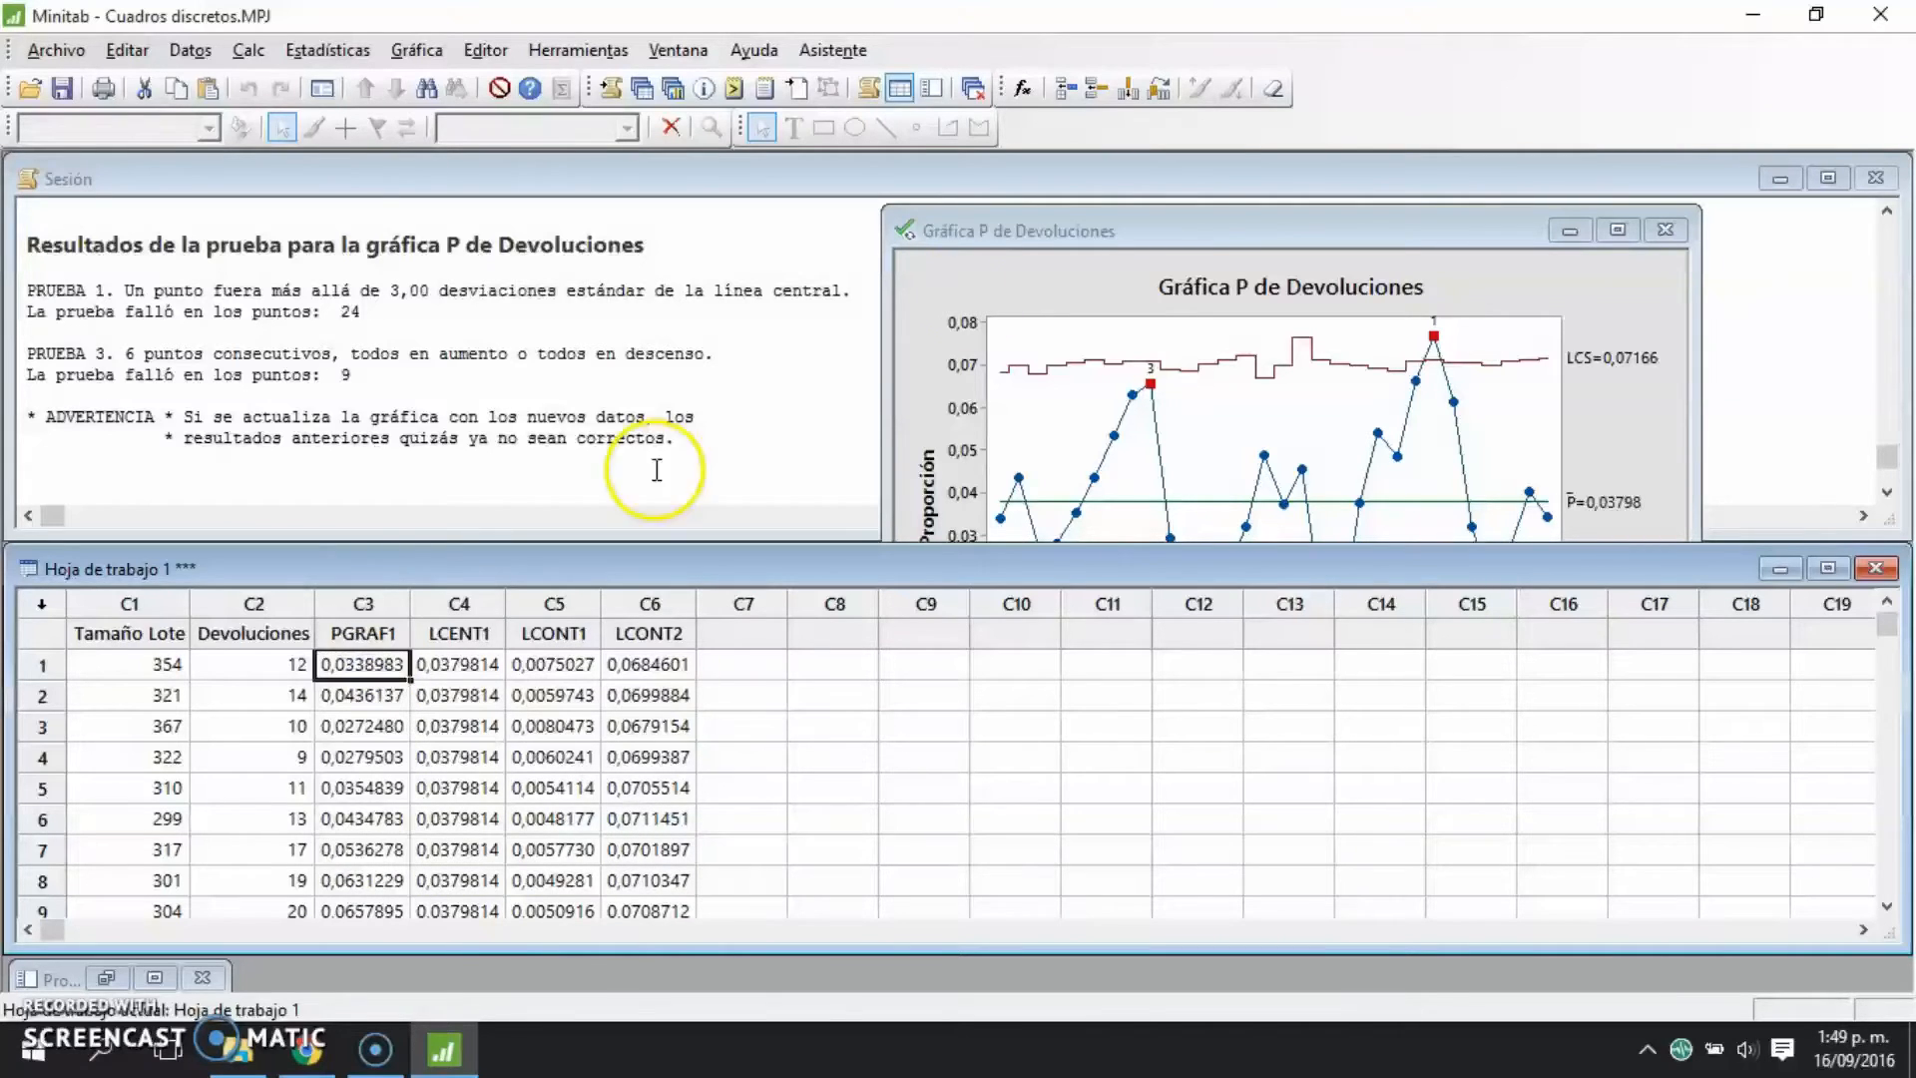
{"action": "left_click", "coordinate": [1208, 224]}
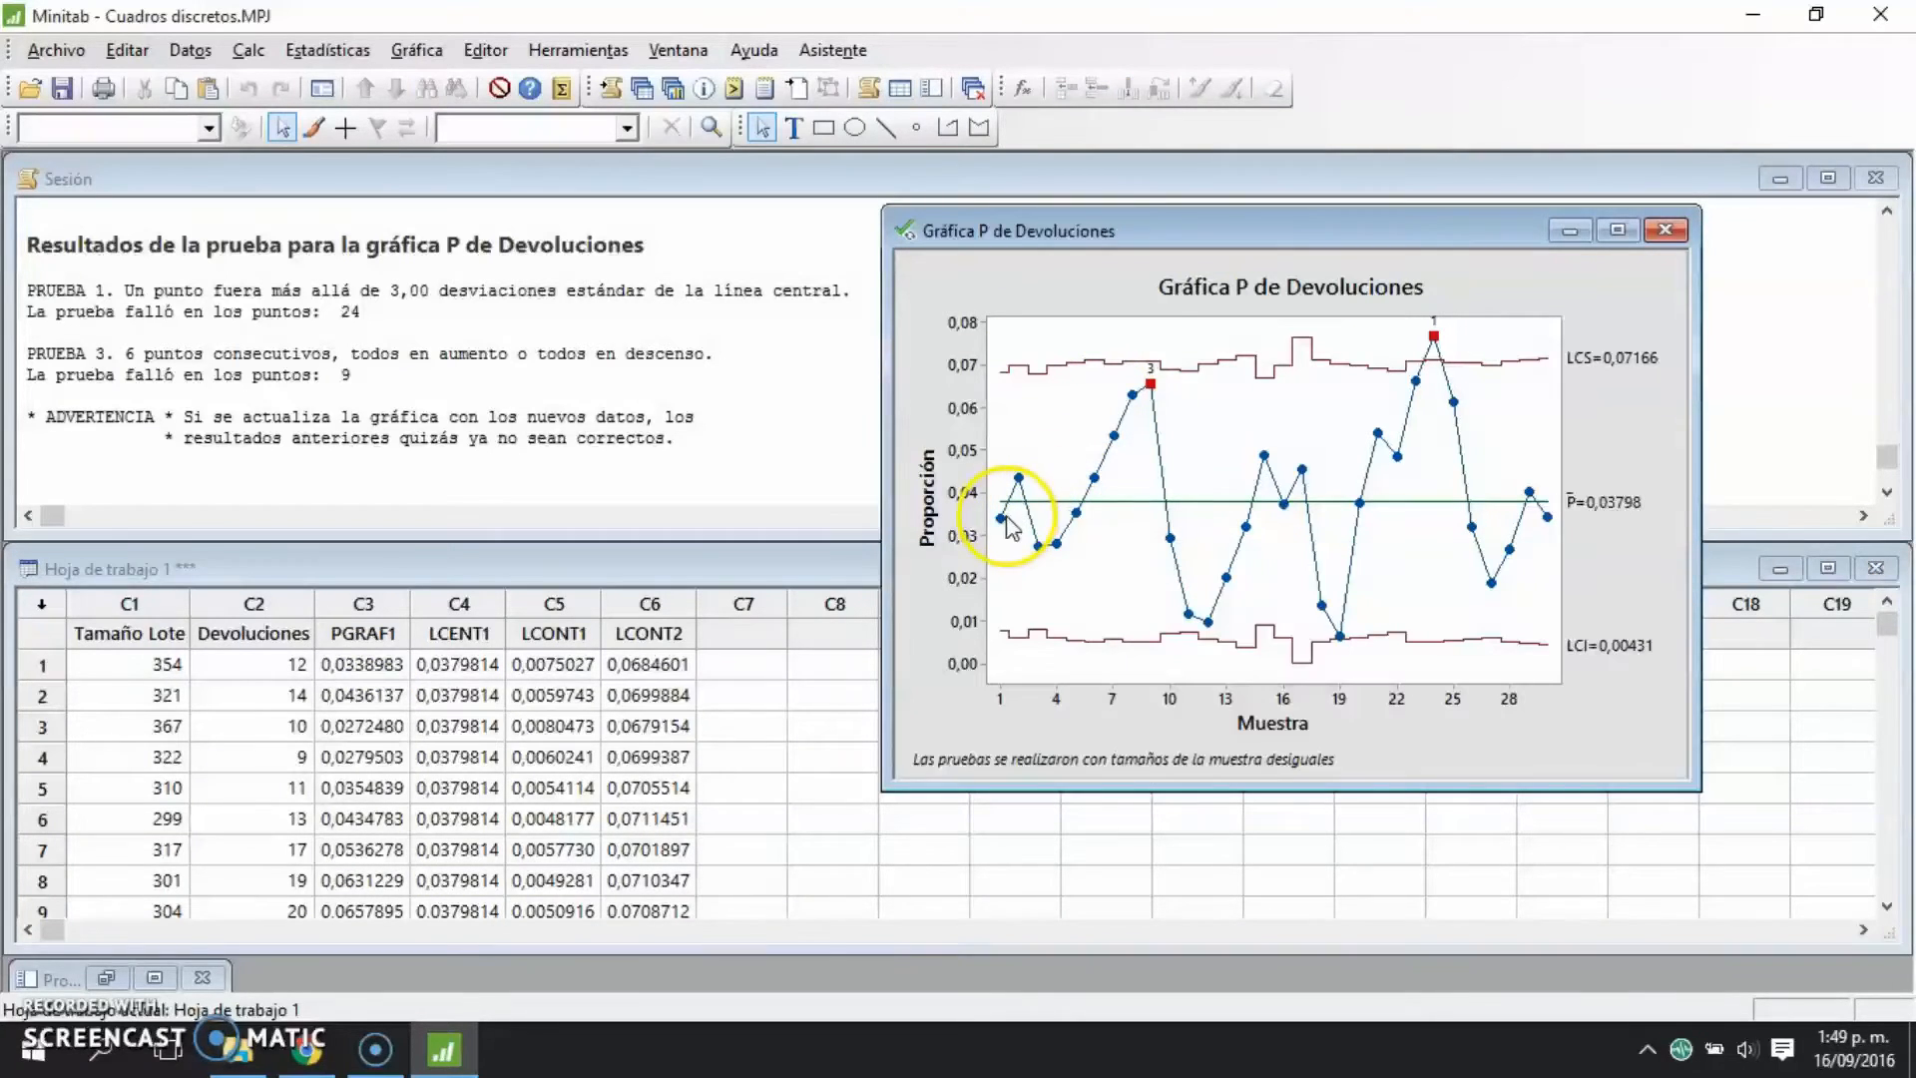
{"action": "mouse_move", "coordinate": [1004, 526]}
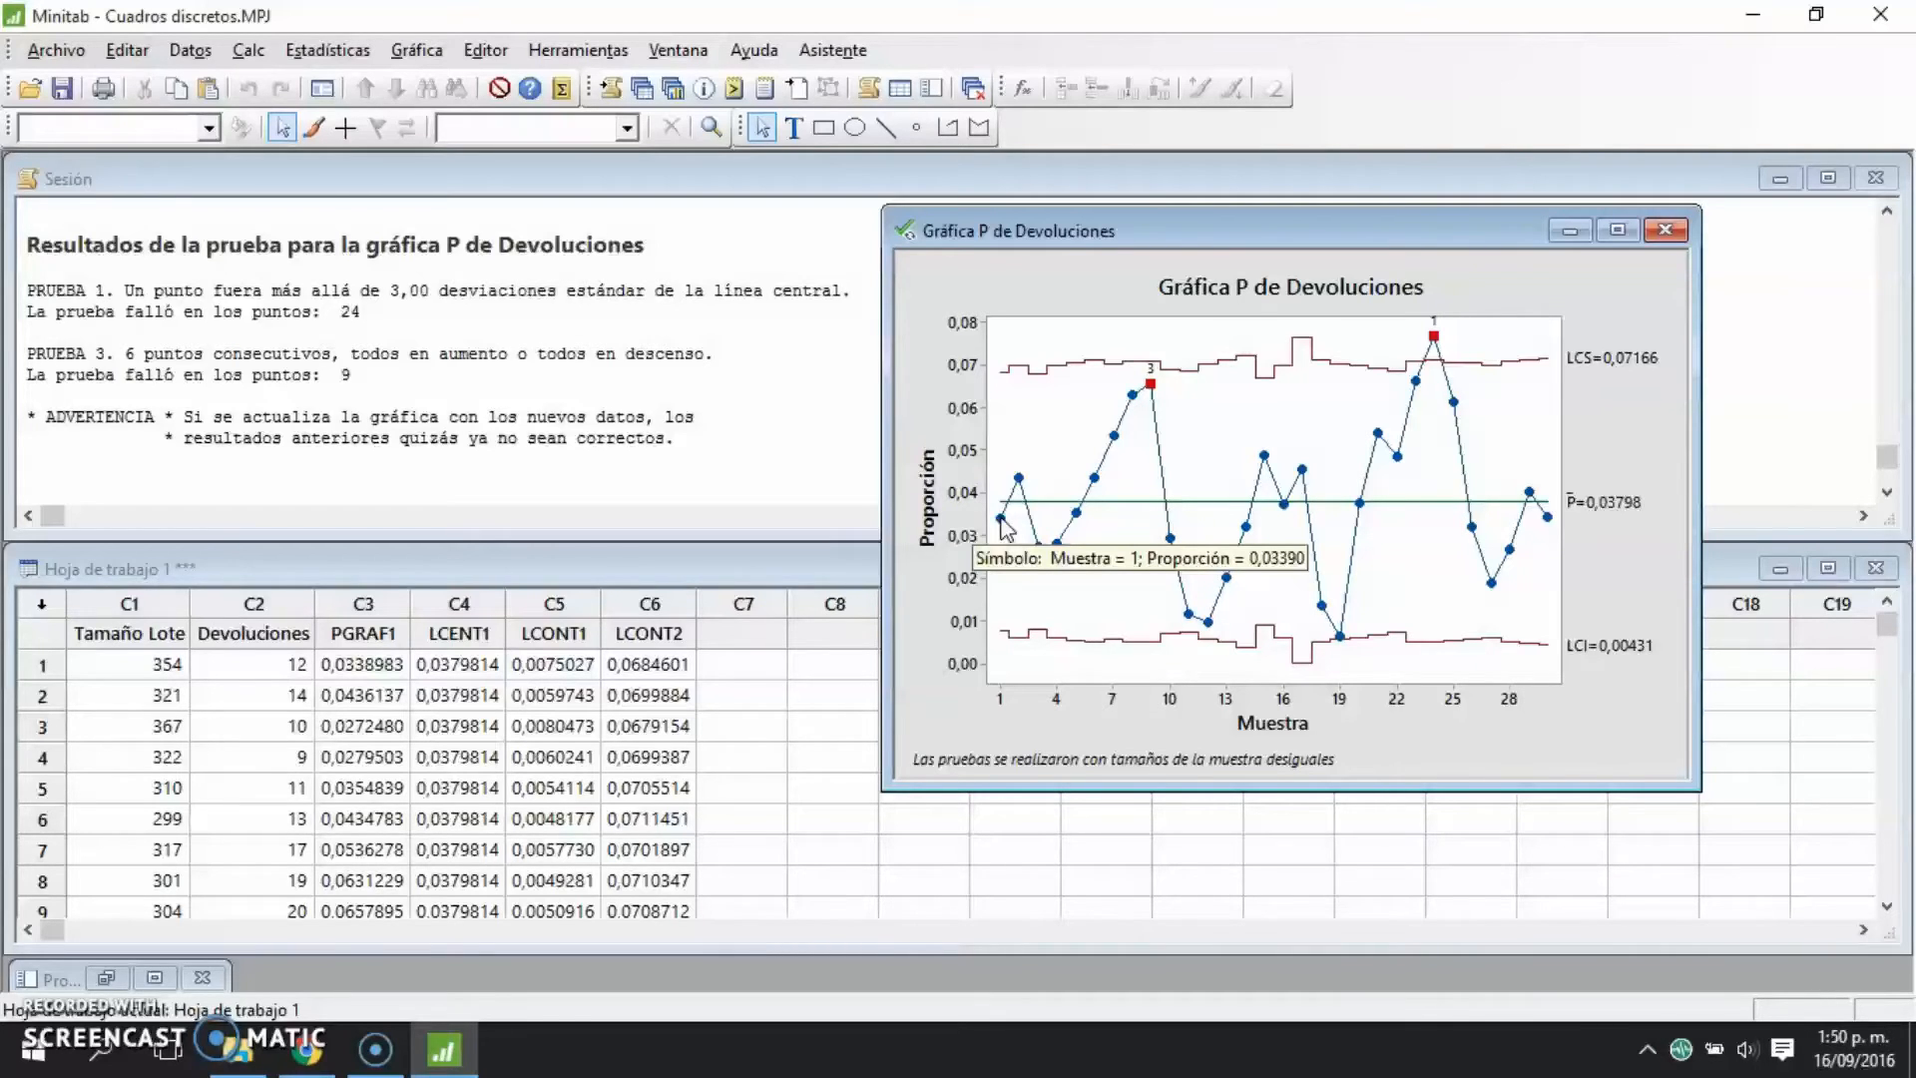
- Examine the stored center line and control limit values in LCENT1, LCONT1 and LCONT2, and return to the P chart
{"action": "left_click_drag", "start_coordinate": [457, 665], "coordinate": [472, 838]}
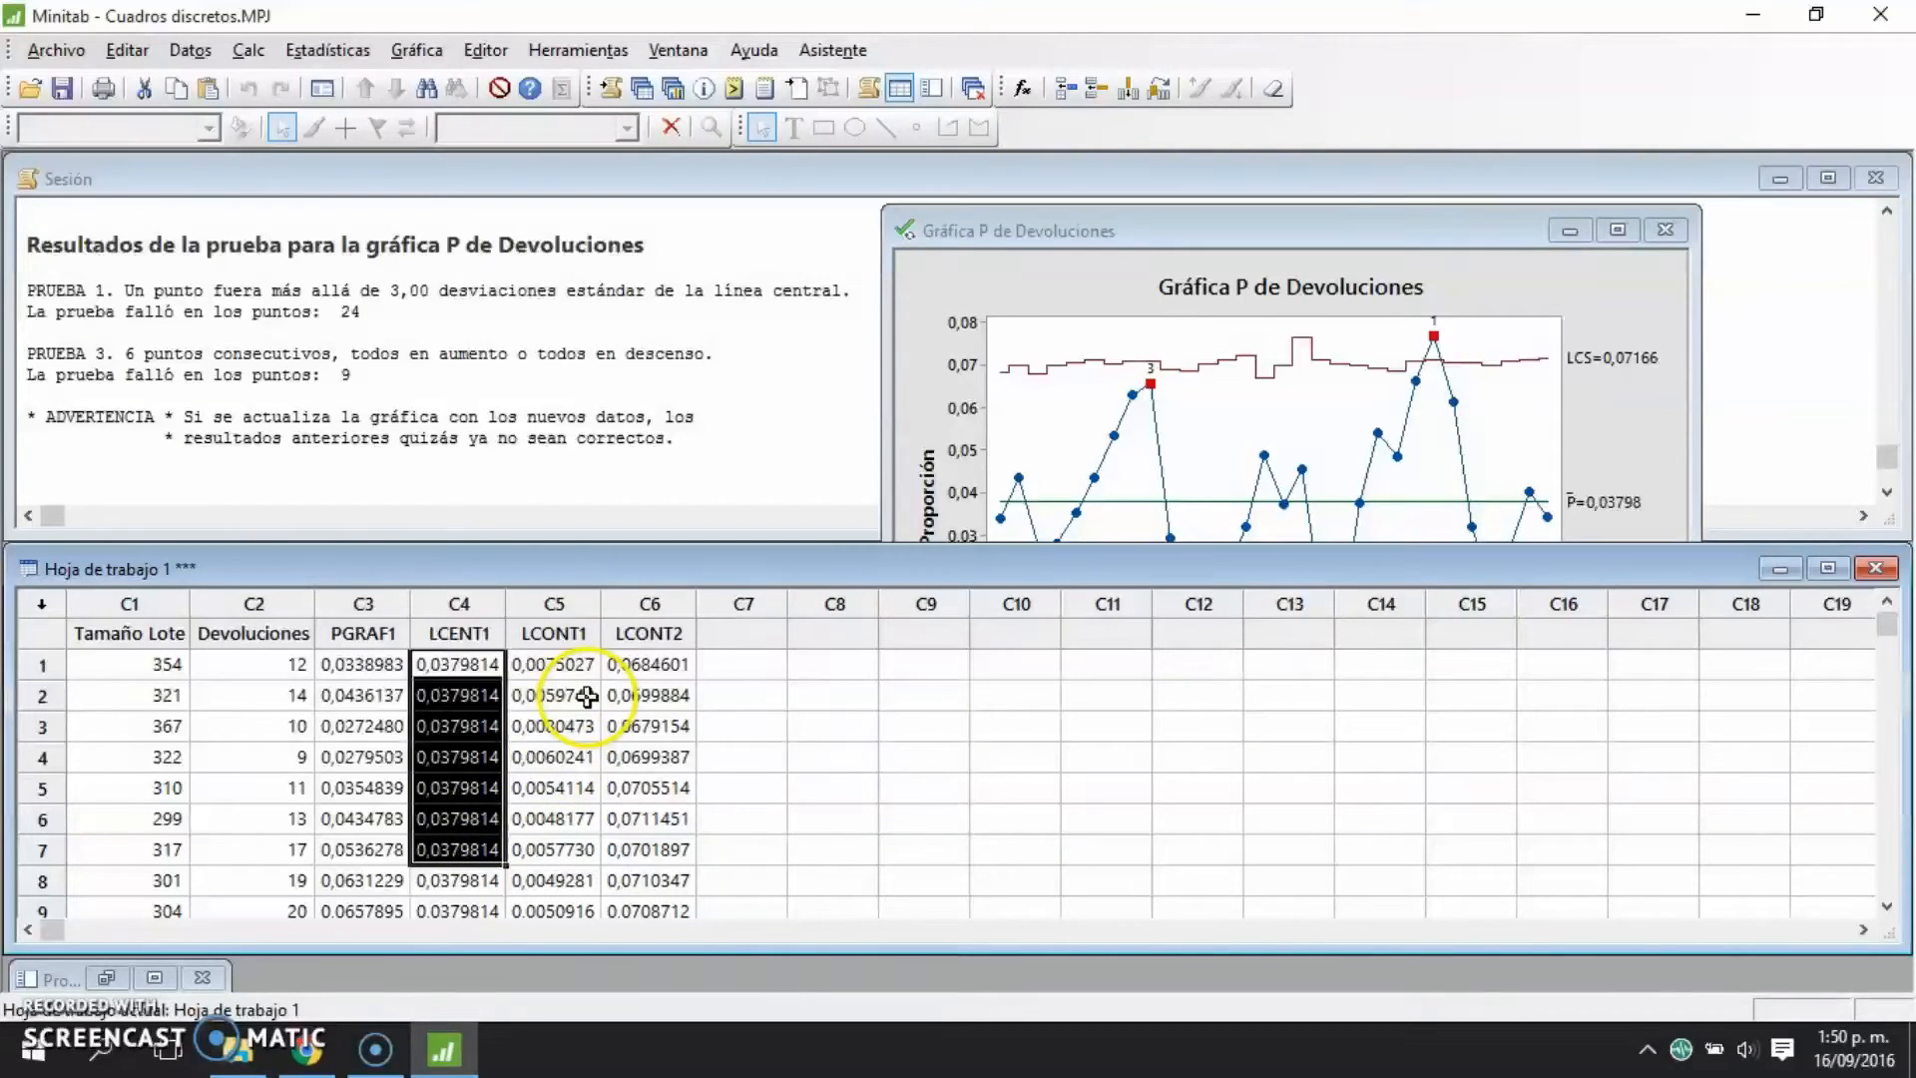
{"action": "left_click_drag", "start_coordinate": [551, 664], "coordinate": [562, 802]}
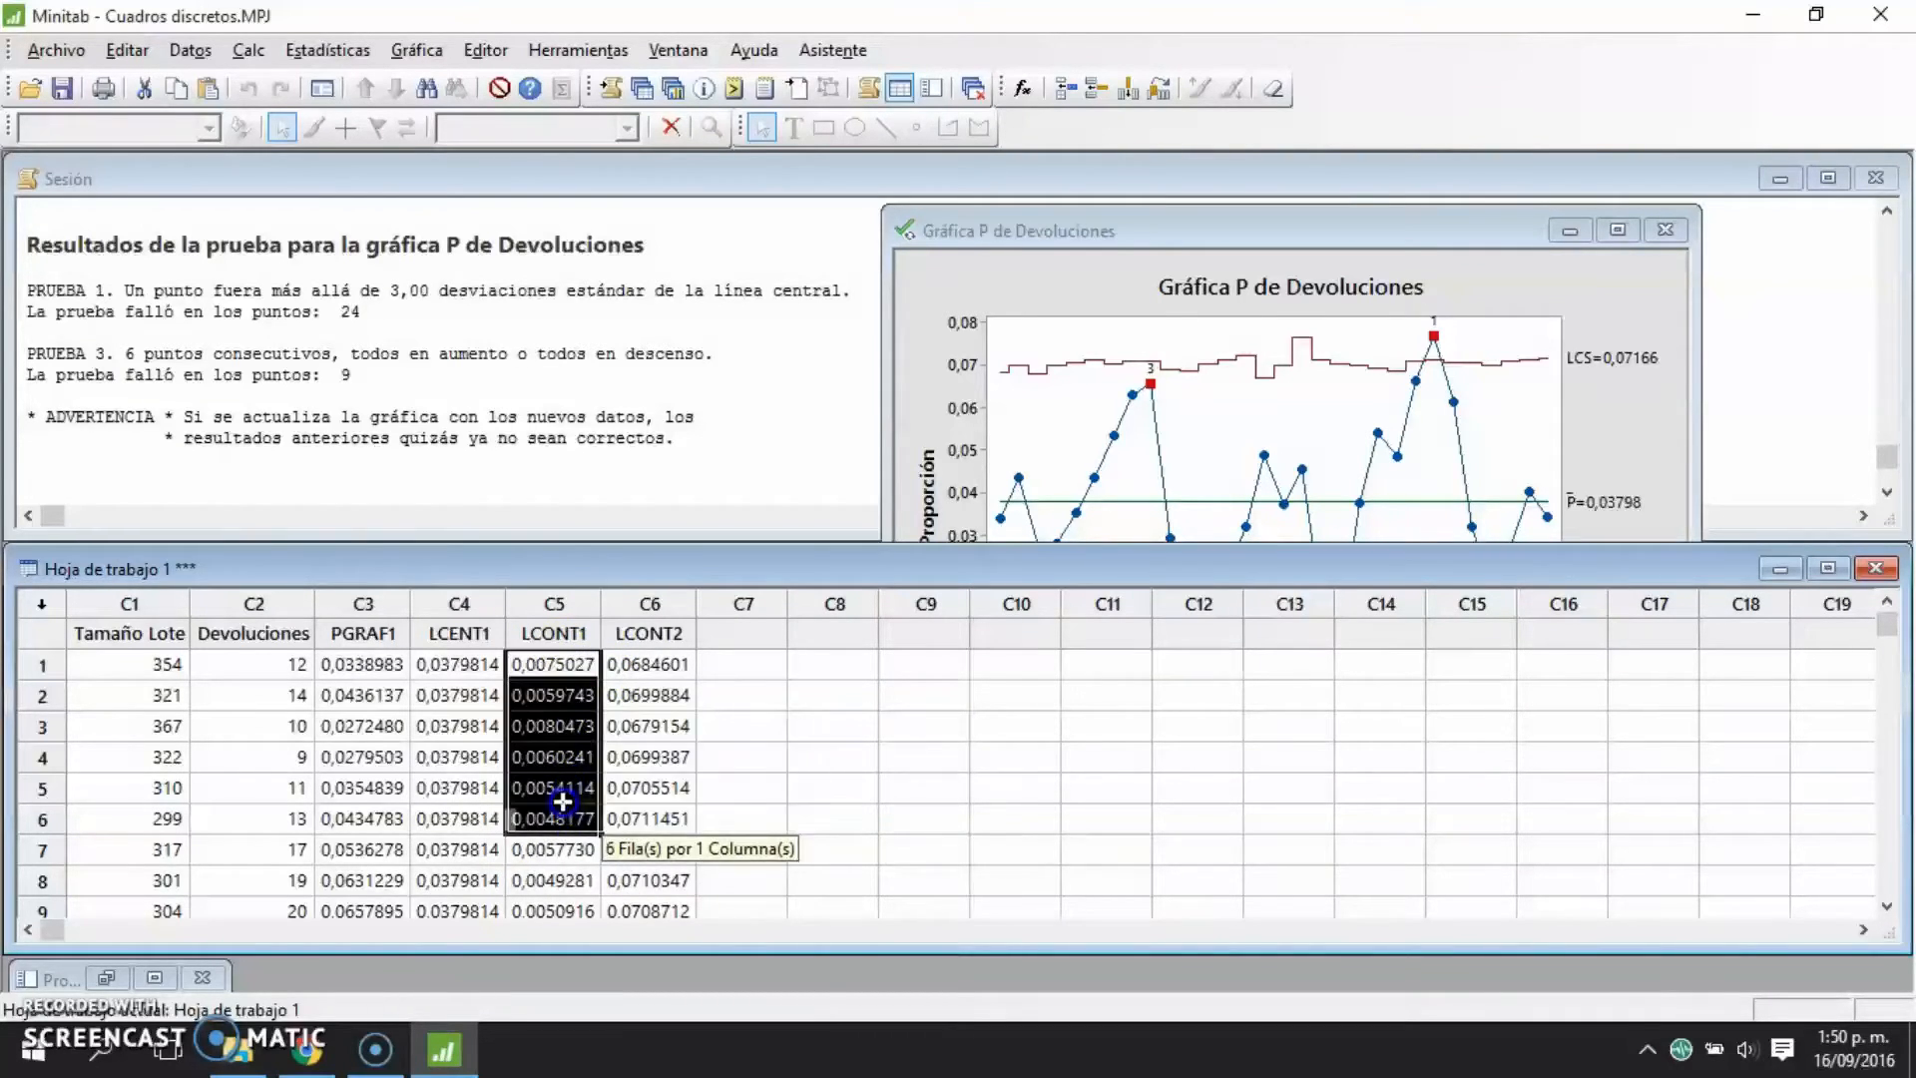
{"action": "left_click_drag", "start_coordinate": [680, 667], "coordinate": [656, 830]}
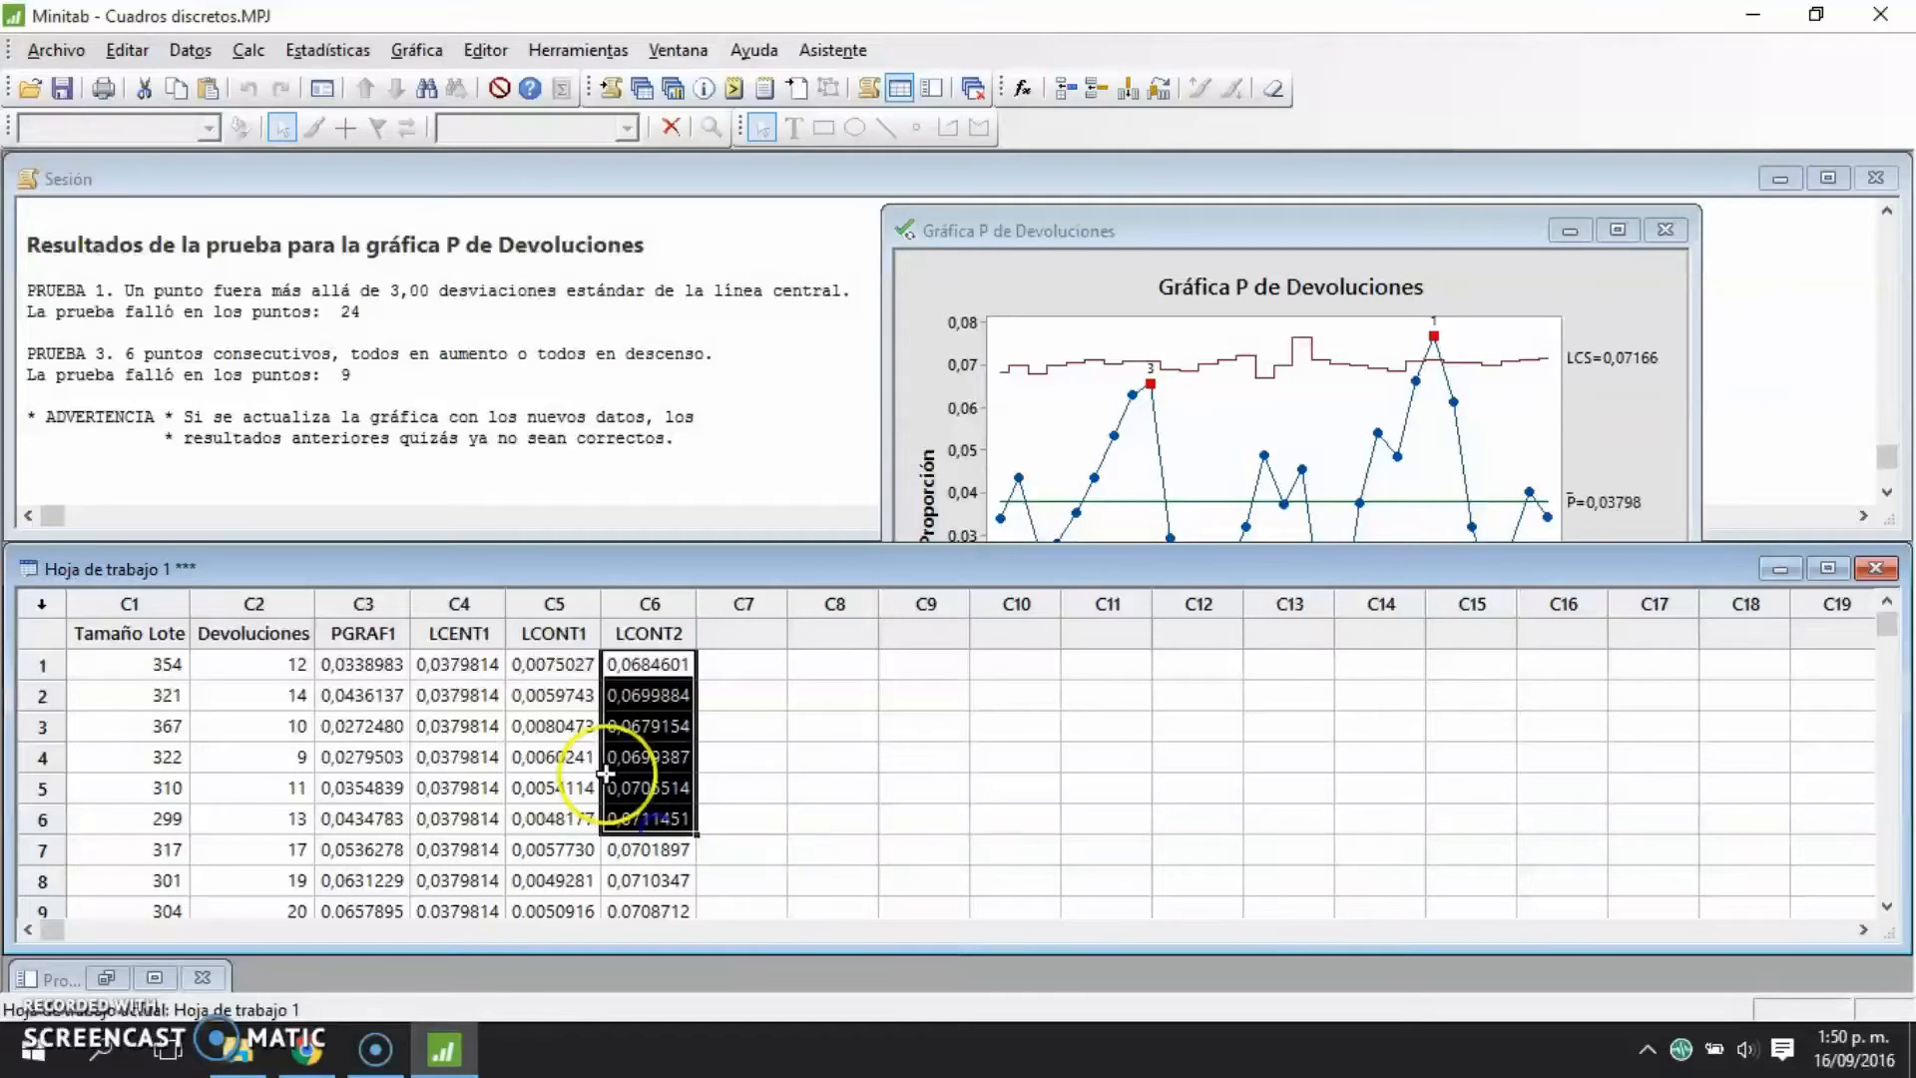
{"action": "left_click", "coordinate": [1111, 231]}
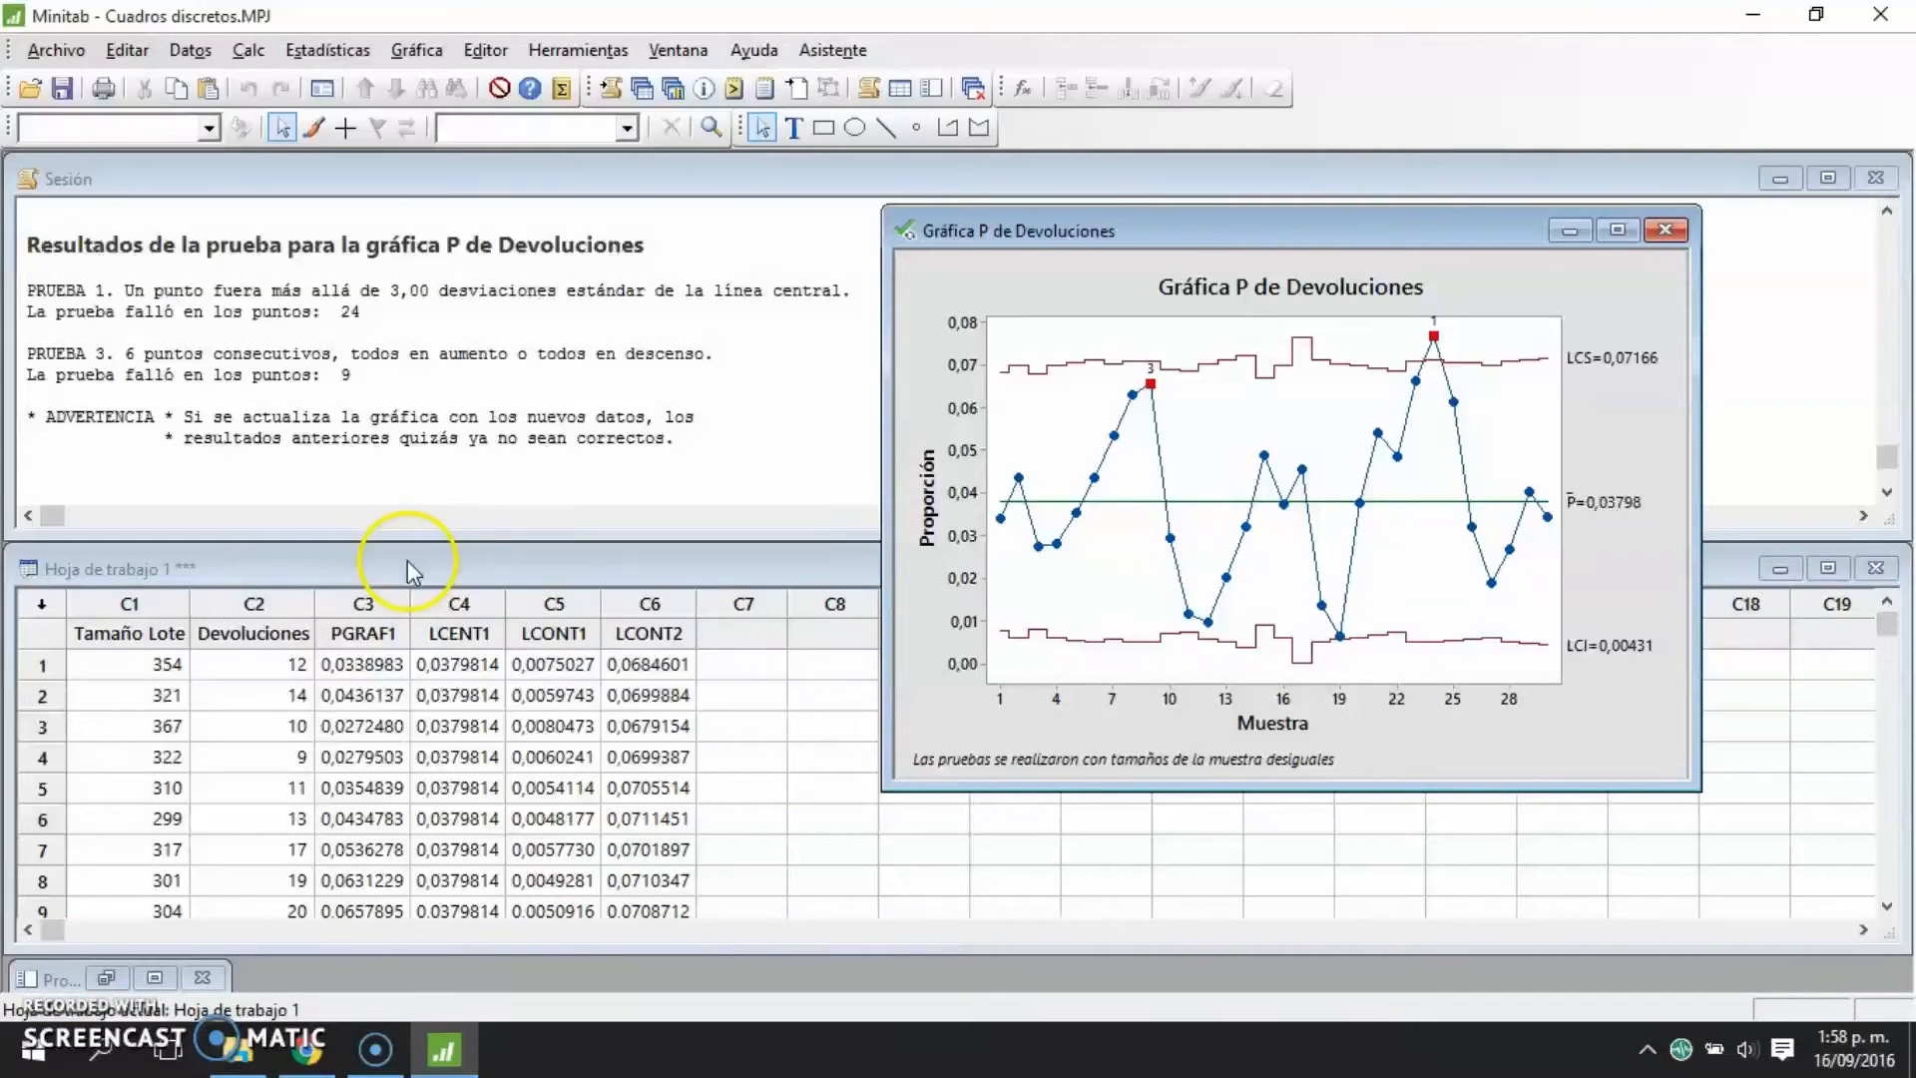
- Set up an NP control chart of Devoluciones with Tamaño Lote as the subgroup sizes
{"action": "left_click", "coordinate": [325, 51]}
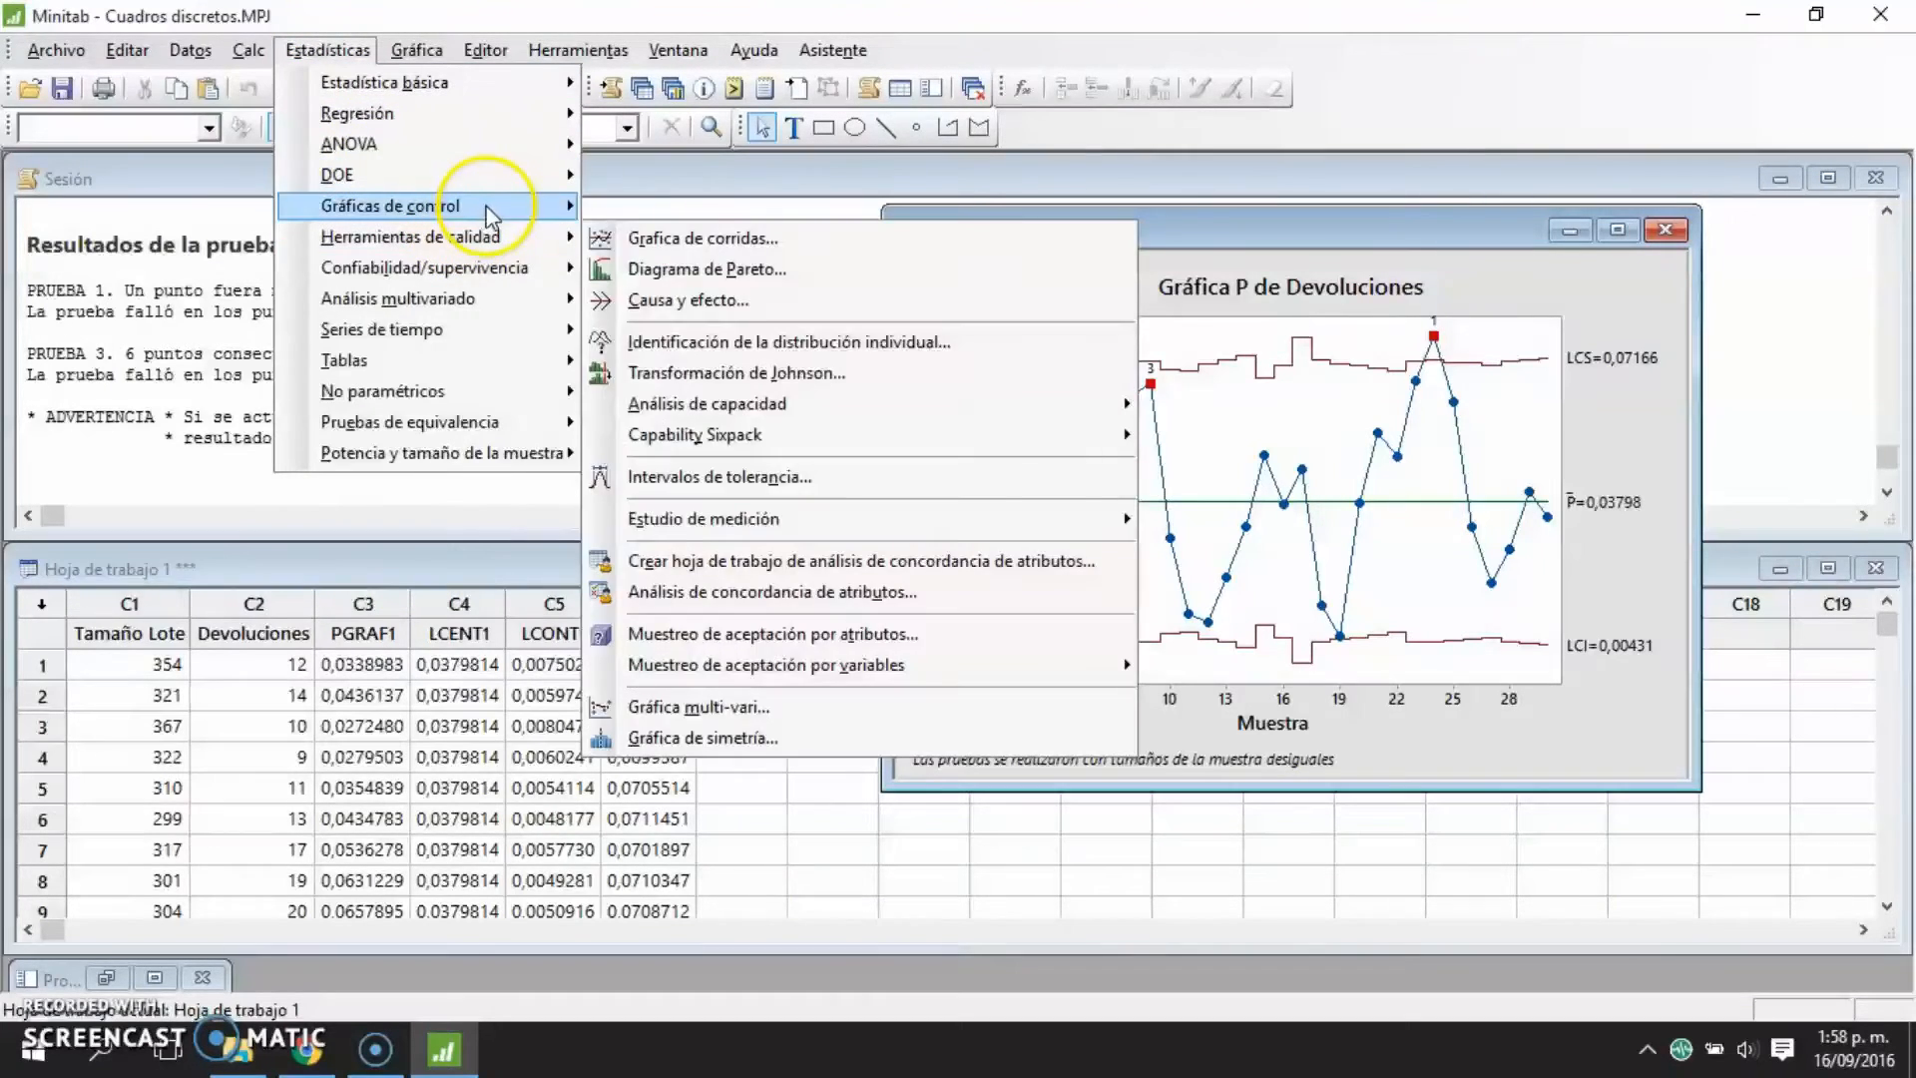
{"action": "mouse_move", "coordinate": [490, 214]}
{"action": "mouse_move", "coordinate": [726, 317]}
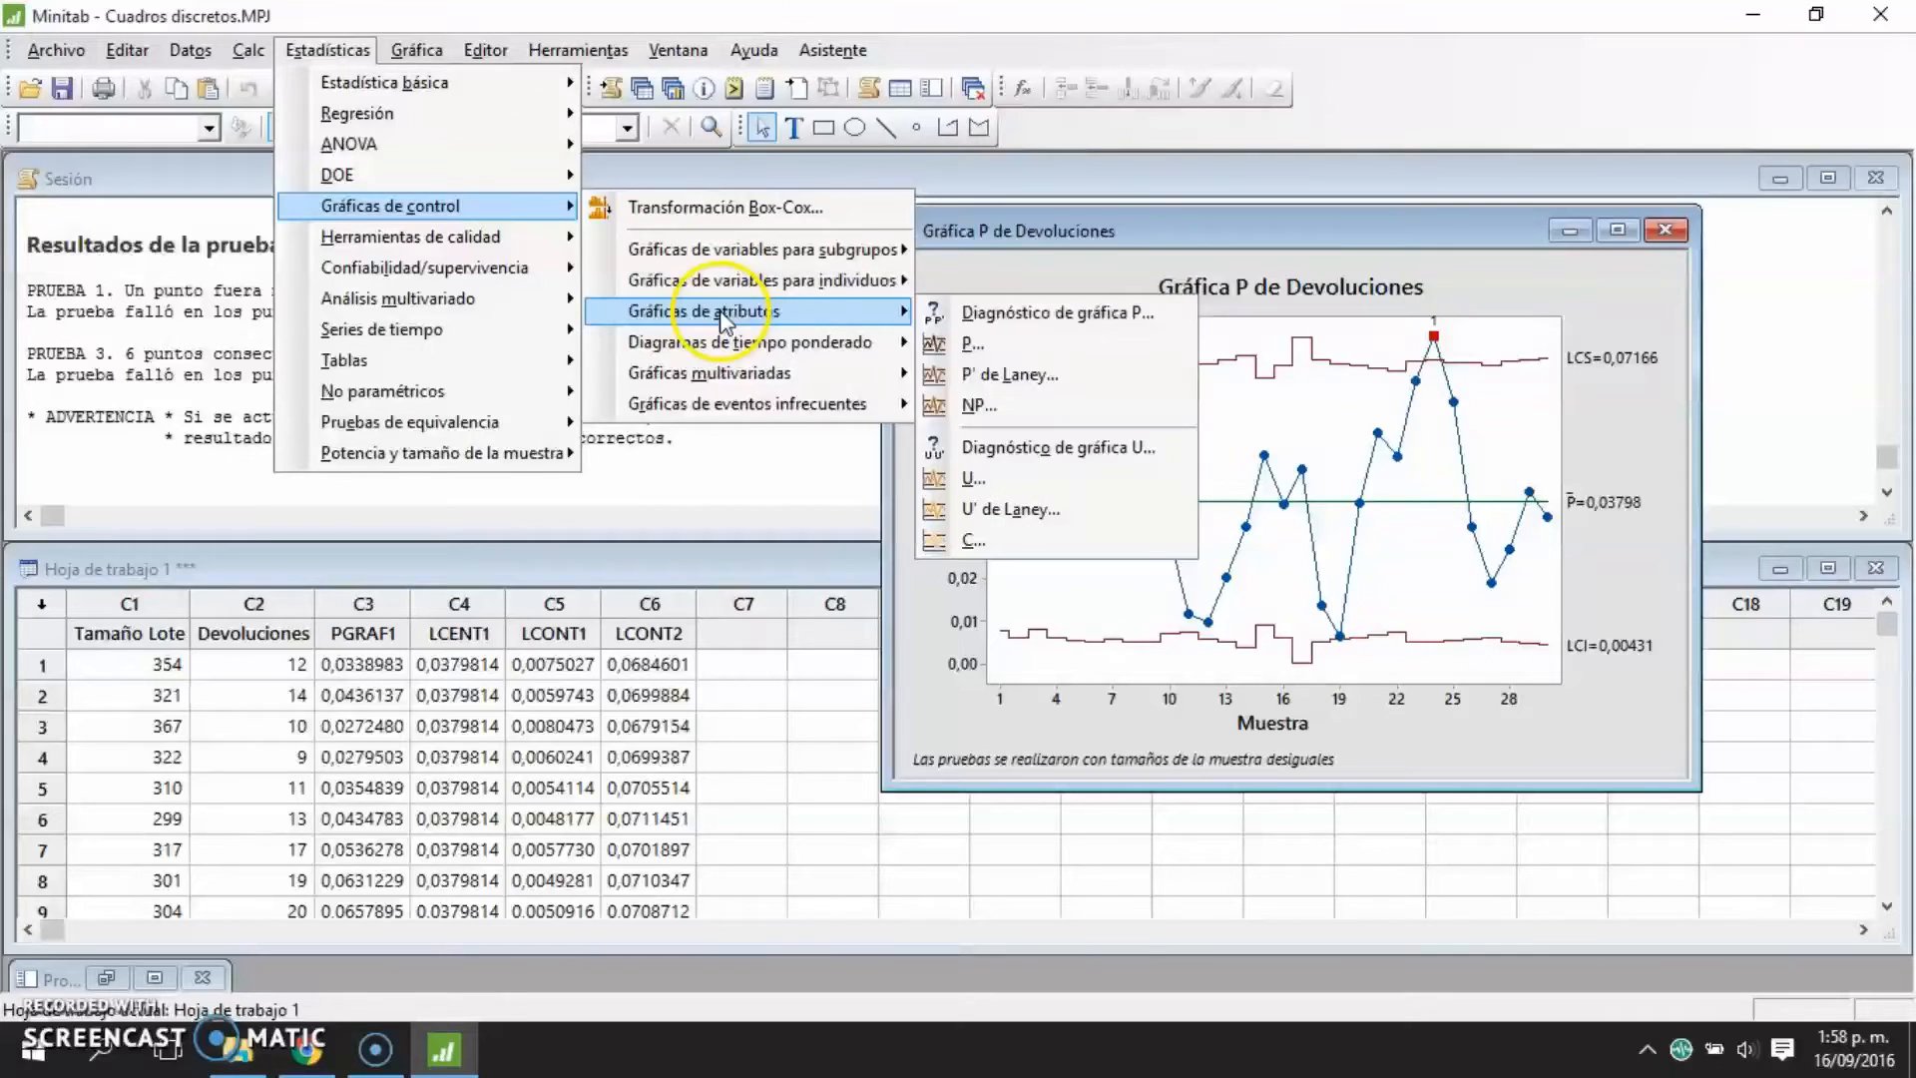
{"action": "left_click", "coordinate": [976, 405]}
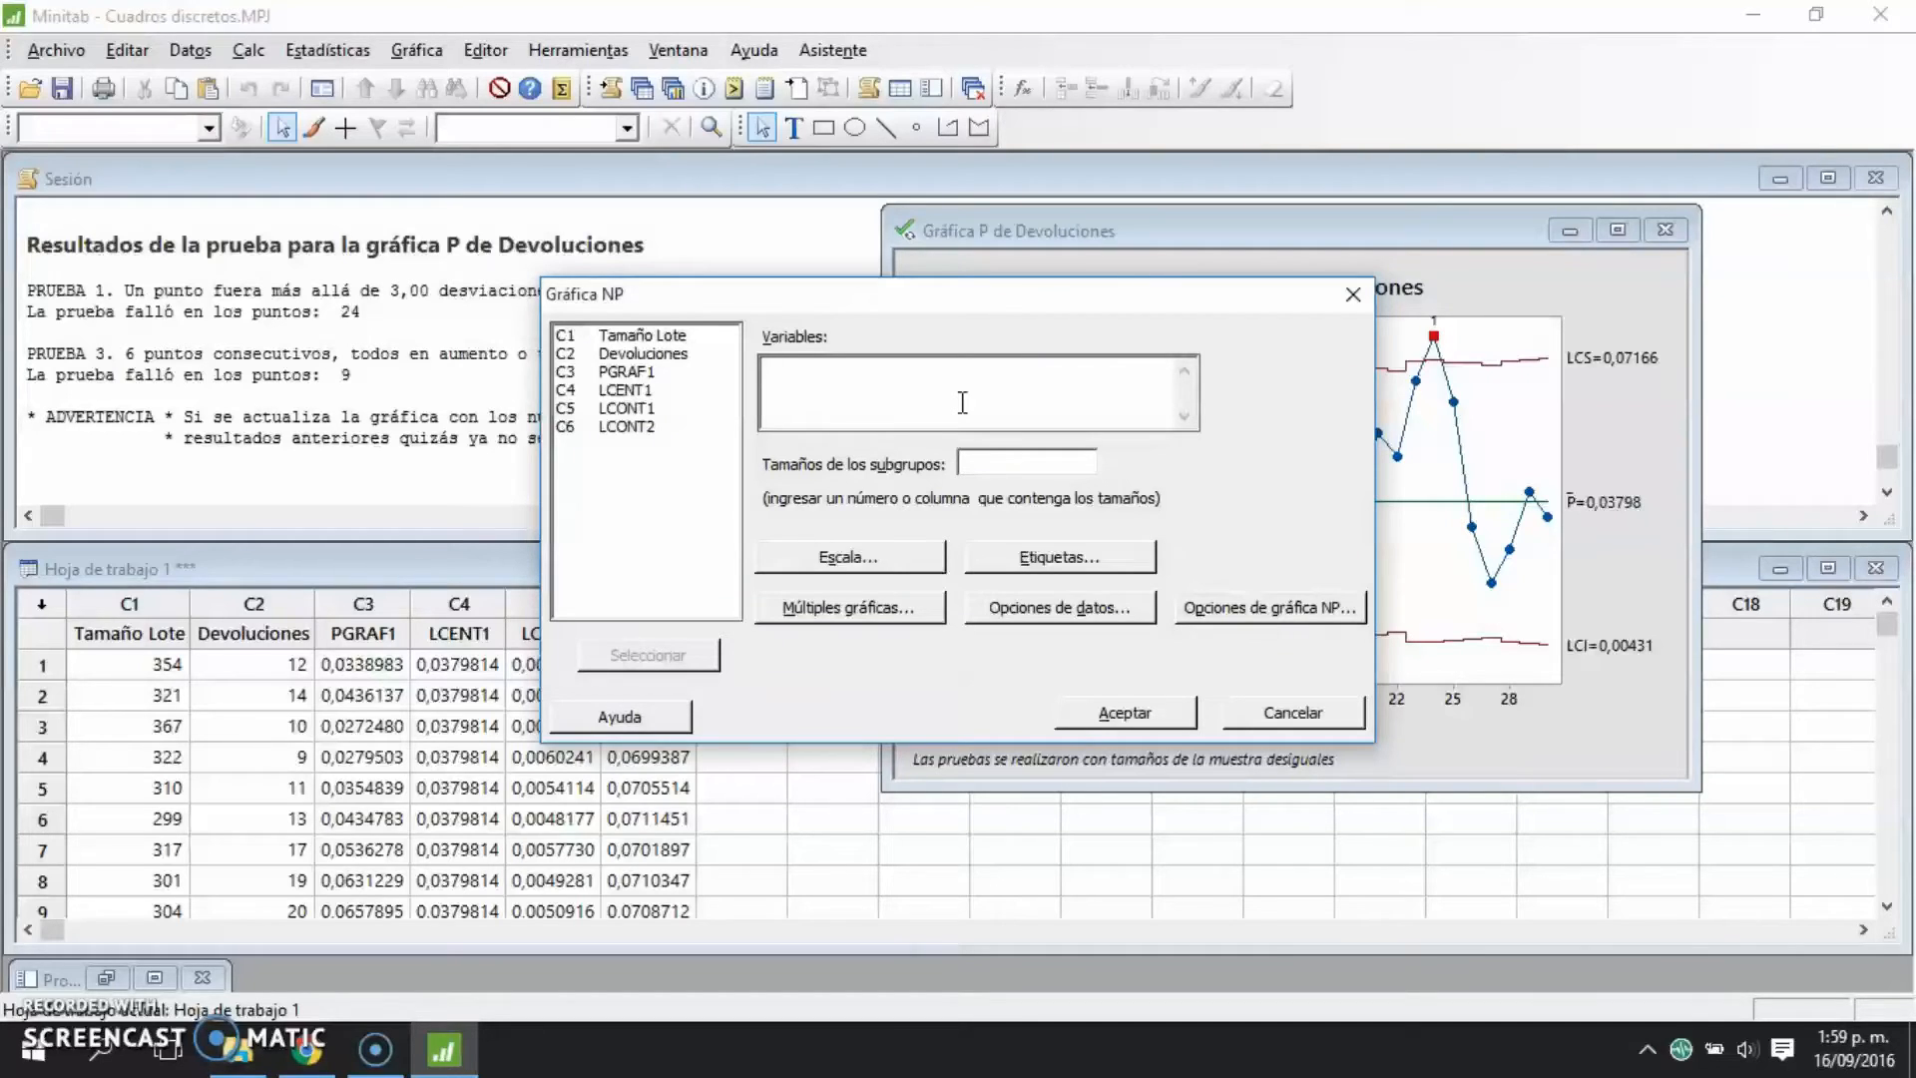
{"action": "left_click", "coordinate": [659, 354]}
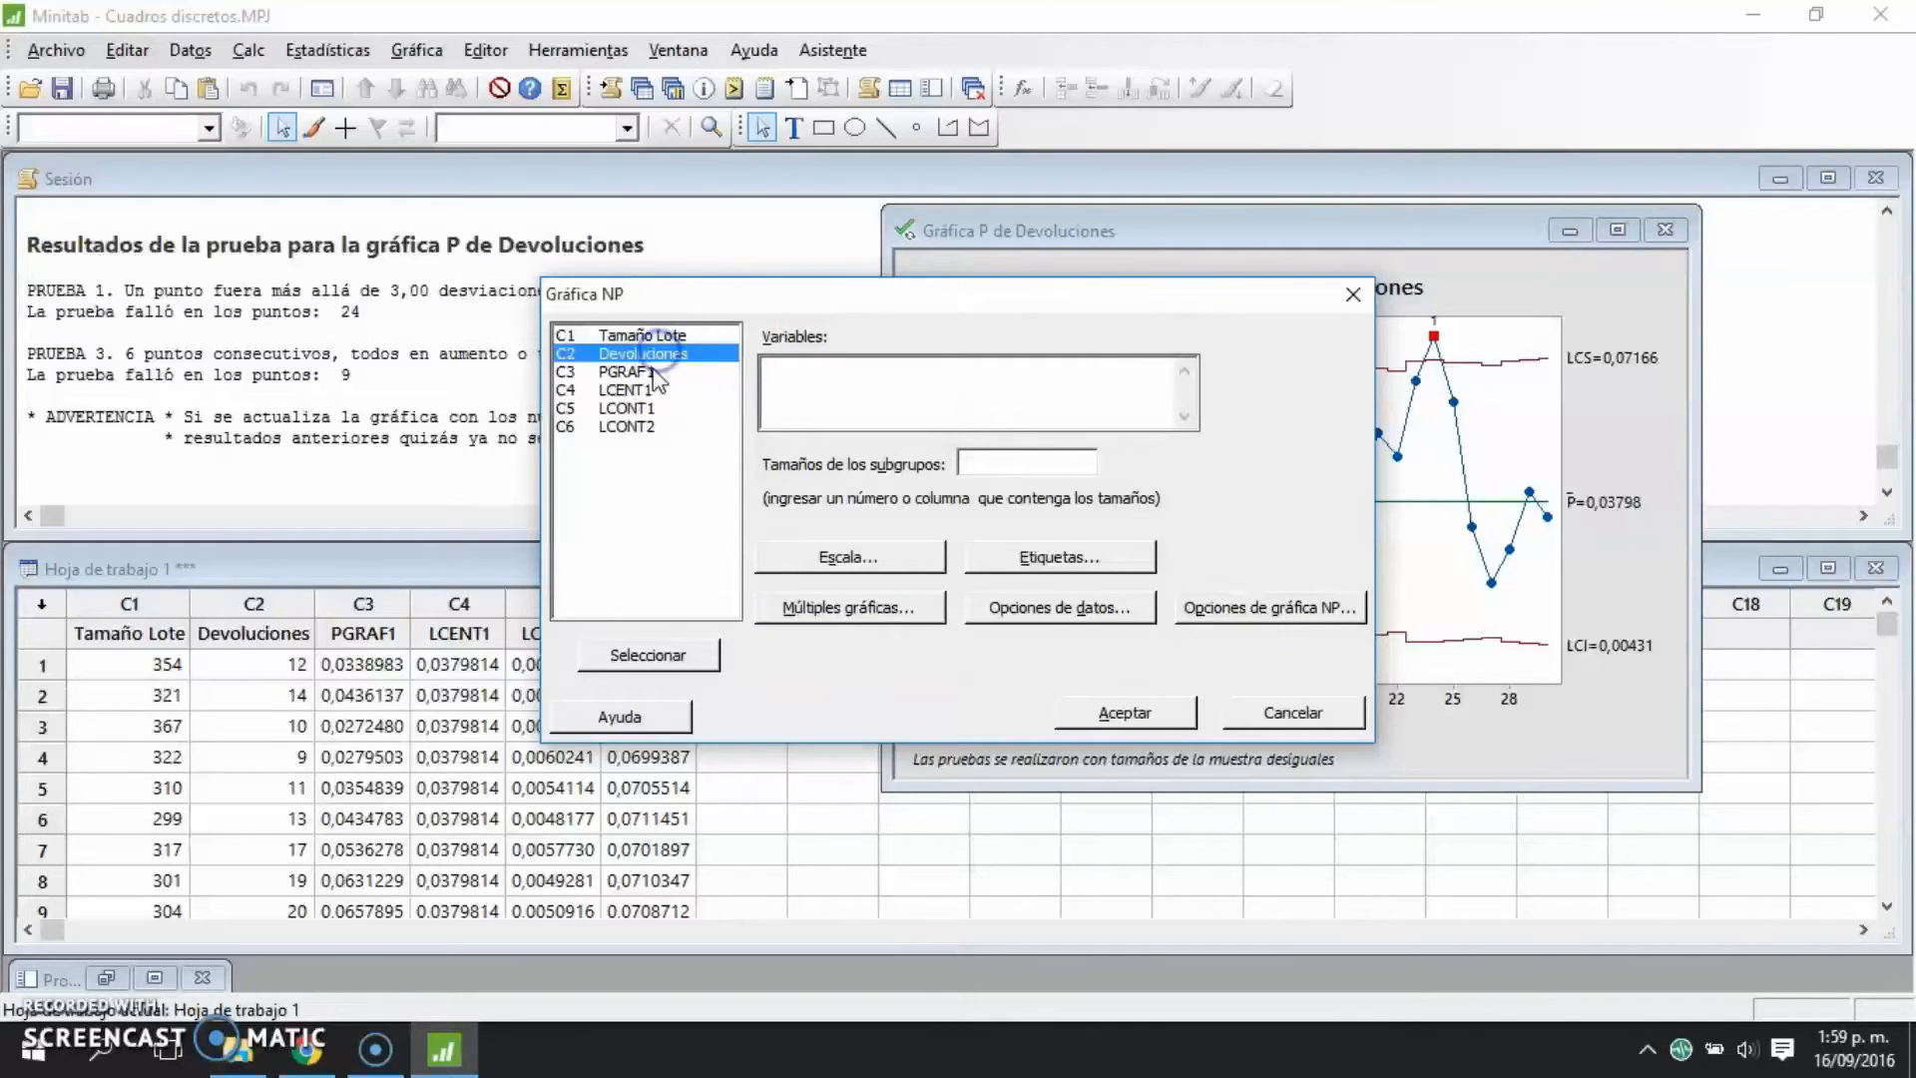
{"action": "left_click", "coordinate": [623, 651]}
{"action": "left_click", "coordinate": [976, 461]}
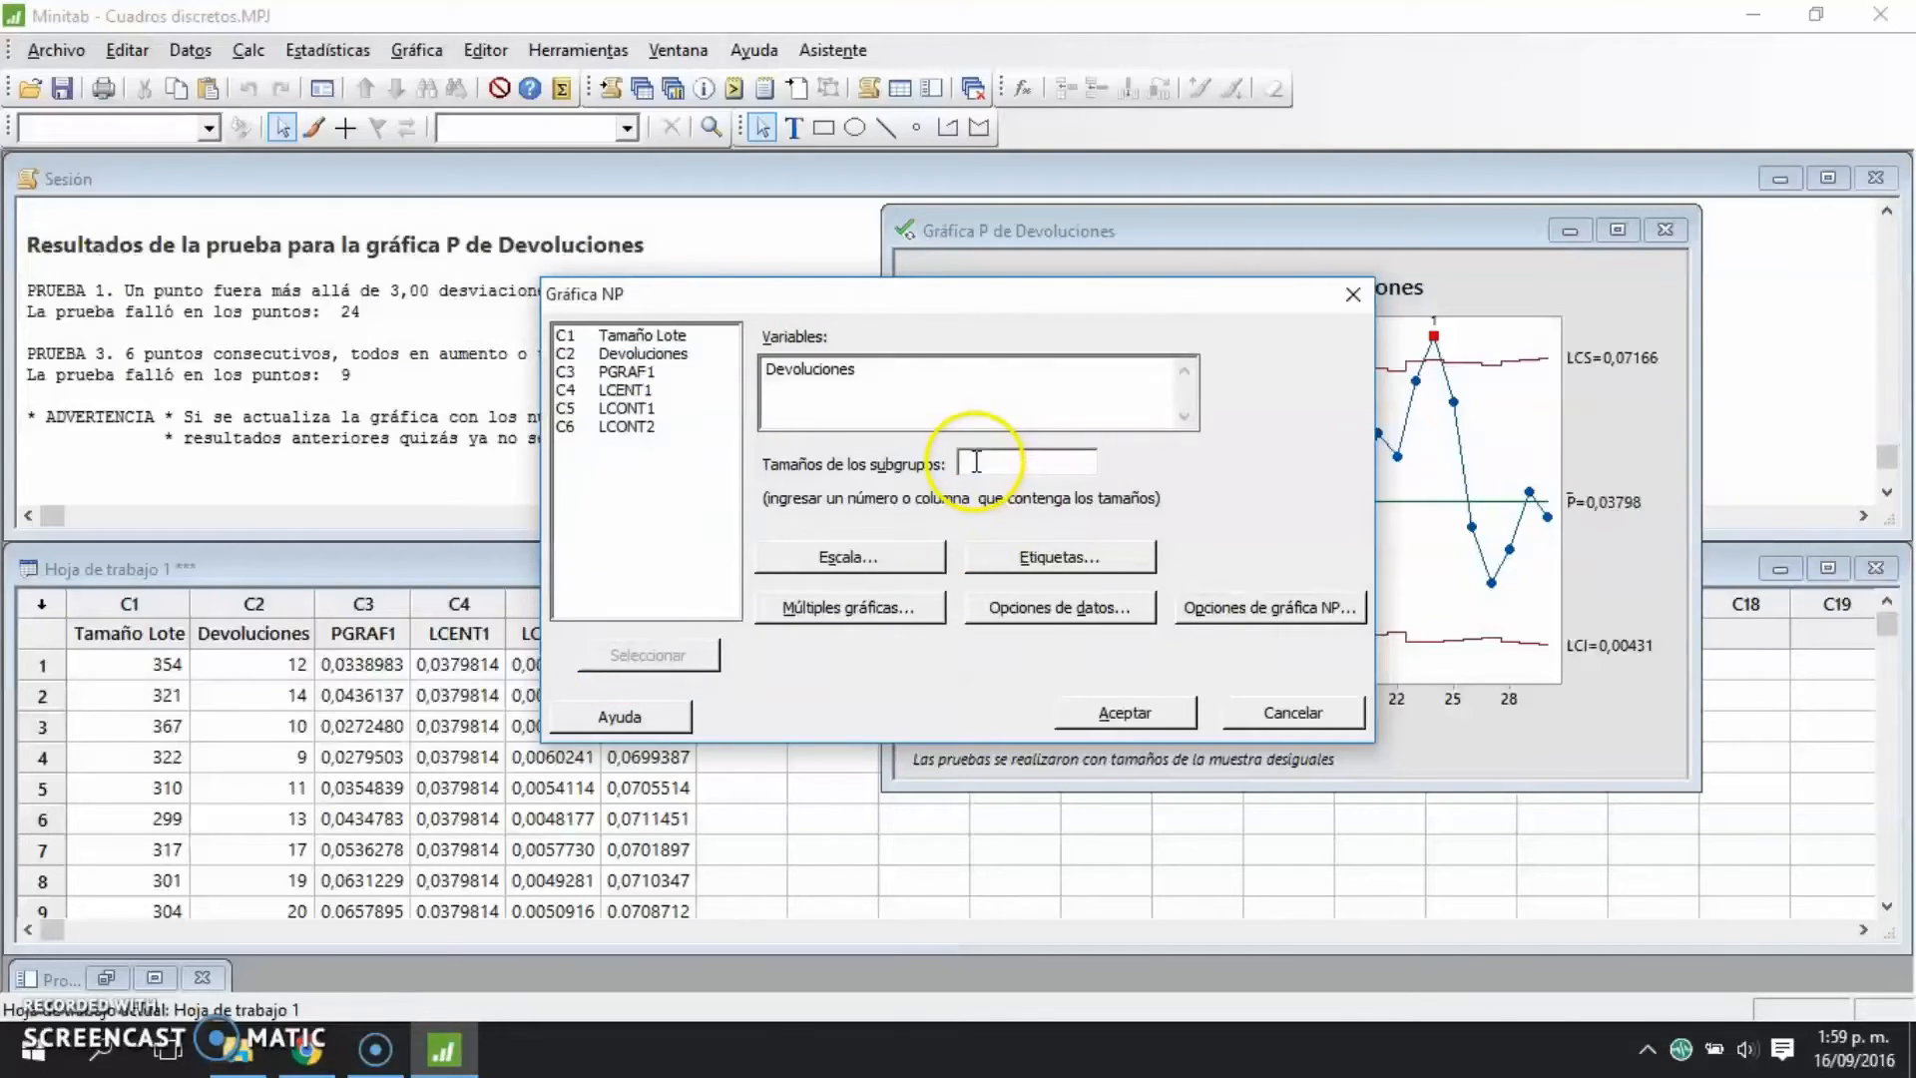
{"action": "left_click", "coordinate": [648, 336]}
{"action": "left_click", "coordinate": [648, 659]}
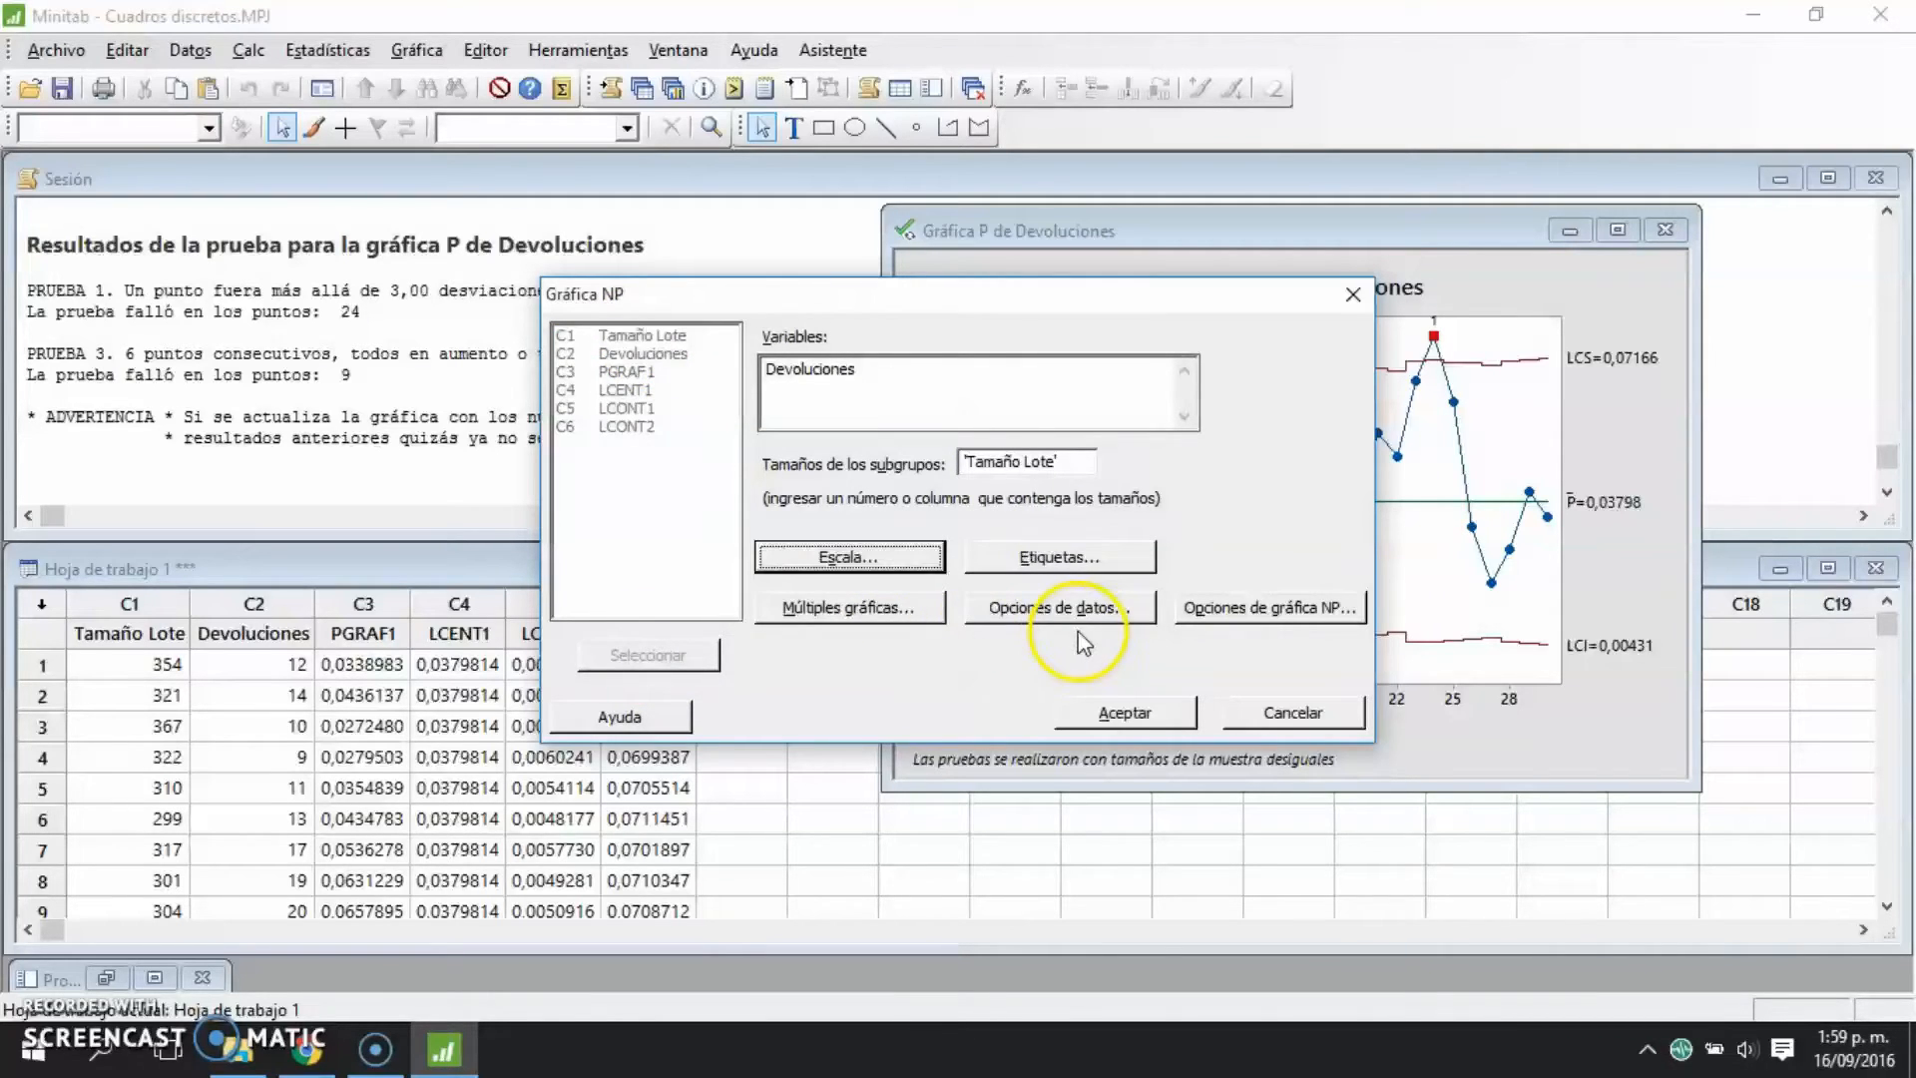
- Enable the same-side, all ascending or descending, and alternating-point tests for the NP chart in addition to the first test
{"action": "left_click", "coordinate": [1203, 614]}
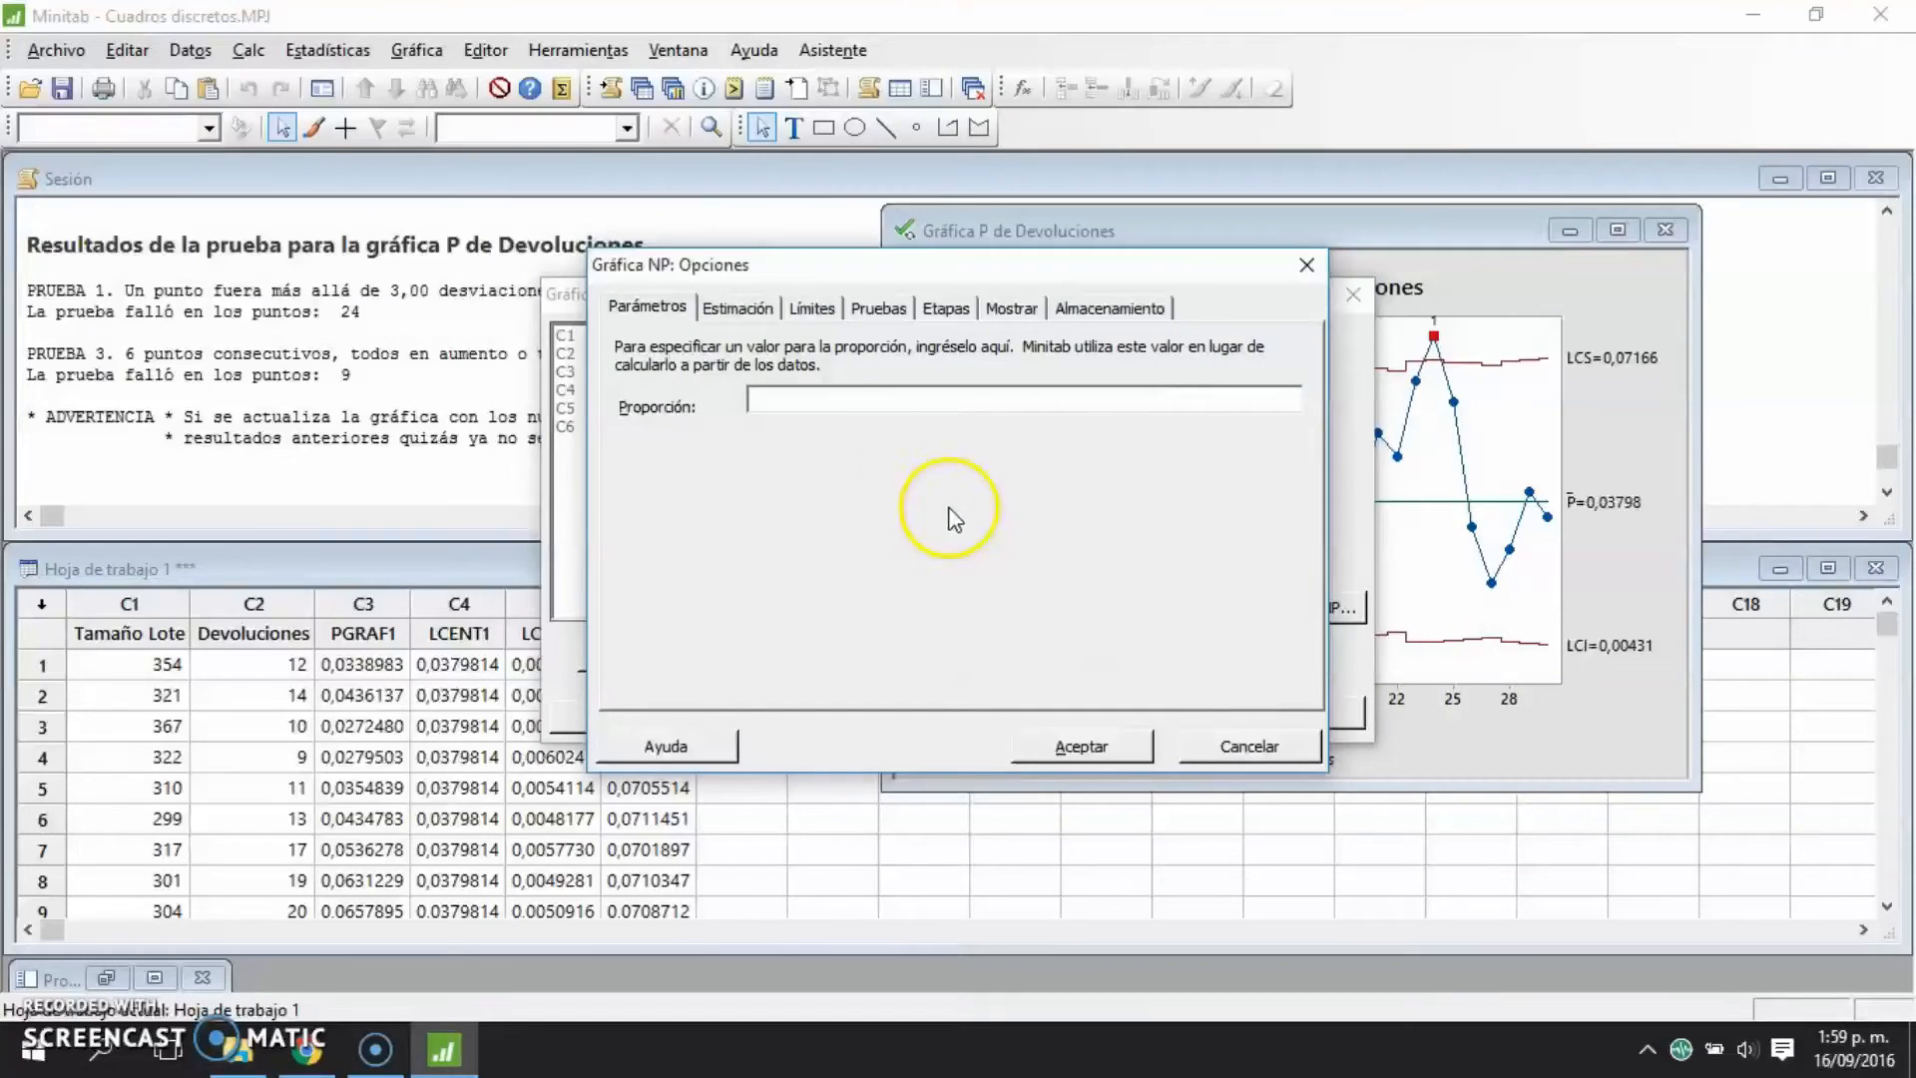
{"action": "left_click", "coordinate": [874, 307]}
{"action": "left_click", "coordinate": [664, 426]}
{"action": "left_click", "coordinate": [666, 466]}
{"action": "left_click", "coordinate": [664, 510]}
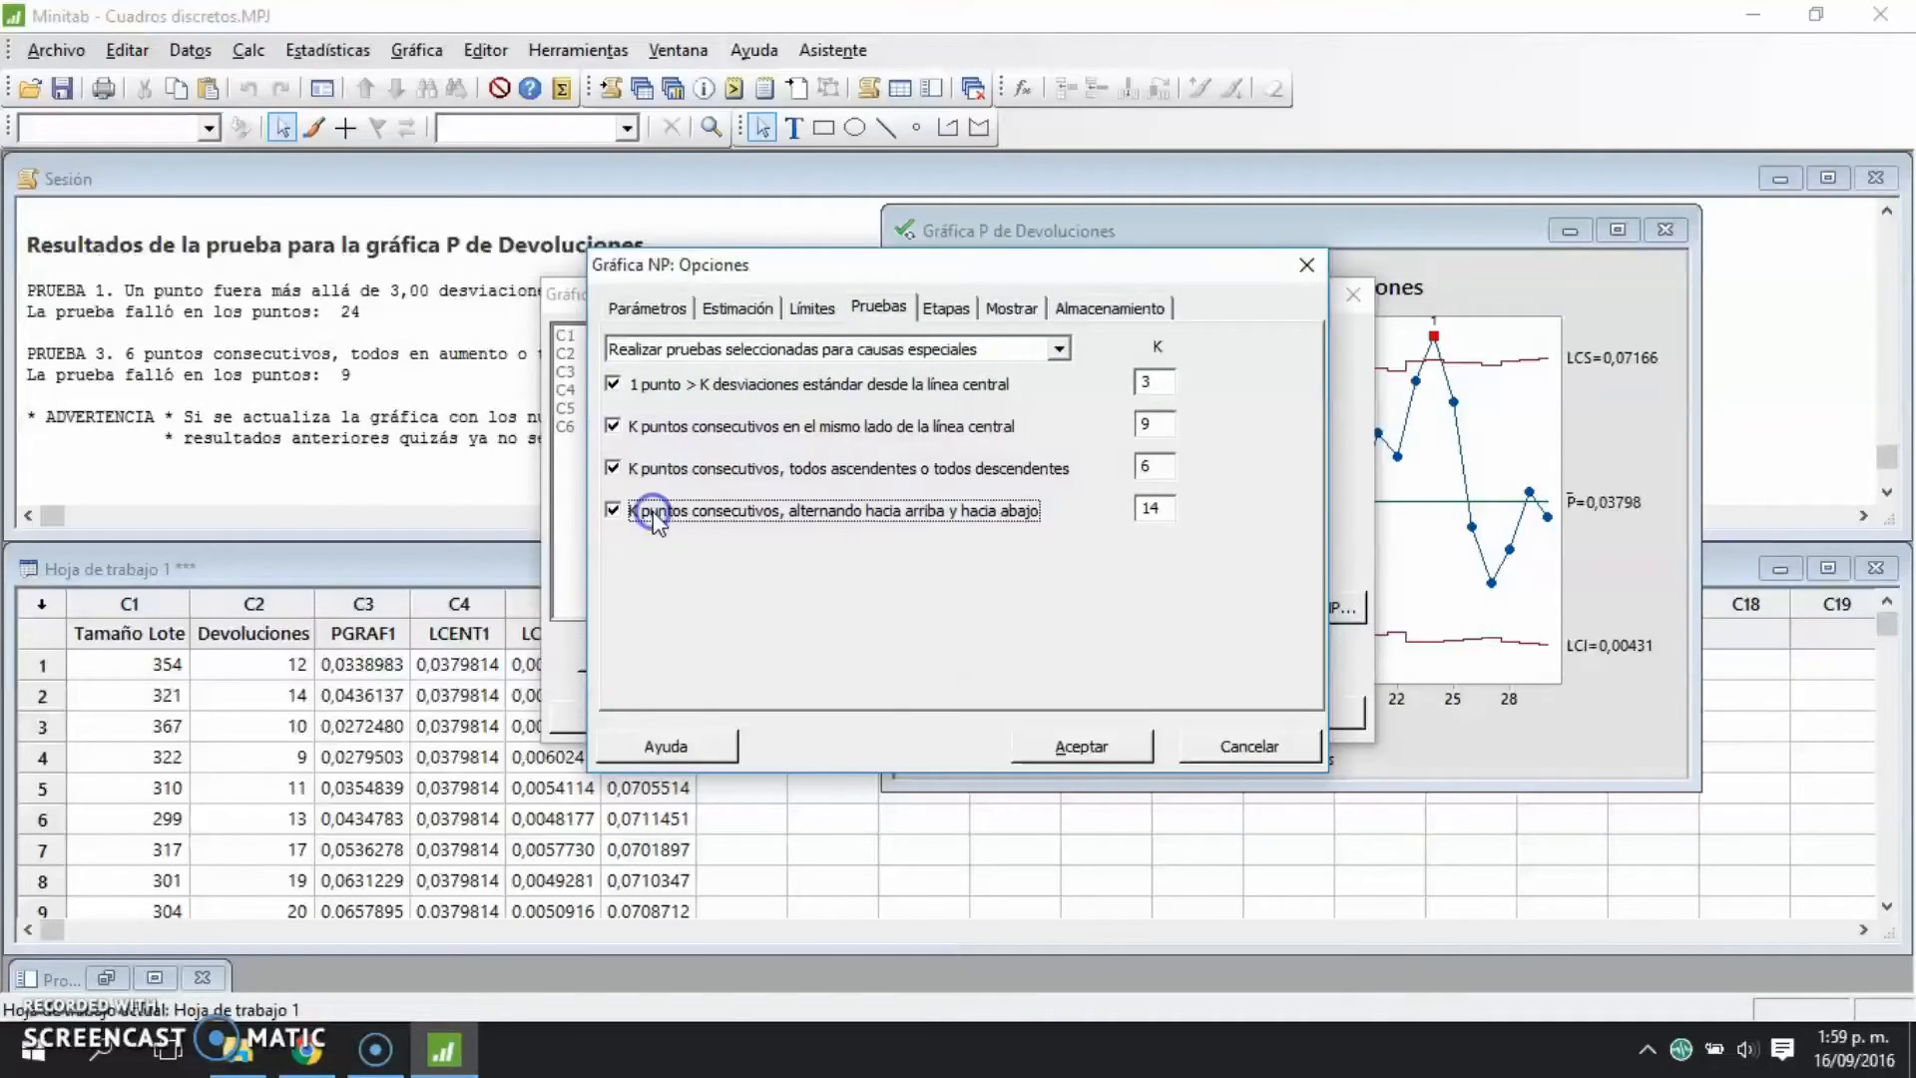
- Store the plotted point, center line value and control limit values for each point, and generate the NP chart
{"action": "left_click", "coordinate": [952, 308]}
{"action": "left_click", "coordinate": [1010, 308]}
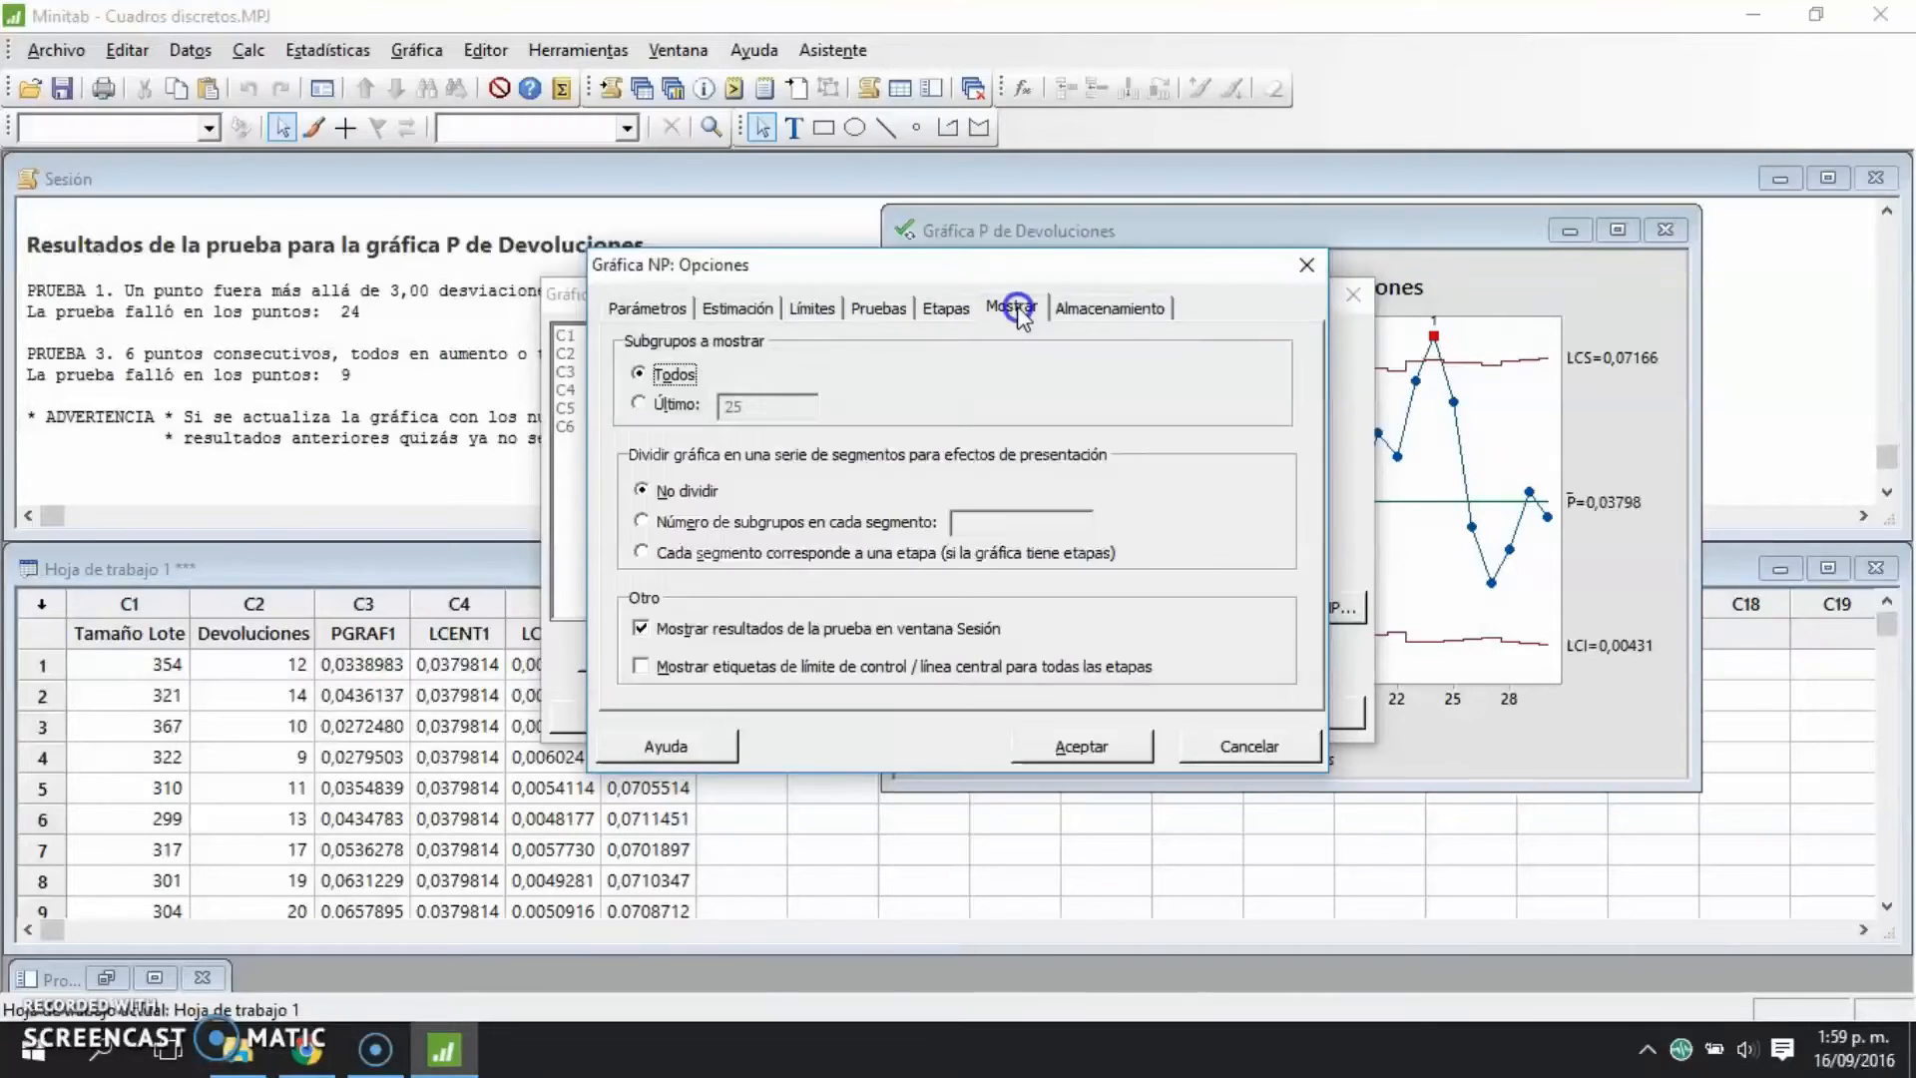
{"action": "left_click", "coordinate": [1106, 309]}
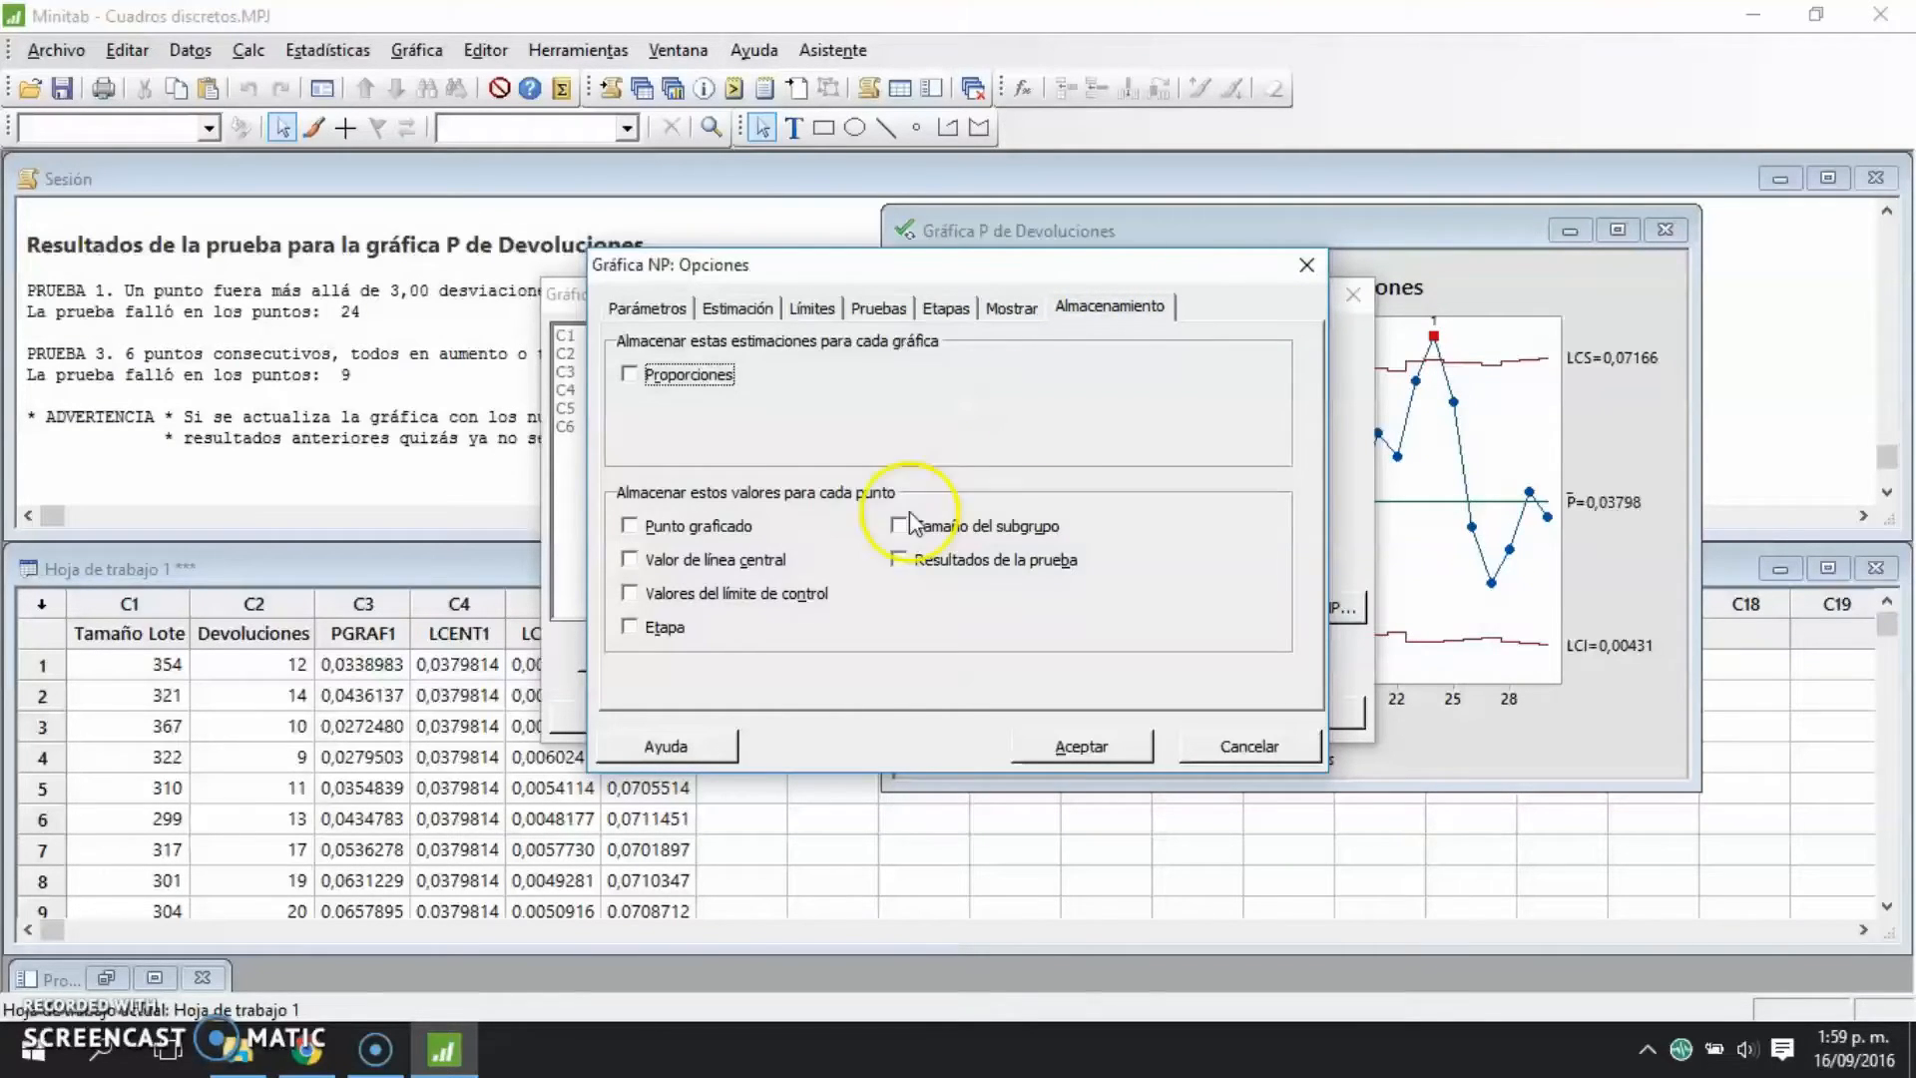
{"action": "left_click", "coordinate": [716, 529]}
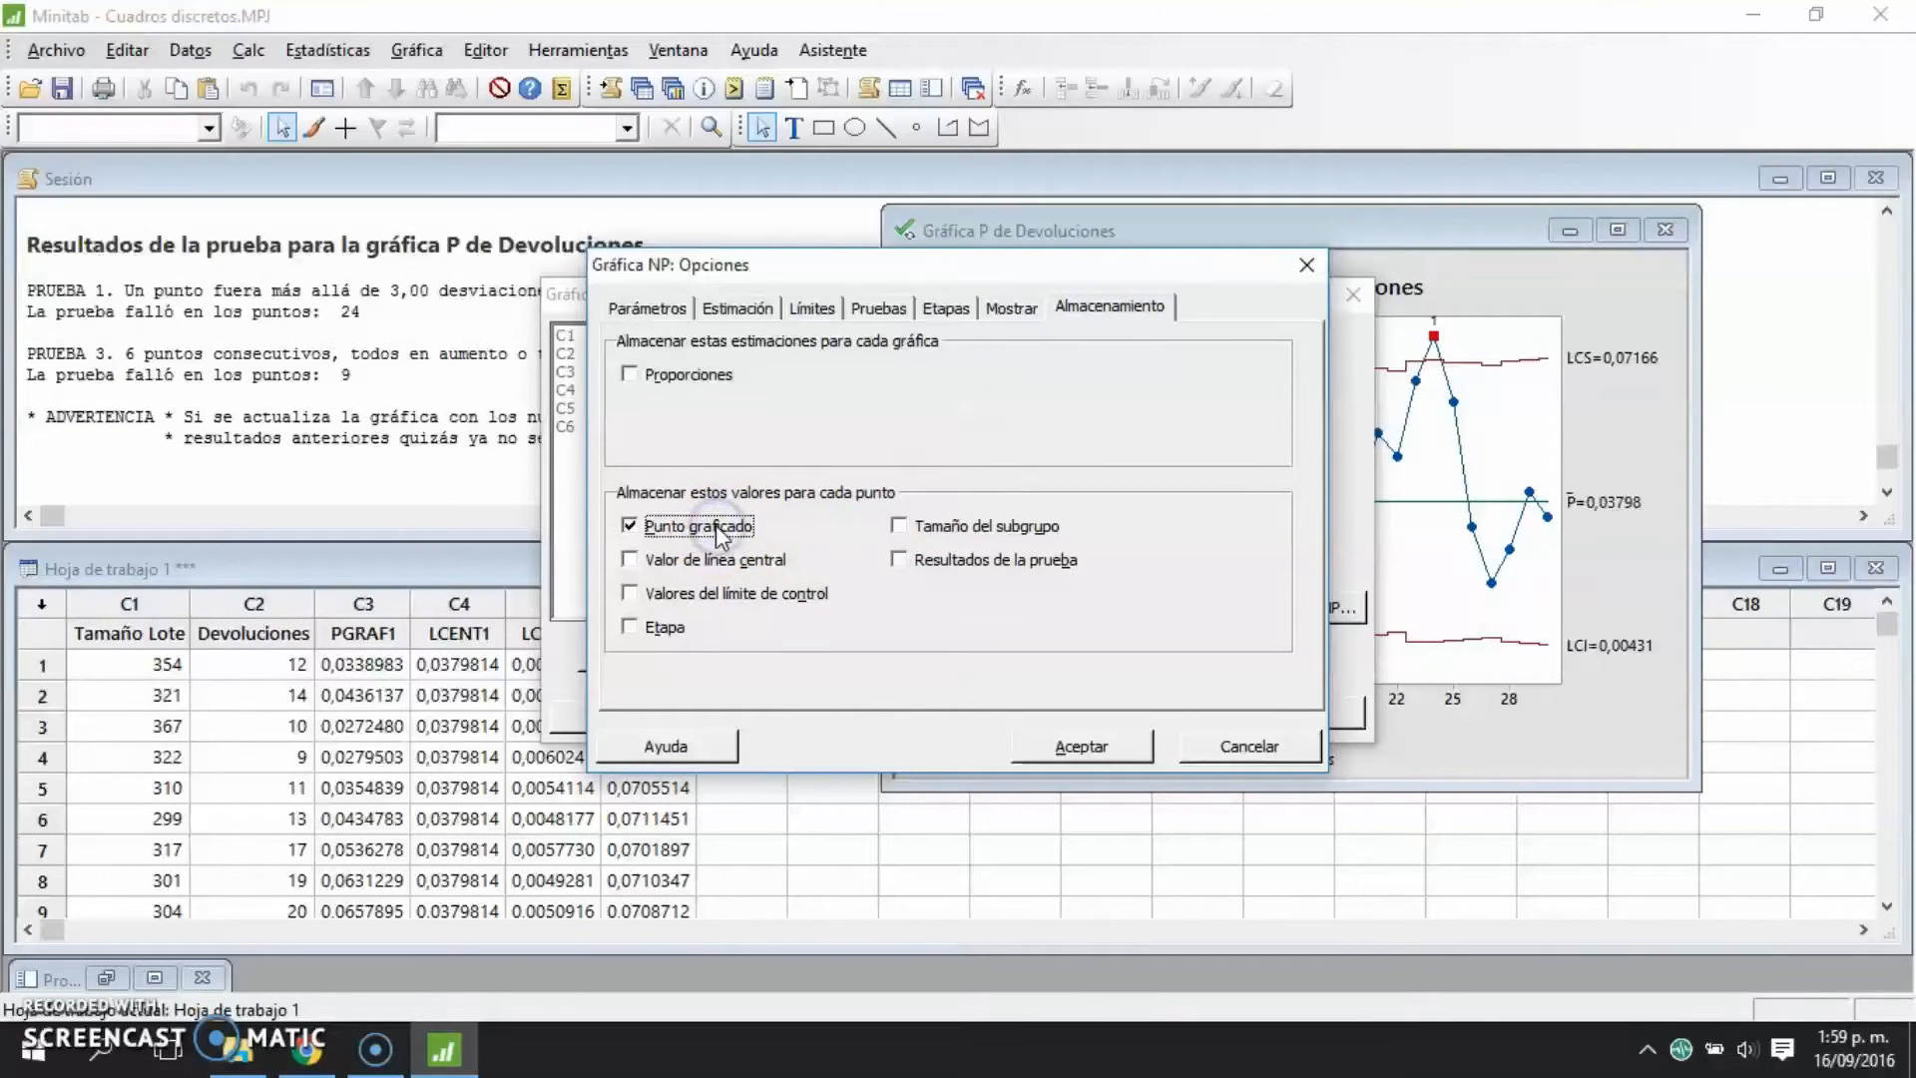
{"action": "left_click", "coordinate": [711, 563]}
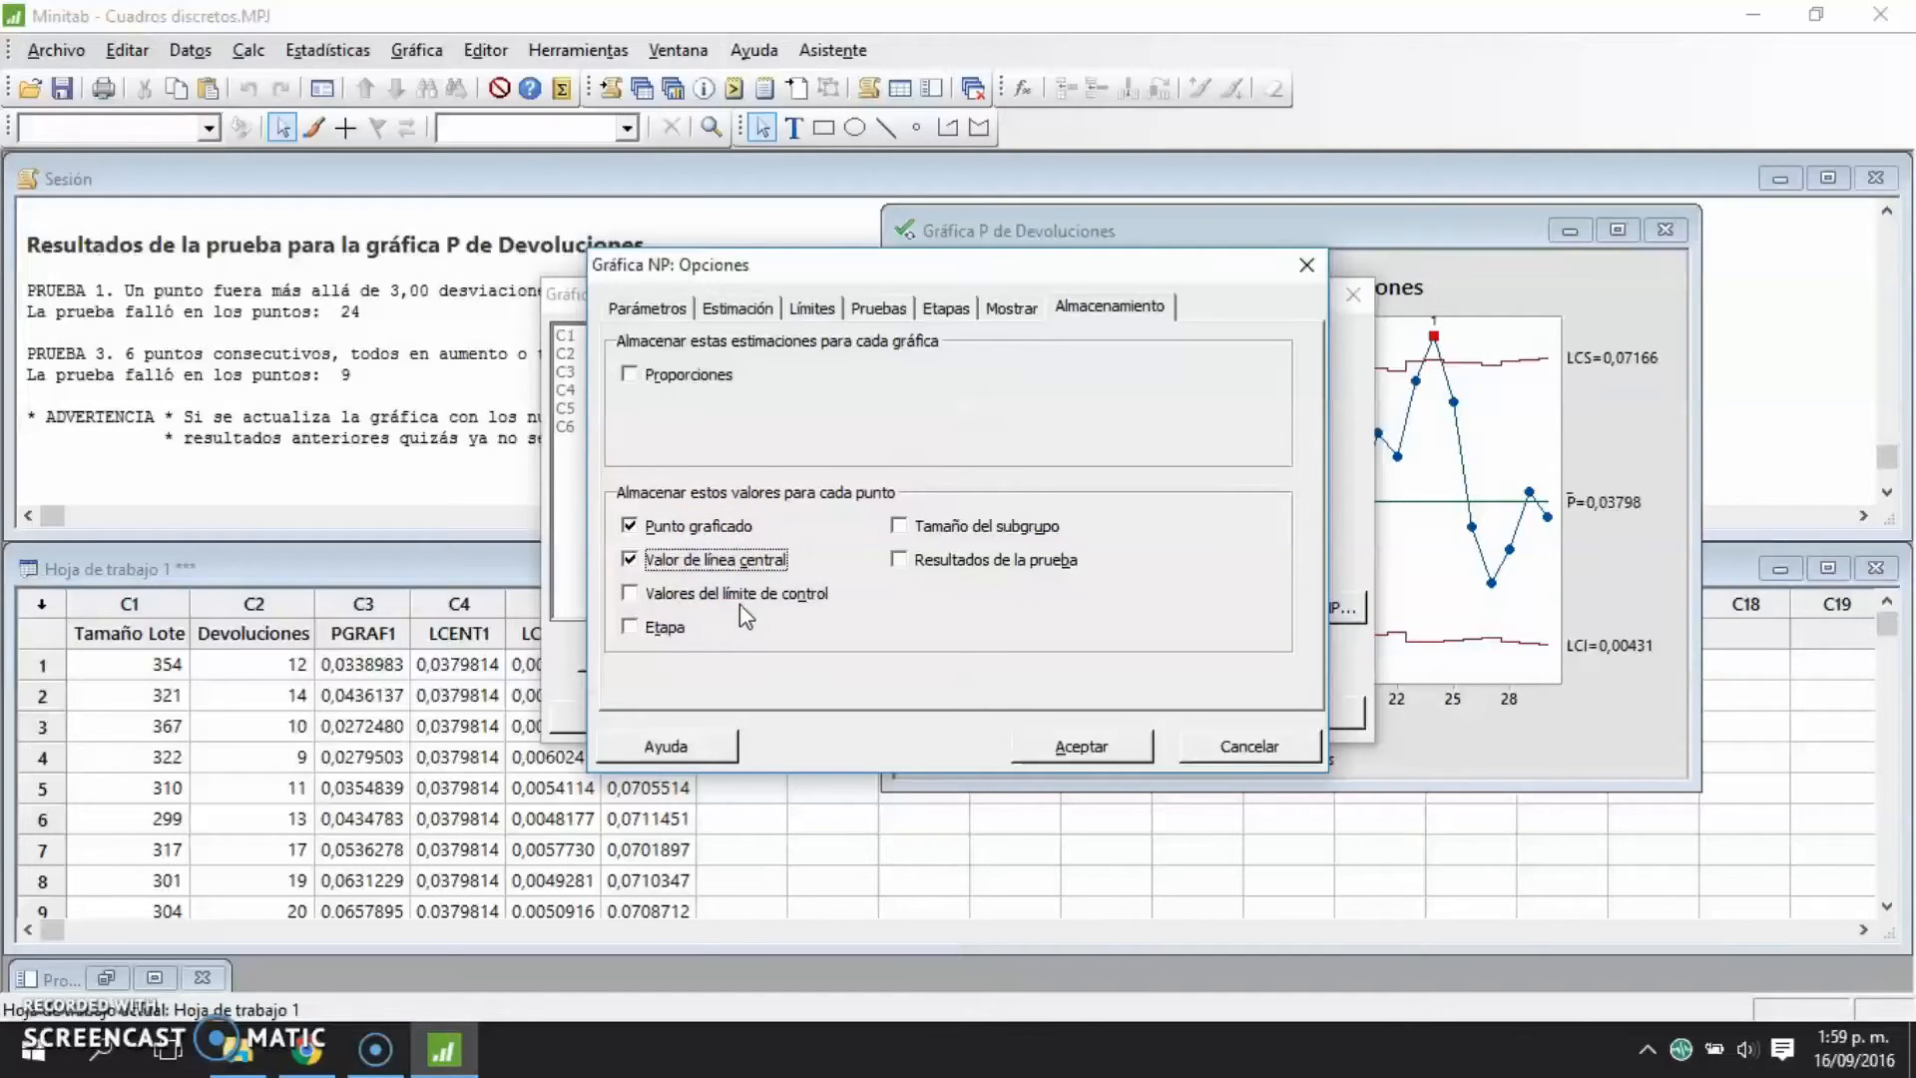
{"action": "left_click", "coordinate": [733, 599]}
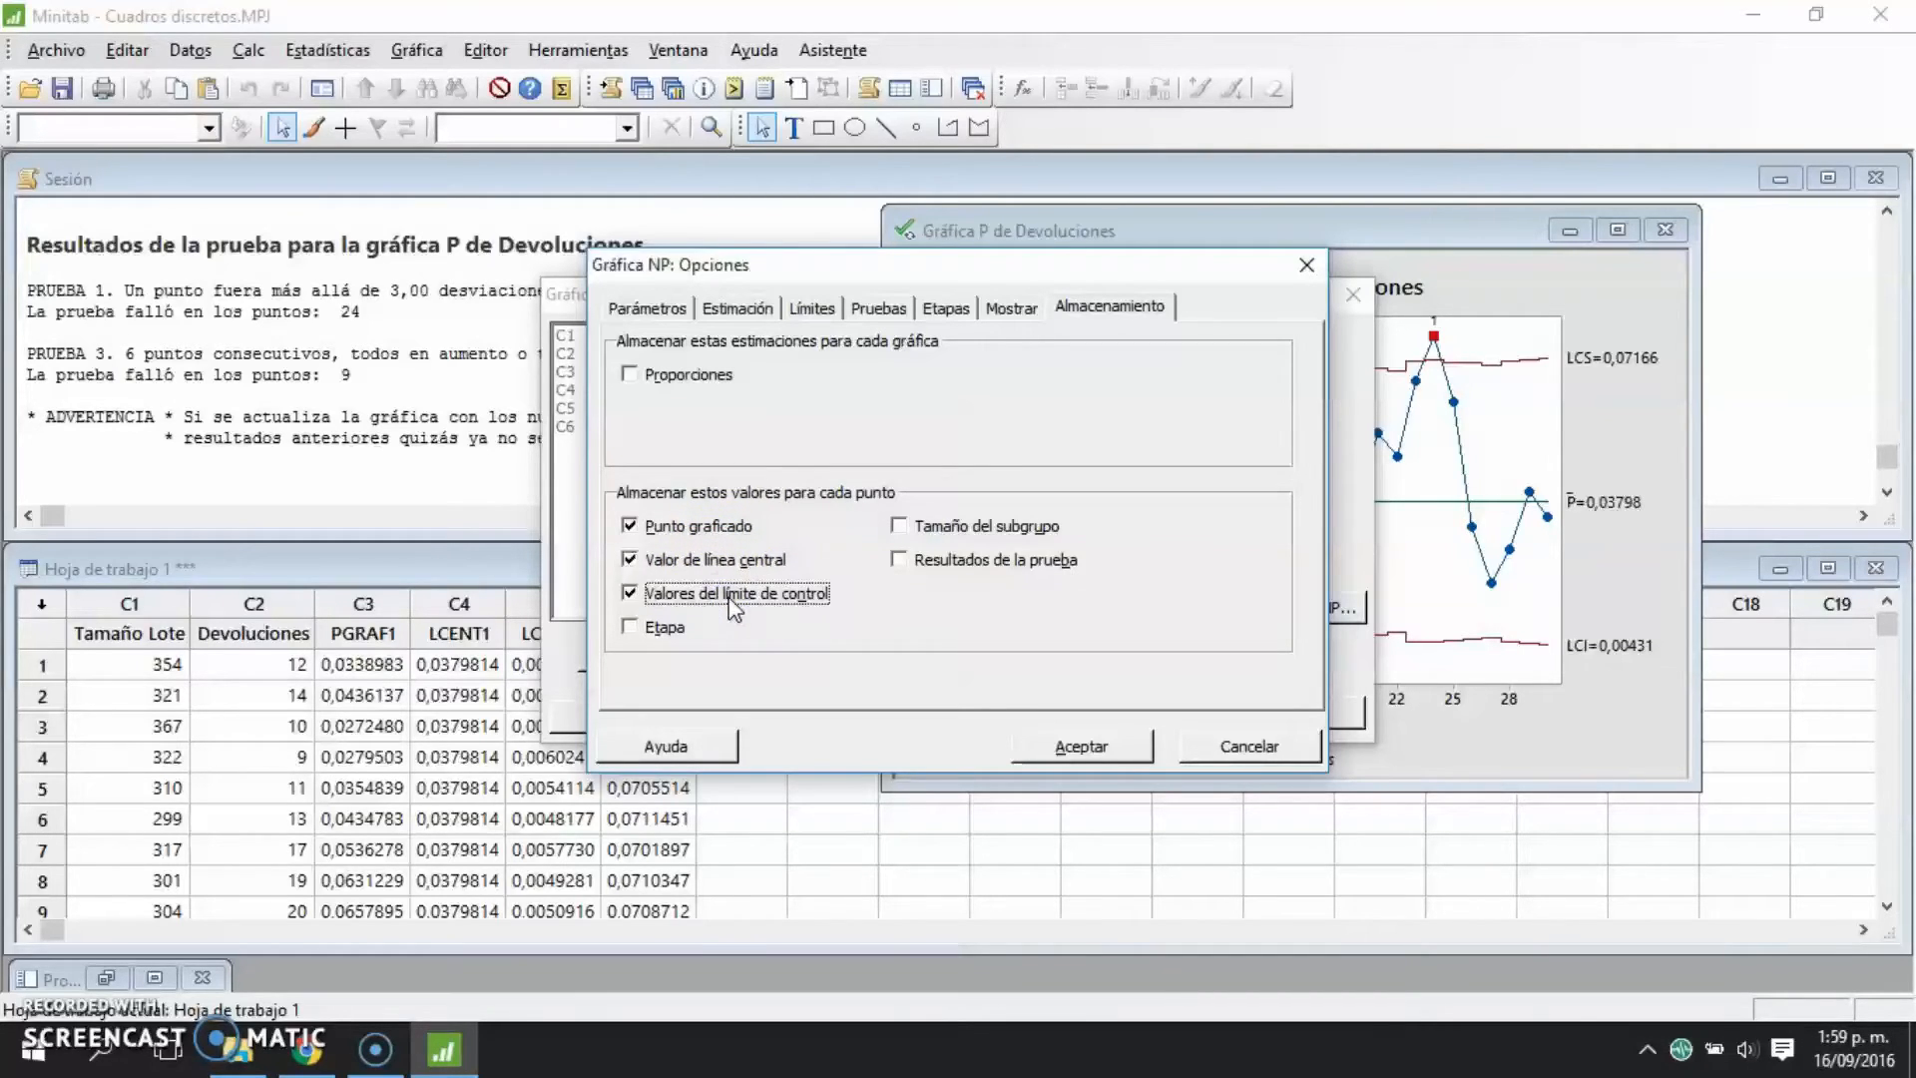
{"action": "left_click", "coordinate": [1081, 746]}
{"action": "left_click", "coordinate": [1120, 715]}
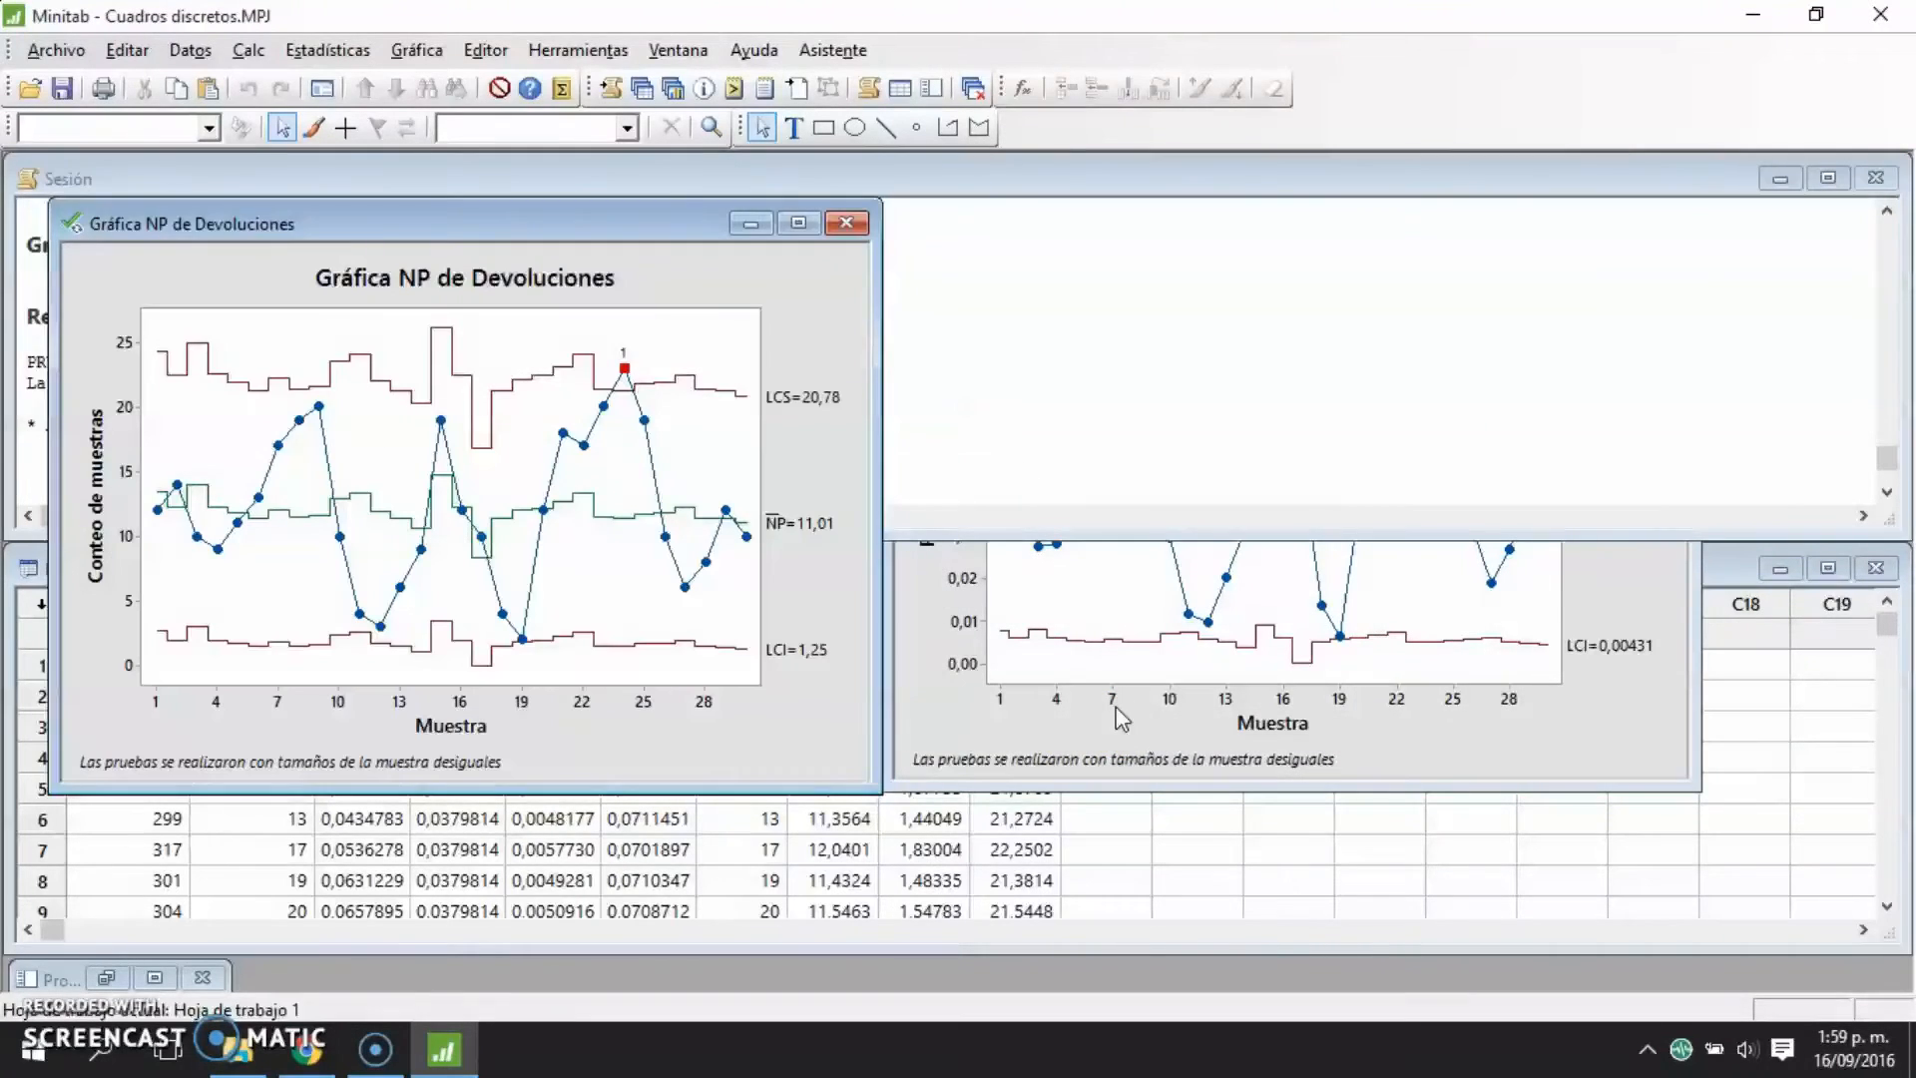
- Compare the NP chart with the P chart side by side, checking samples 9 and 24 and the center lines, and minimize both charts
{"action": "left_click", "coordinate": [960, 639]}
{"action": "left_click", "coordinate": [649, 225]}
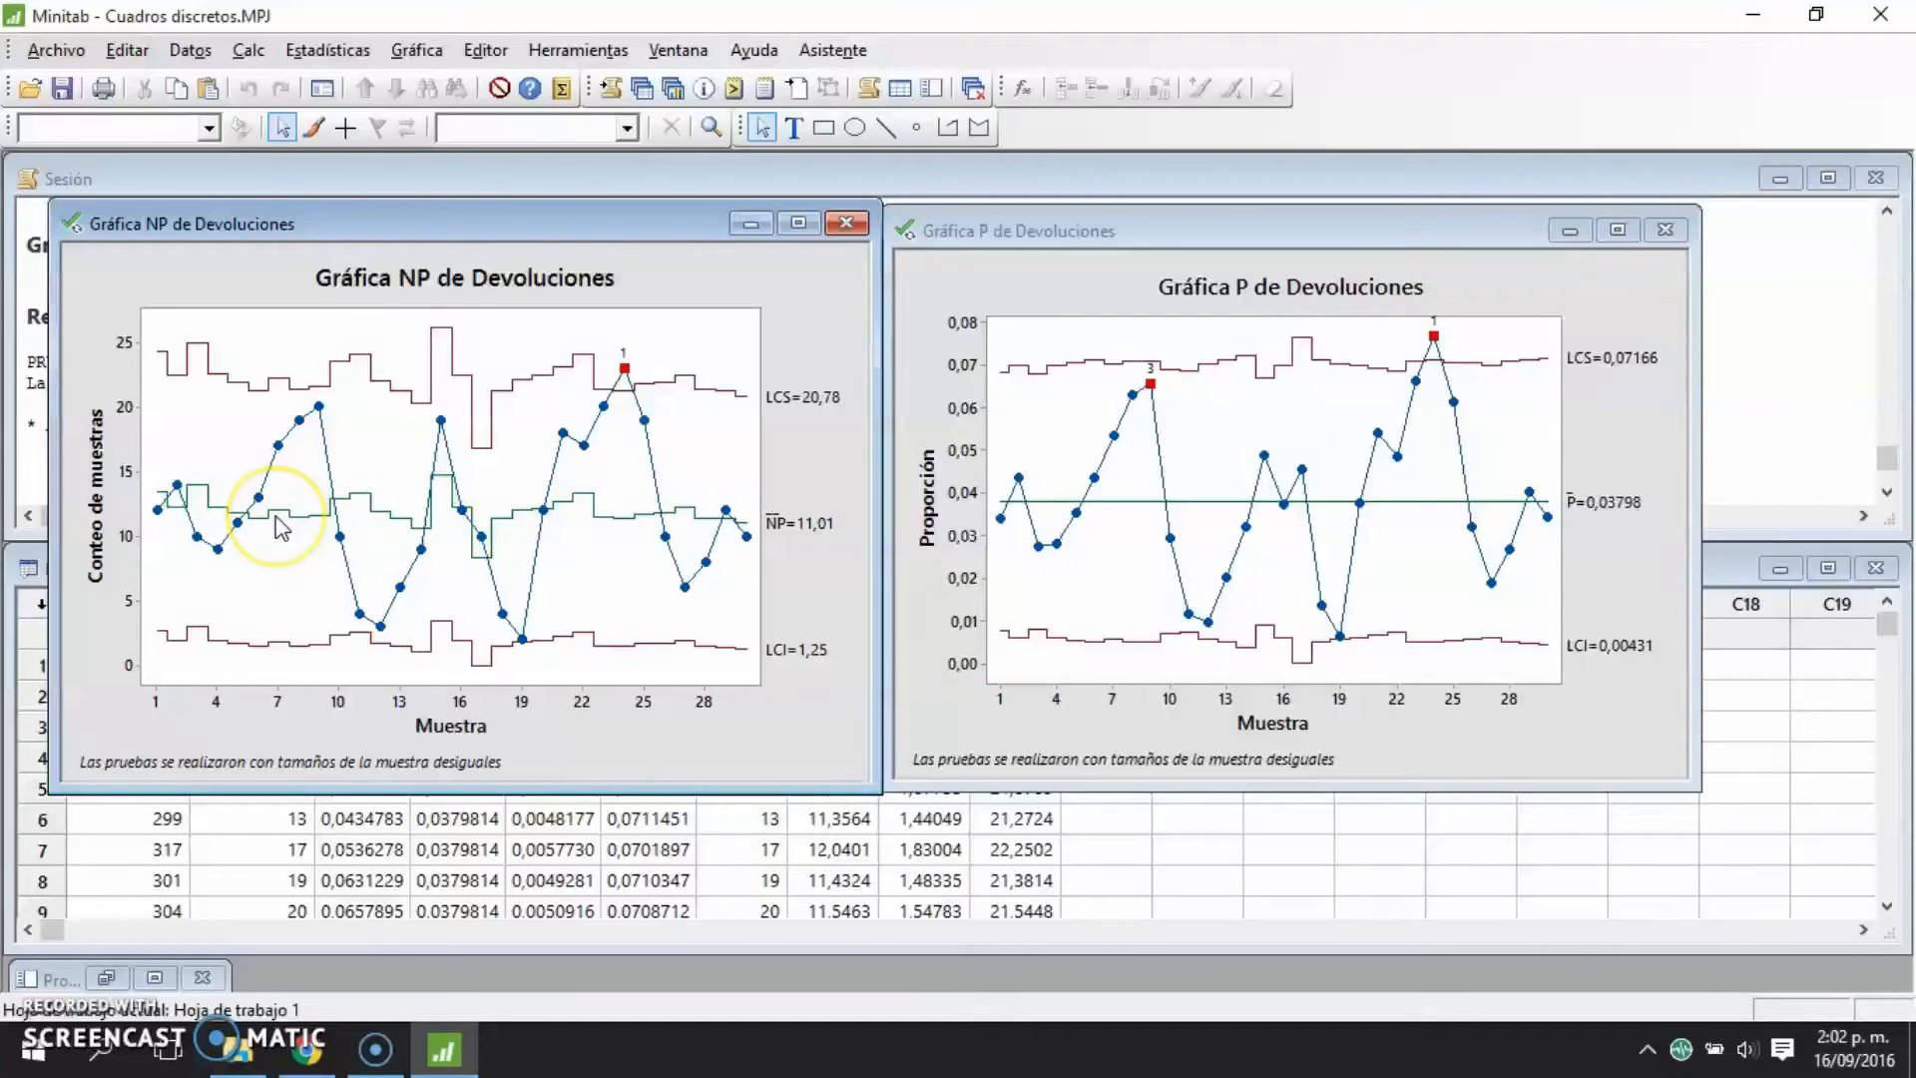
{"action": "mouse_move", "coordinate": [281, 528]}
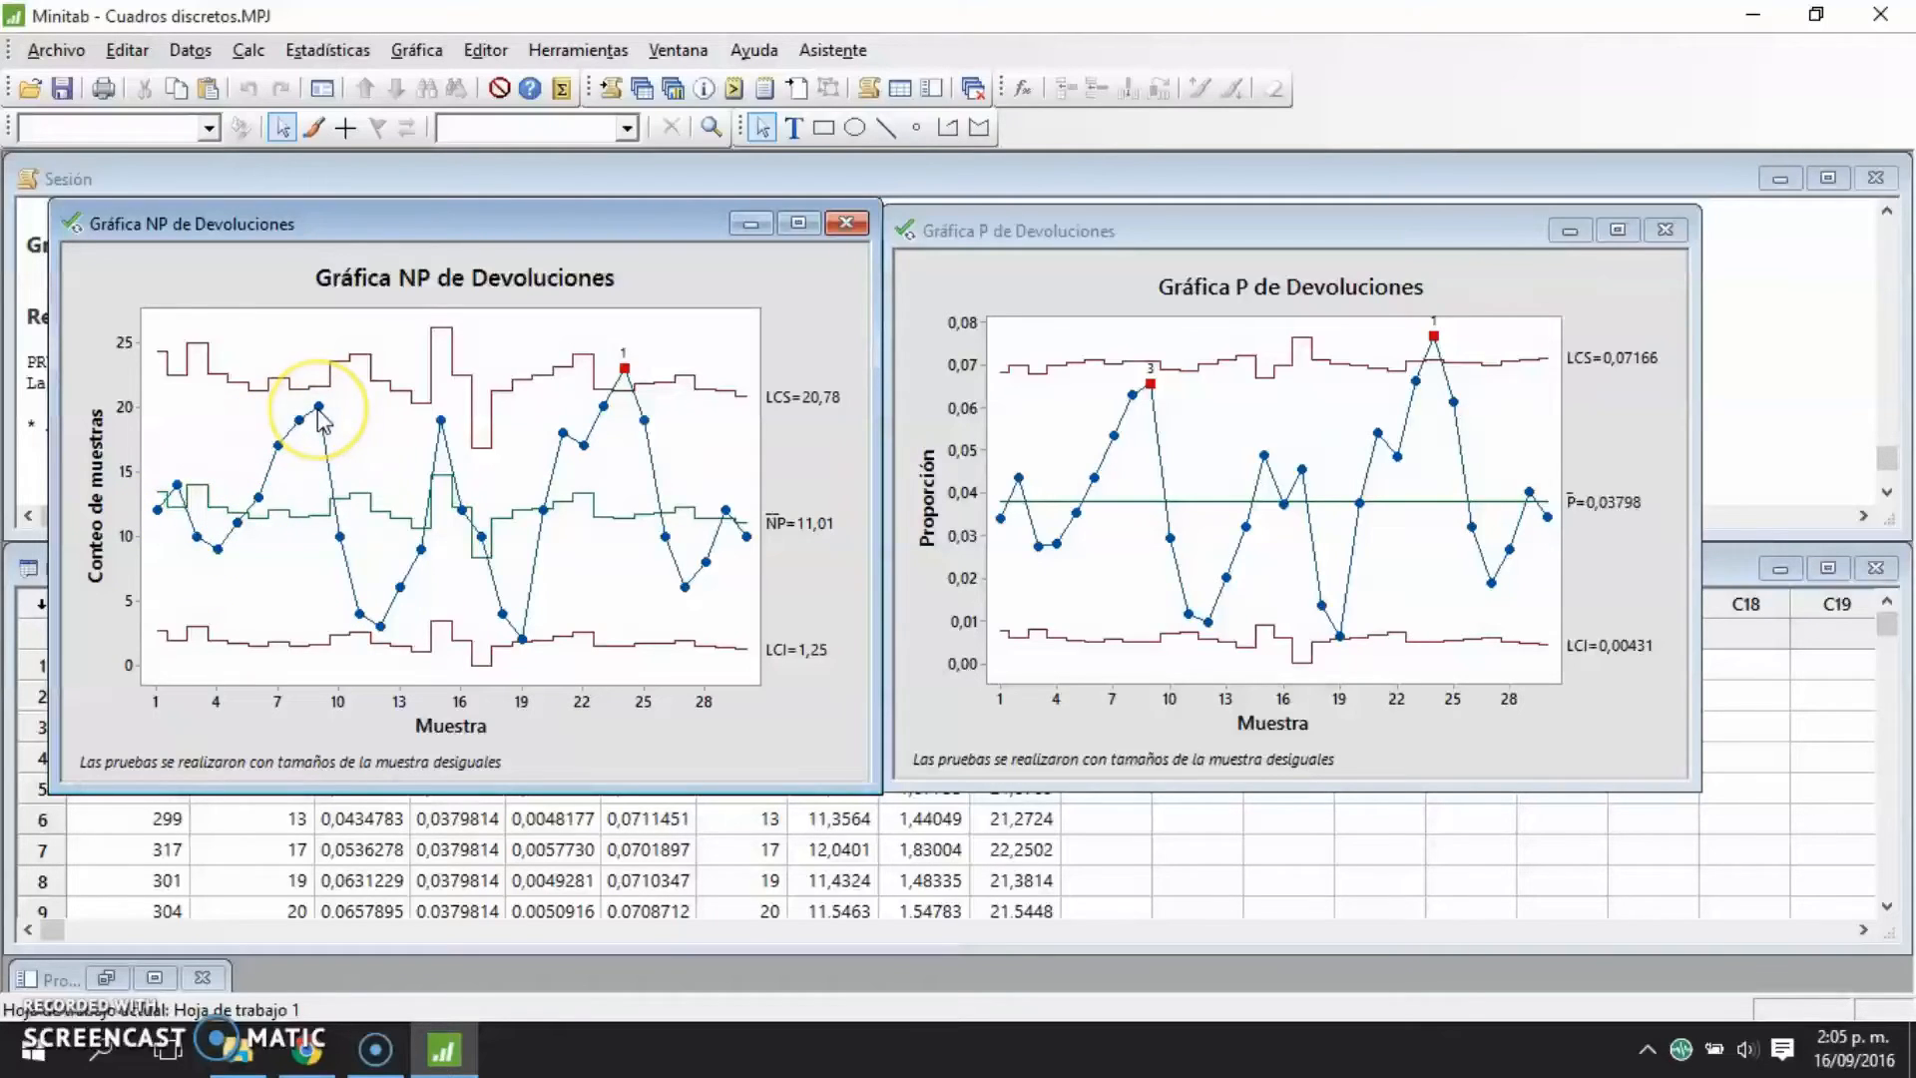
{"action": "mouse_move", "coordinate": [319, 419]}
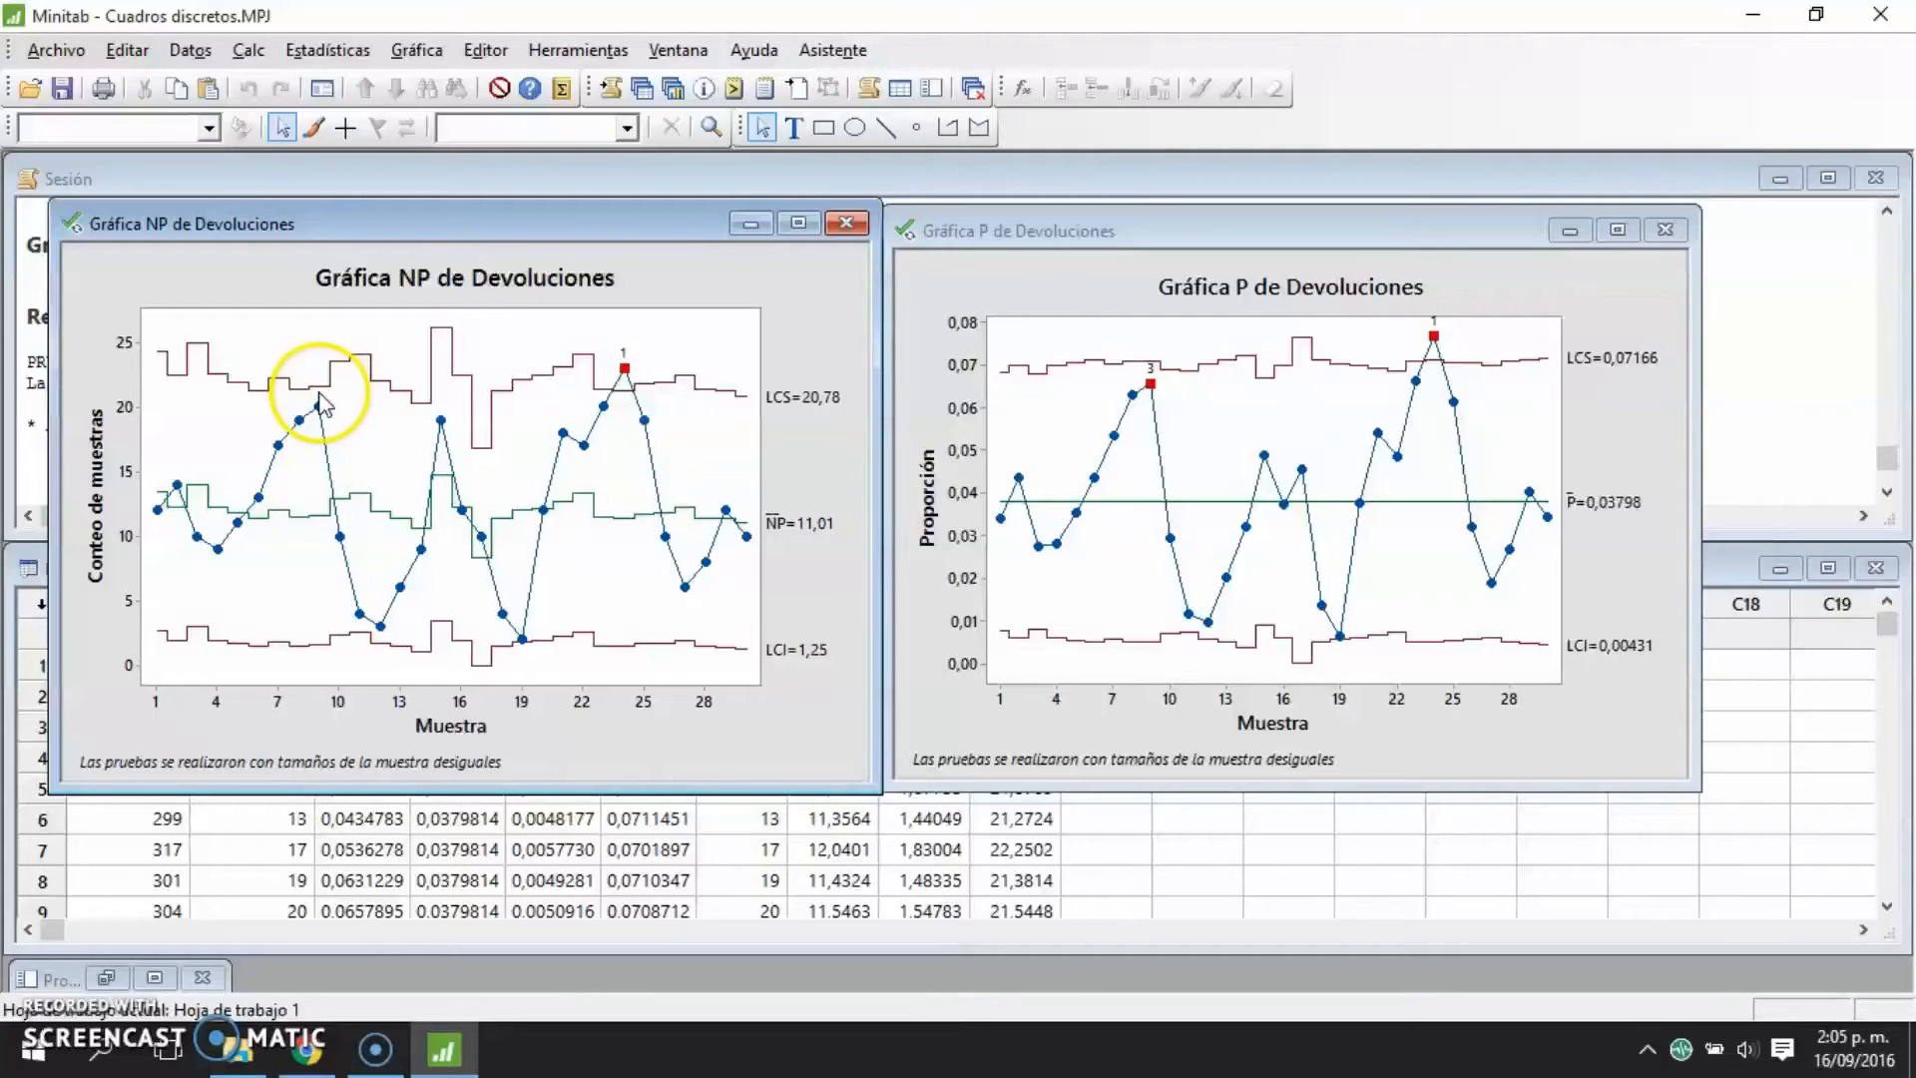
{"action": "mouse_move", "coordinate": [319, 407]}
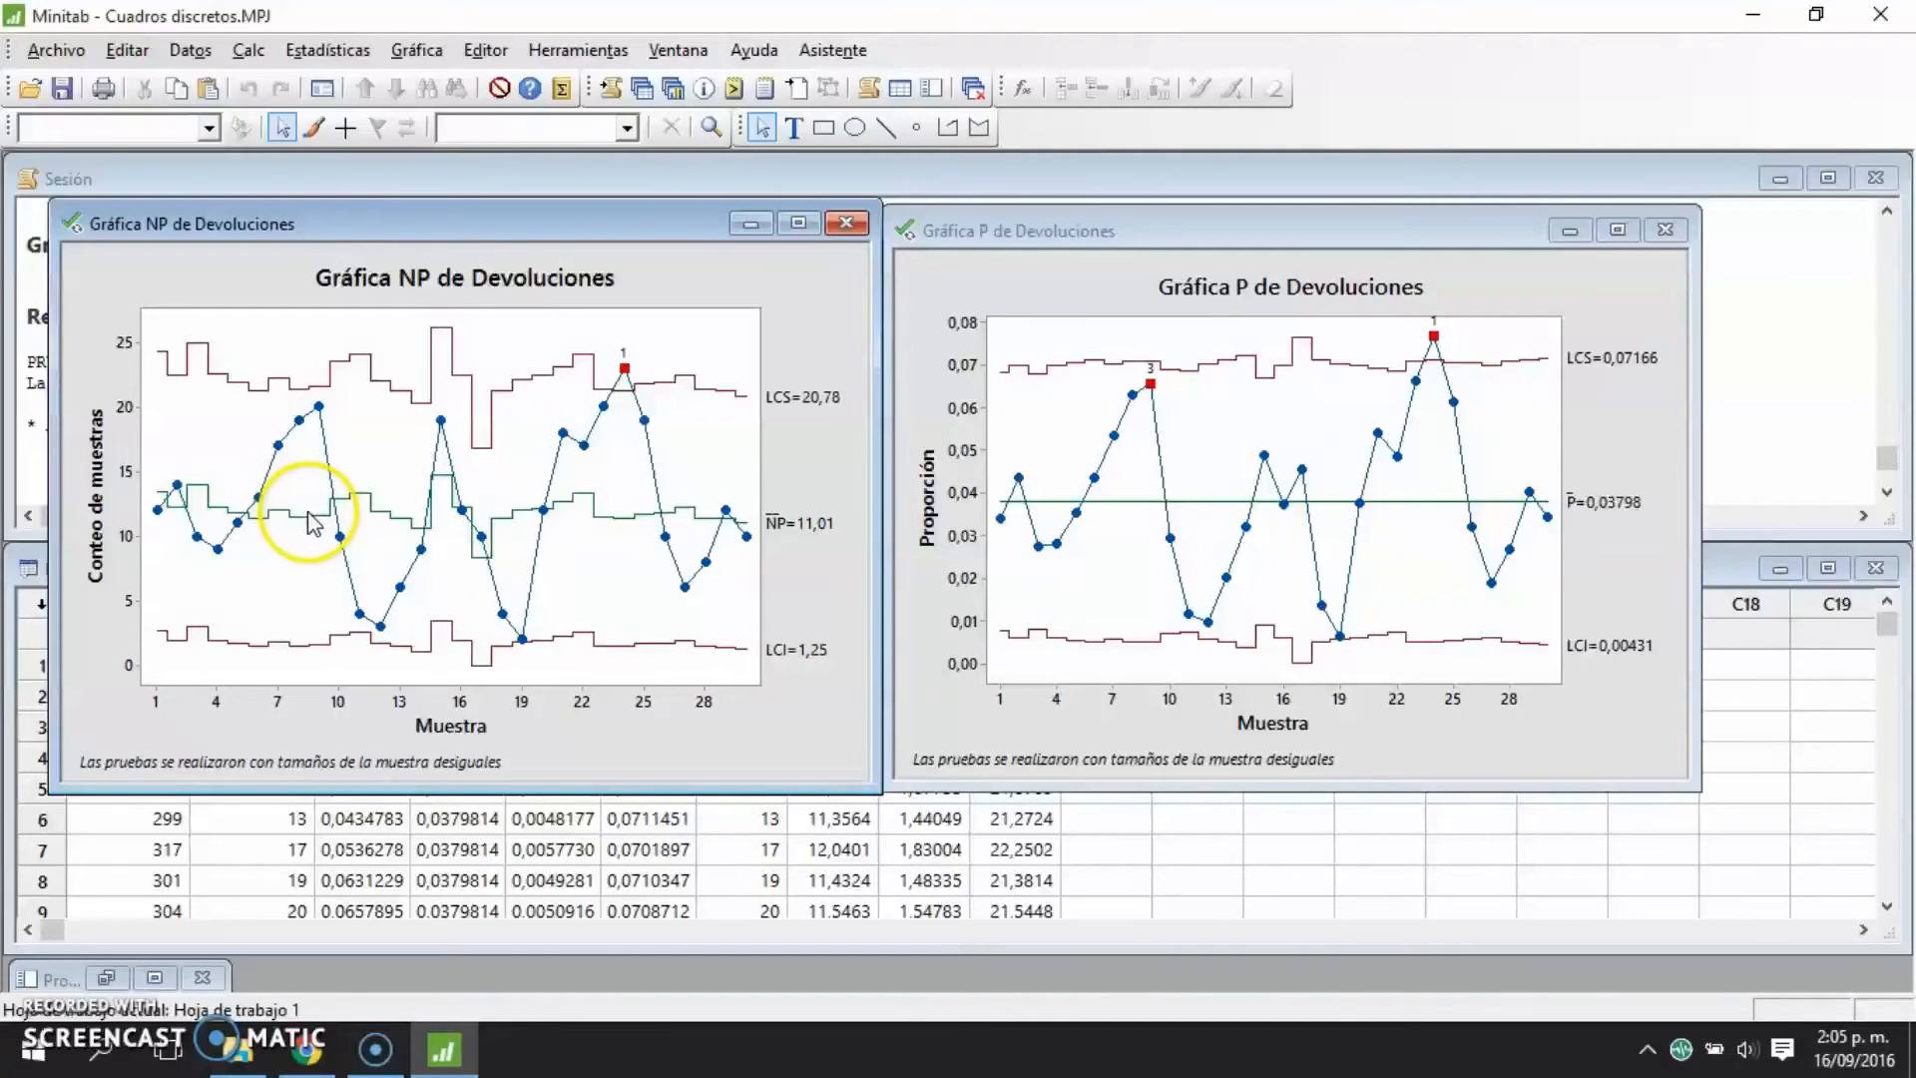
{"action": "mouse_move", "coordinate": [315, 521]}
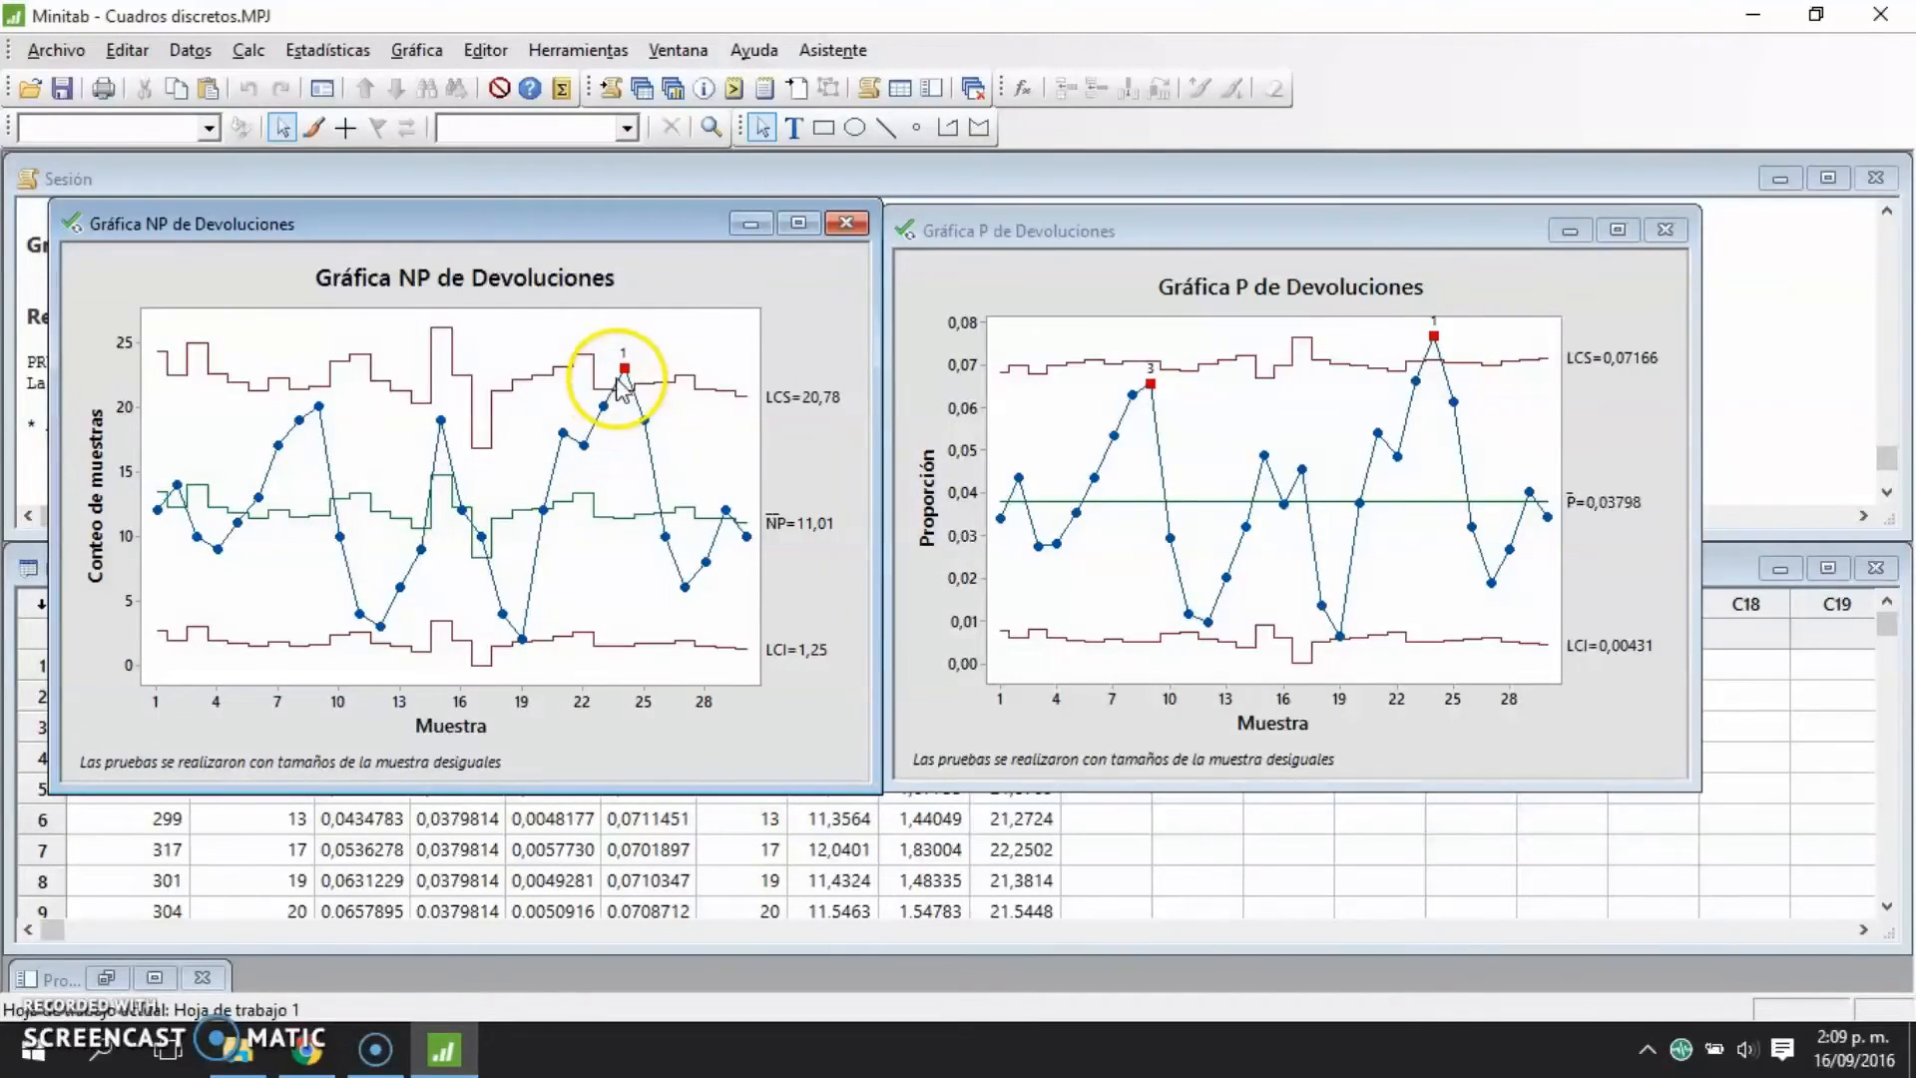
{"action": "mouse_move", "coordinate": [626, 371]}
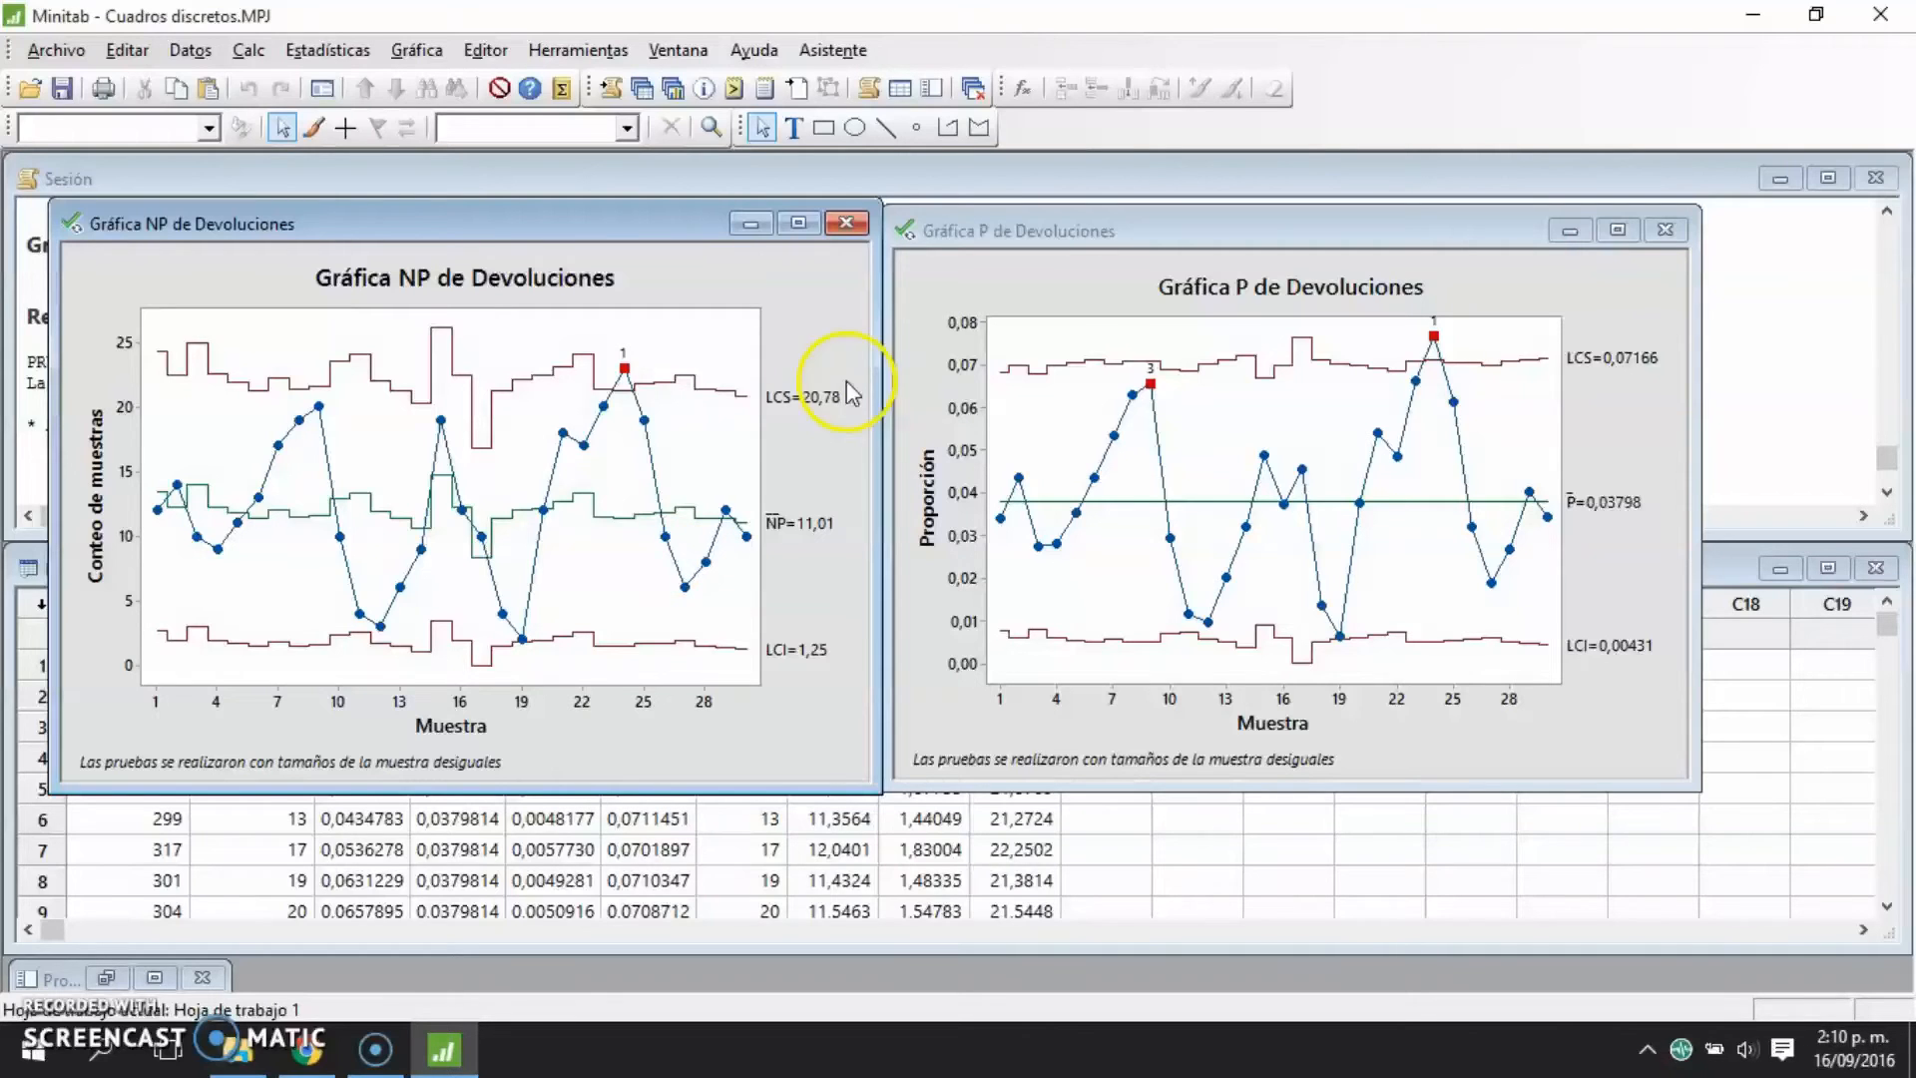
{"action": "left_click", "coordinate": [752, 226]}
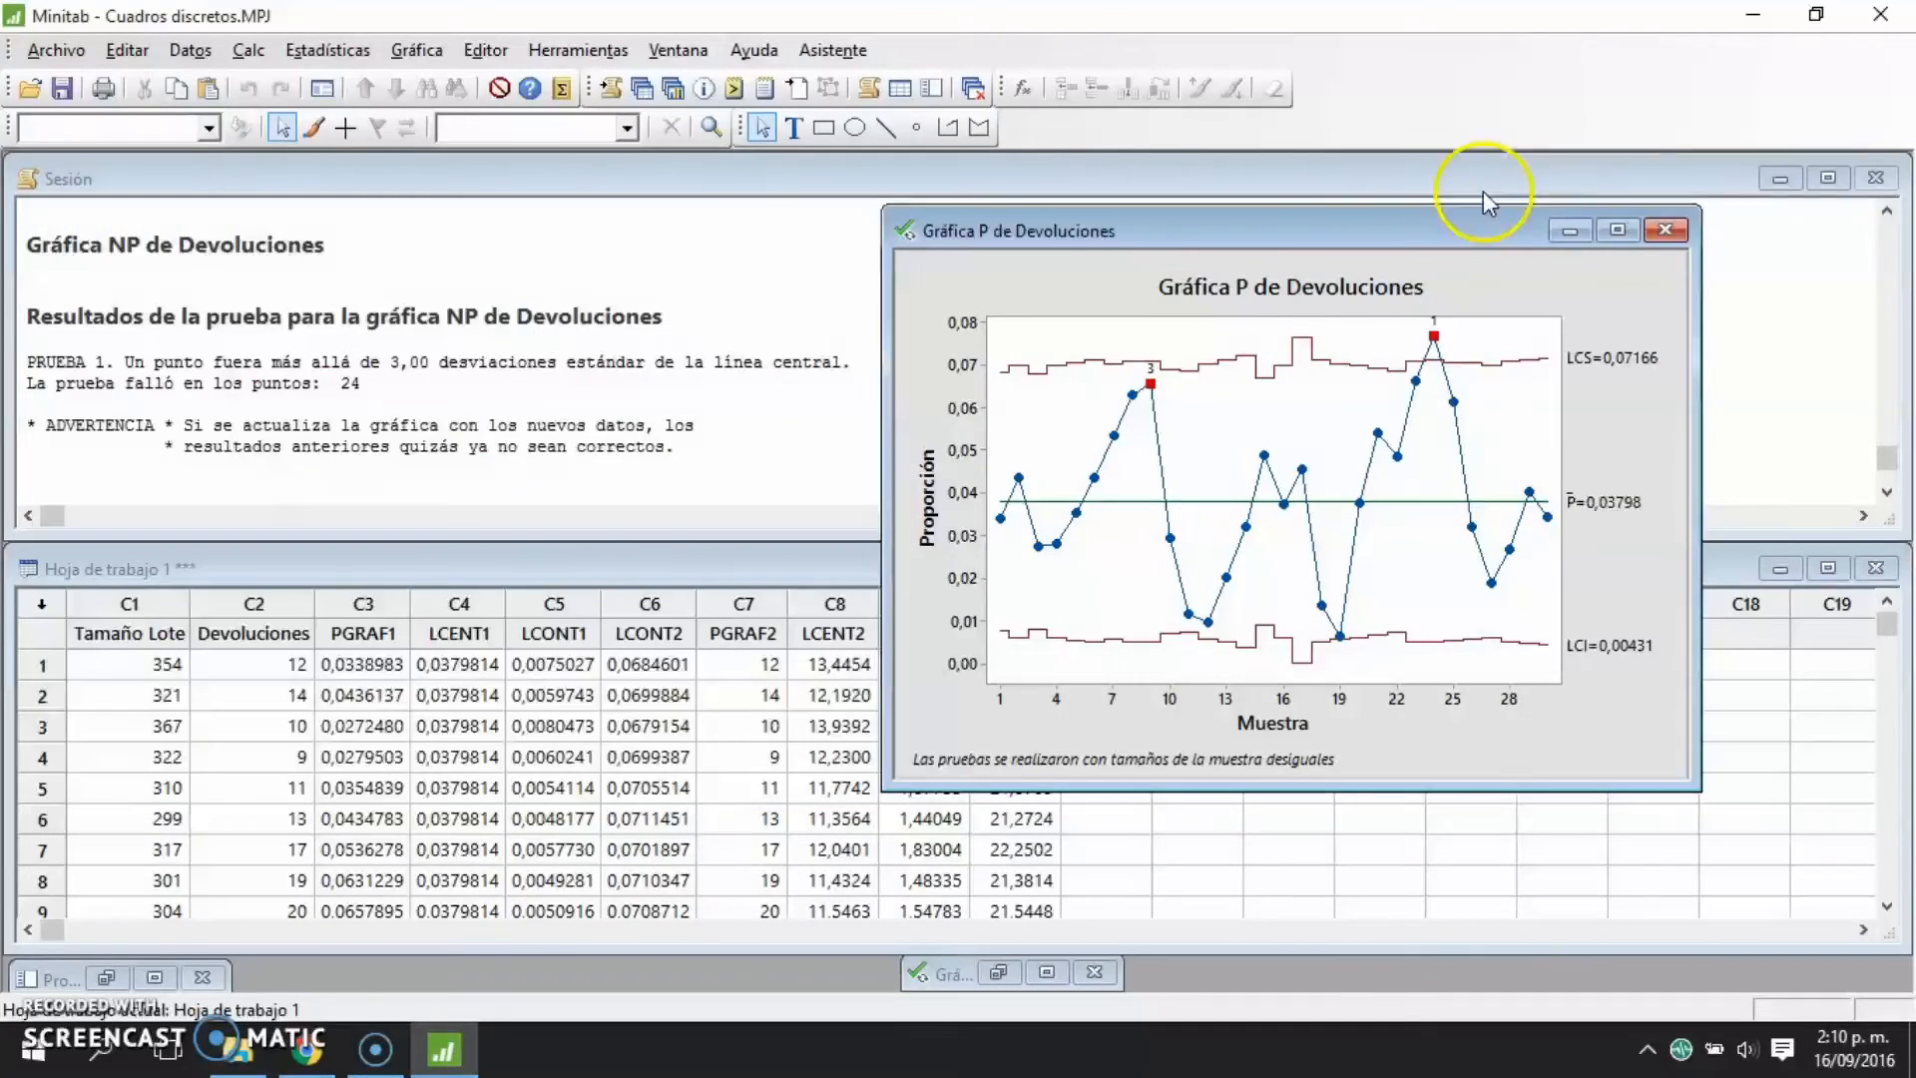
{"action": "left_click", "coordinate": [1568, 230]}
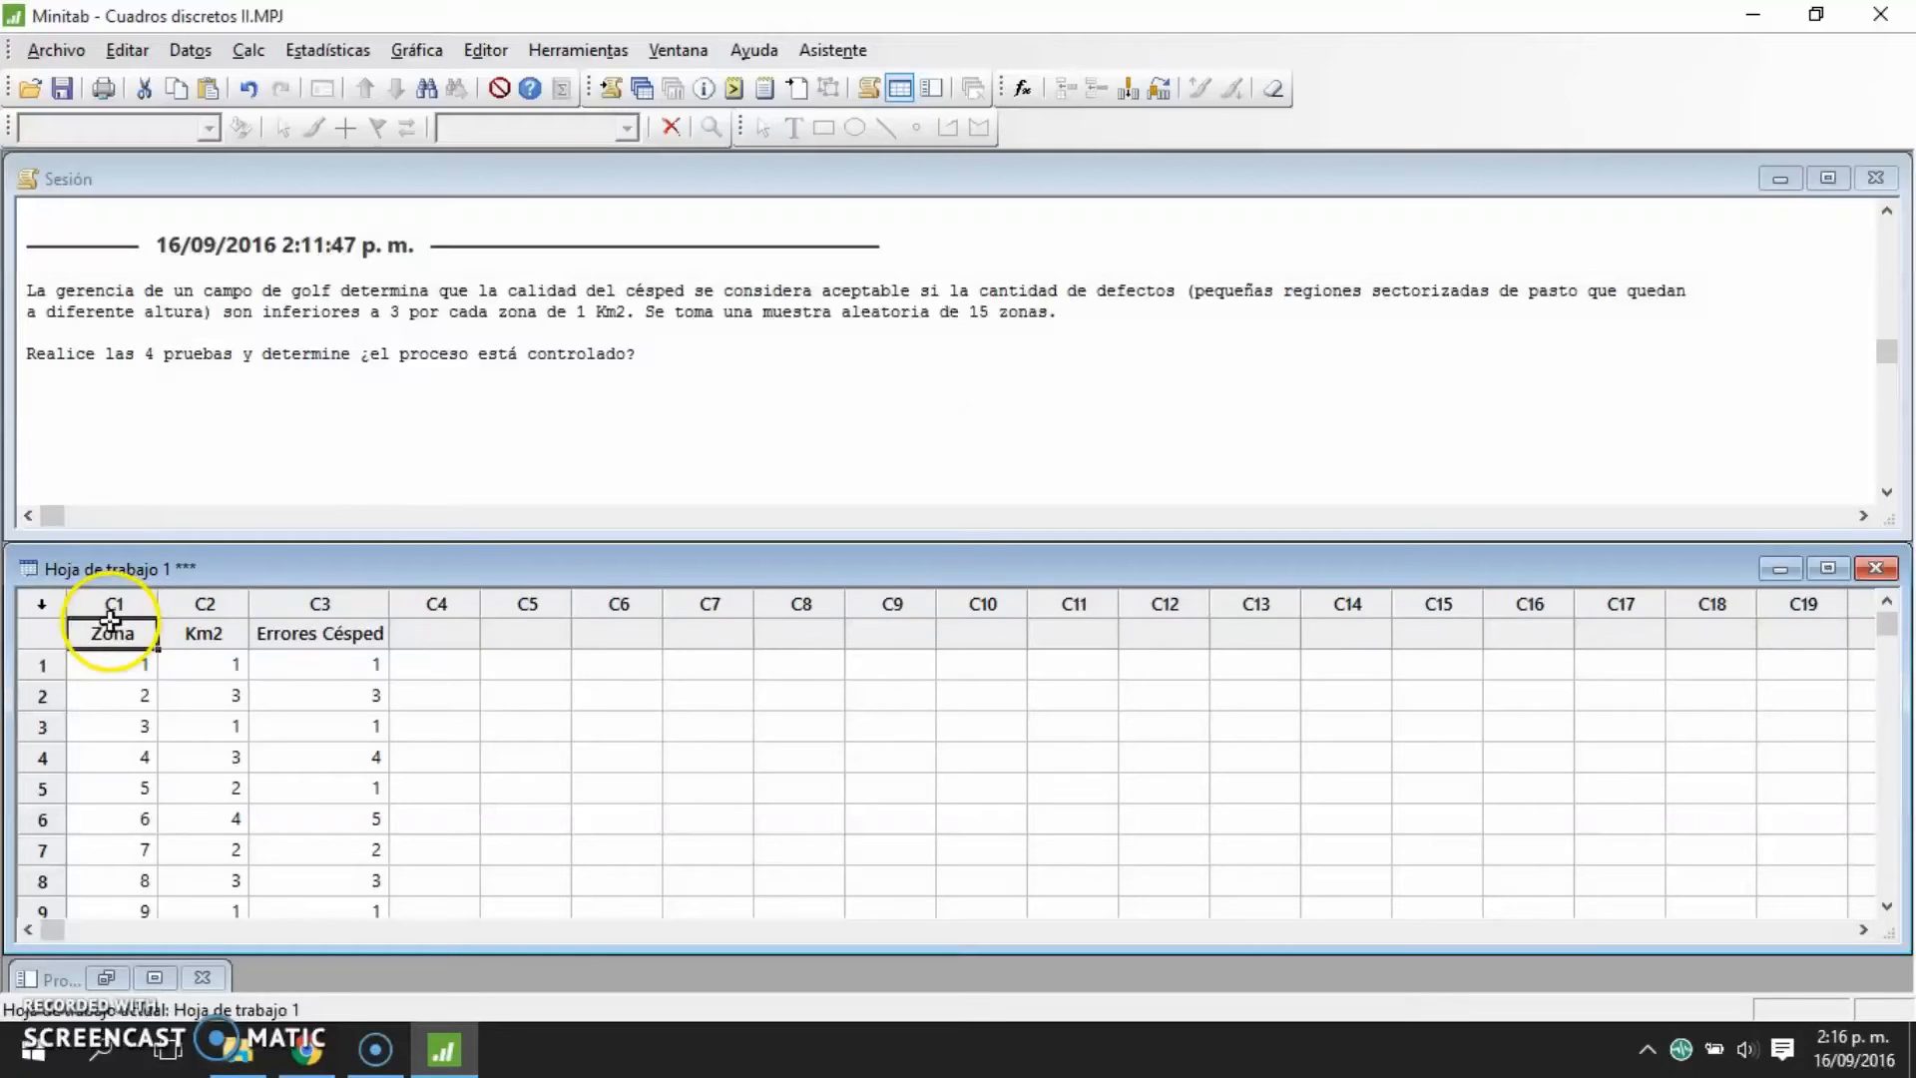
- Review the golf course lawn data by going through the Zona and Errores Césped columns down to the last zone
{"action": "mouse_move", "coordinate": [100, 663]}
{"action": "left_mouse_down"}
{"action": "mouse_move", "coordinate": [85, 997]}
{"action": "mouse_move", "coordinate": [121, 658]}
{"action": "left_mouse_up"}
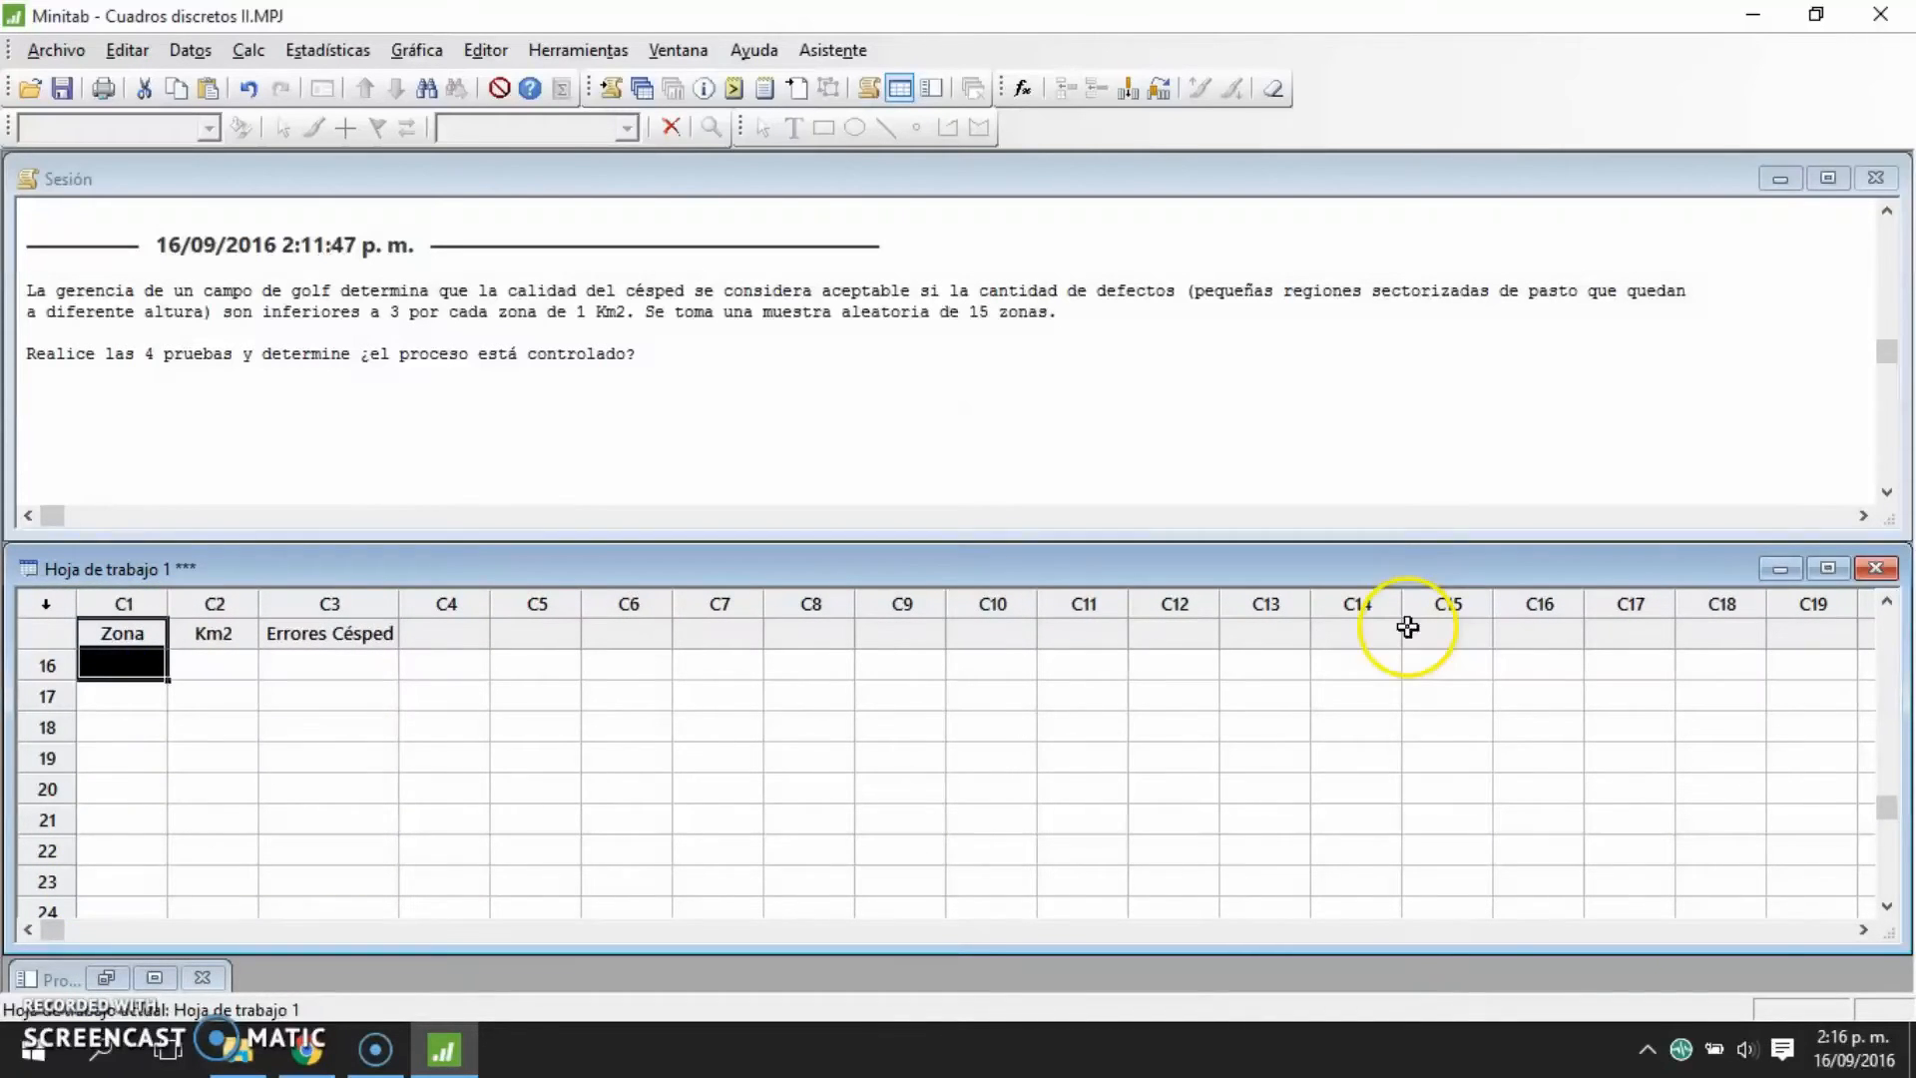
{"action": "left_click_drag", "start_coordinate": [1884, 806], "coordinate": [1873, 560]}
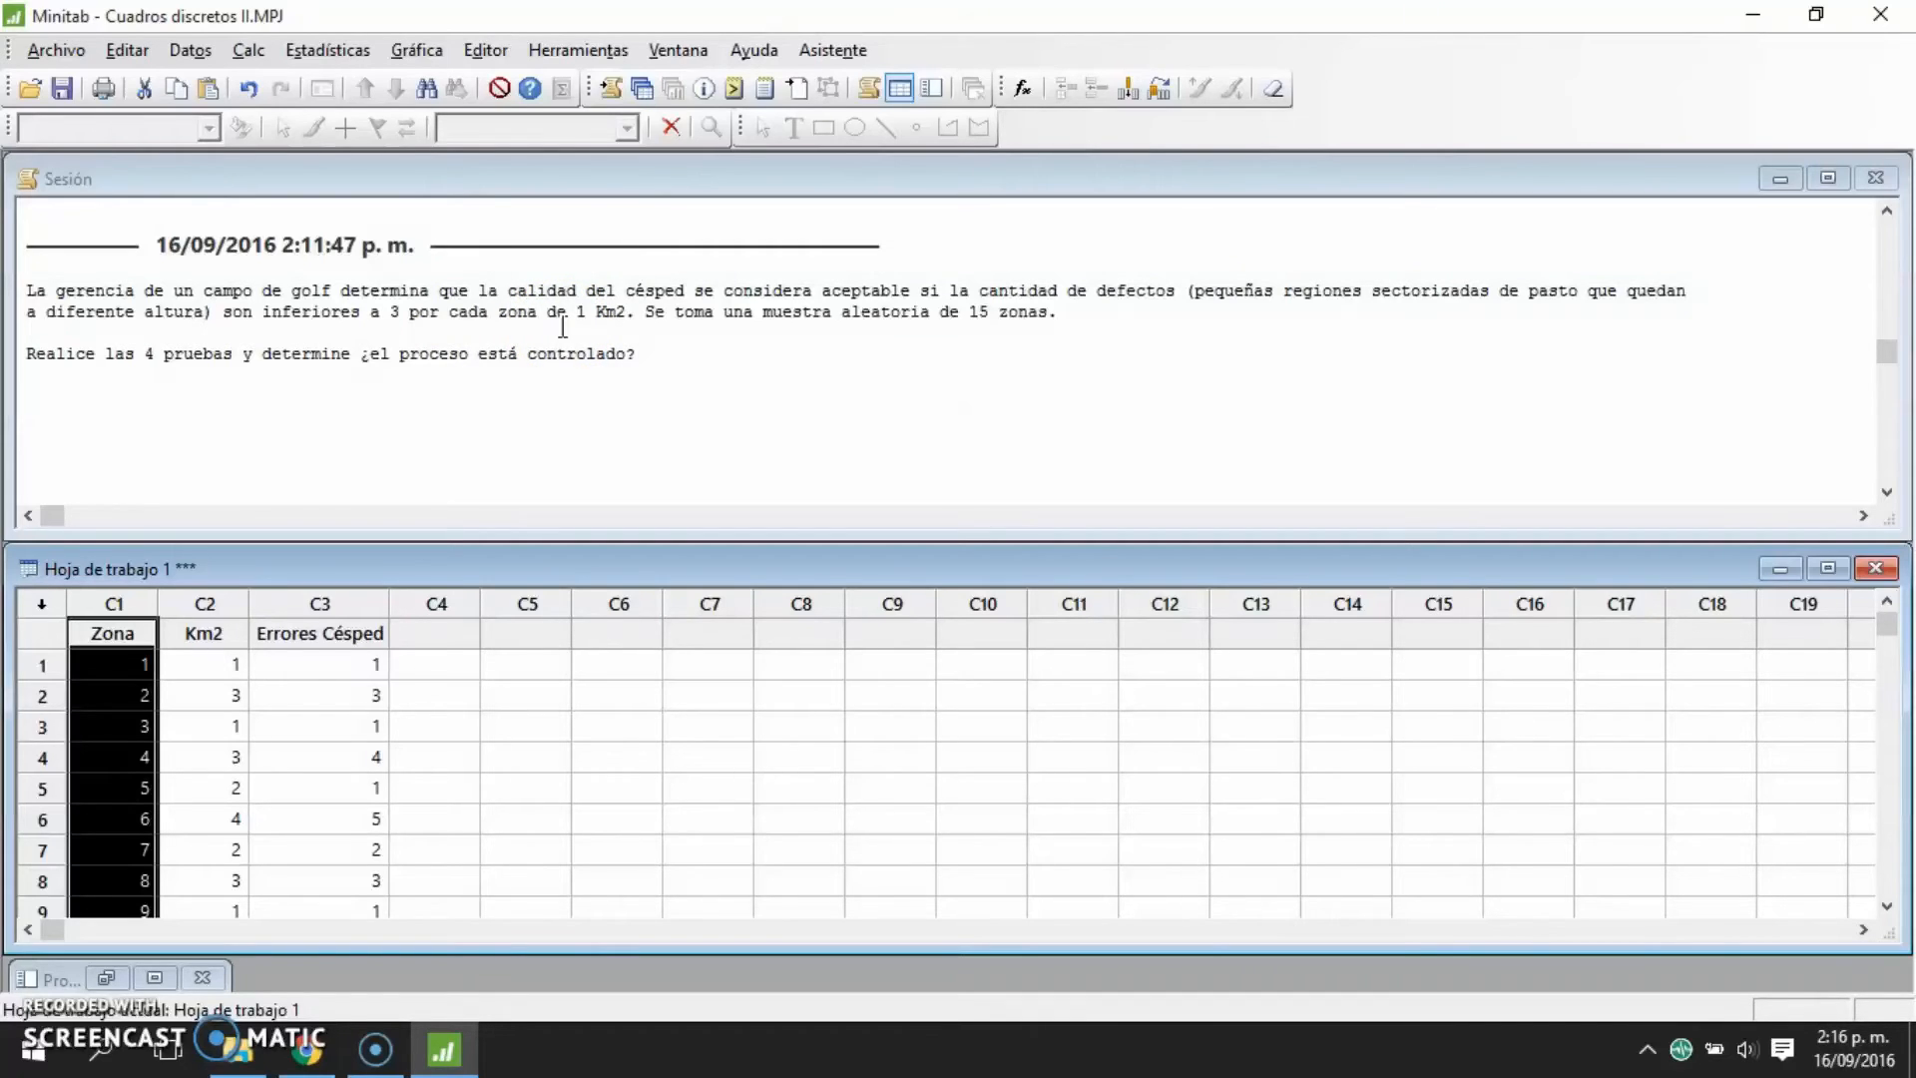
{"action": "left_click_drag", "start_coordinate": [345, 635], "coordinate": [333, 799]}
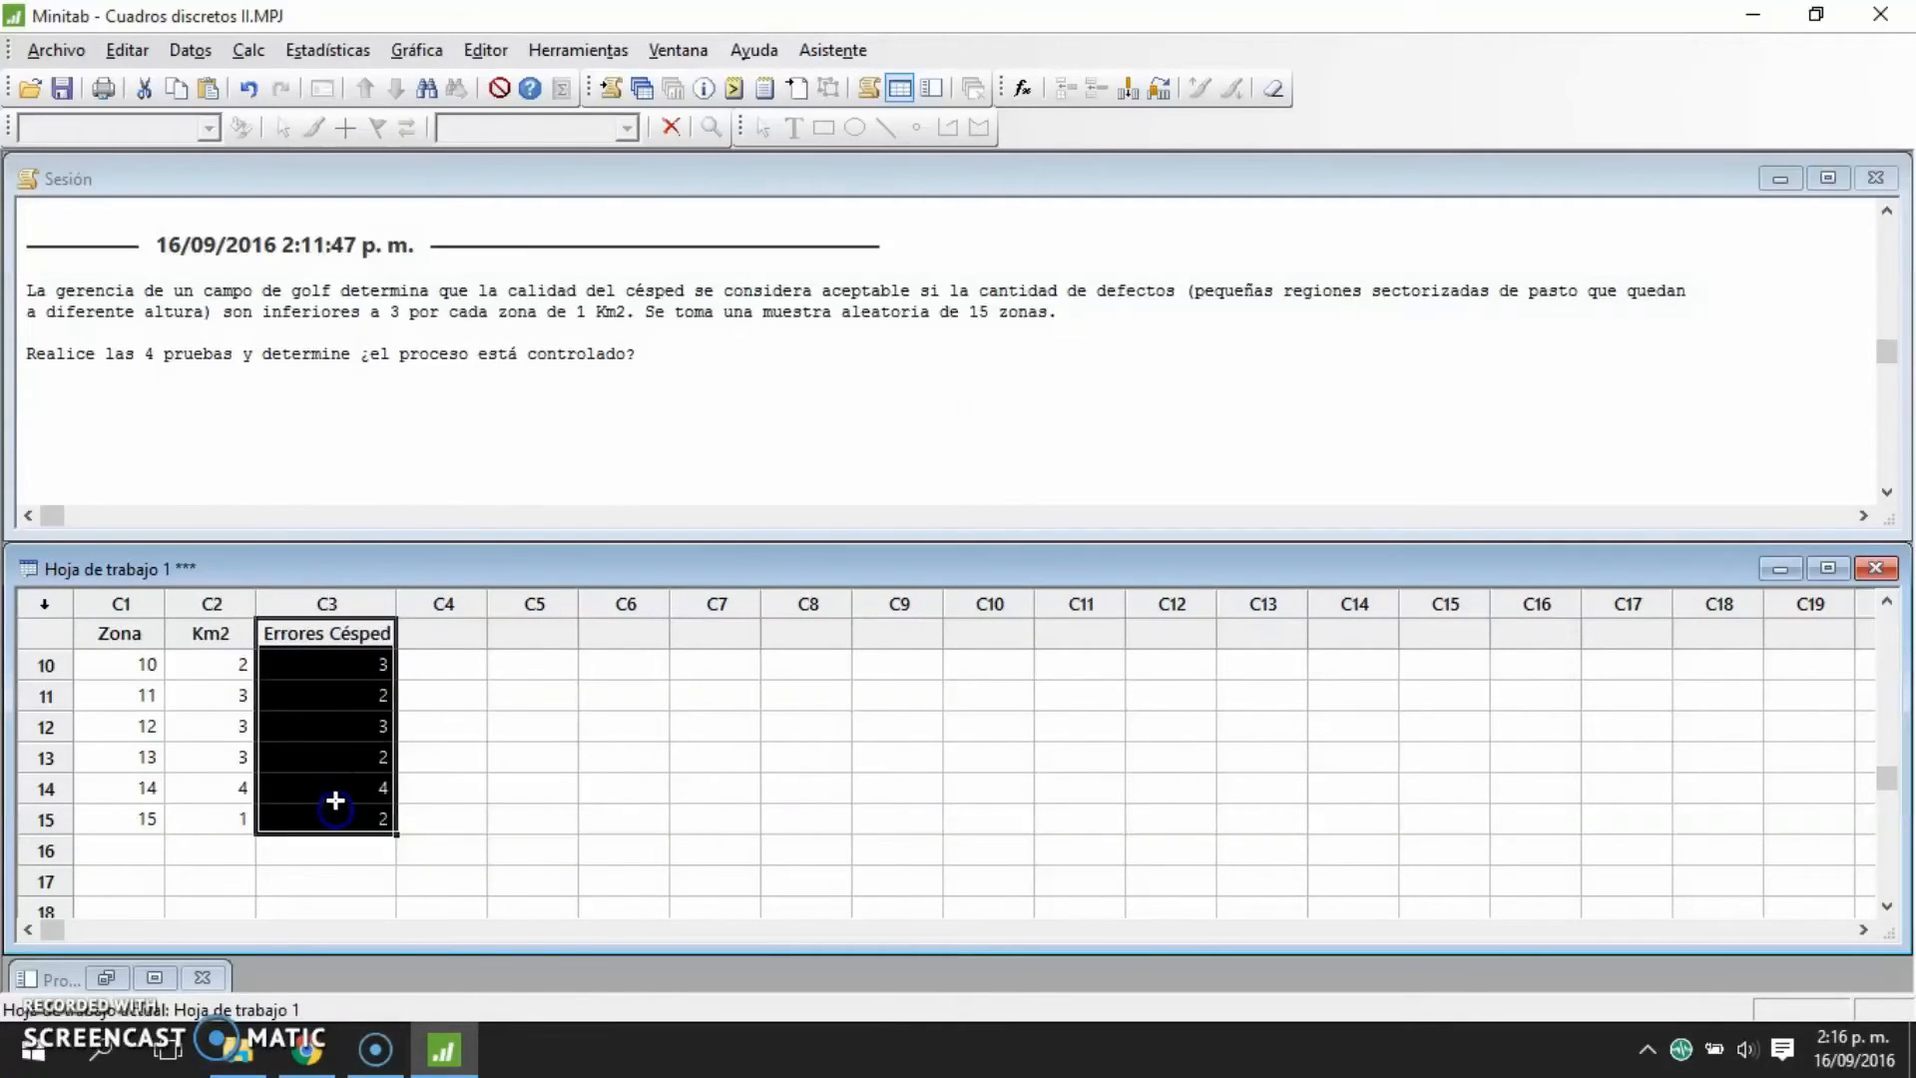
- Check the individual Errores Césped counts zone by zone against their Km2 values, and return to the Zona heading
{"action": "left_click", "coordinate": [349, 729]}
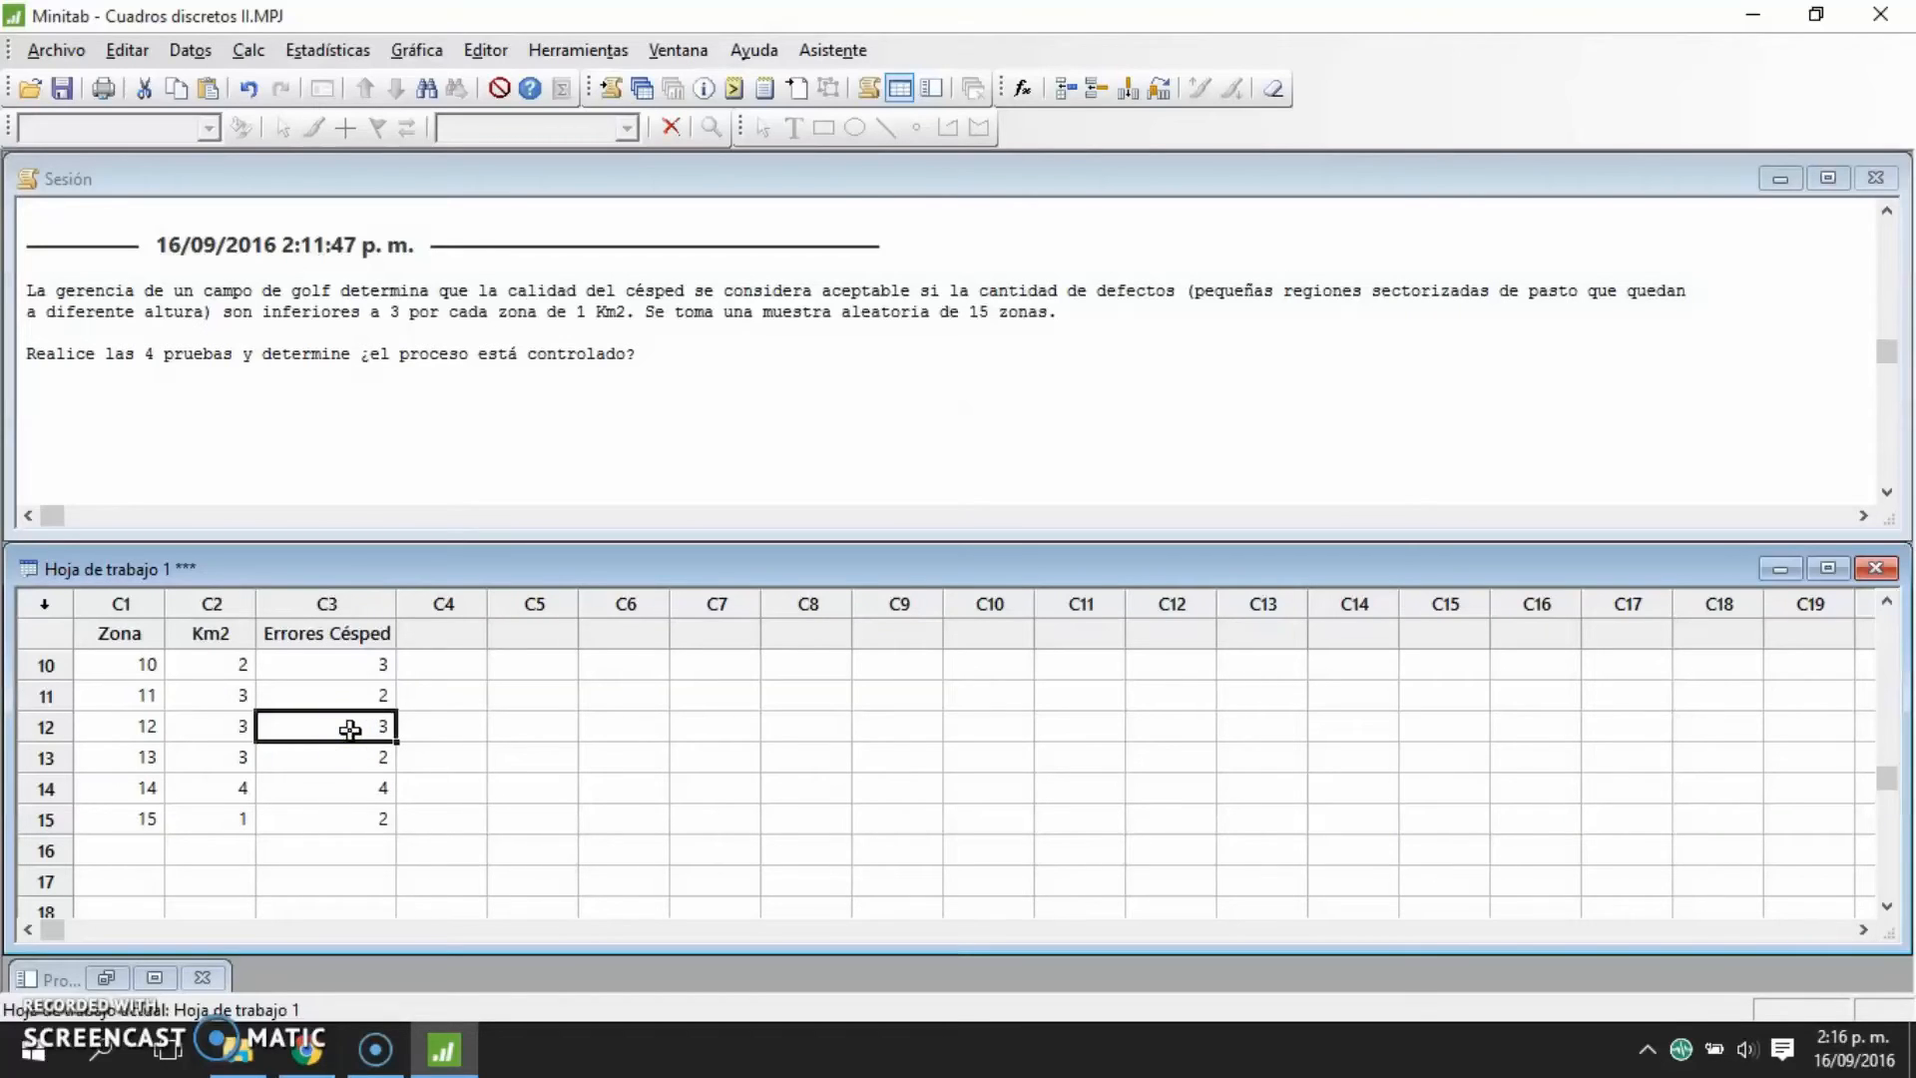
{"action": "key", "text": "Down"}
{"action": "key", "text": "Down"}
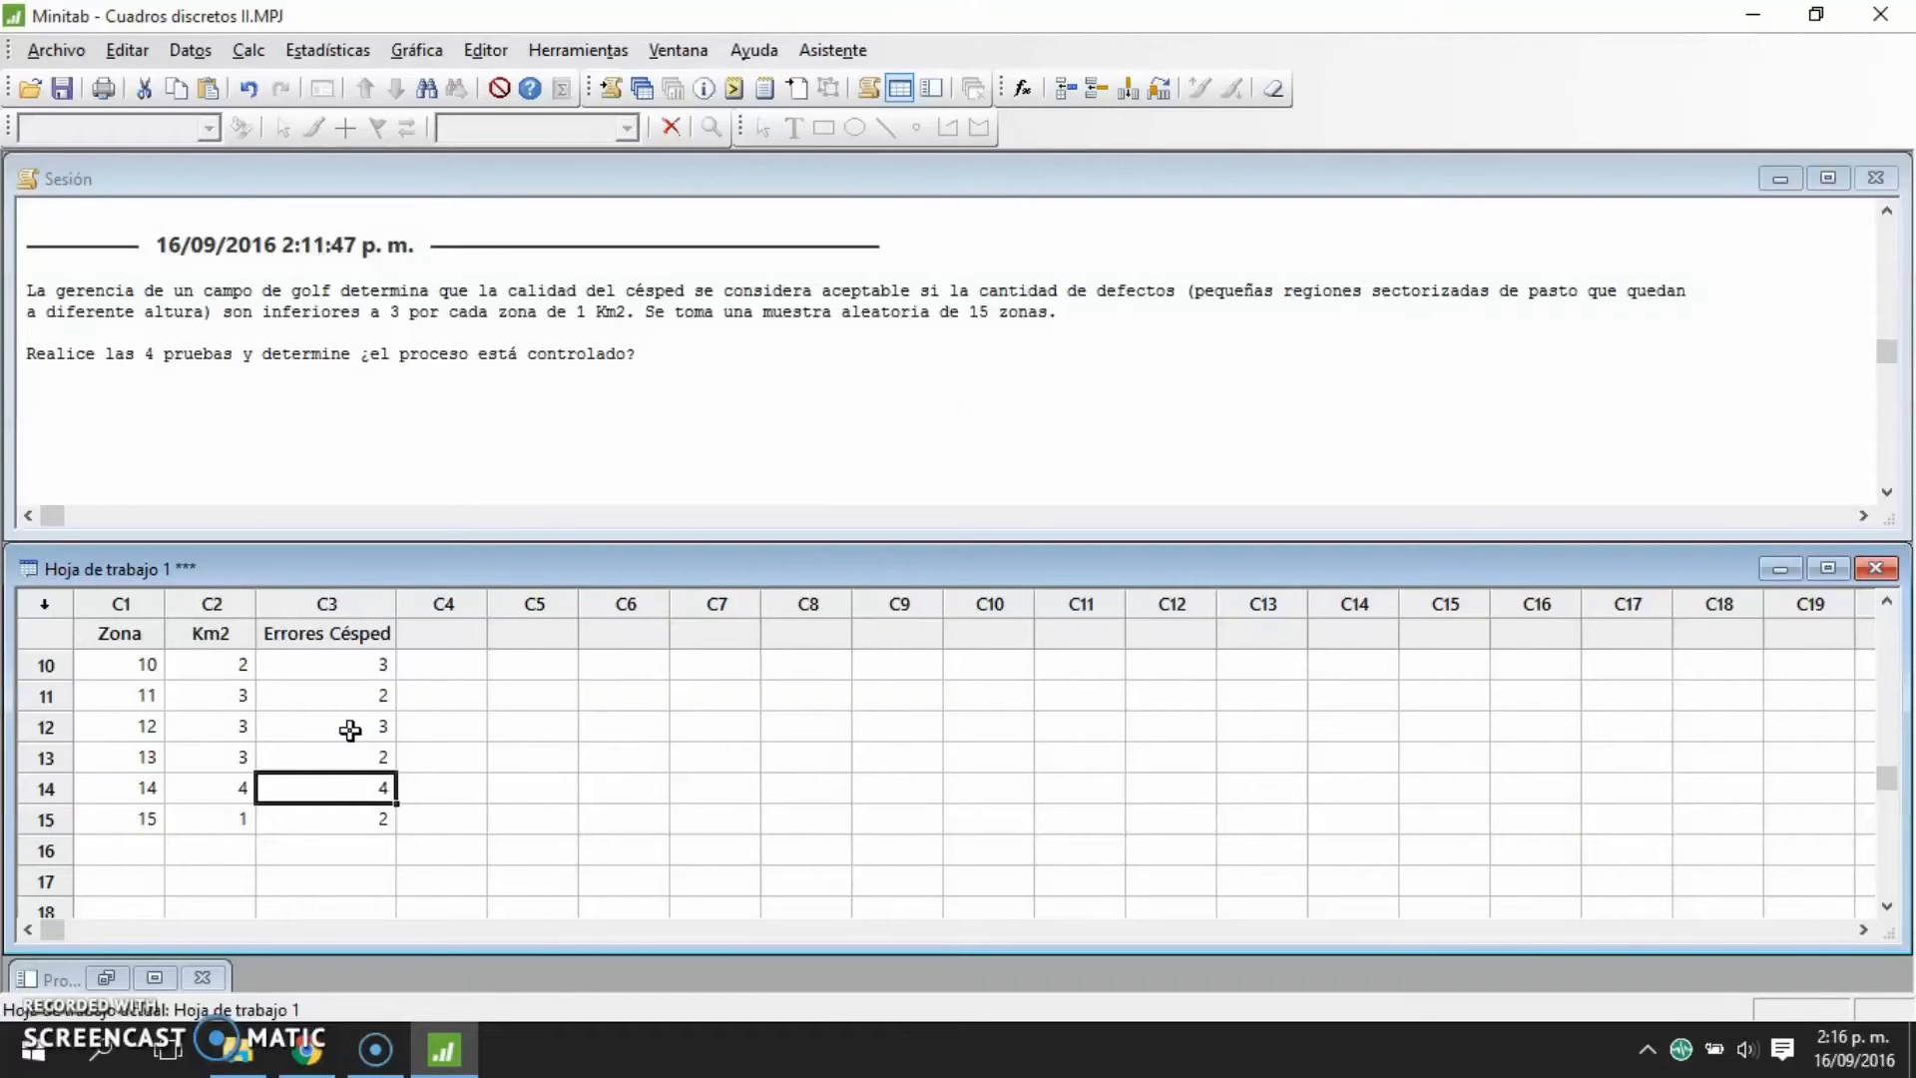
{"action": "key", "text": "Up"}
{"action": "key", "text": "Down"}
{"action": "key", "text": "Up"}
{"action": "key", "text": "Up"}
{"action": "key", "text": "Up"}
{"action": "key", "text": "Up"}
{"action": "key", "text": "Up"}
{"action": "key", "text": "Up"}
{"action": "key", "text": "Up"}
{"action": "key", "text": "Up"}
{"action": "key", "text": "Up"}
{"action": "key", "text": "Up"}
{"action": "key", "text": "Up"}
{"action": "key", "text": "Up"}
{"action": "key", "text": "Up"}
{"action": "key", "text": "Up"}
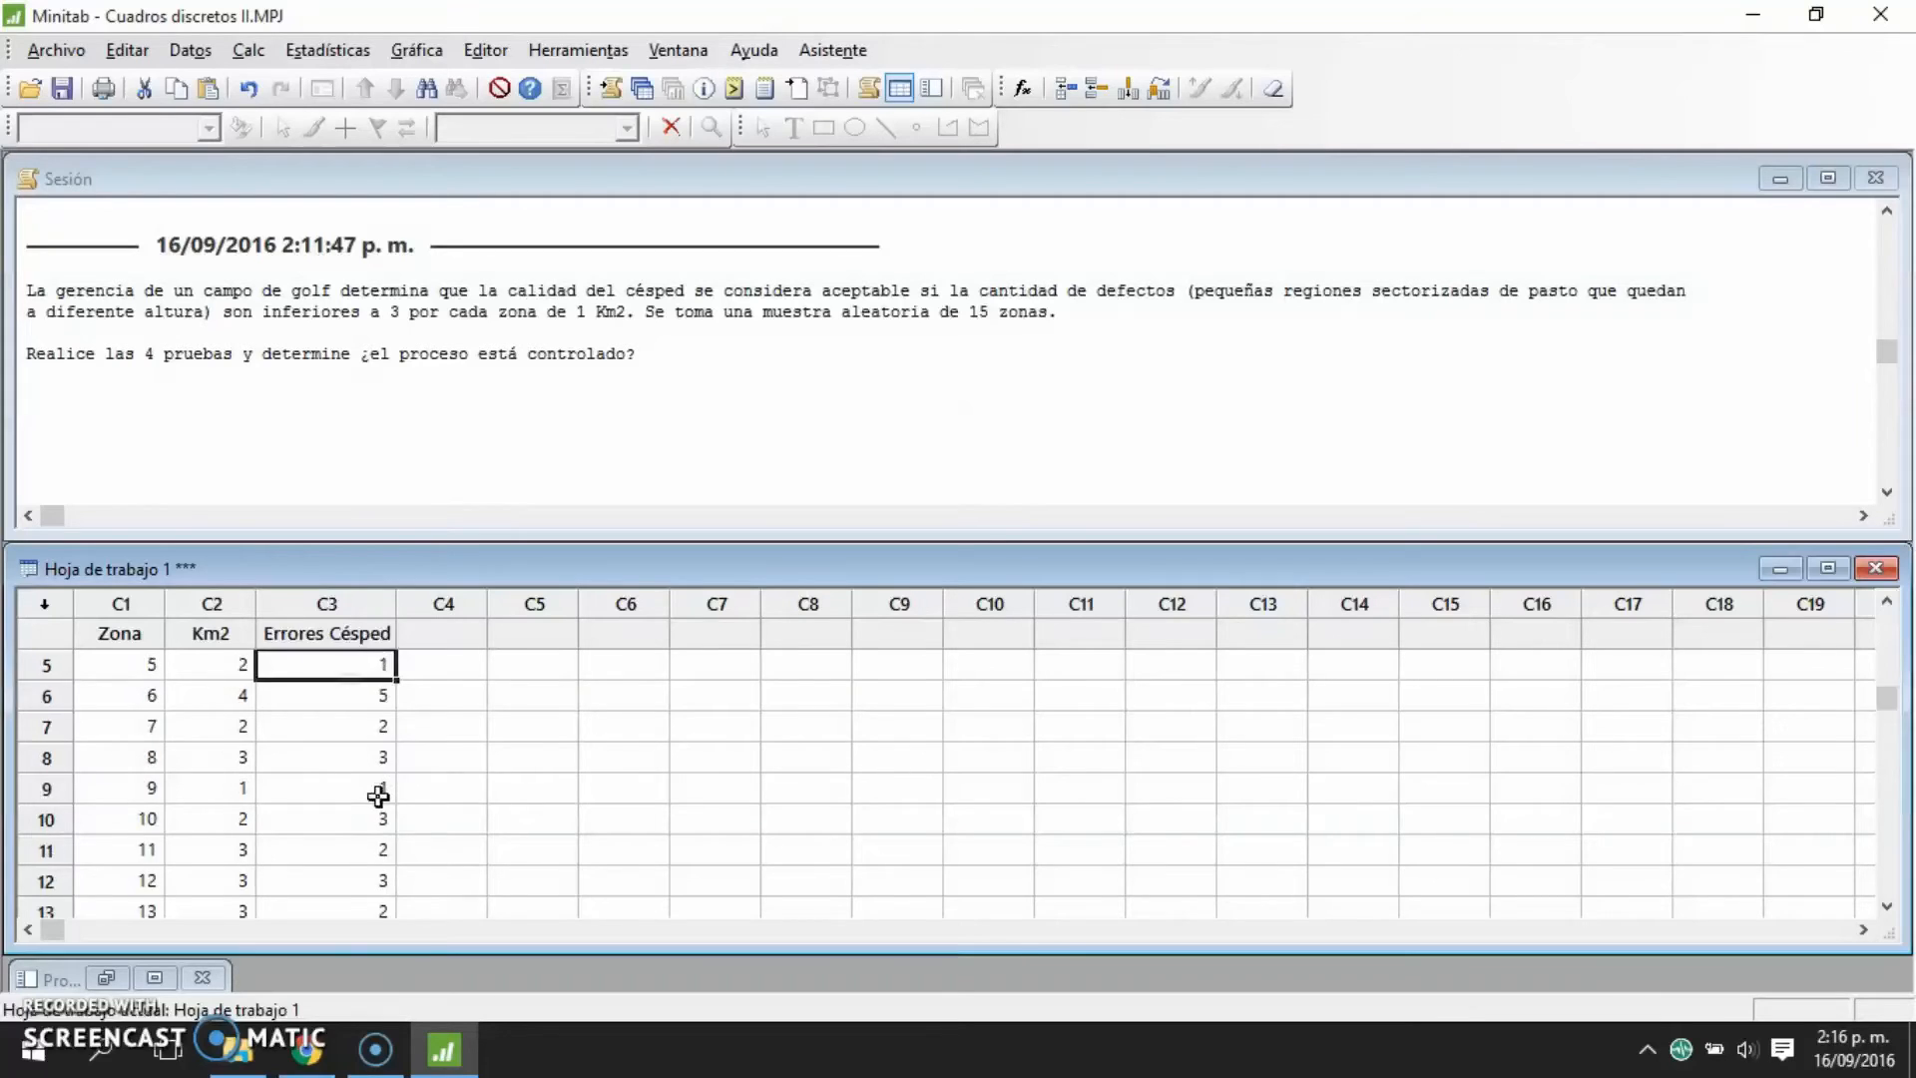
{"action": "key", "text": "Left"}
{"action": "key", "text": "Left"}
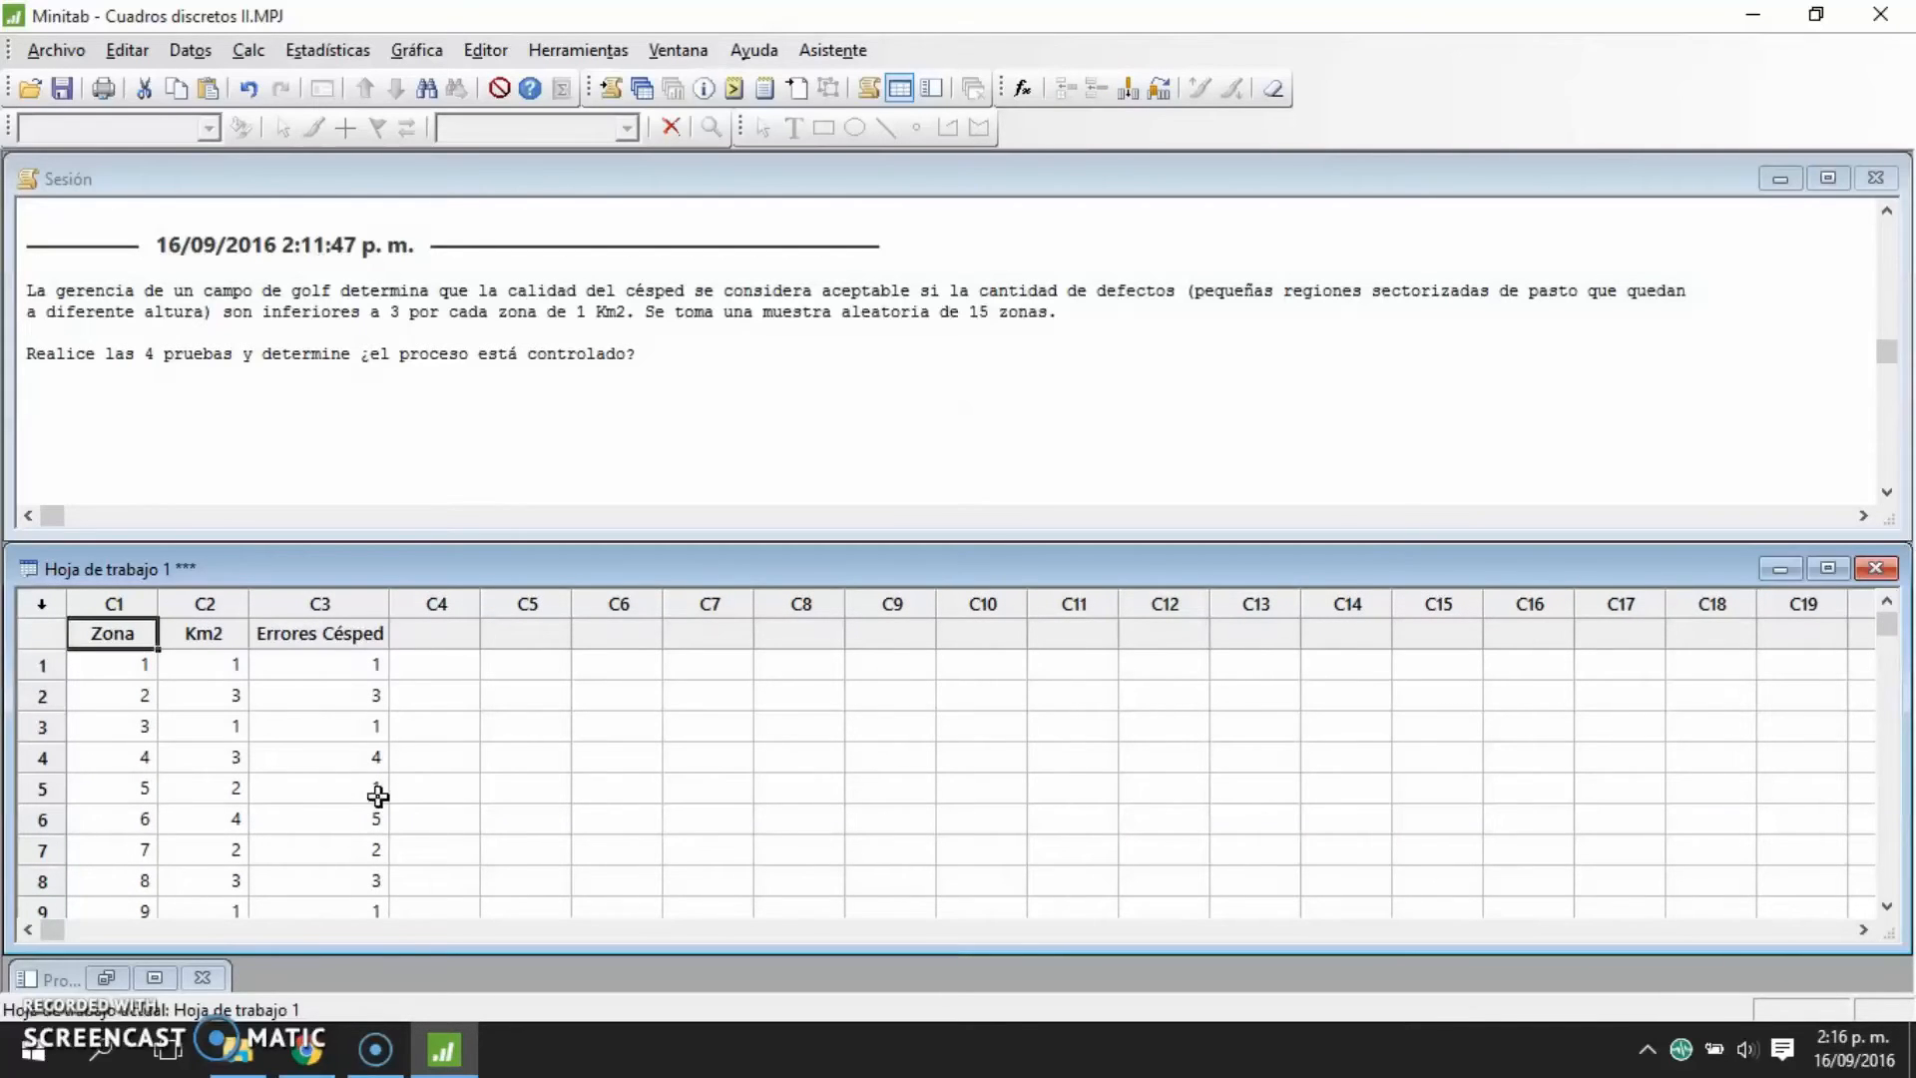
- Set up a C control chart with Errores Césped as the variable
{"action": "left_click", "coordinate": [326, 50]}
{"action": "mouse_move", "coordinate": [459, 203]}
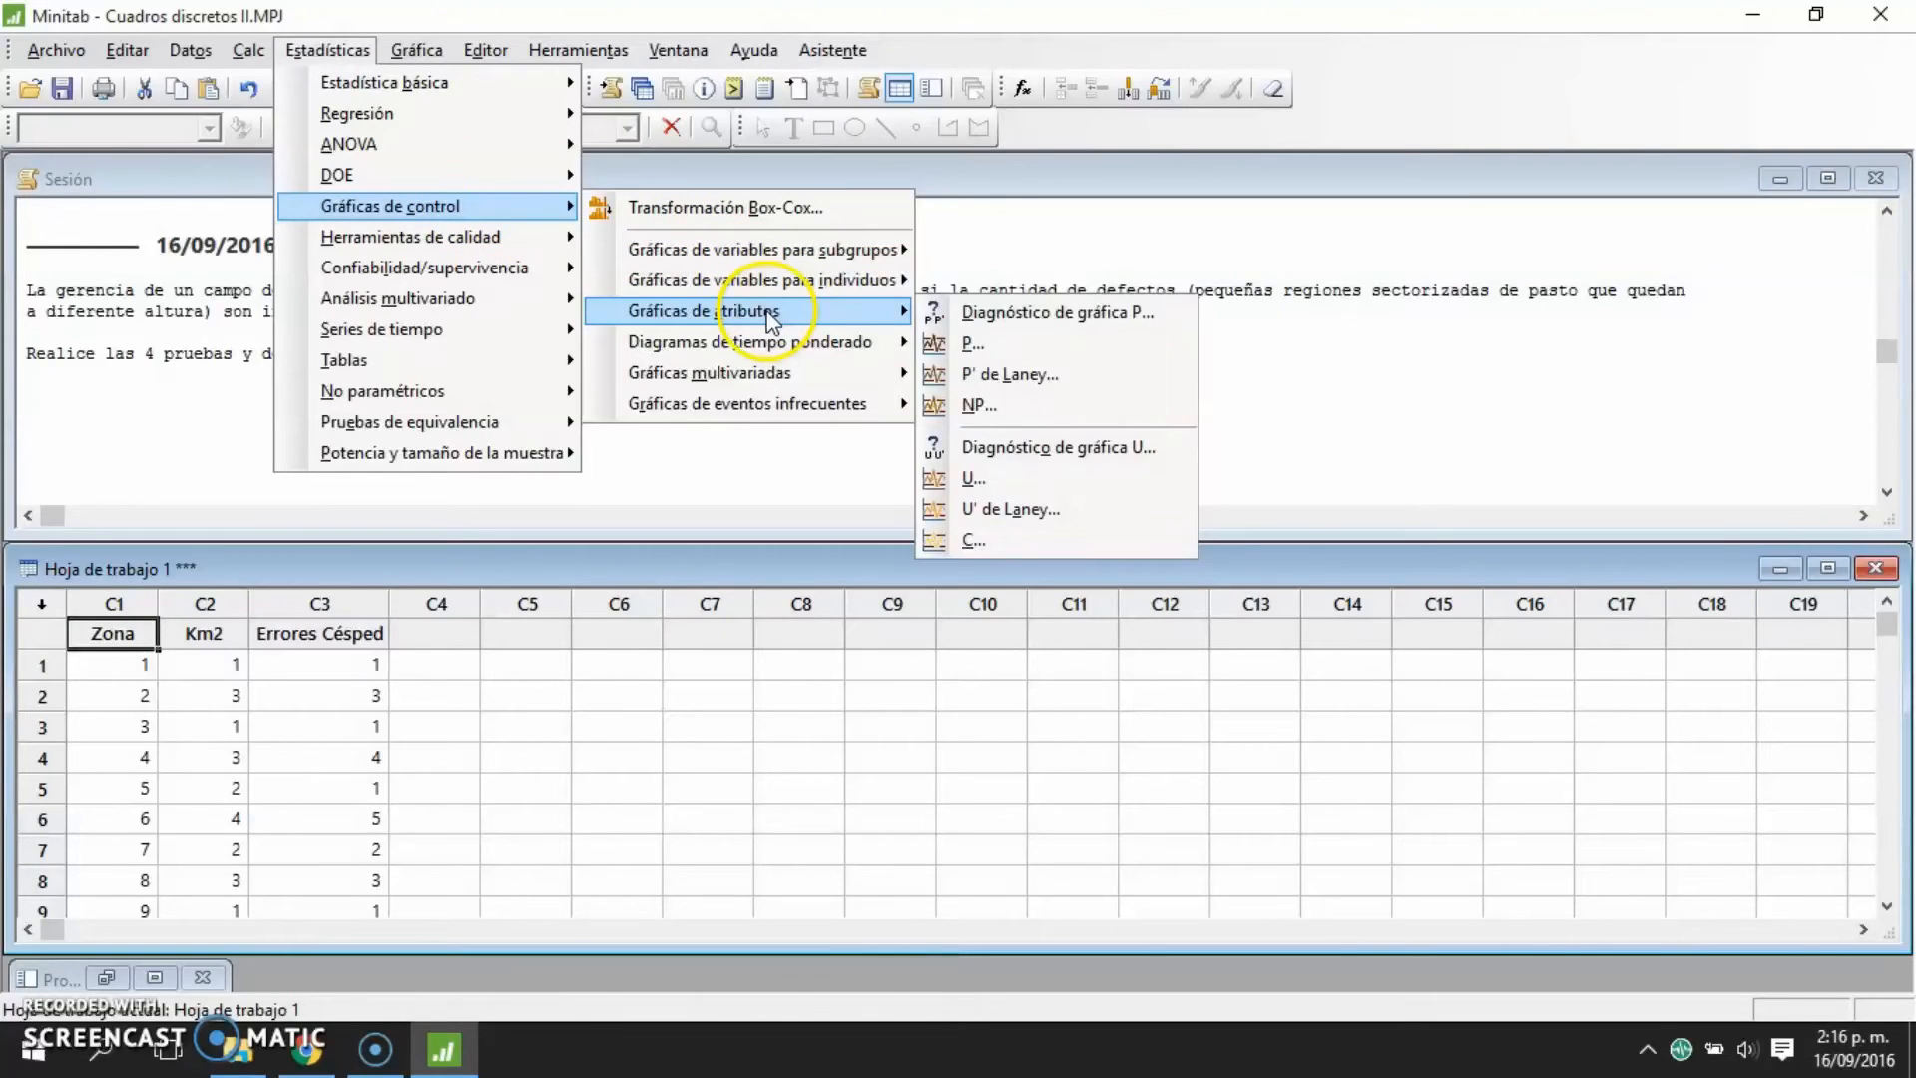
{"action": "left_click", "coordinate": [976, 539]}
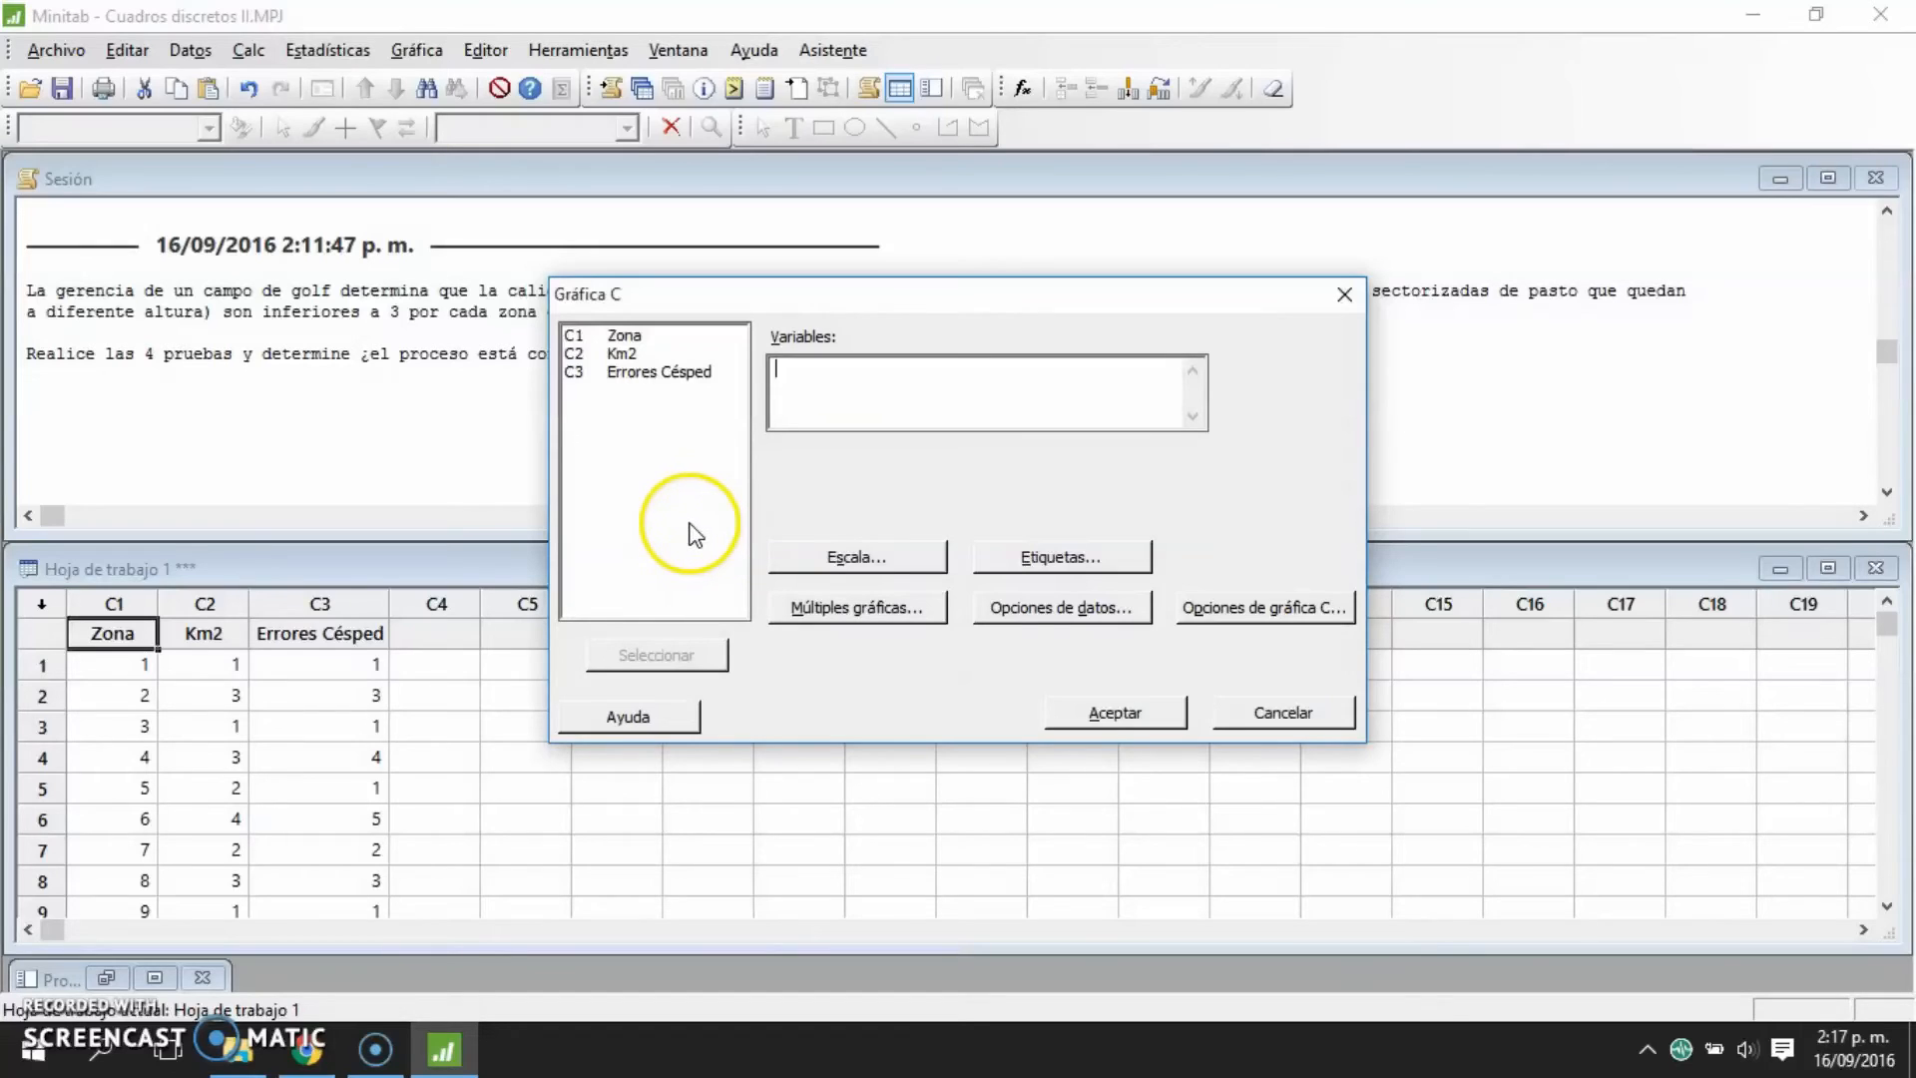
{"action": "left_click", "coordinate": [668, 371]}
{"action": "left_click", "coordinate": [626, 659]}
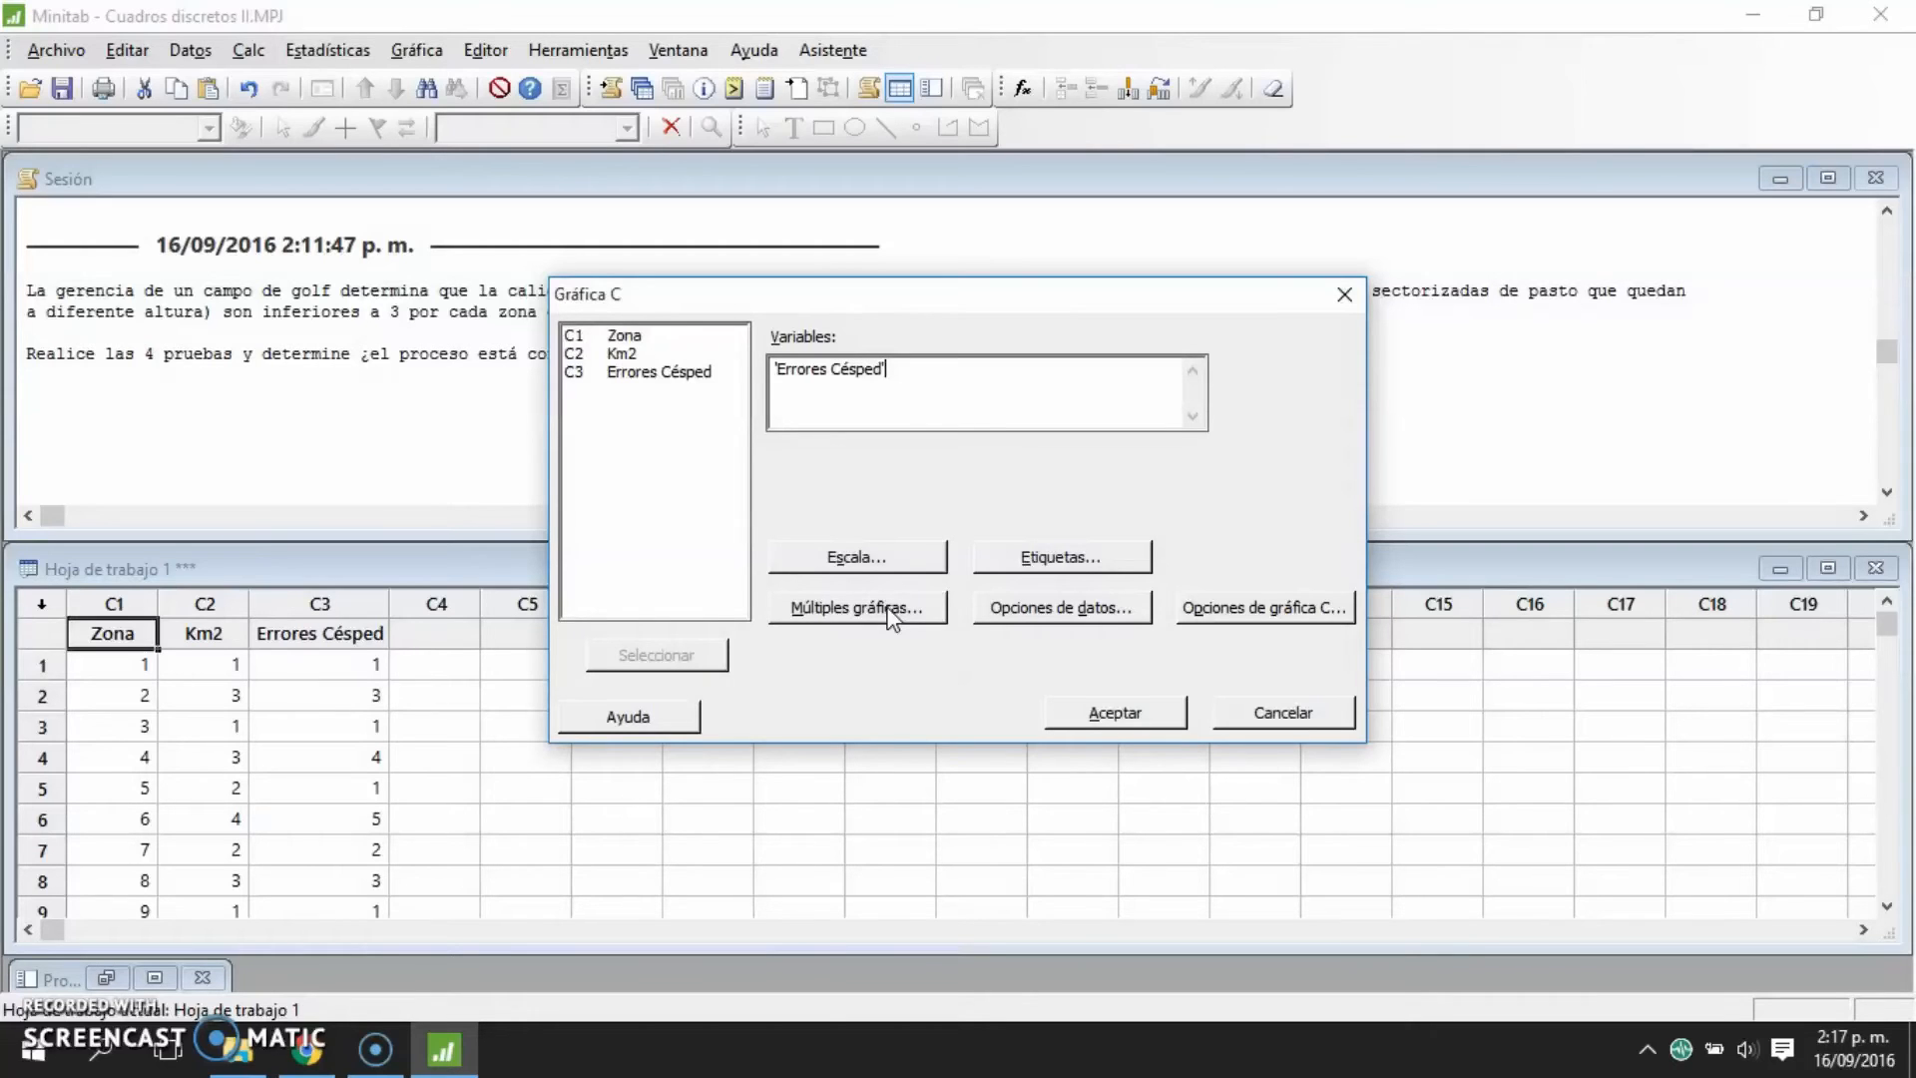
- Enable the same-side, all ascending or descending, and alternating-point tests for the C chart in addition to the first test
{"action": "left_click", "coordinate": [1205, 614]}
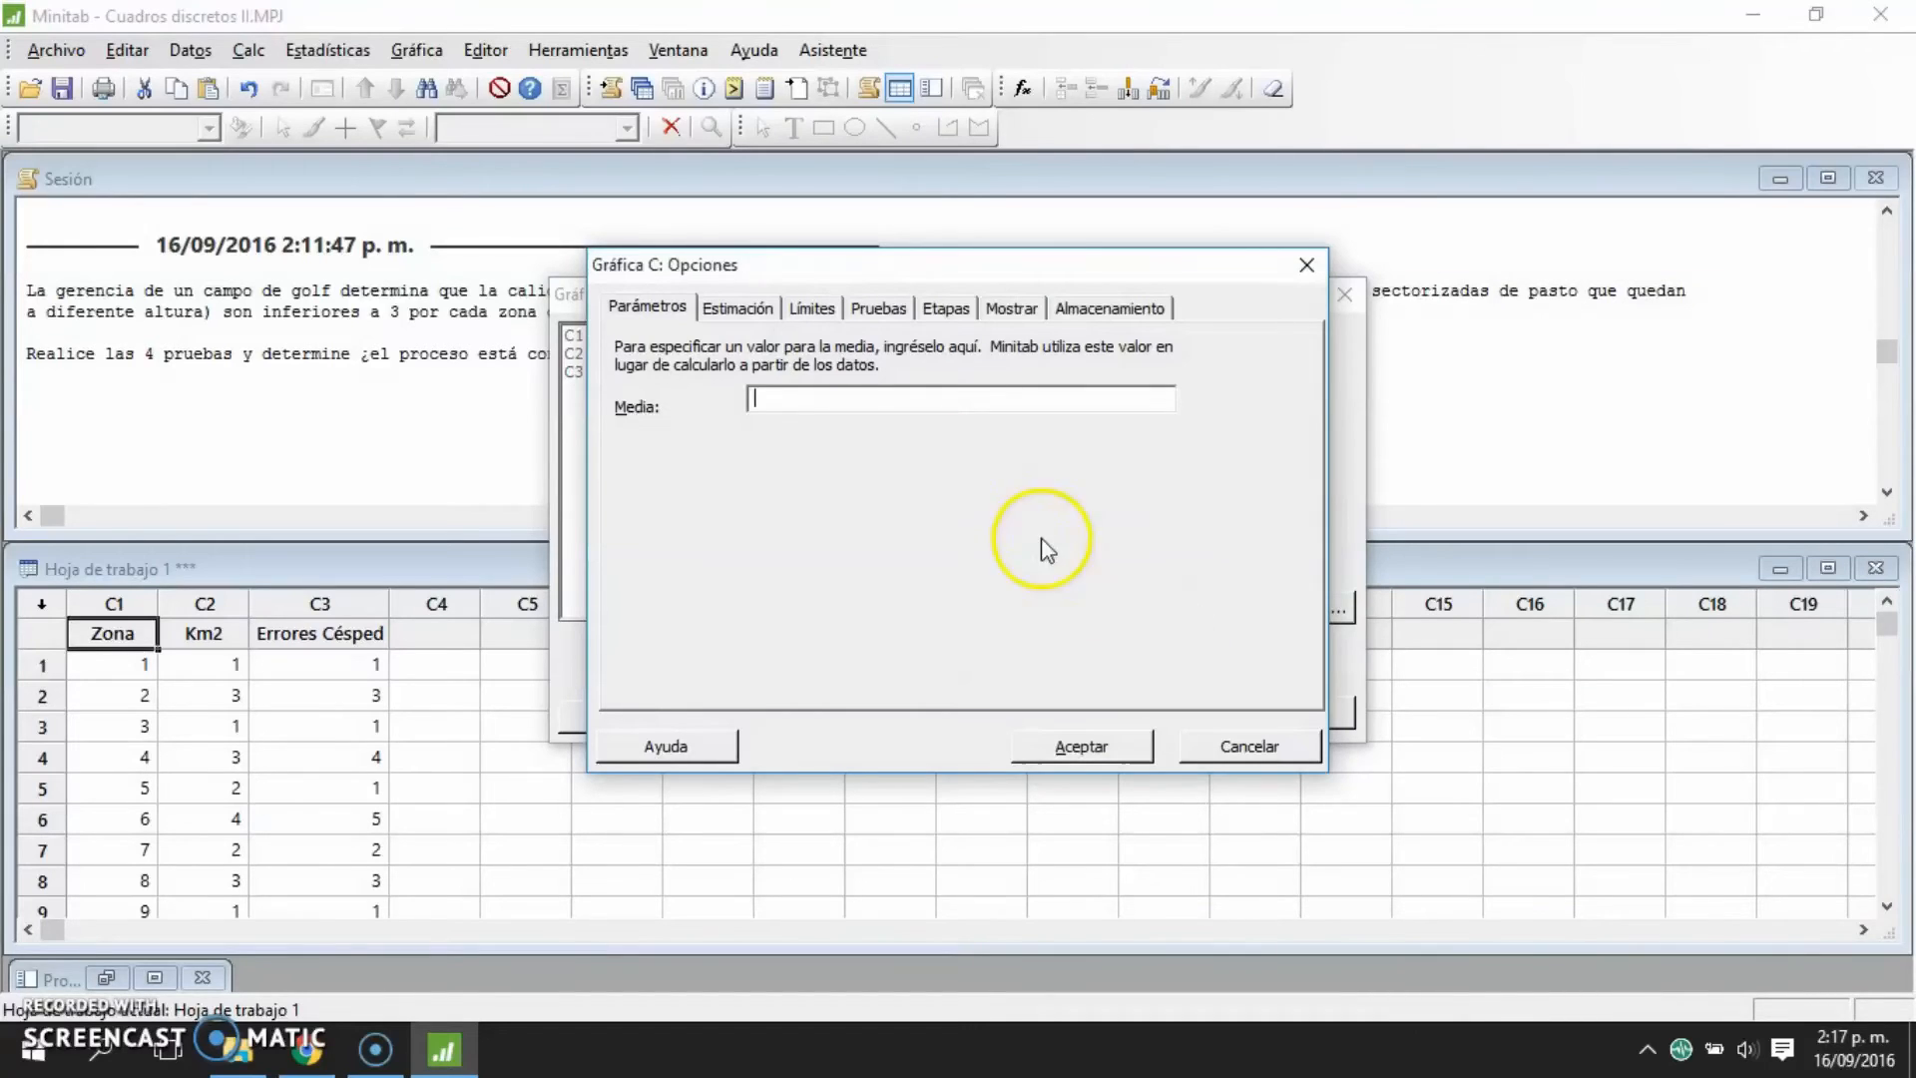
{"action": "left_click", "coordinate": [872, 309]}
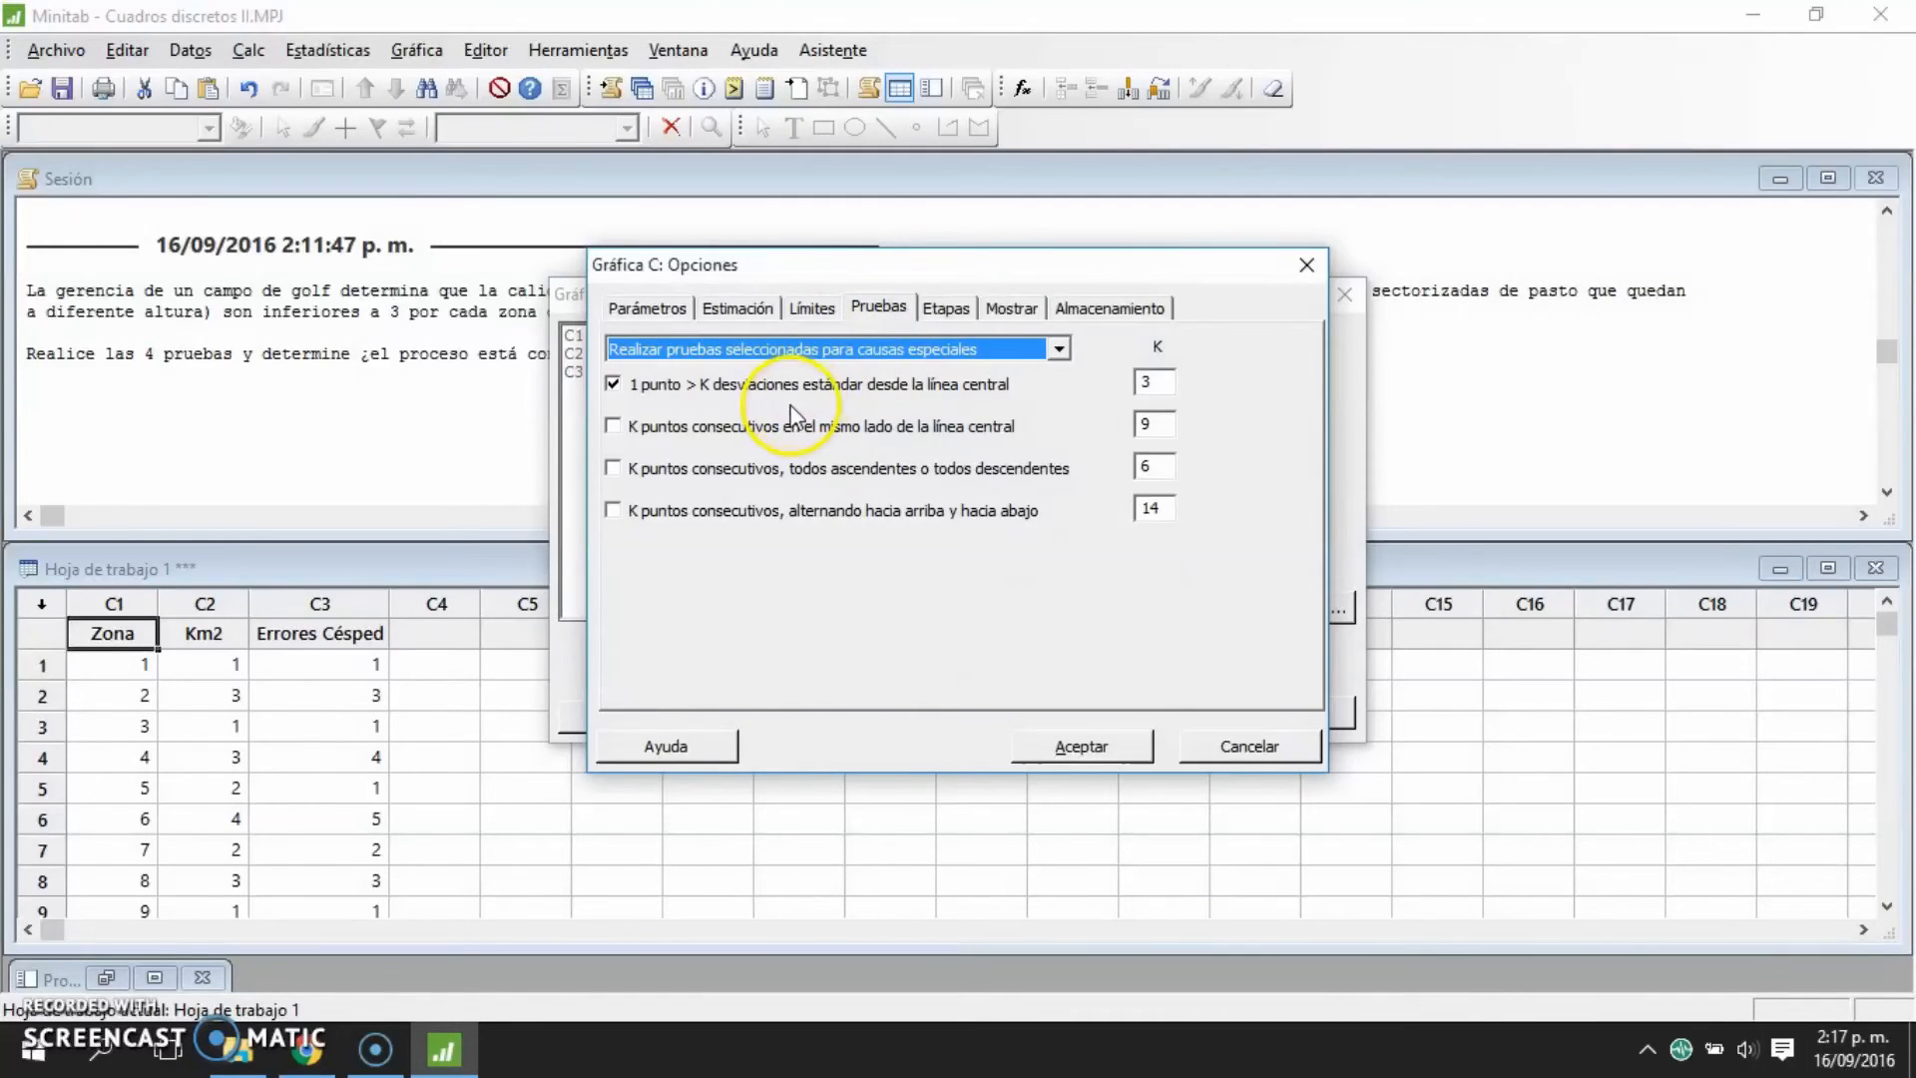
{"action": "left_click", "coordinate": [769, 426]}
{"action": "left_click", "coordinate": [744, 467]}
{"action": "left_click", "coordinate": [734, 511]}
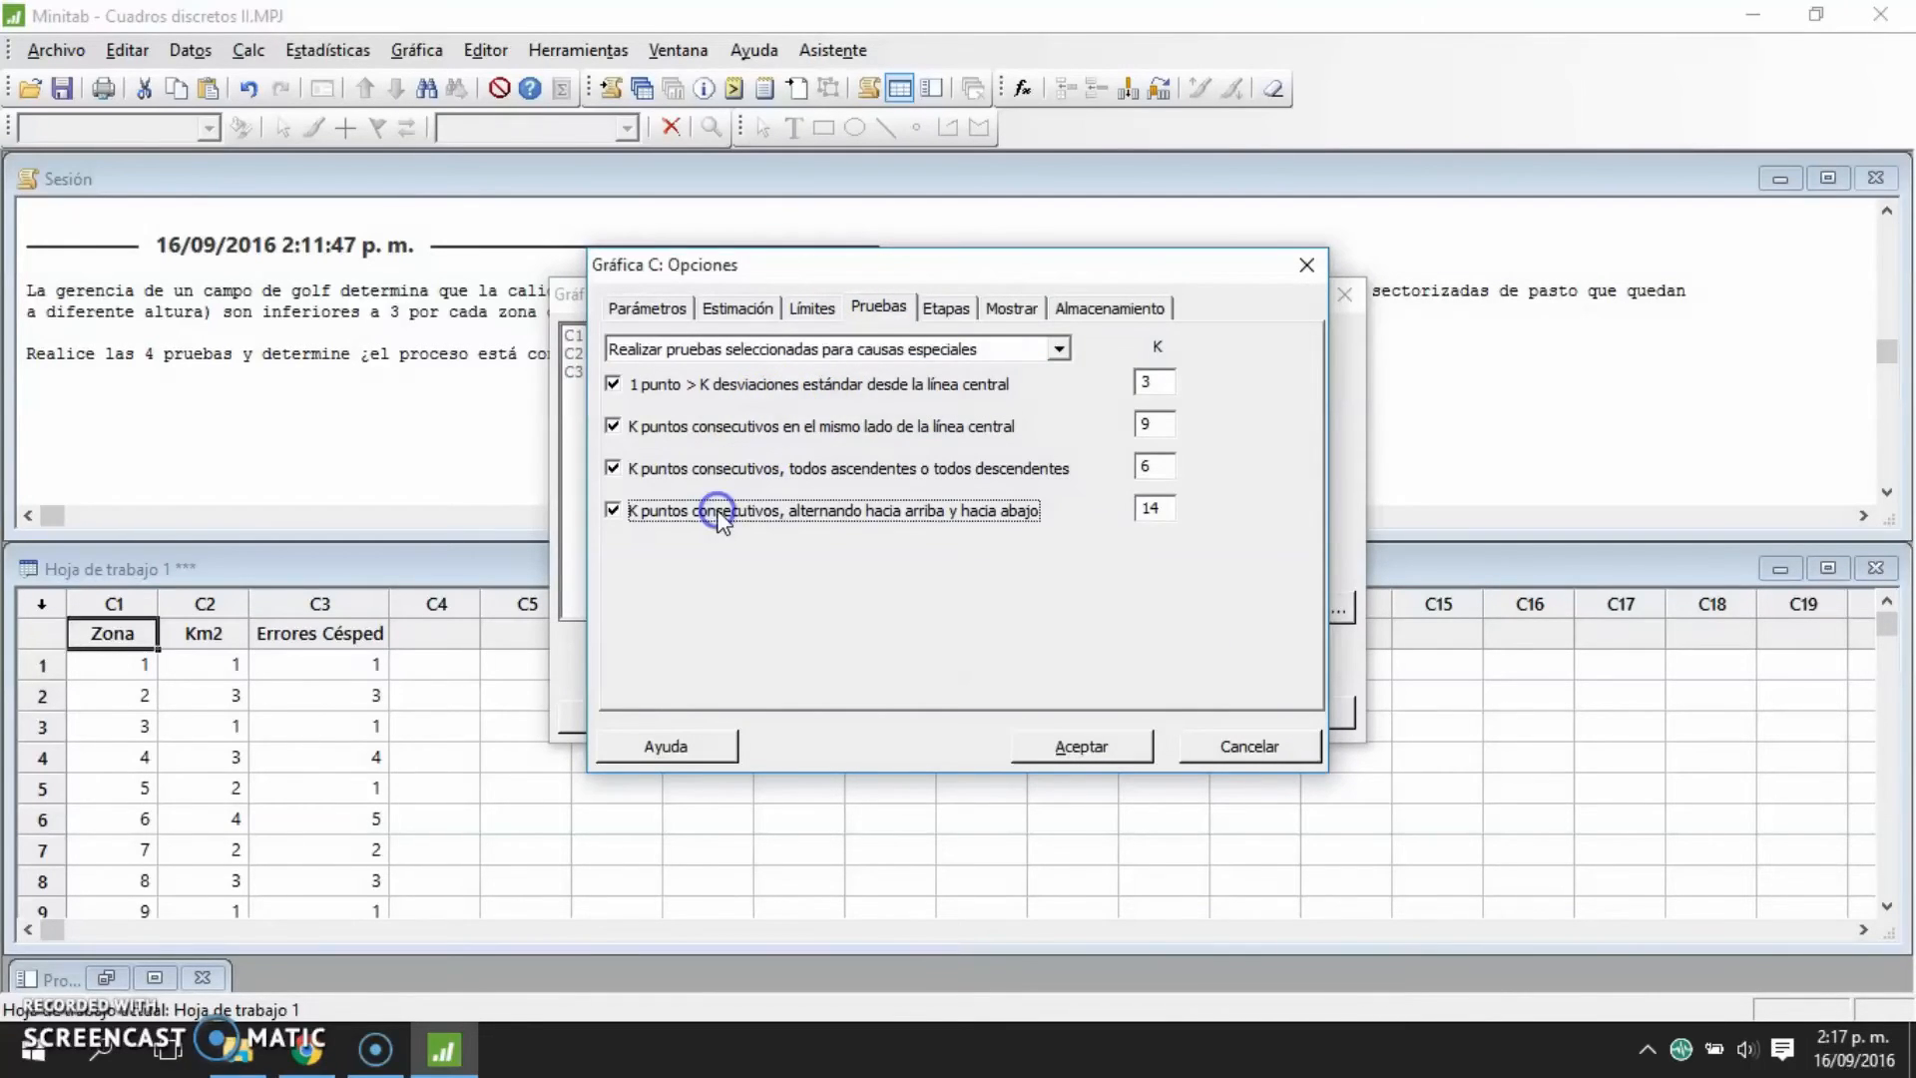
- Store the plotted point, center line and control limit values, generate the C chart, and move it clear of the session results
{"action": "left_click", "coordinate": [1093, 314]}
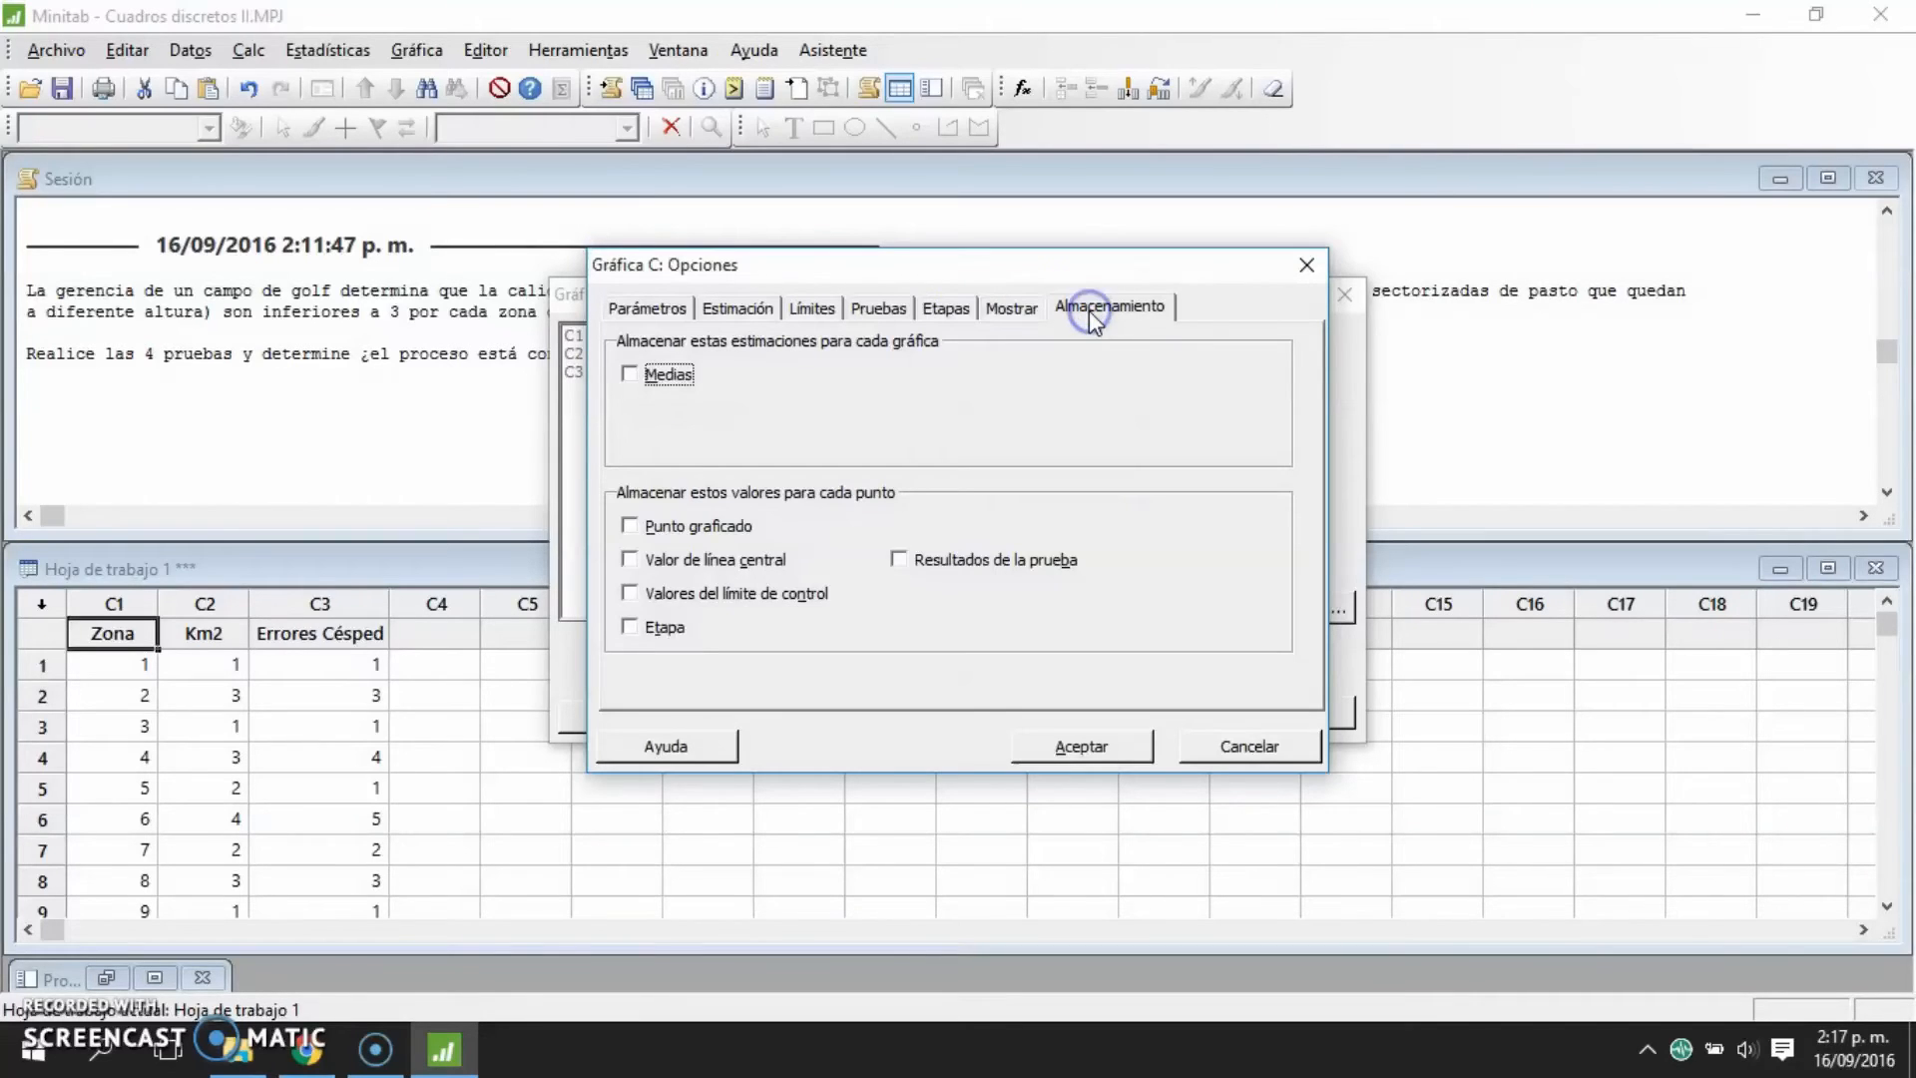
{"action": "left_click", "coordinate": [702, 527]}
{"action": "left_click", "coordinate": [711, 565]}
{"action": "left_click", "coordinate": [715, 598]}
{"action": "left_click", "coordinate": [1062, 746]}
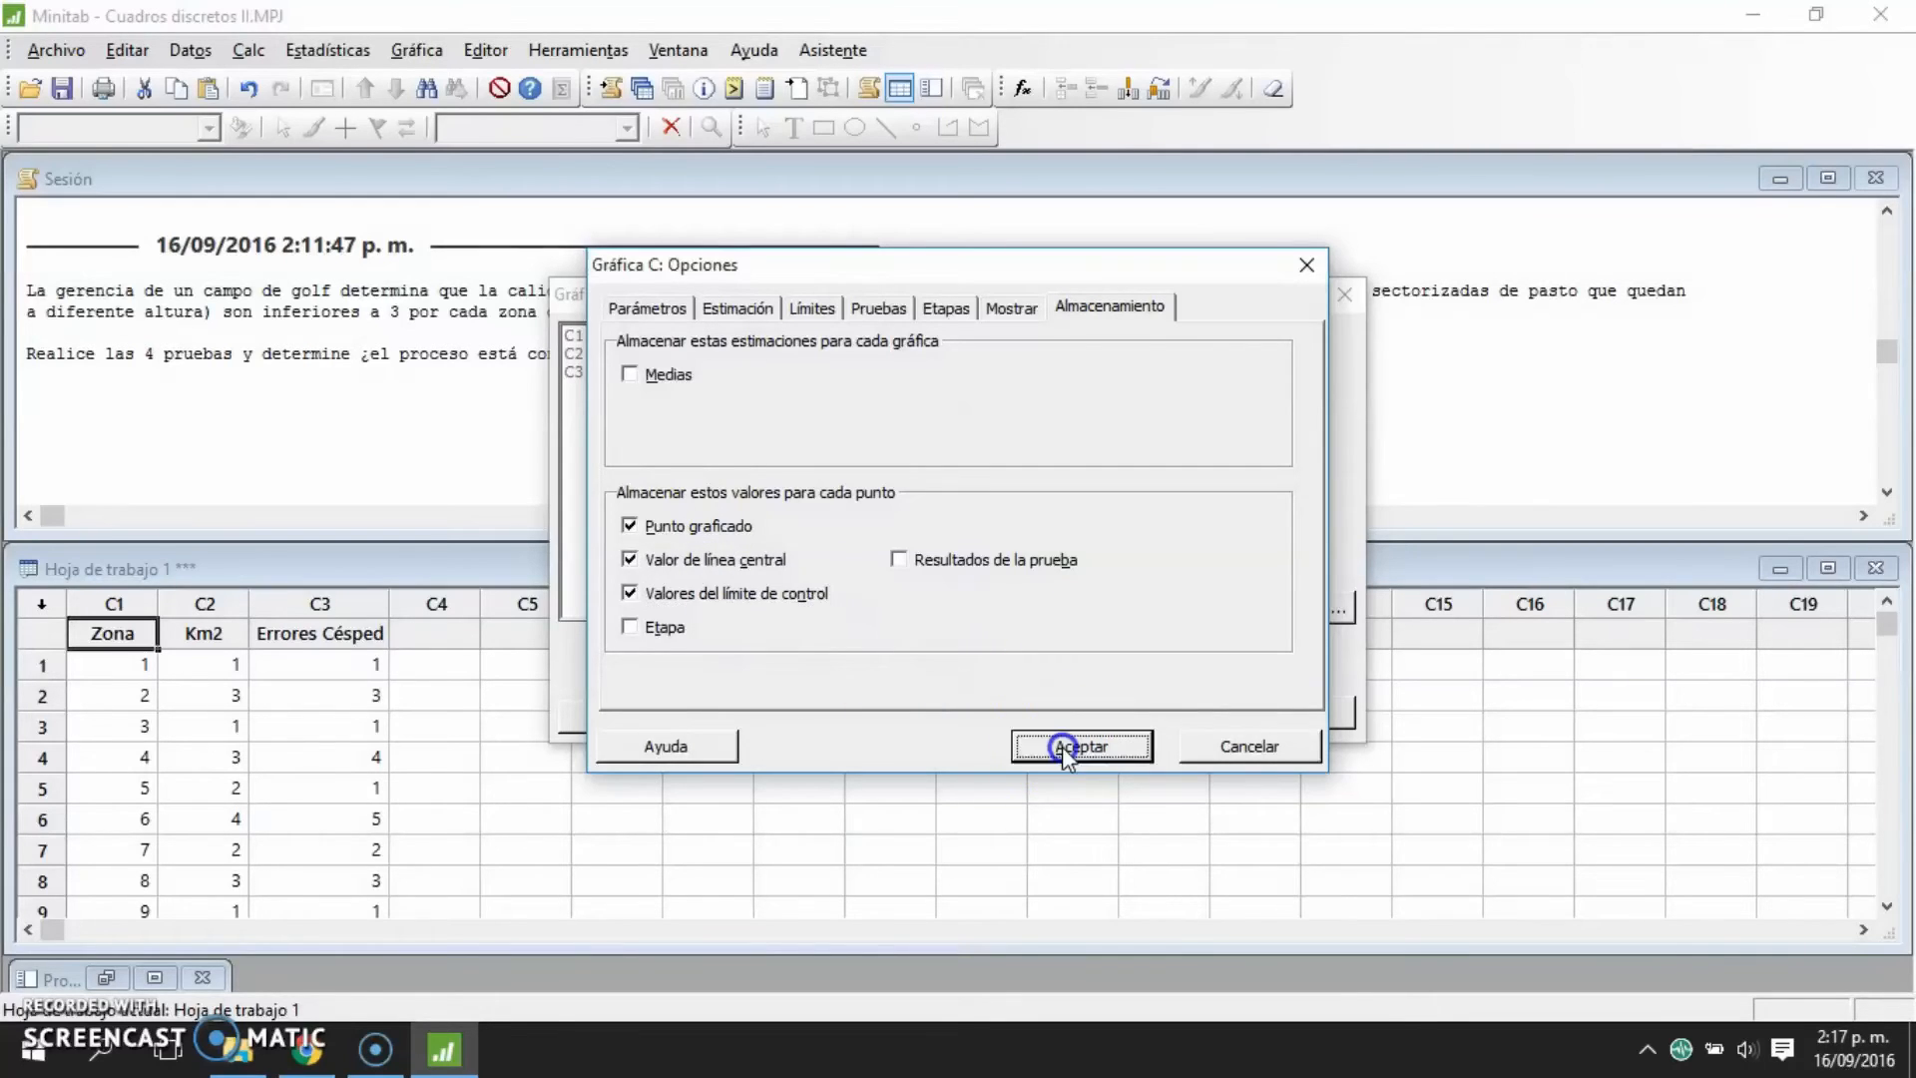
{"action": "left_click", "coordinate": [1103, 714]}
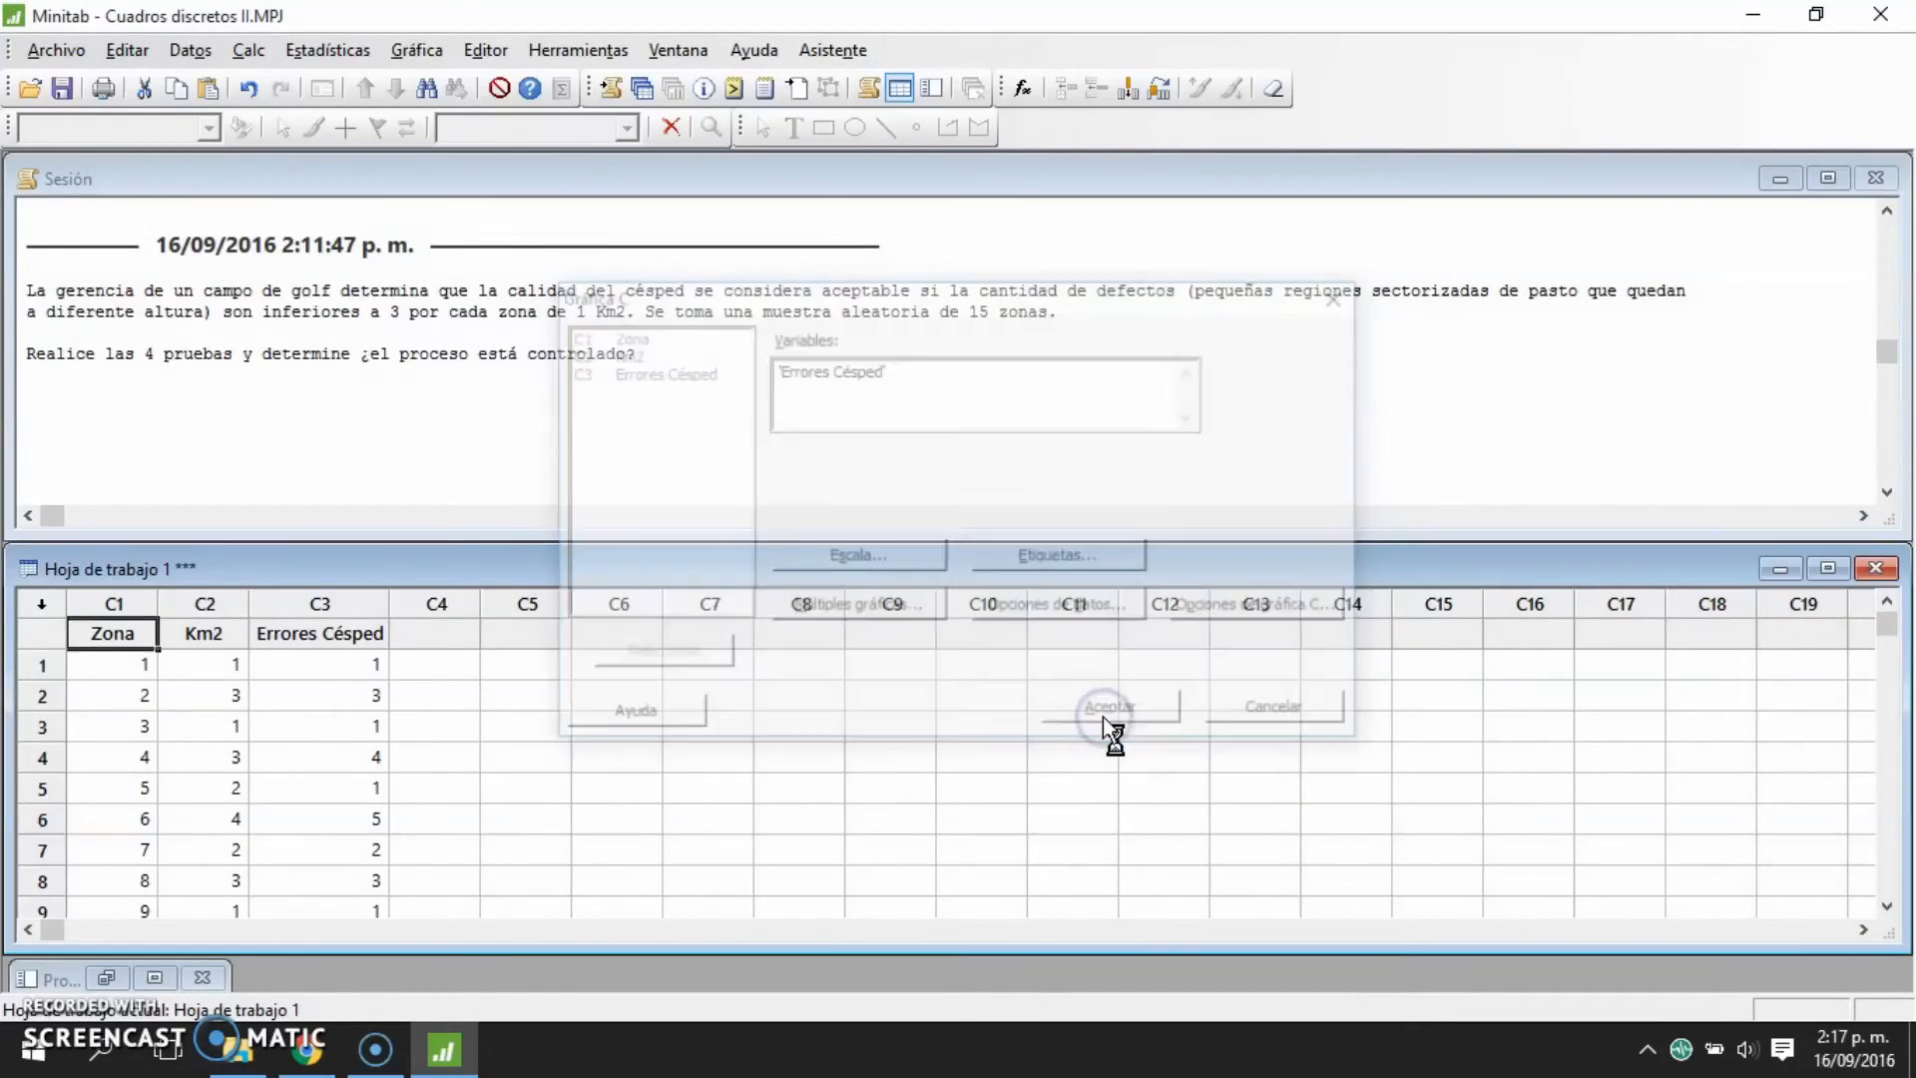
{"action": "left_click_drag", "start_coordinate": [417, 180], "coordinate": [1188, 190]}
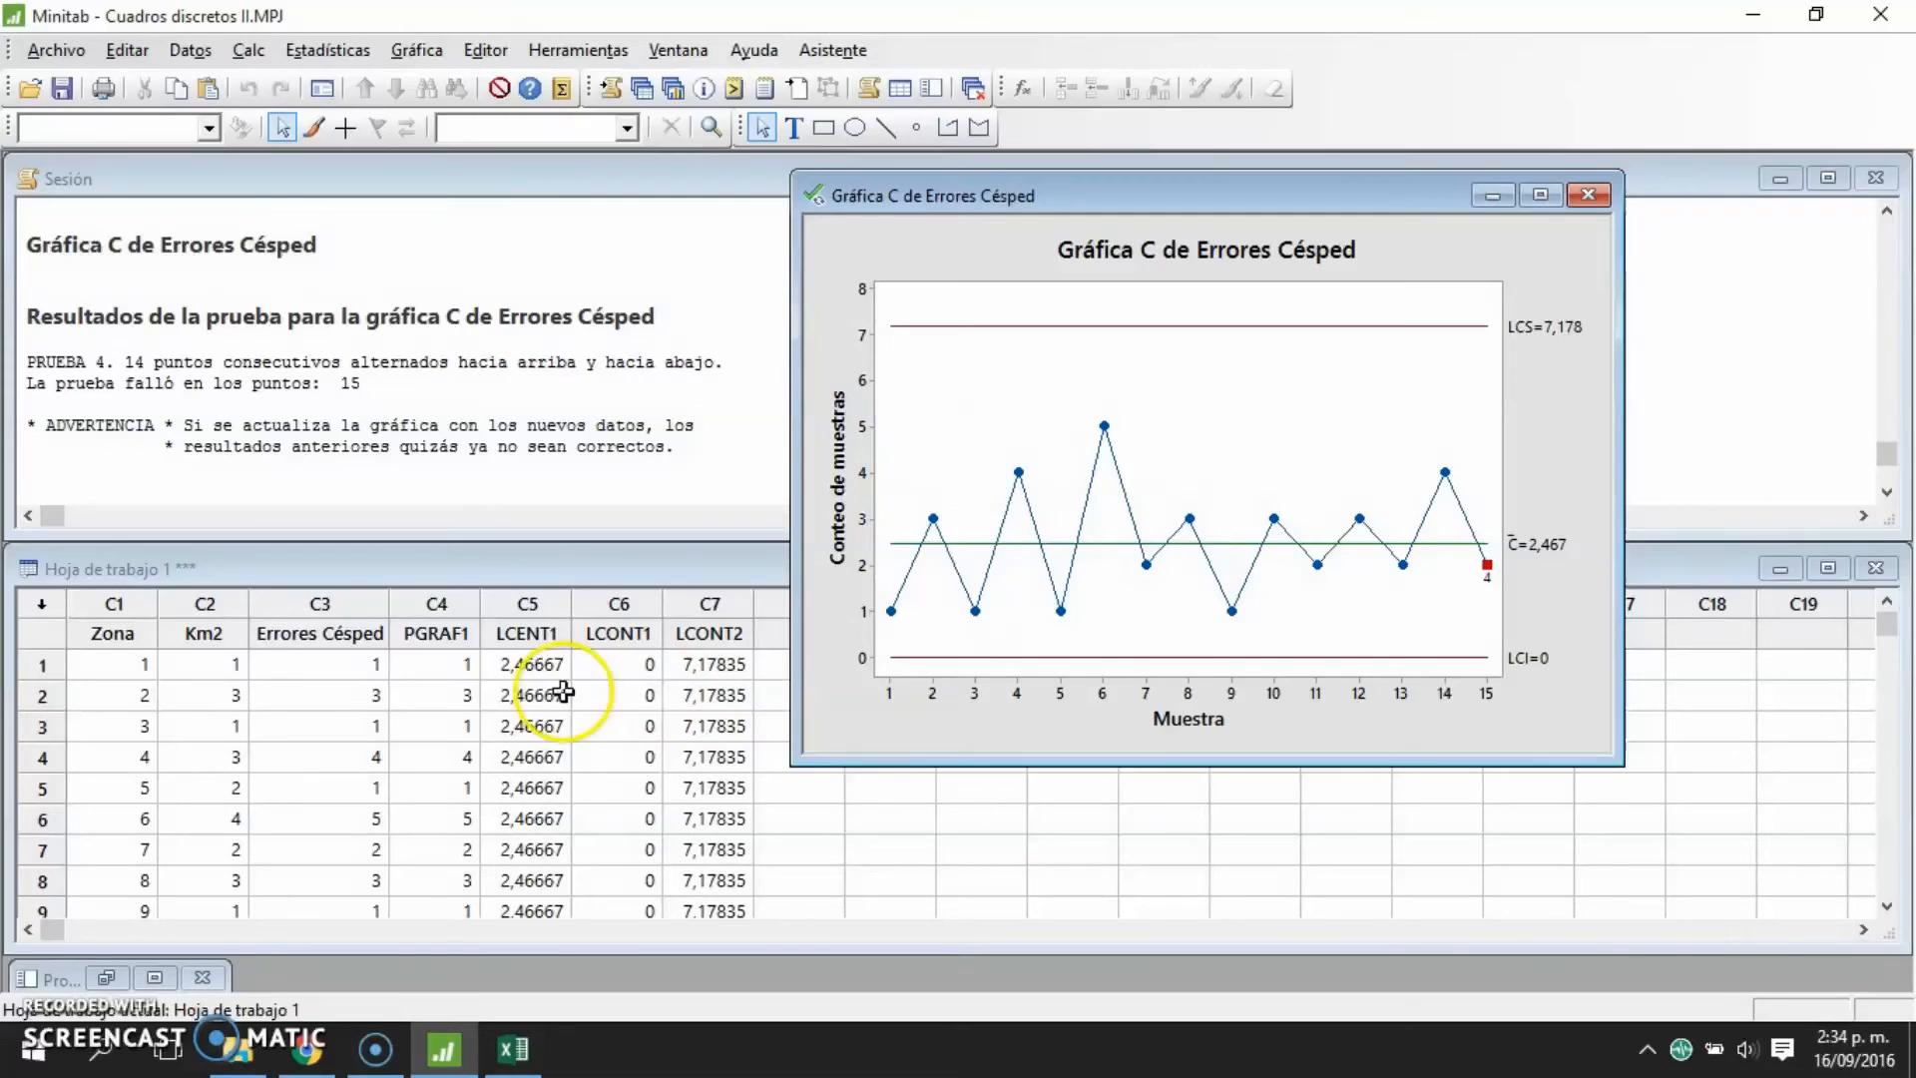
- Compare the Errores Césped rows through zone 15 with the plotted points on the C chart, including samples 2, 3 and 6
{"action": "left_click_drag", "start_coordinate": [336, 664], "coordinate": [329, 793]}
{"action": "left_click", "coordinate": [143, 787]}
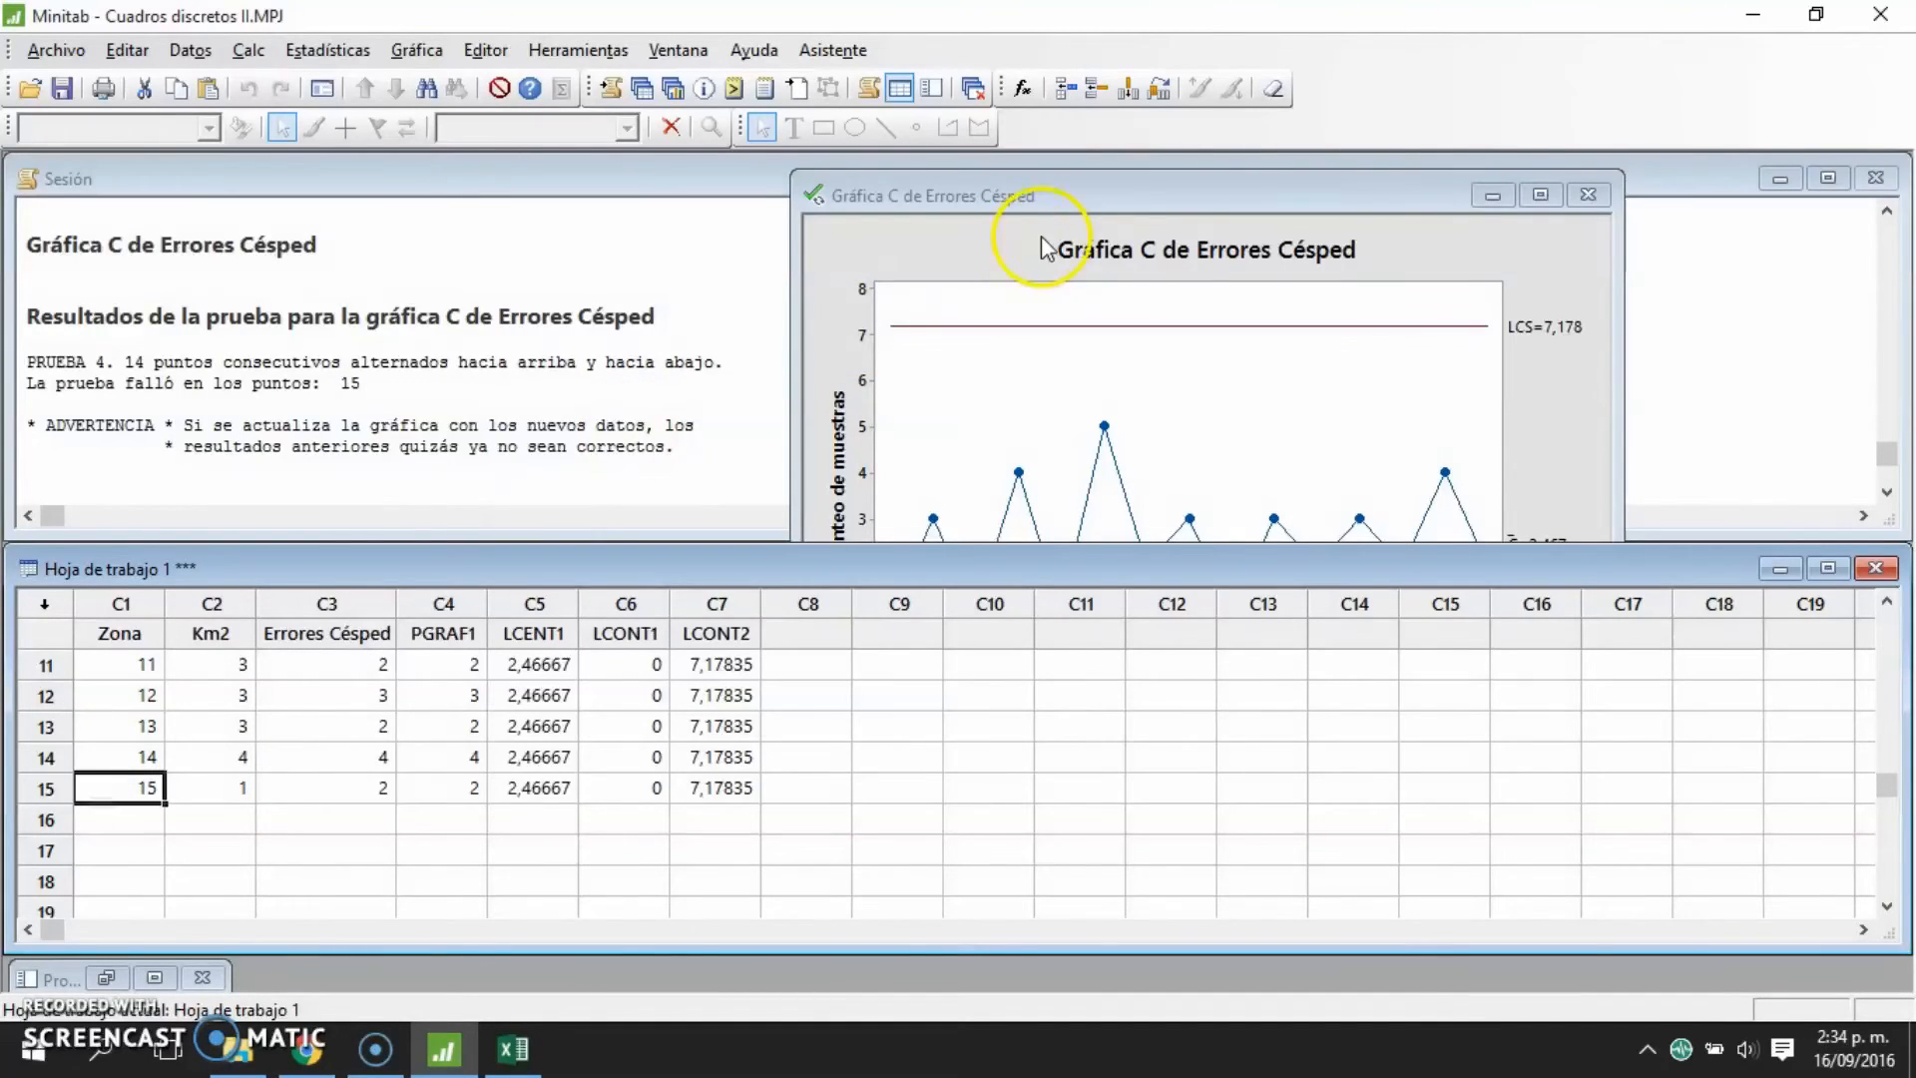
{"action": "left_click", "coordinate": [1083, 199]}
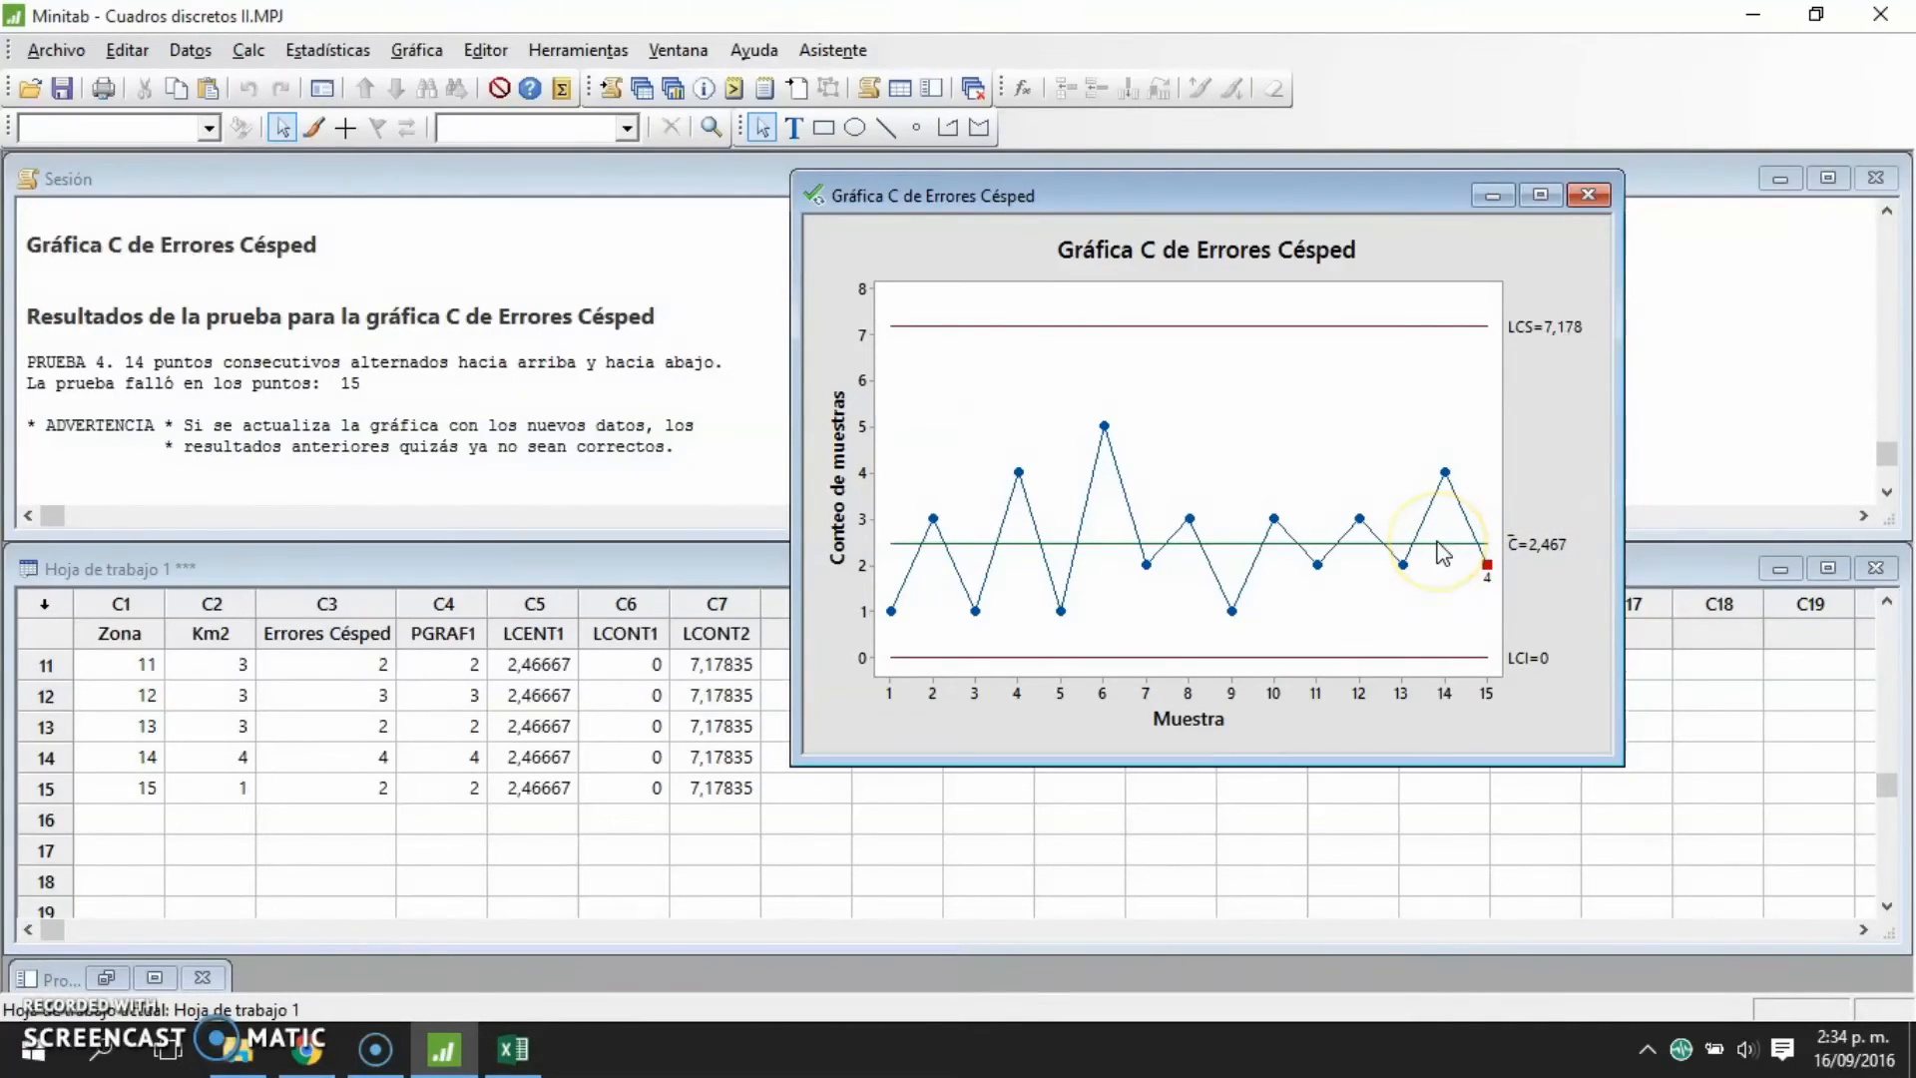
{"action": "mouse_move", "coordinate": [1441, 551]}
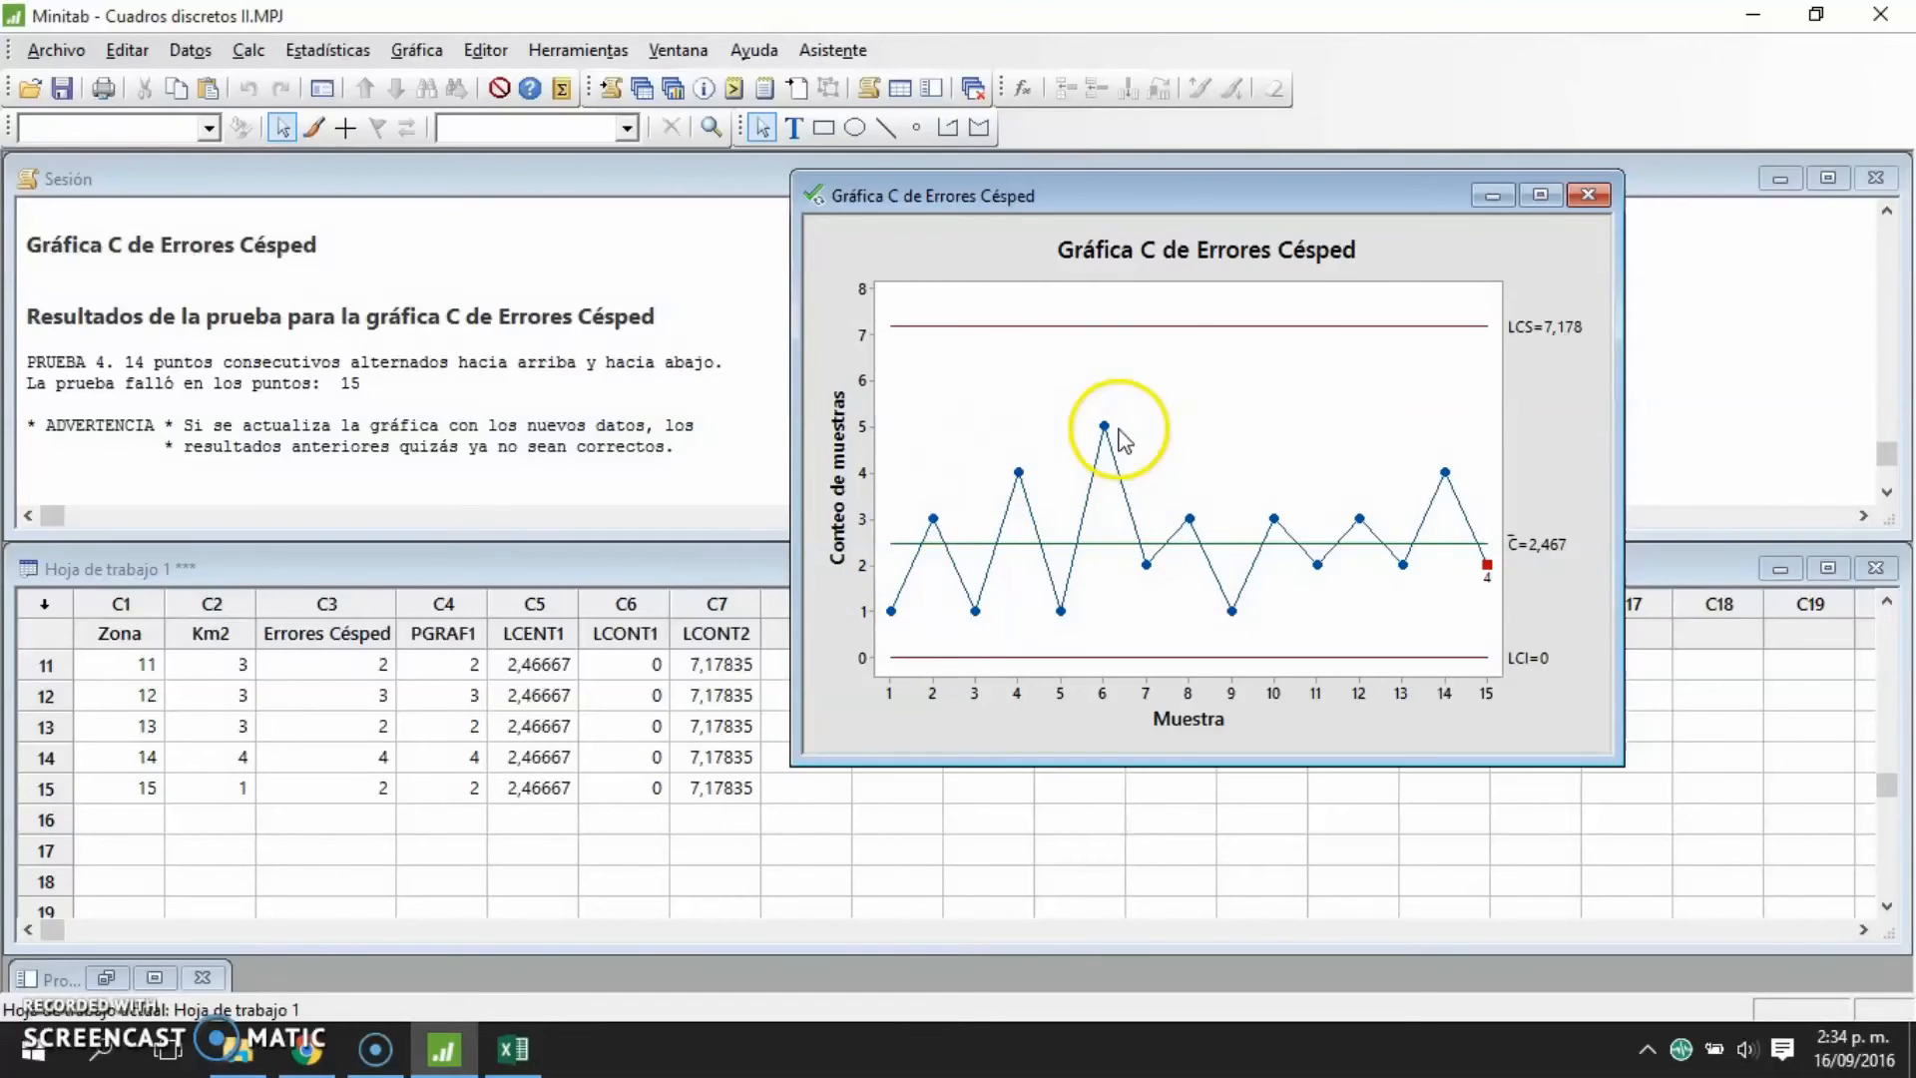
{"action": "mouse_move", "coordinate": [1105, 430]}
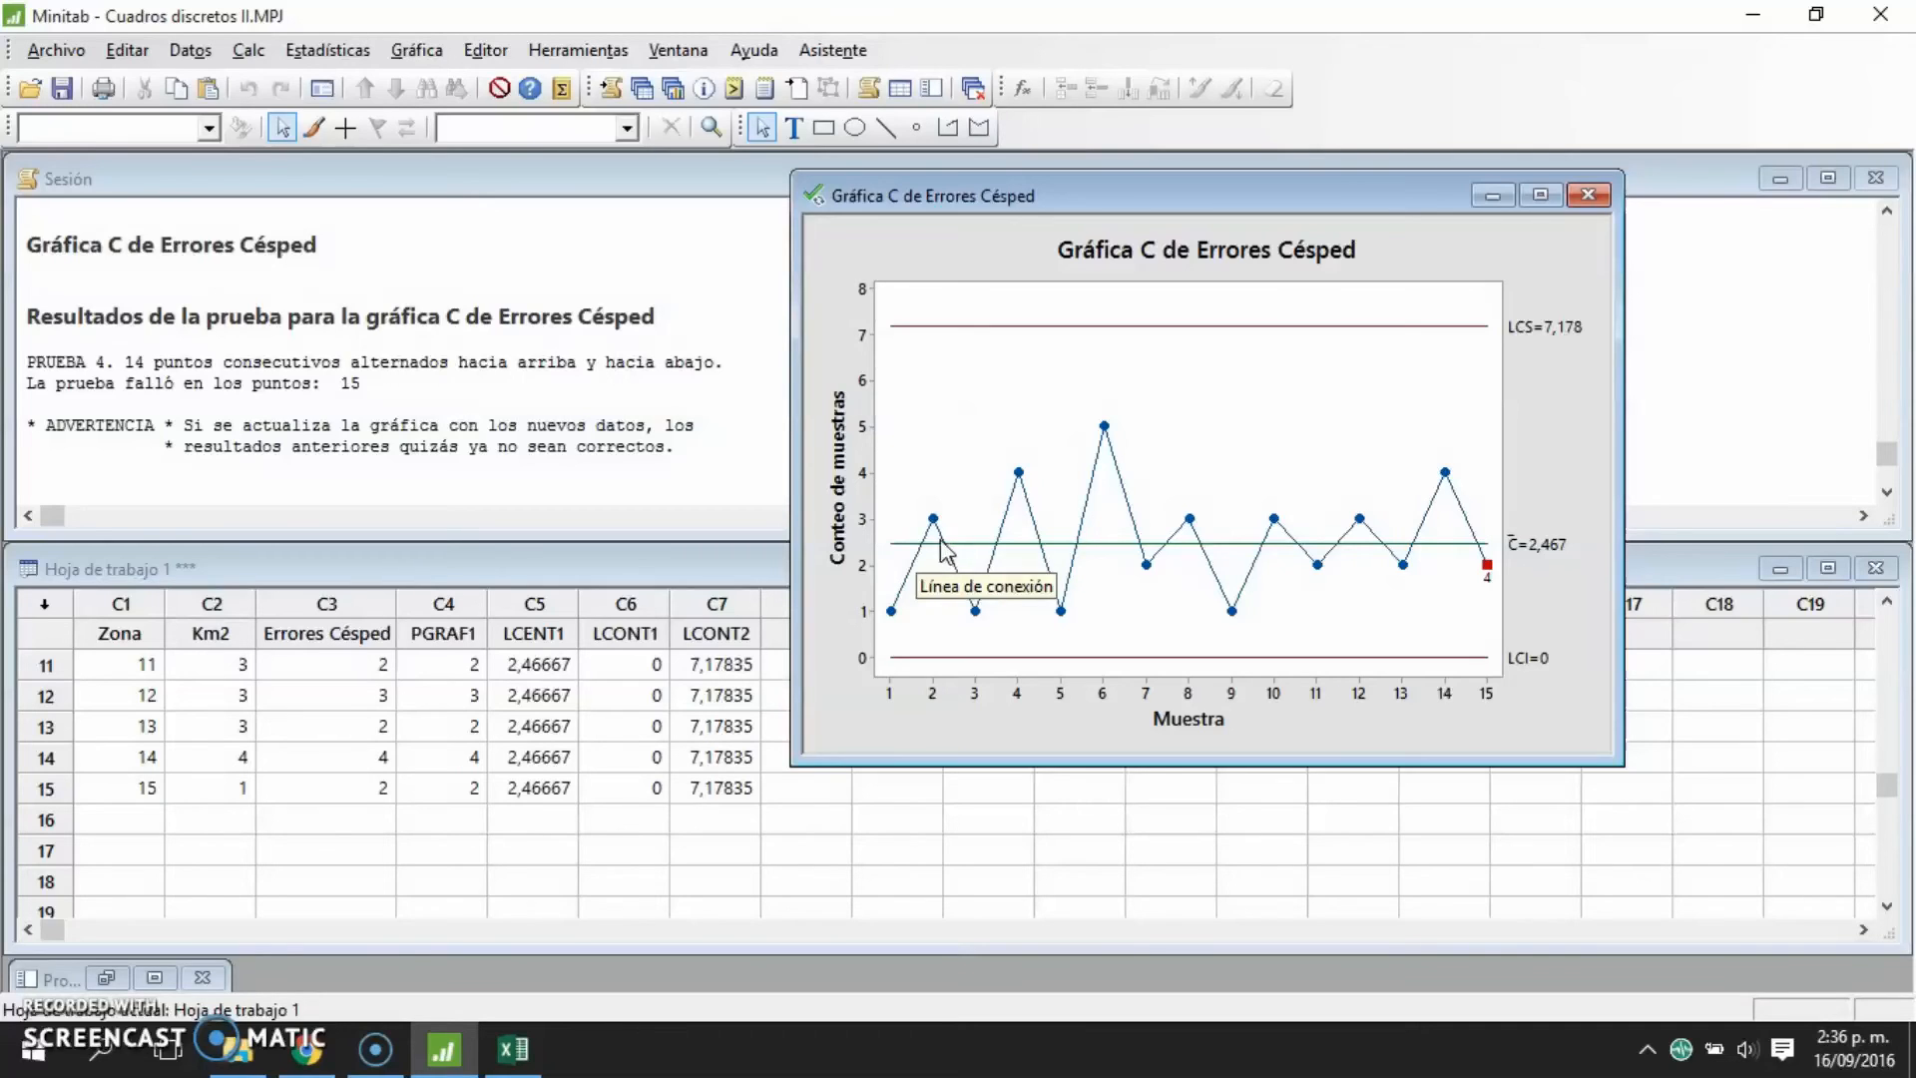
{"action": "mouse_move", "coordinate": [933, 520]}
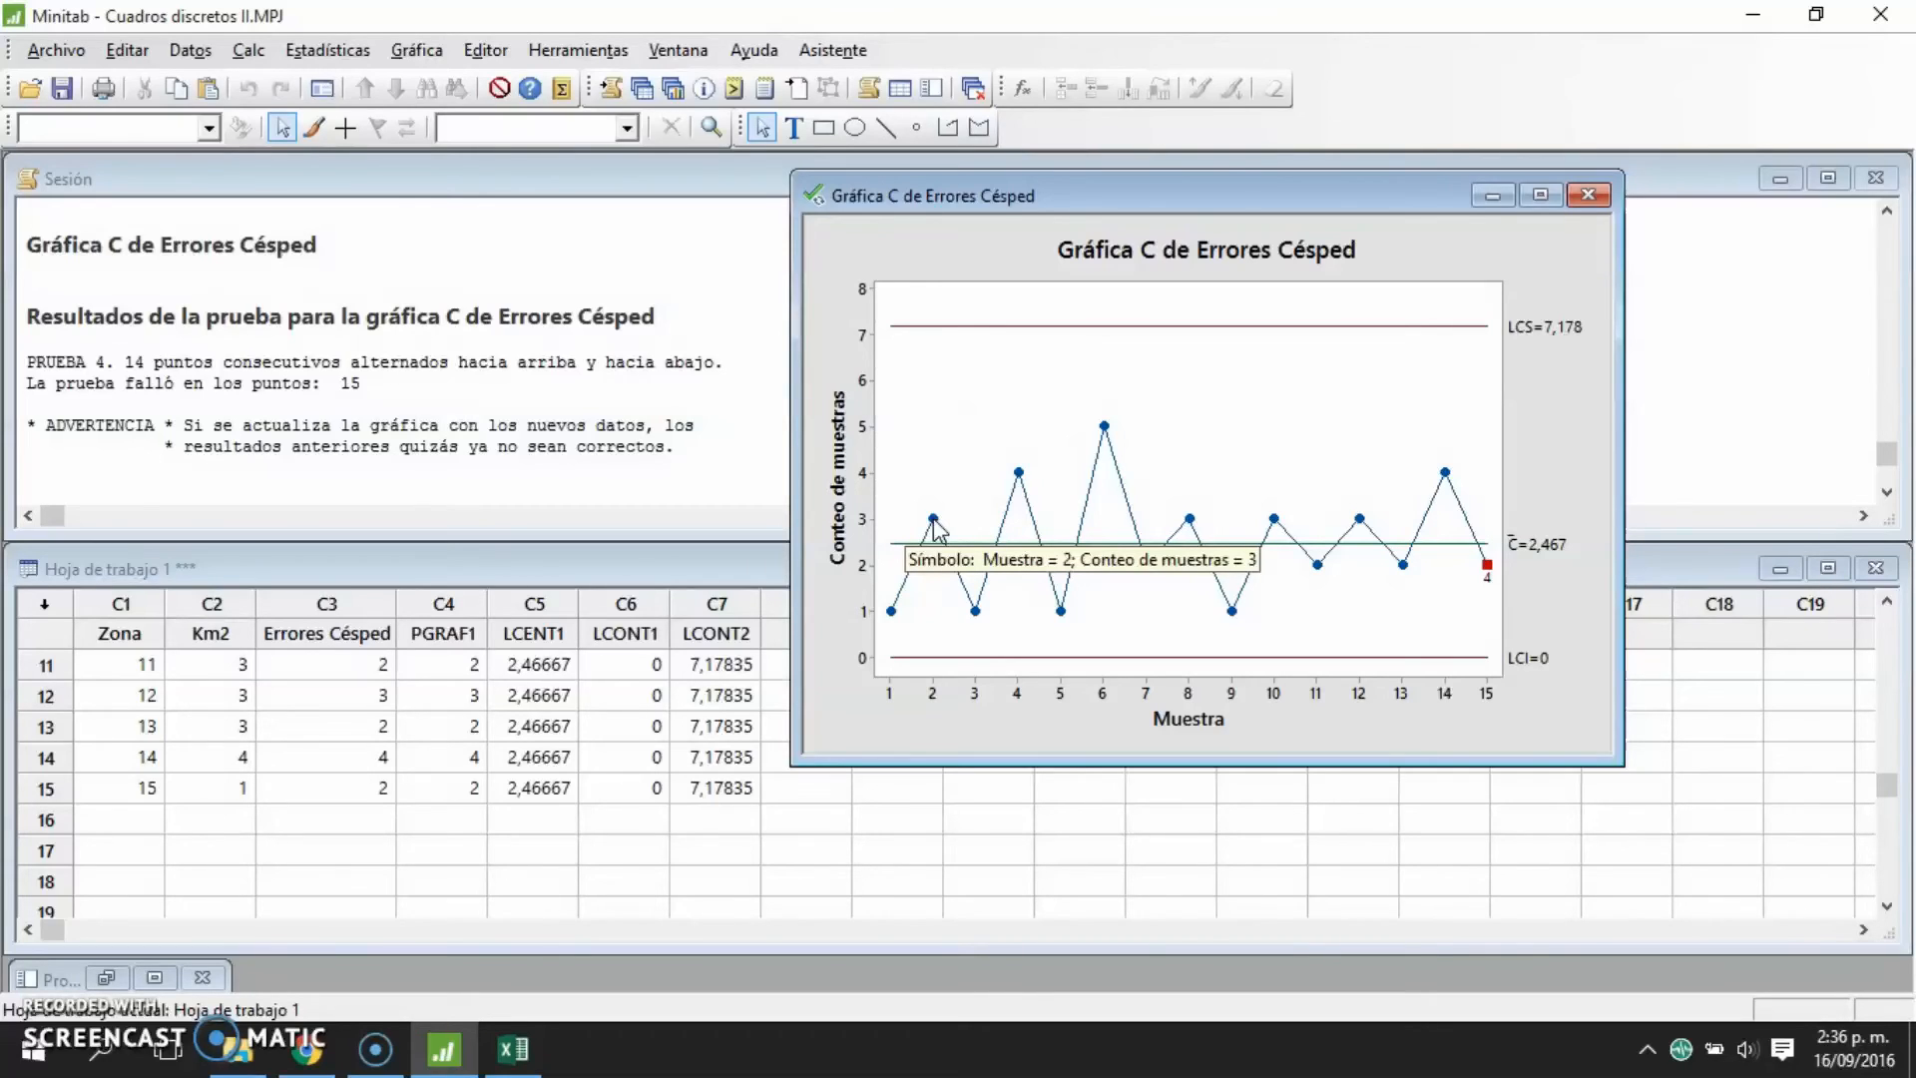
{"action": "left_click", "coordinate": [975, 611]}
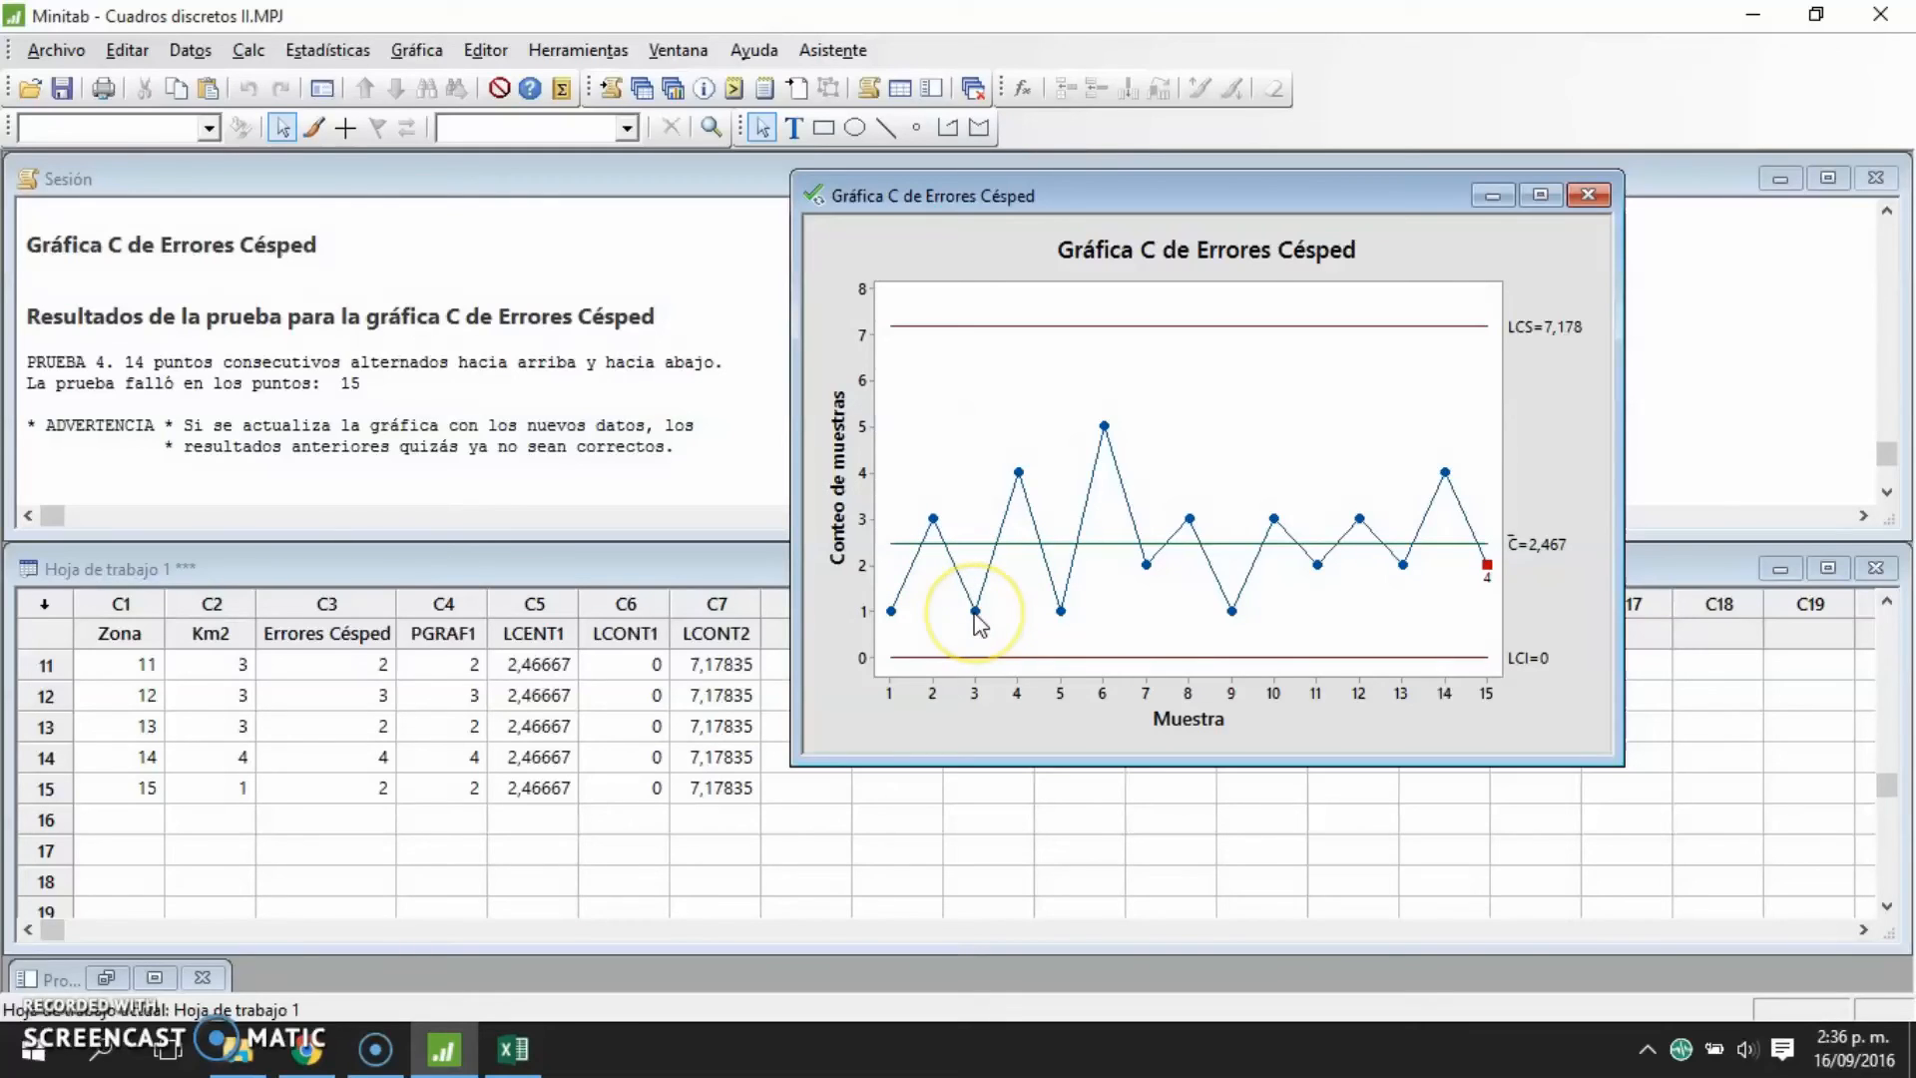
{"action": "mouse_move", "coordinate": [976, 615]}
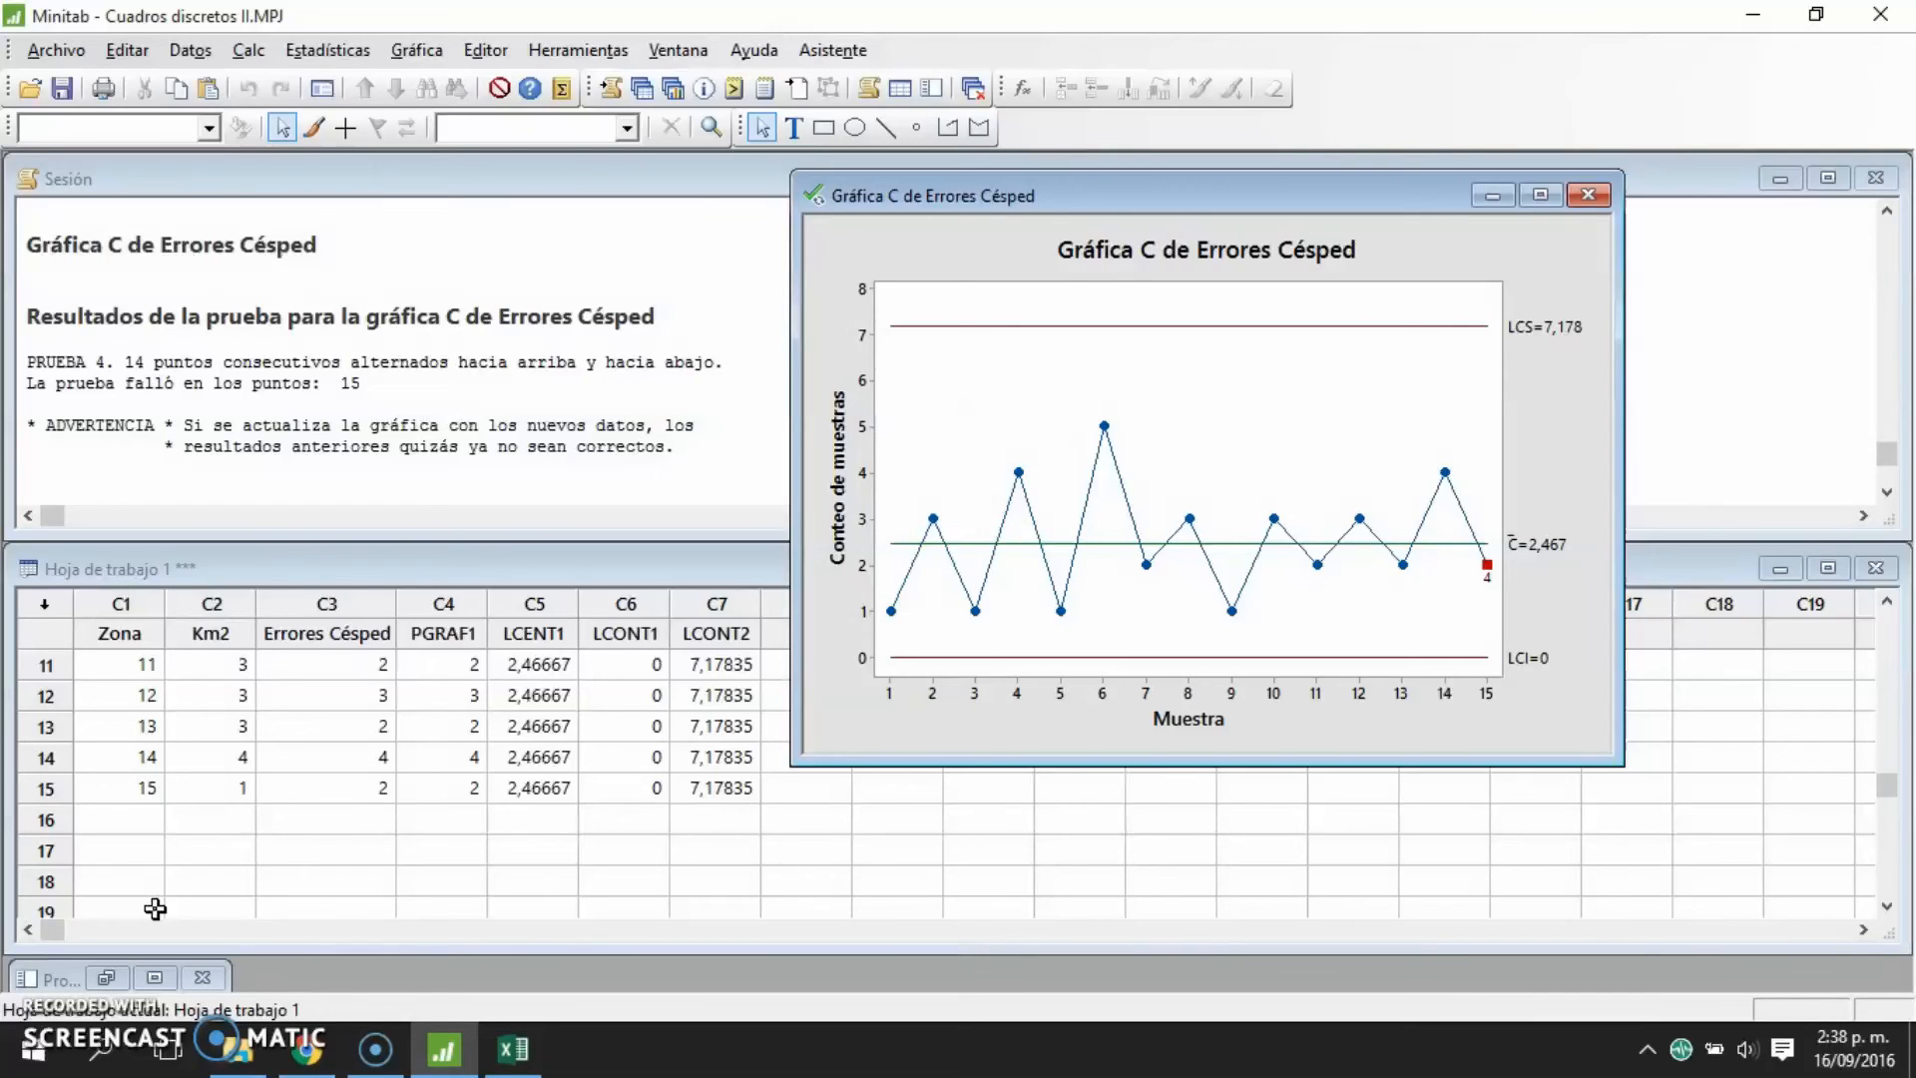
- Review the Km2 values for all zones down to the end of the data and return to the Km2 heading
{"action": "left_click", "coordinate": [228, 781]}
{"action": "left_click_drag", "start_coordinate": [228, 777], "coordinate": [226, 629]}
{"action": "left_click", "coordinate": [205, 671]}
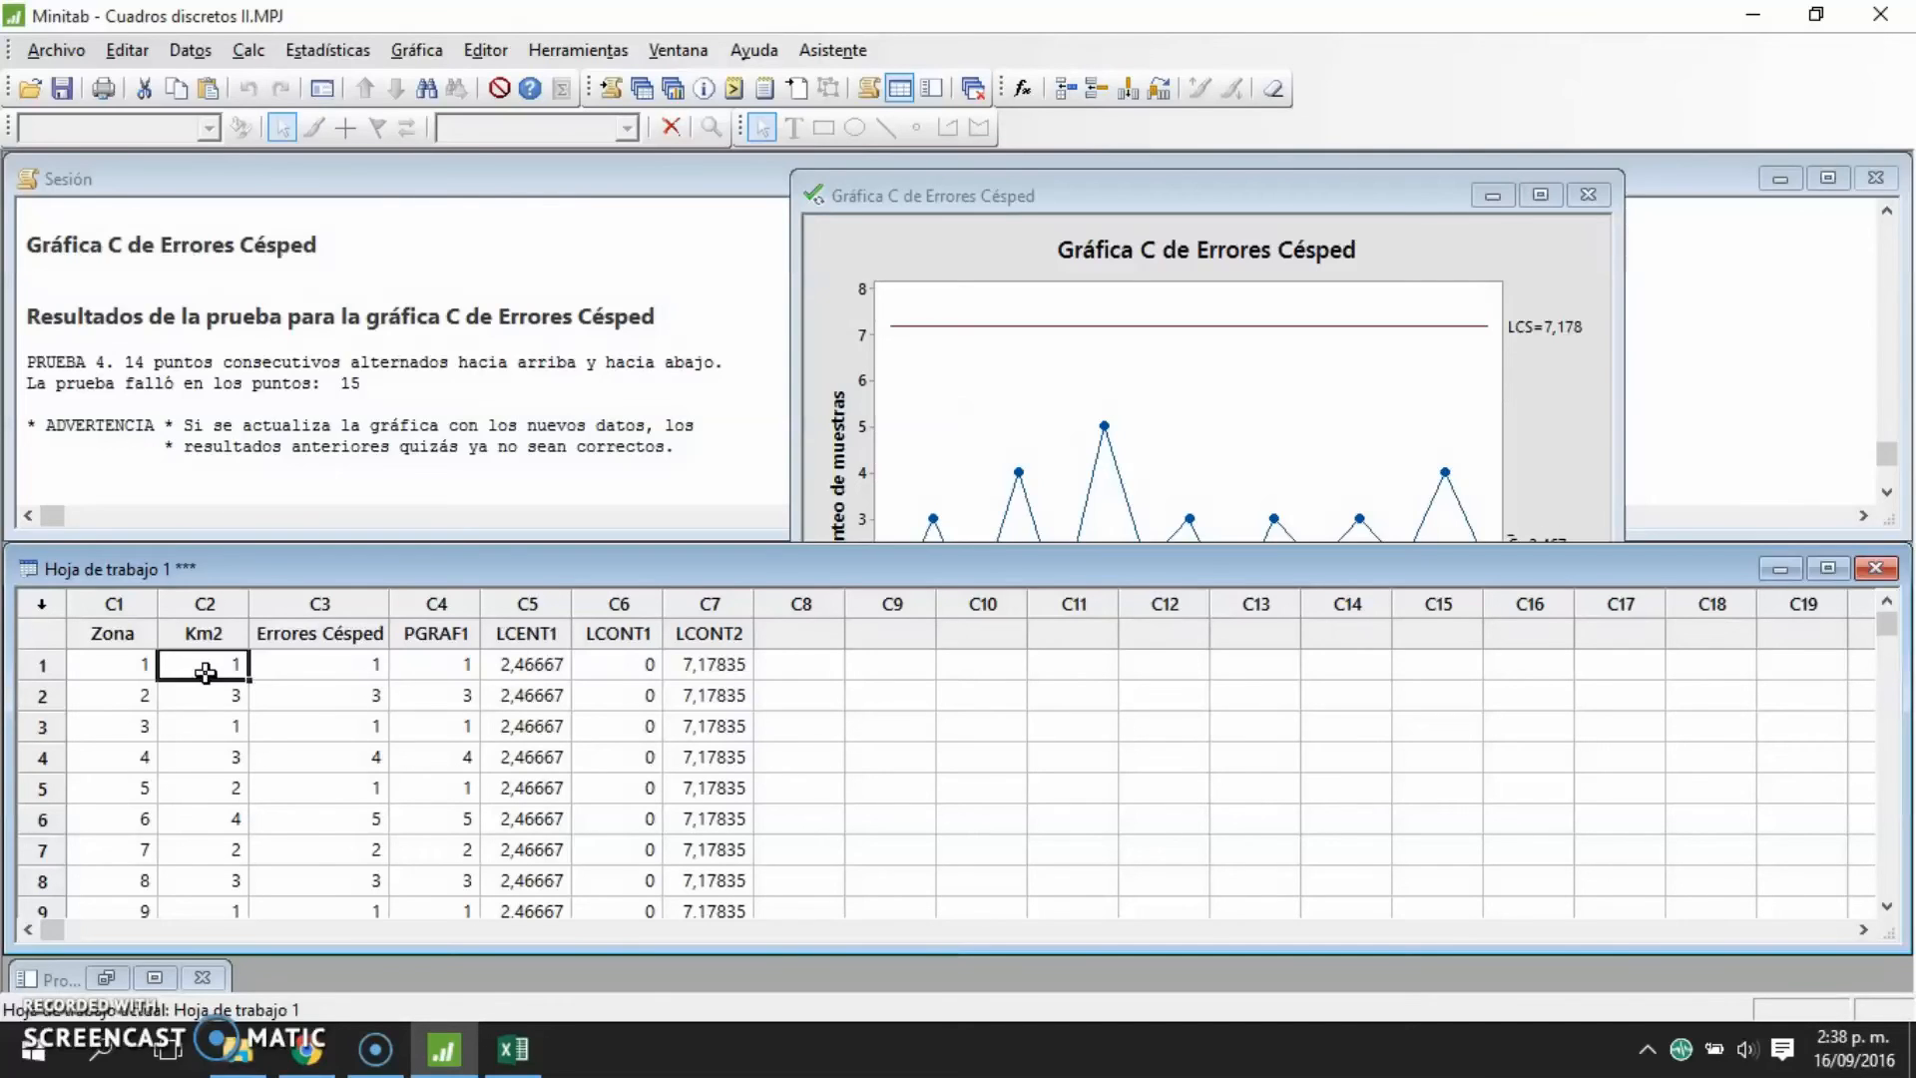
{"action": "left_click", "coordinate": [216, 696]}
{"action": "key", "text": "Down"}
{"action": "key", "text": "Down"}
{"action": "key", "text": "Down"}
{"action": "key", "text": "Down"}
{"action": "key", "text": "Down"}
{"action": "key", "text": "Down"}
{"action": "key", "text": "Down"}
{"action": "key", "text": "Down"}
{"action": "key", "text": "Down"}
{"action": "key", "text": "Down"}
{"action": "key", "text": "Down"}
{"action": "key", "text": "Down"}
{"action": "key", "text": "Down"}
{"action": "key", "text": "Down"}
{"action": "key", "text": "Up"}
{"action": "key", "text": "Up"}
{"action": "key", "text": "Up"}
{"action": "key", "text": "Up"}
{"action": "key", "text": "Up"}
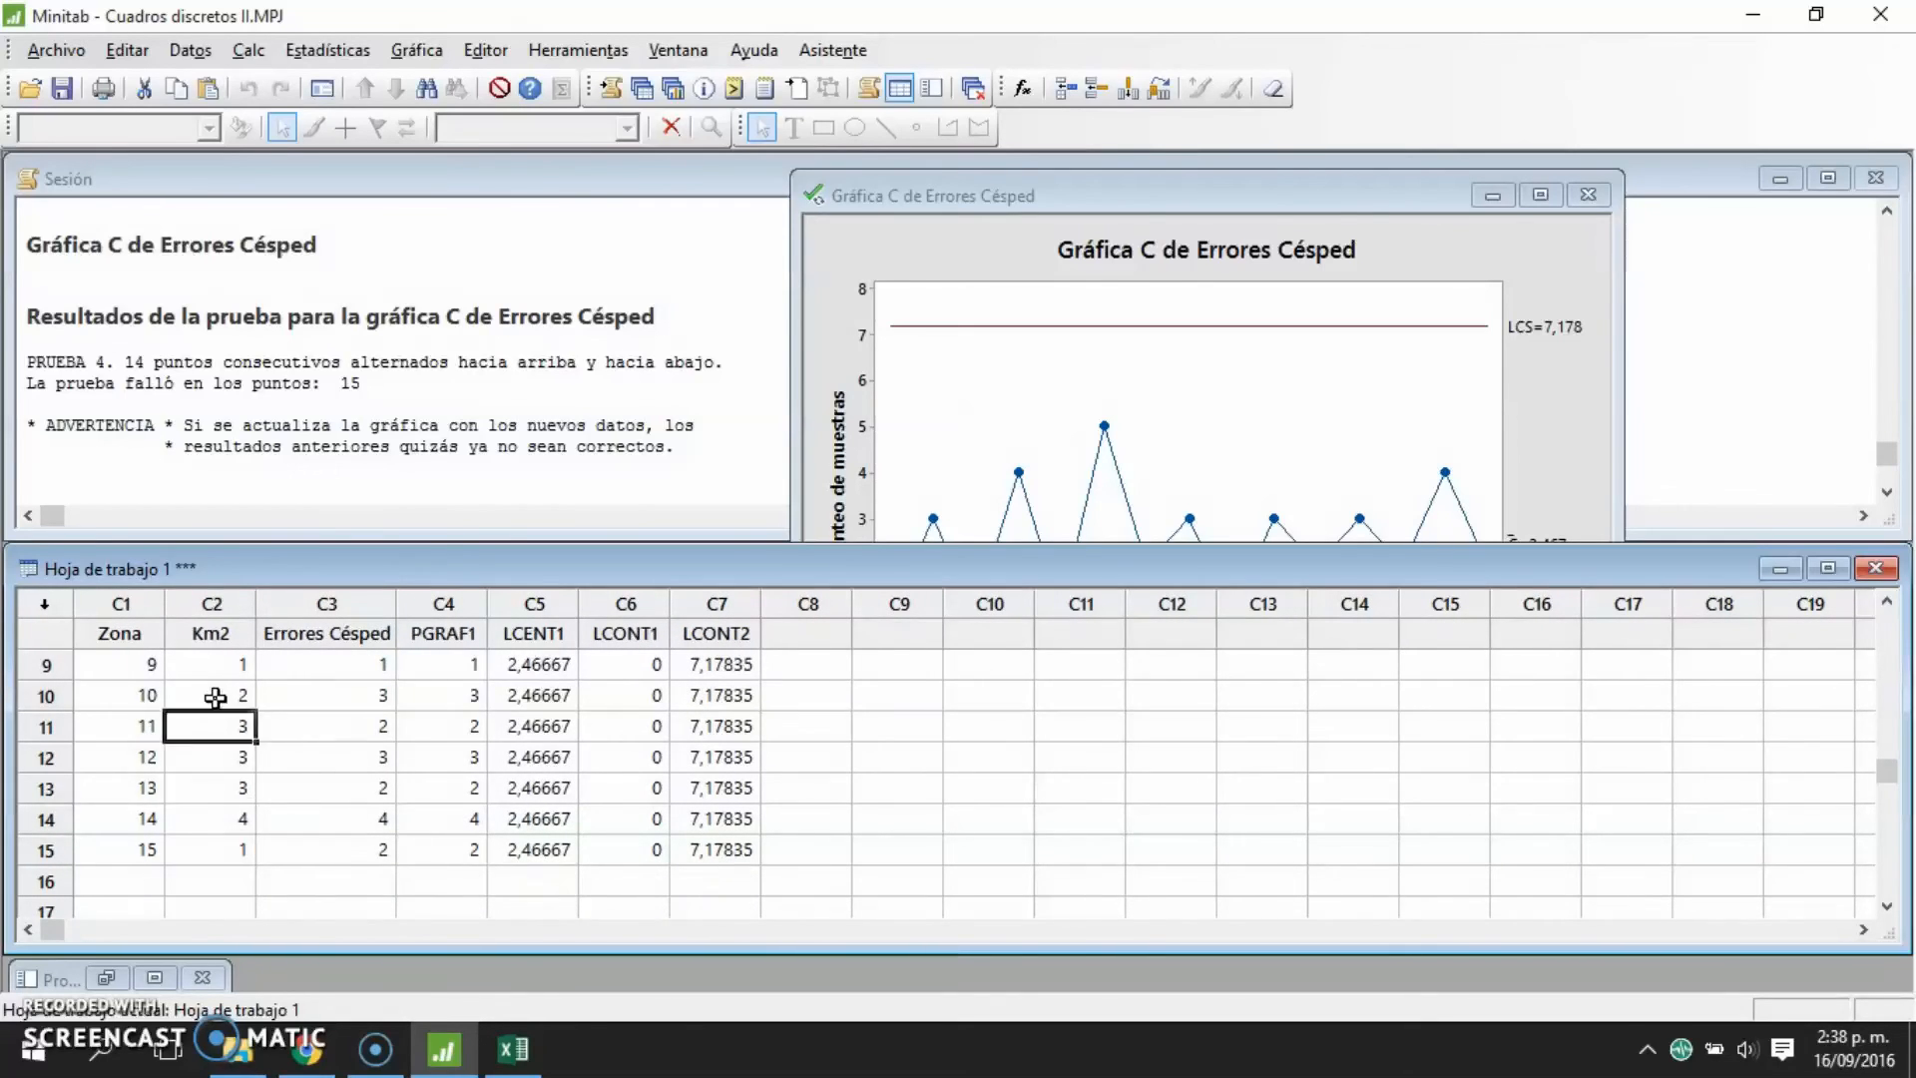
{"action": "key", "text": "Up"}
{"action": "key", "text": "Up"}
{"action": "key", "text": "Up"}
{"action": "key", "text": "Up"}
{"action": "key", "text": "Up"}
{"action": "key", "text": "Up"}
{"action": "key", "text": "Up"}
{"action": "key", "text": "Up"}
{"action": "key", "text": "Up"}
{"action": "key", "text": "Up"}
{"action": "key", "text": "Up"}
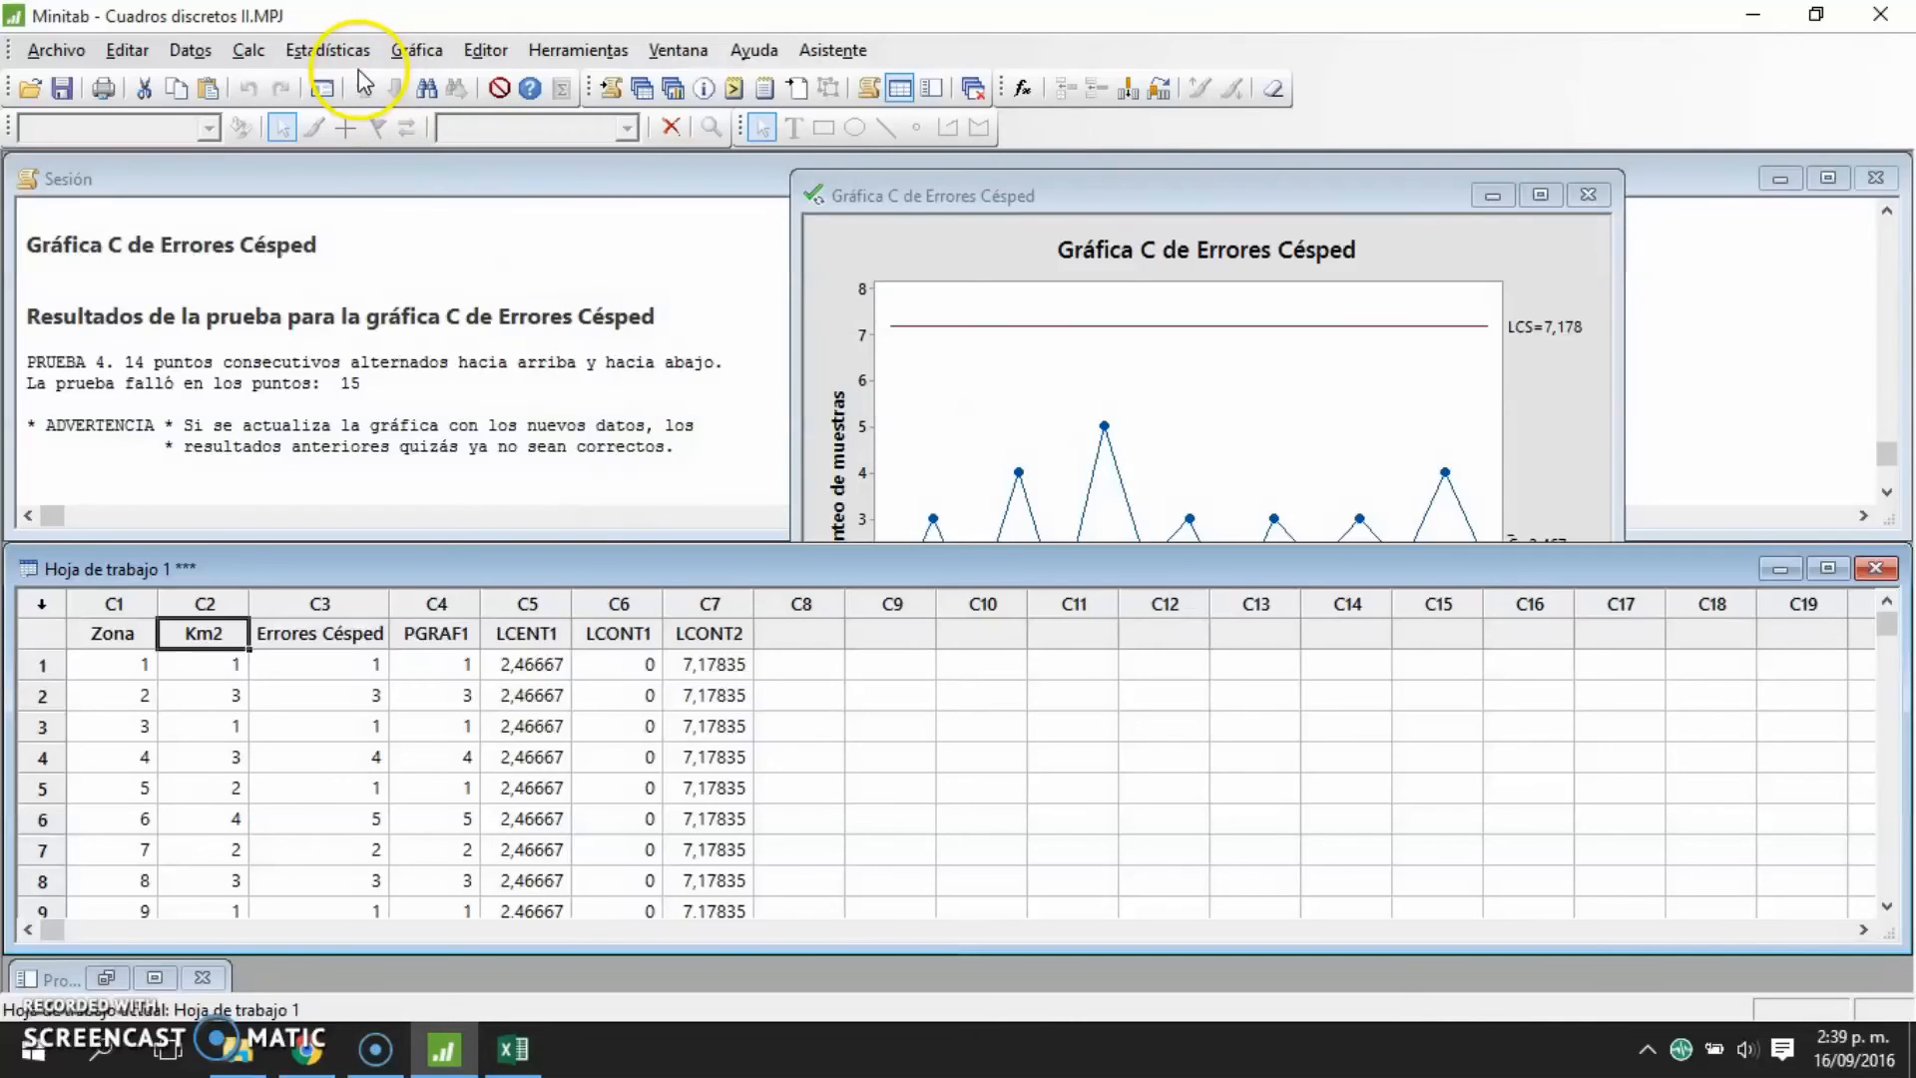
- Set up a U control chart with Errores Césped as the variable and Km2 as the subgroup sizes
{"action": "left_click", "coordinate": [330, 50]}
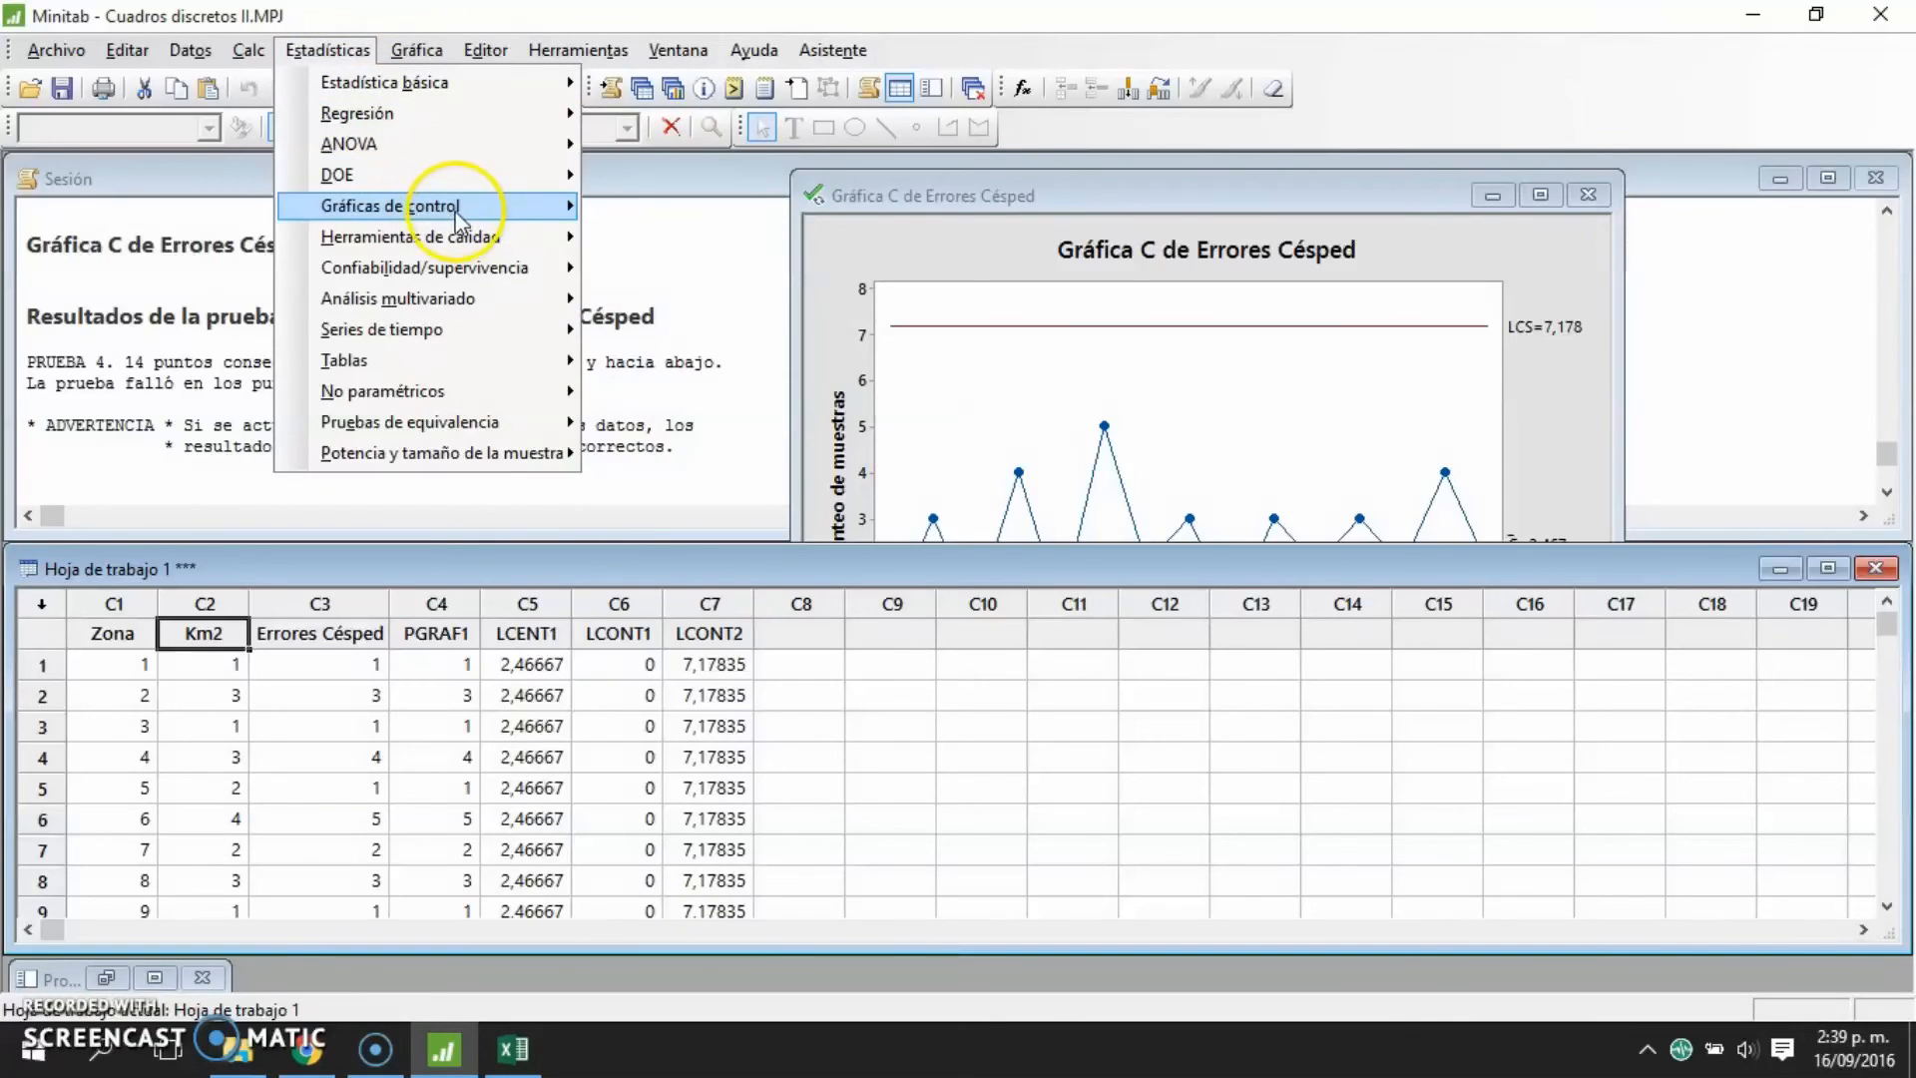
{"action": "mouse_move", "coordinate": [464, 211]}
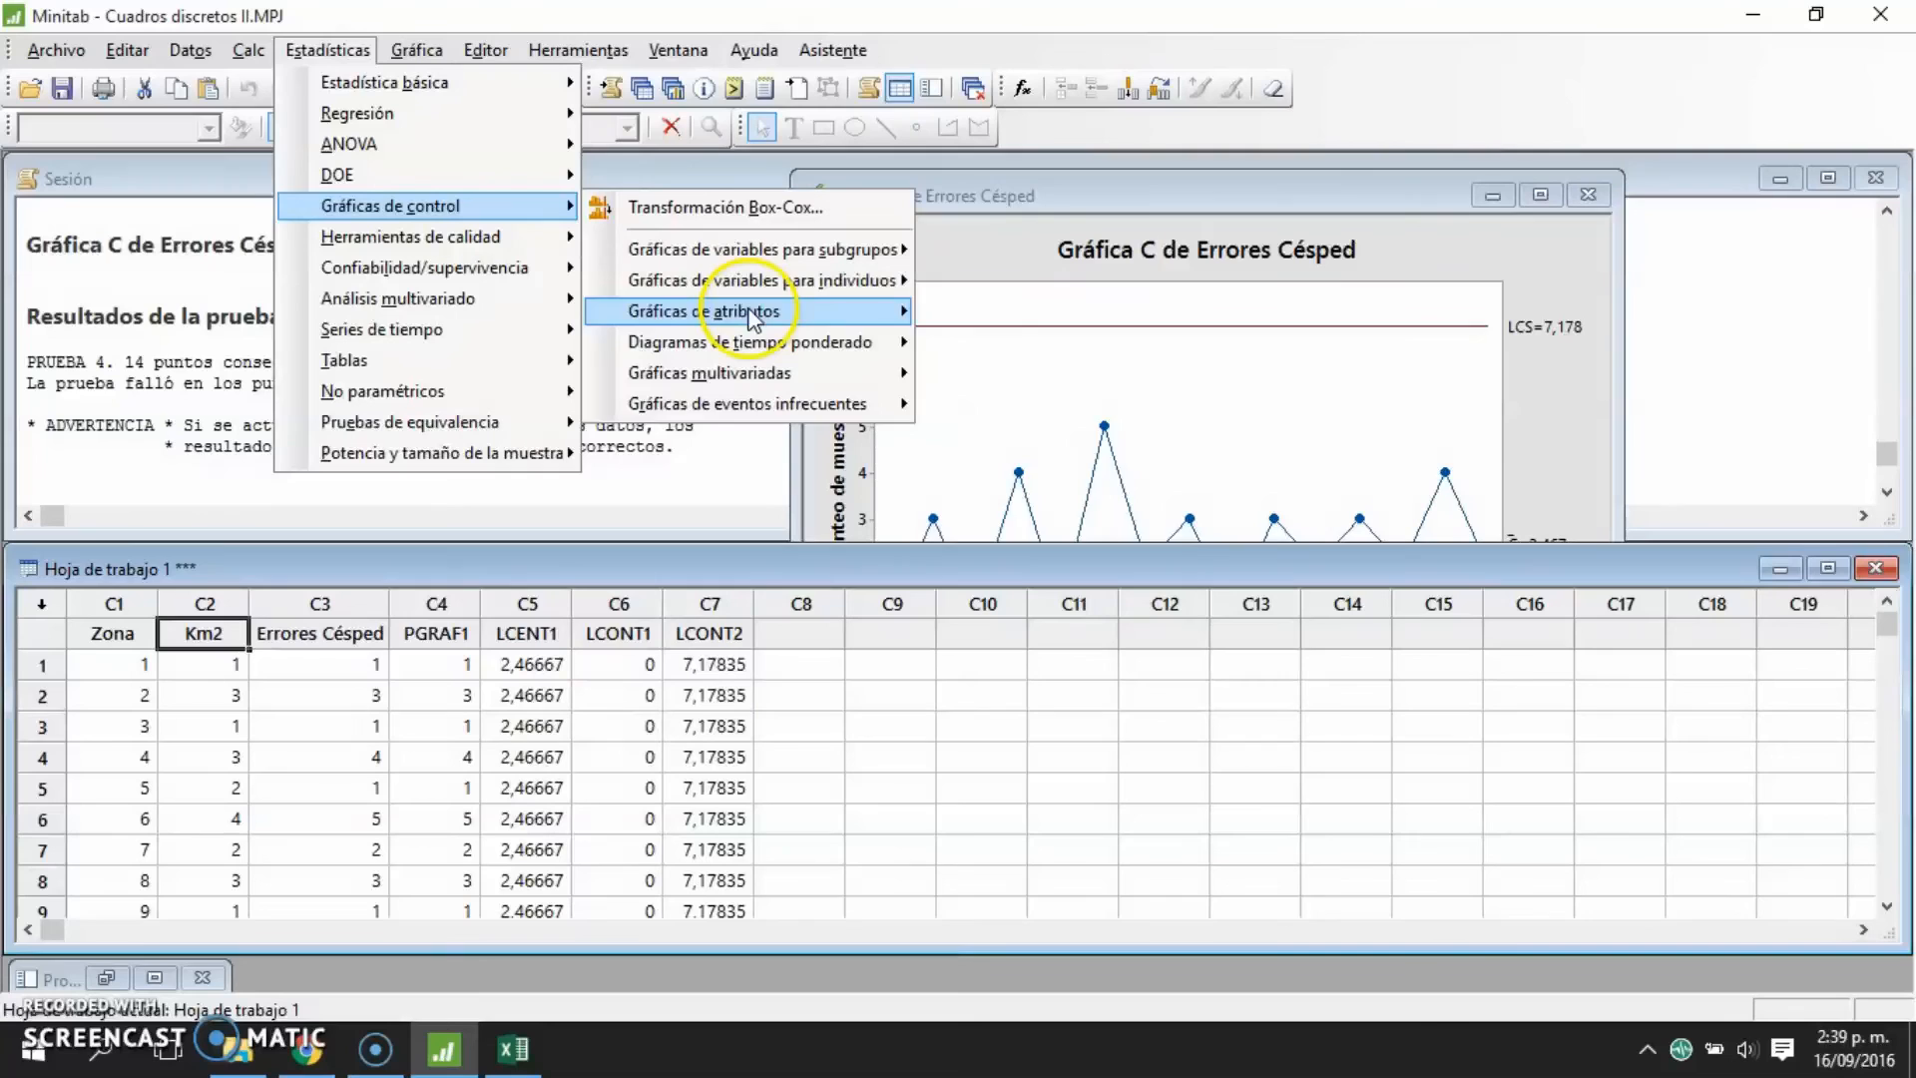
{"action": "mouse_move", "coordinate": [751, 318]}
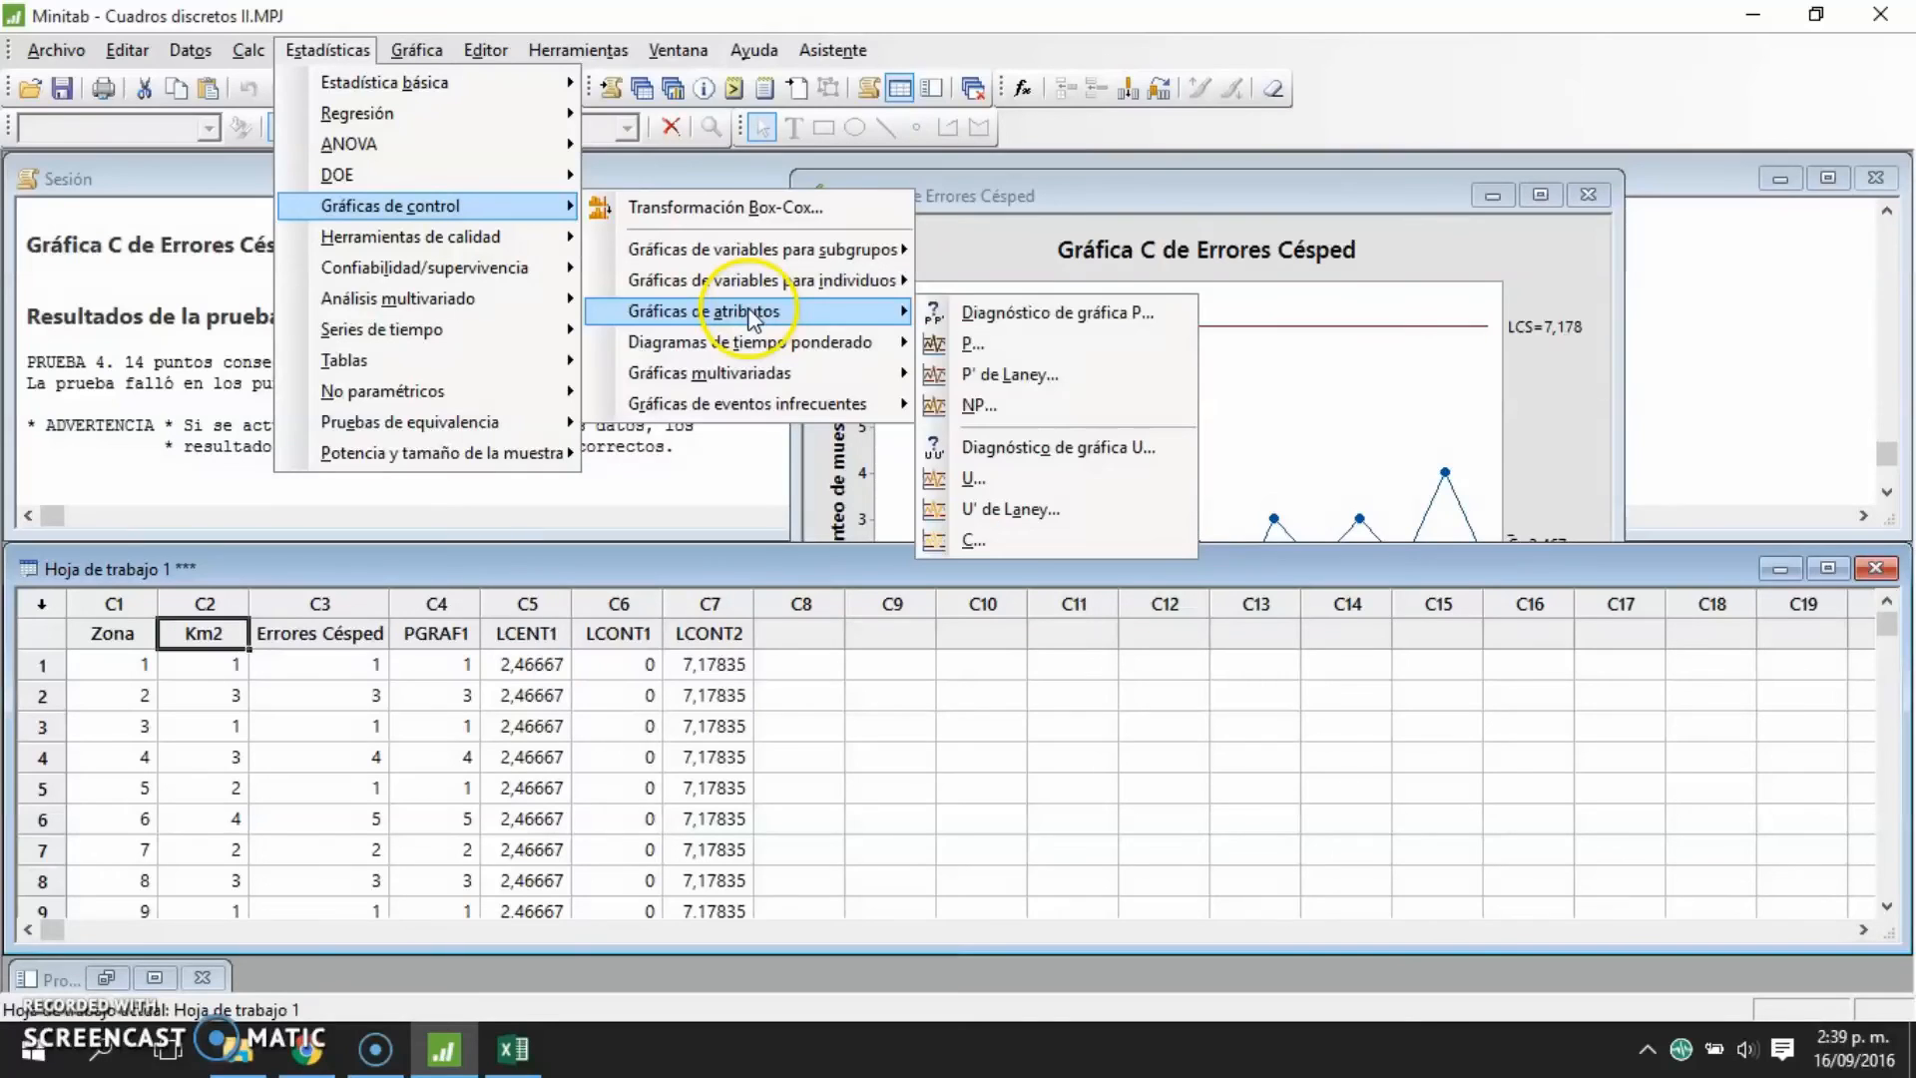
{"action": "left_click", "coordinate": [998, 479]}
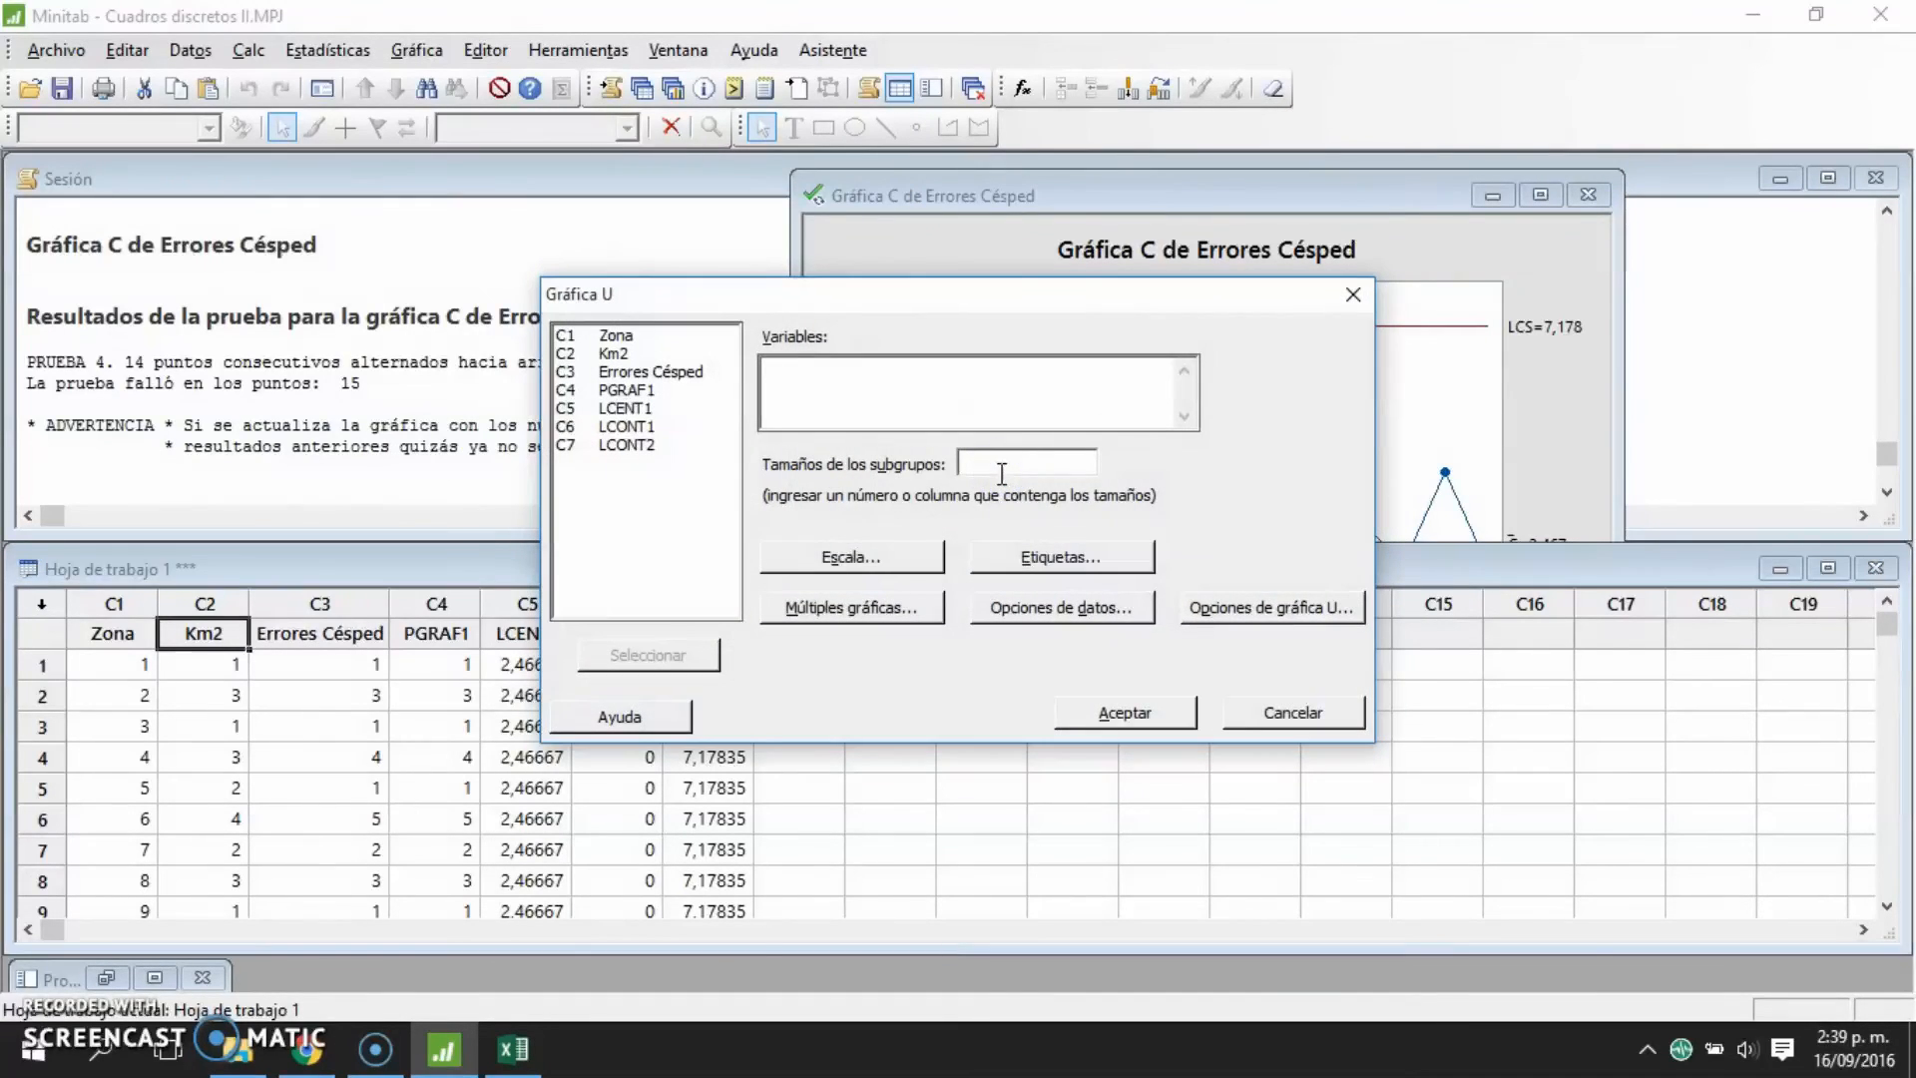
{"action": "left_click", "coordinate": [873, 403]}
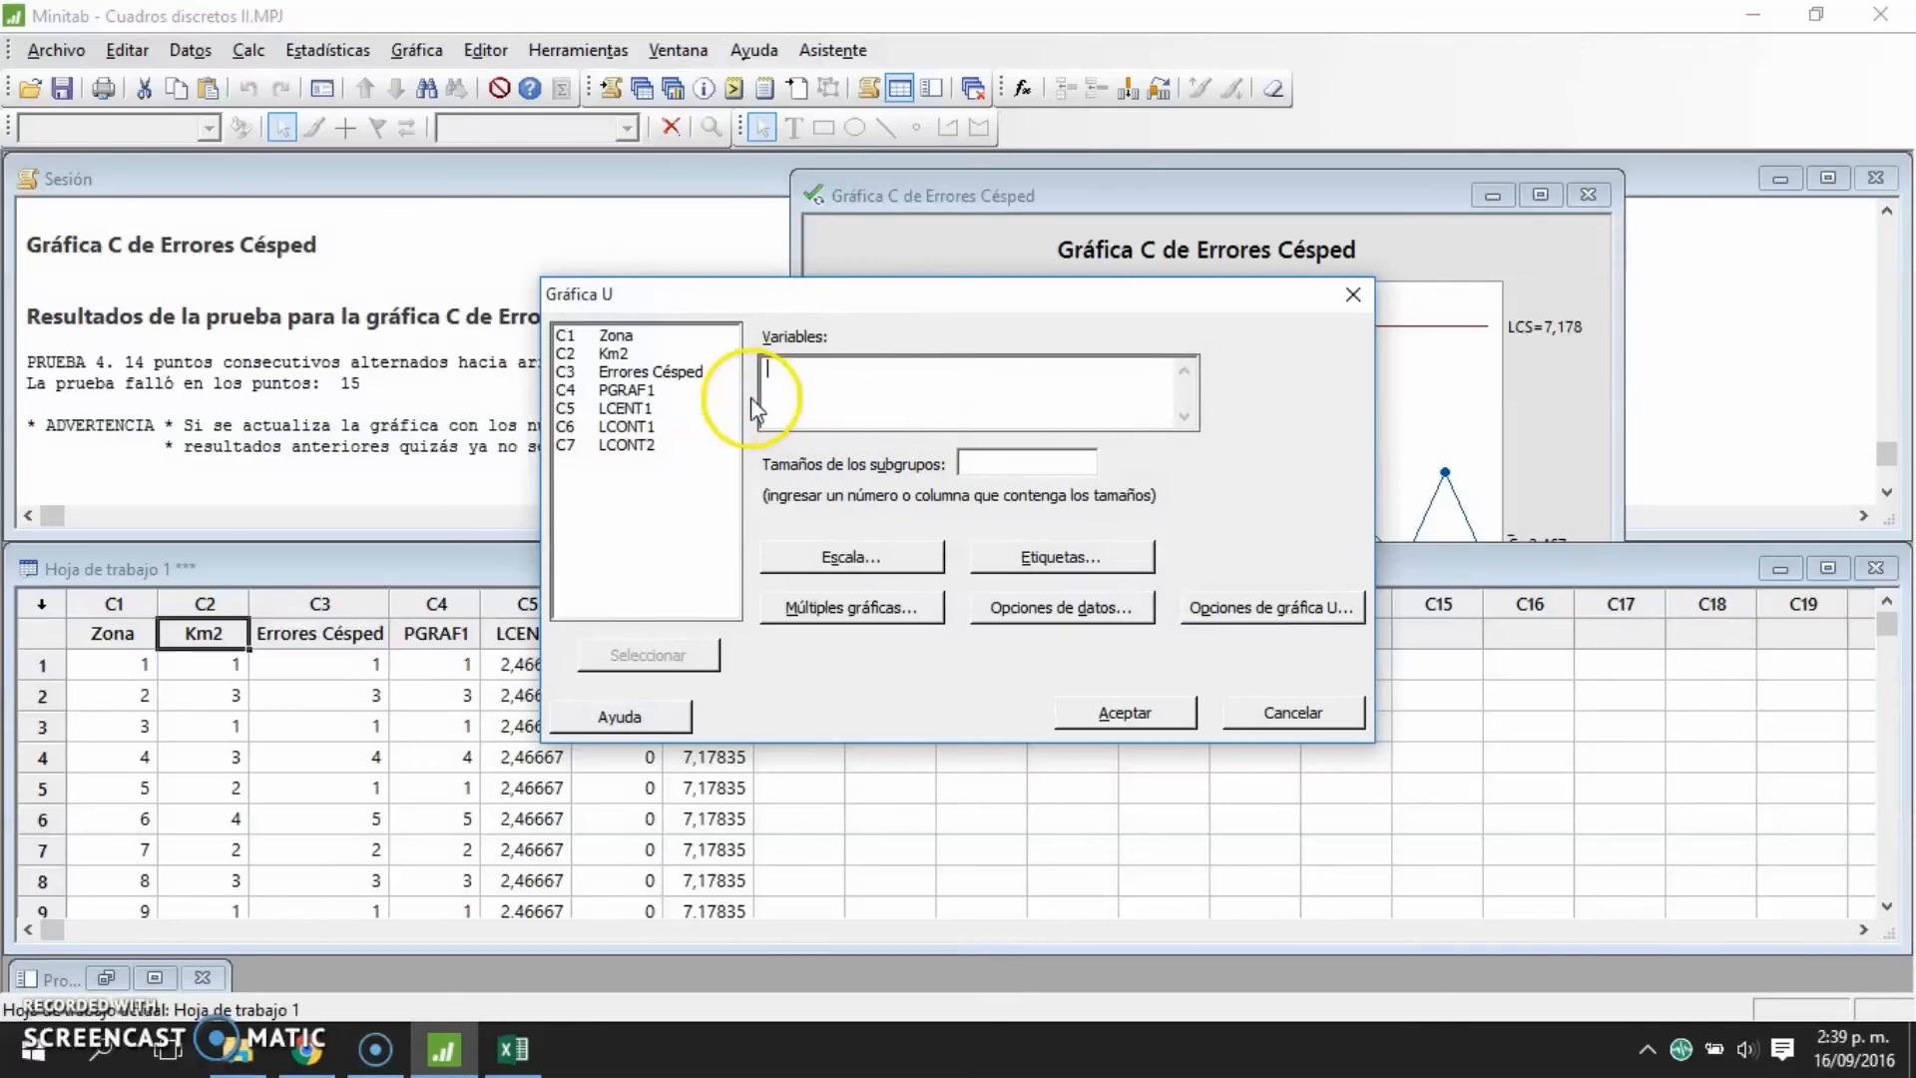
{"action": "left_click", "coordinate": [688, 372]}
{"action": "left_click", "coordinate": [647, 654]}
{"action": "left_click", "coordinate": [994, 461]}
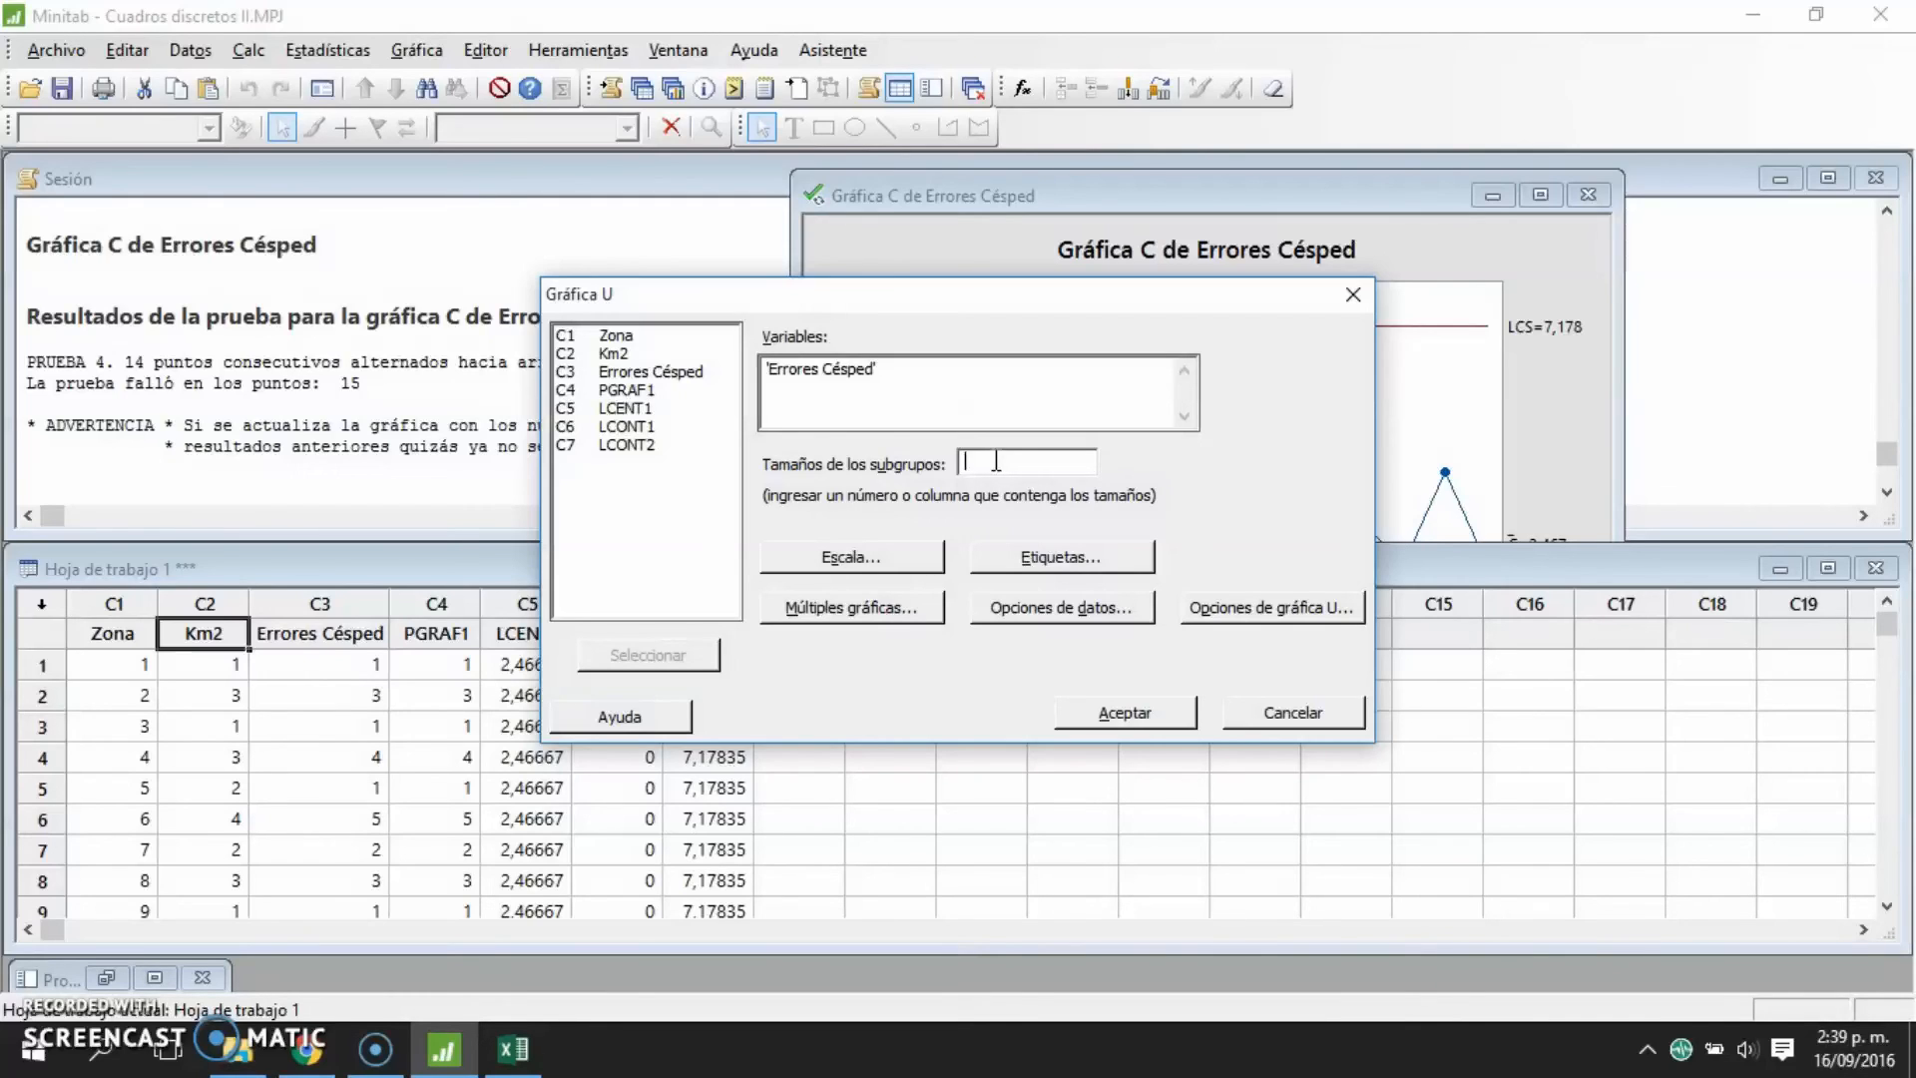
{"action": "left_click", "coordinate": [626, 351]}
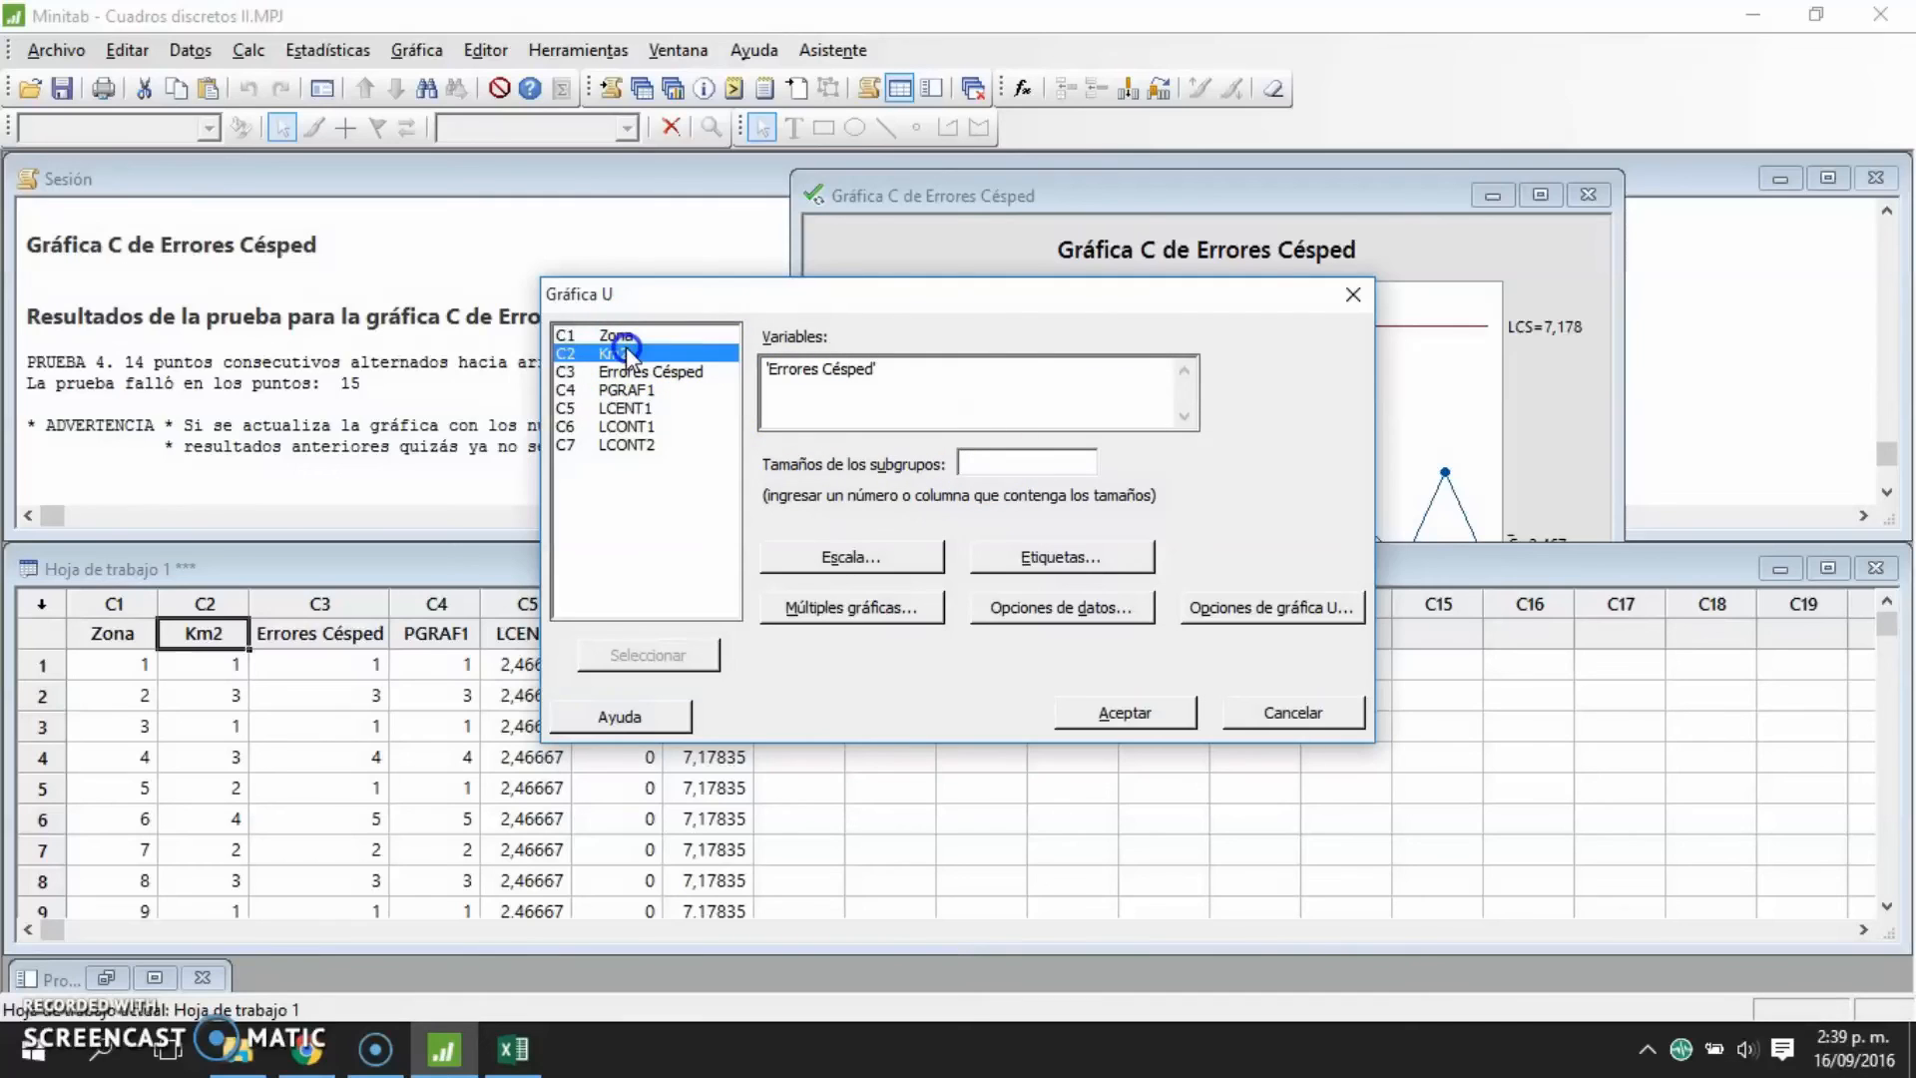
{"action": "left_click", "coordinate": [649, 655]}
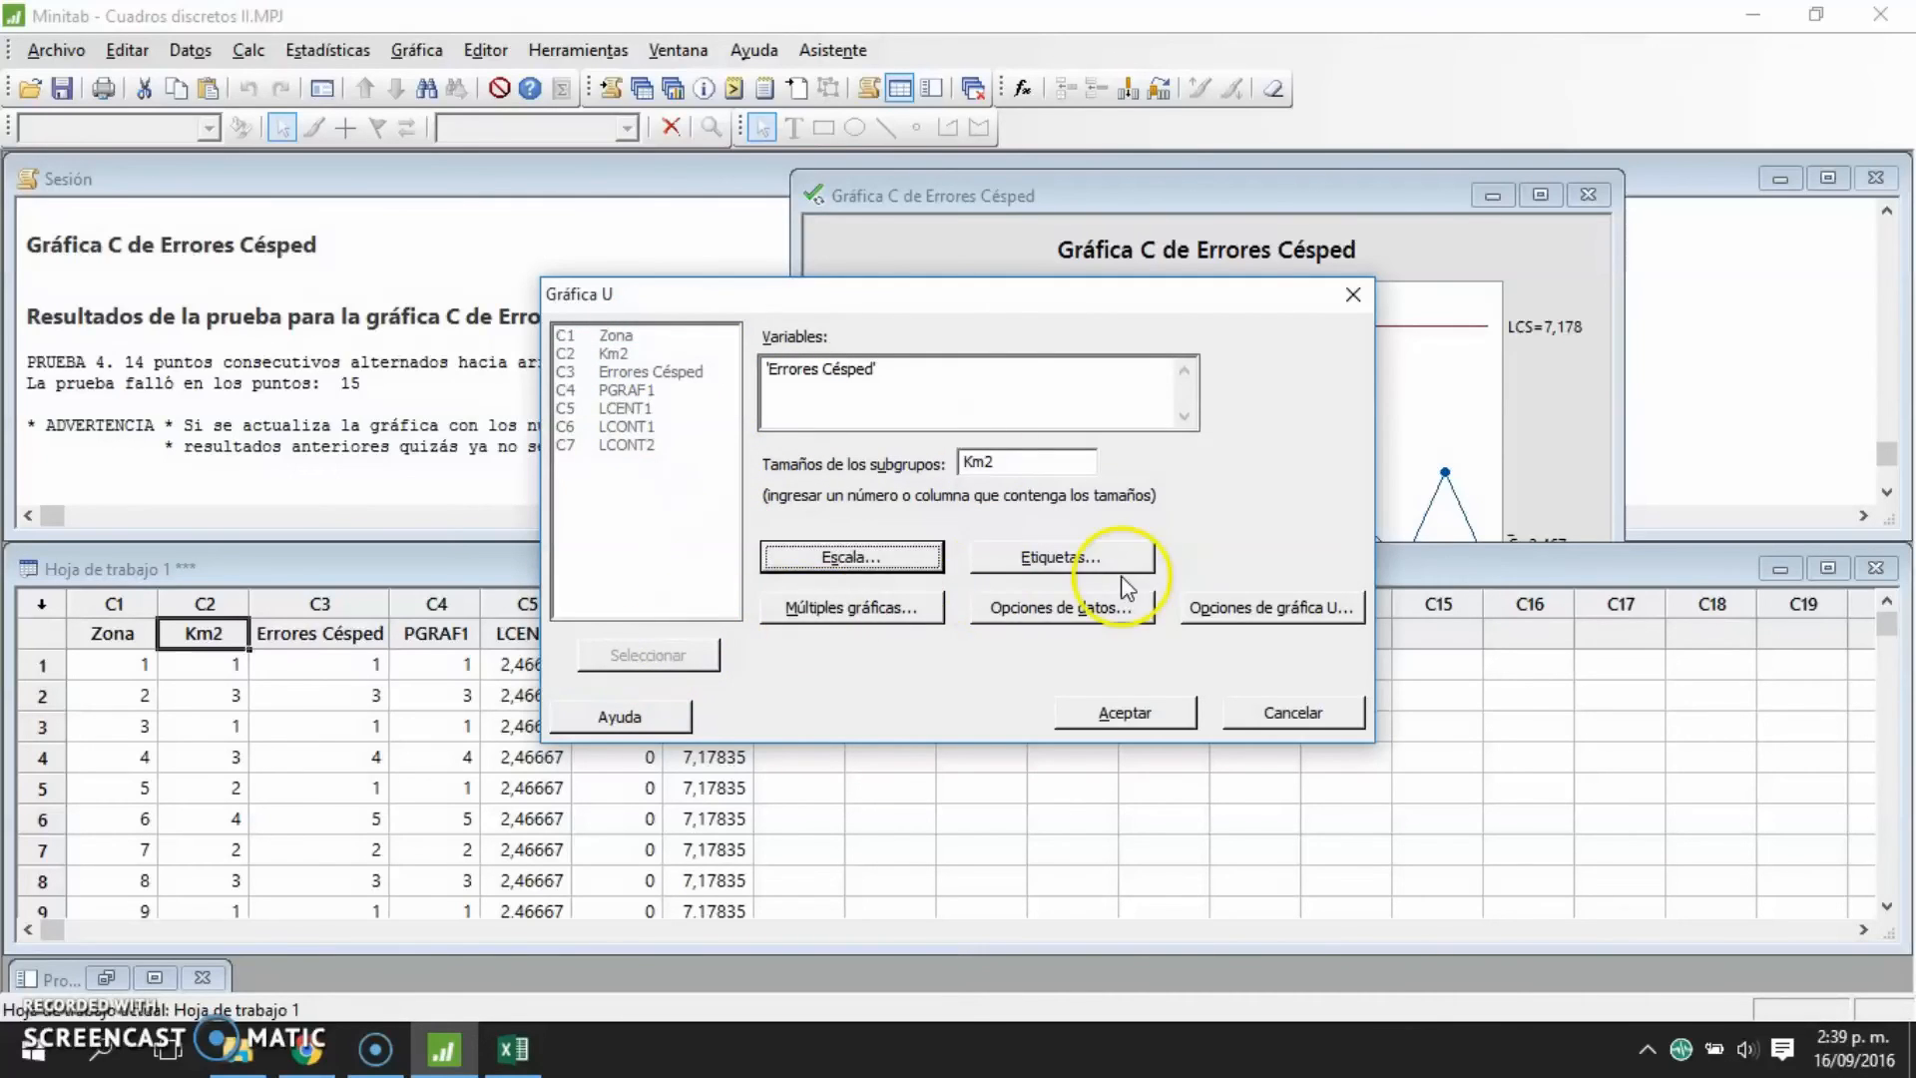
- Enable the same-side, all ascending or descending, and alternating-point tests for the U chart in addition to the first test
{"action": "left_click", "coordinate": [1238, 606]}
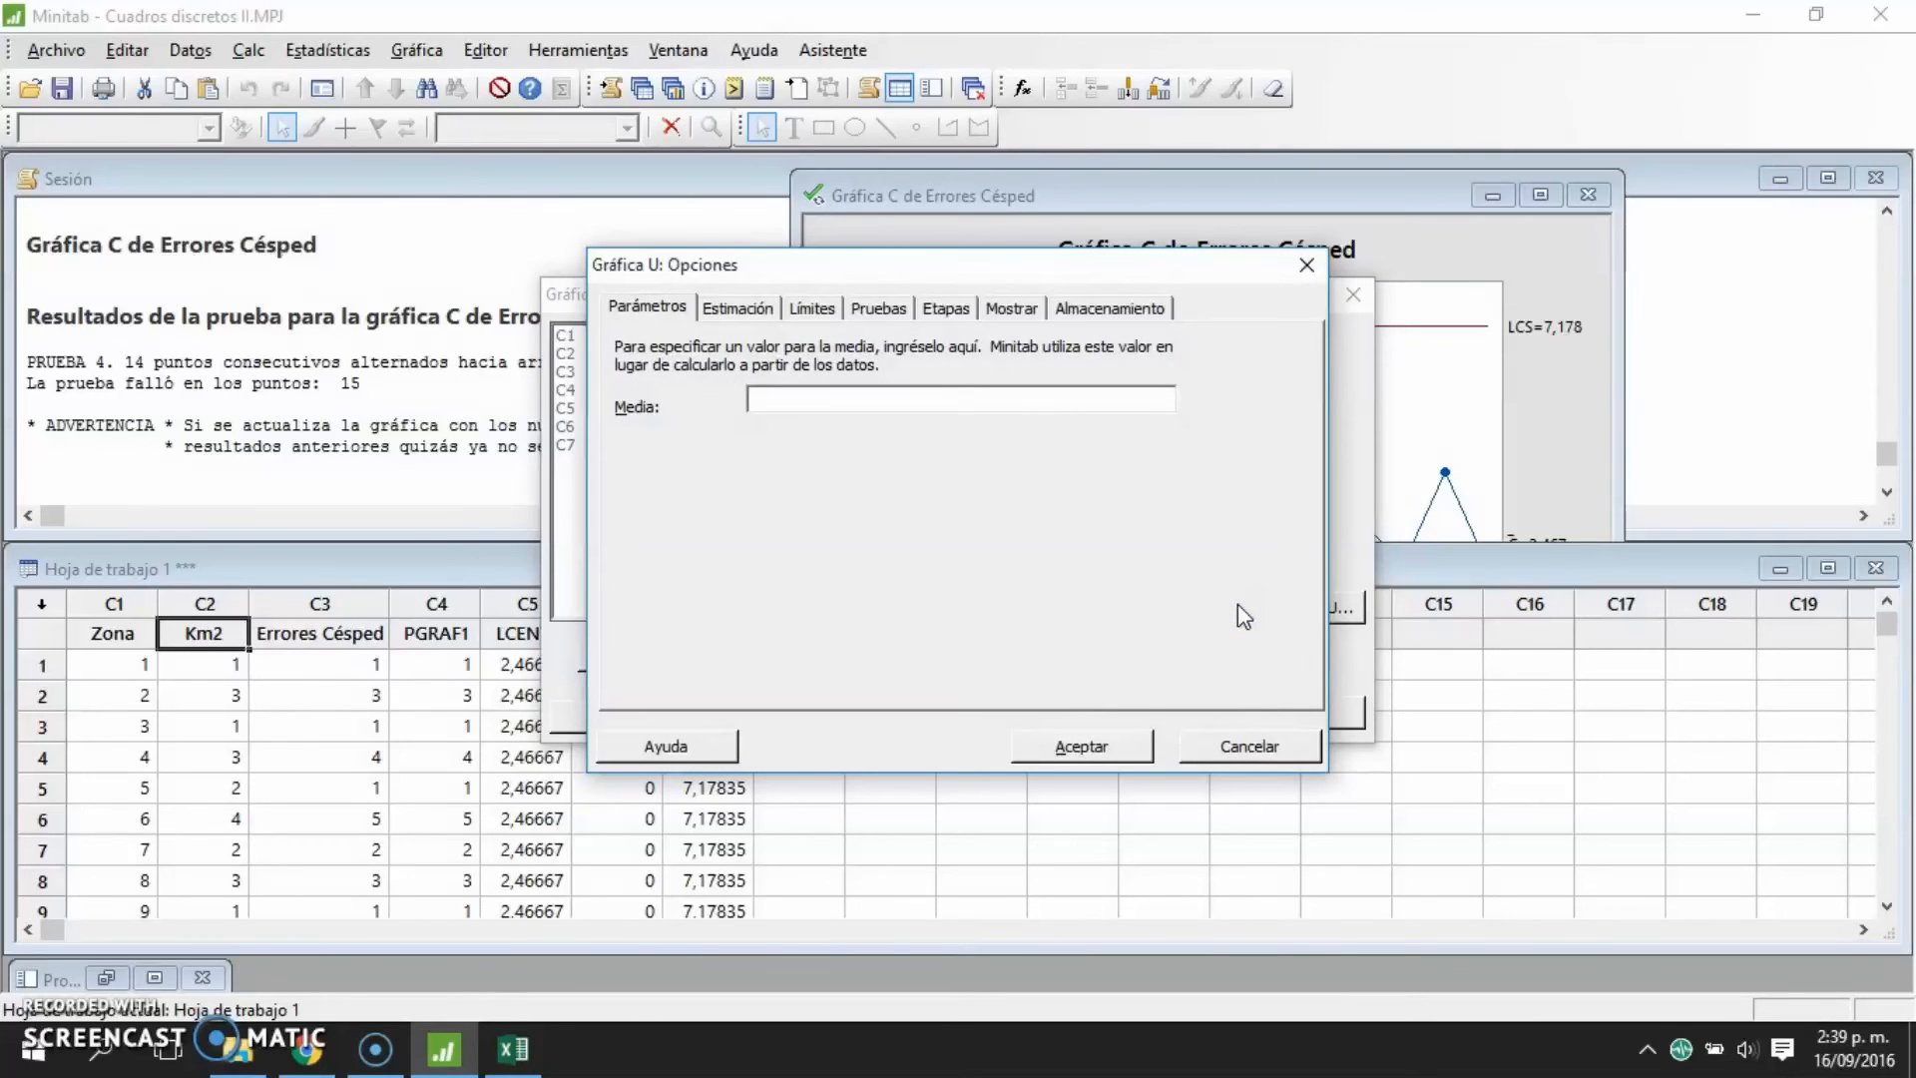
{"action": "left_click", "coordinate": [867, 311]}
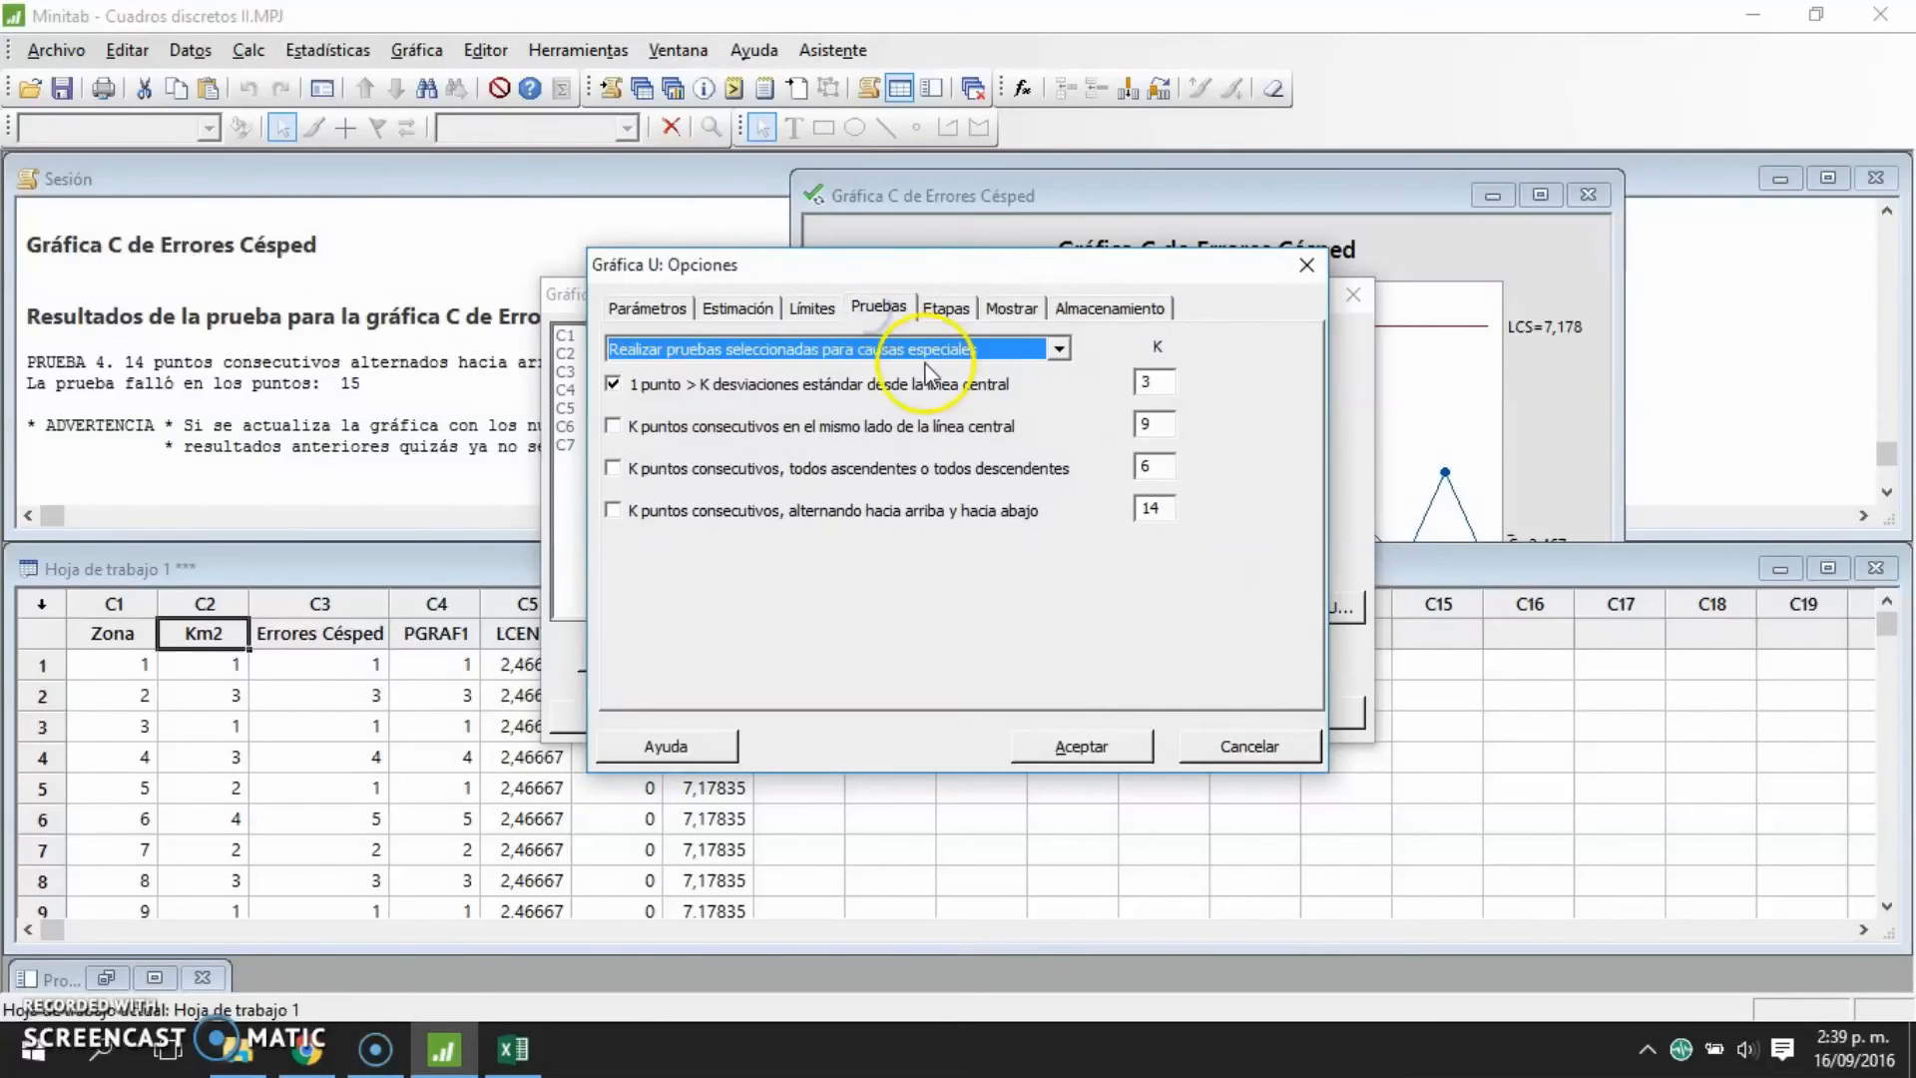
{"action": "left_click", "coordinate": [711, 427]}
{"action": "left_click", "coordinate": [659, 468]}
{"action": "left_click", "coordinate": [681, 510]}
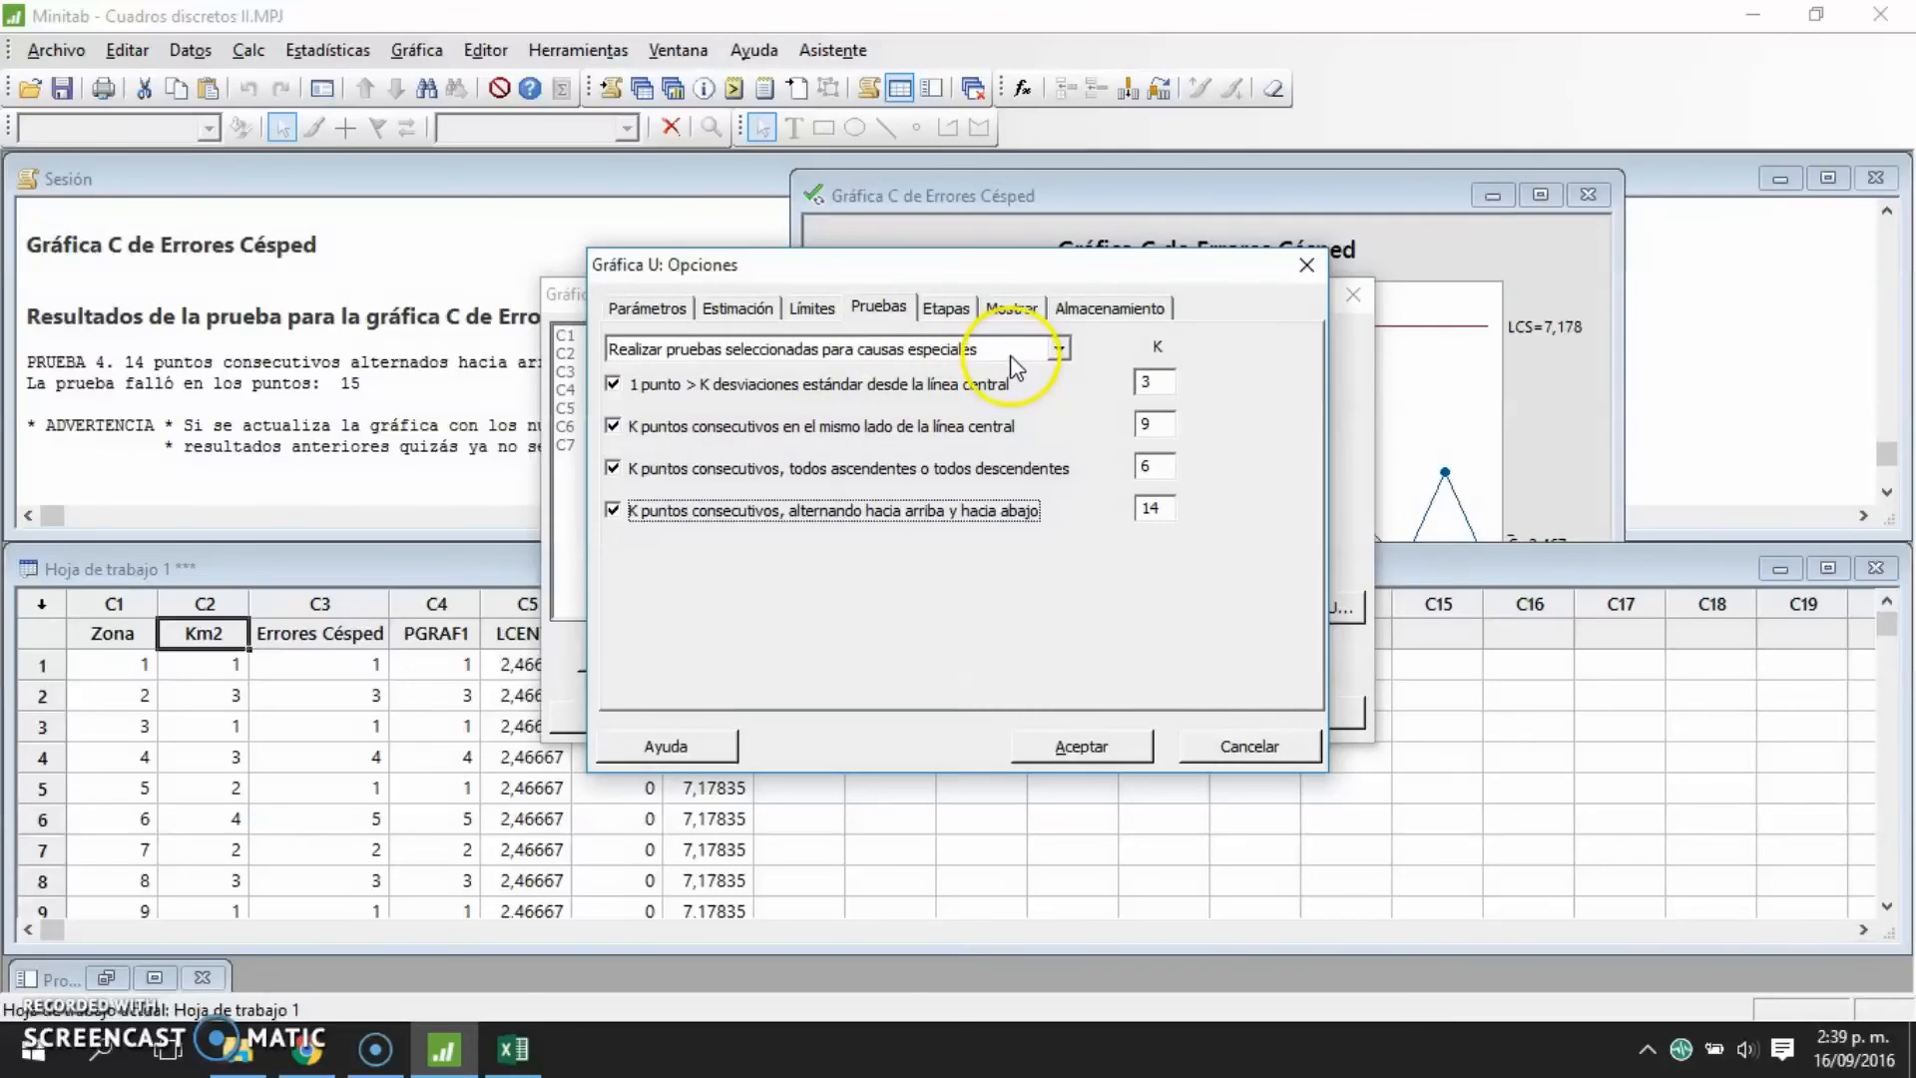
- Store the U chart's plotted points, center line and control limits, generate the chart, and move it clear of the session results
{"action": "left_click", "coordinate": [1097, 311]}
{"action": "left_click", "coordinate": [688, 524]}
{"action": "left_click", "coordinate": [715, 560]}
{"action": "left_click", "coordinate": [704, 592]}
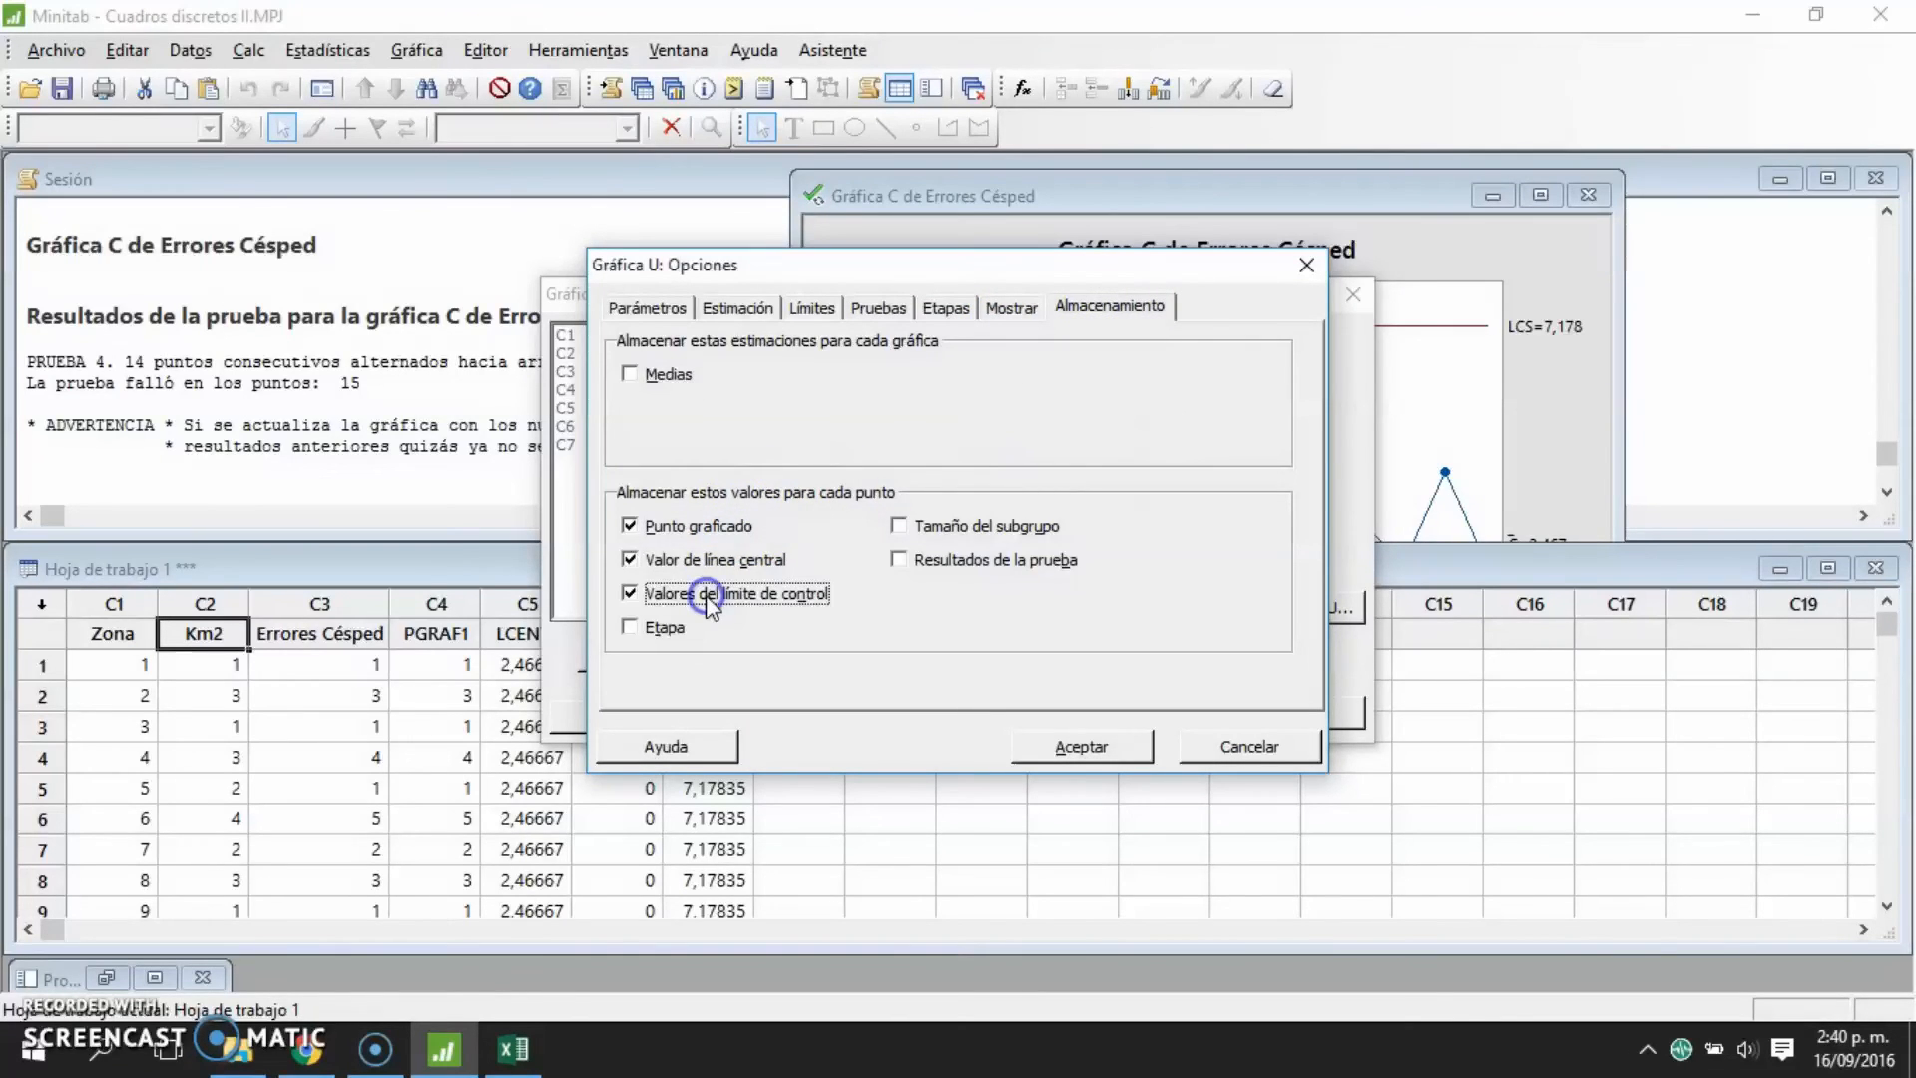
{"action": "left_click", "coordinate": [1076, 741]}
{"action": "left_click", "coordinate": [1107, 710]}
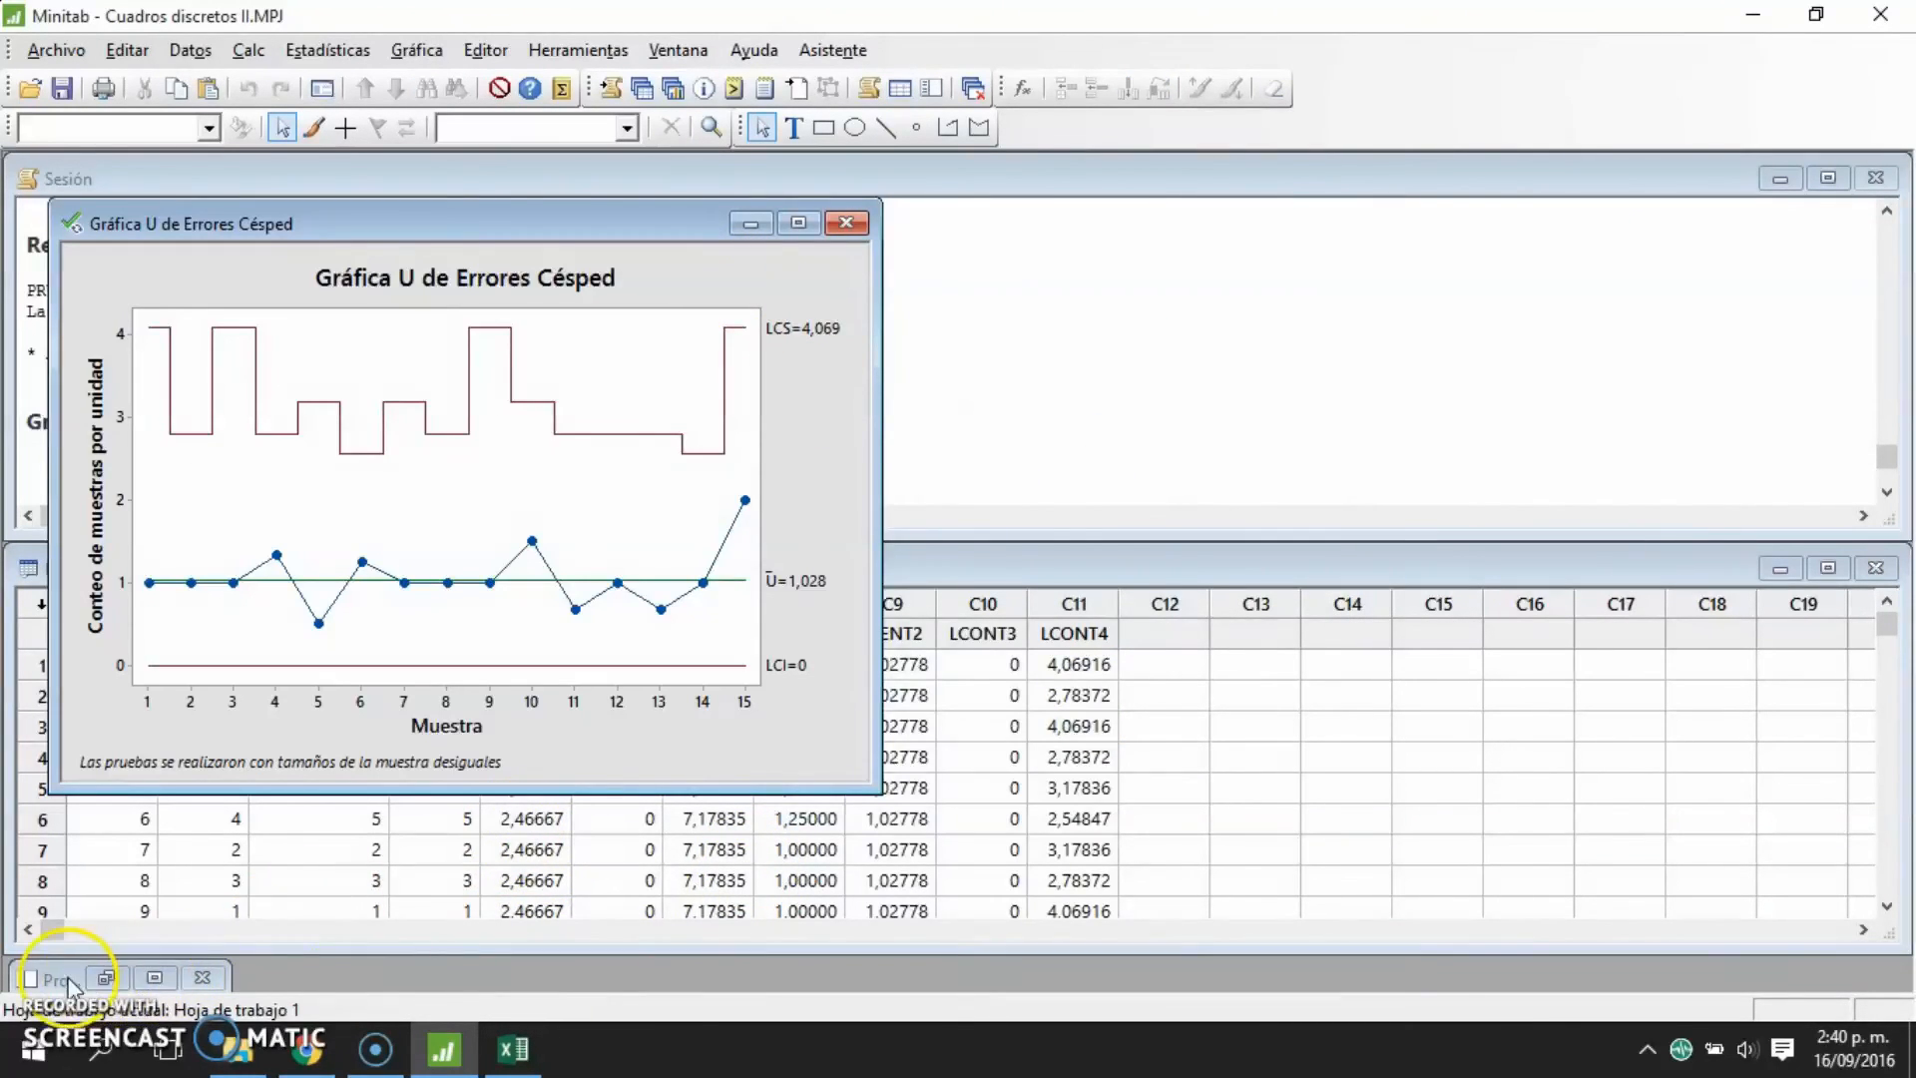
{"action": "left_click_drag", "start_coordinate": [462, 222], "coordinate": [1327, 213]}
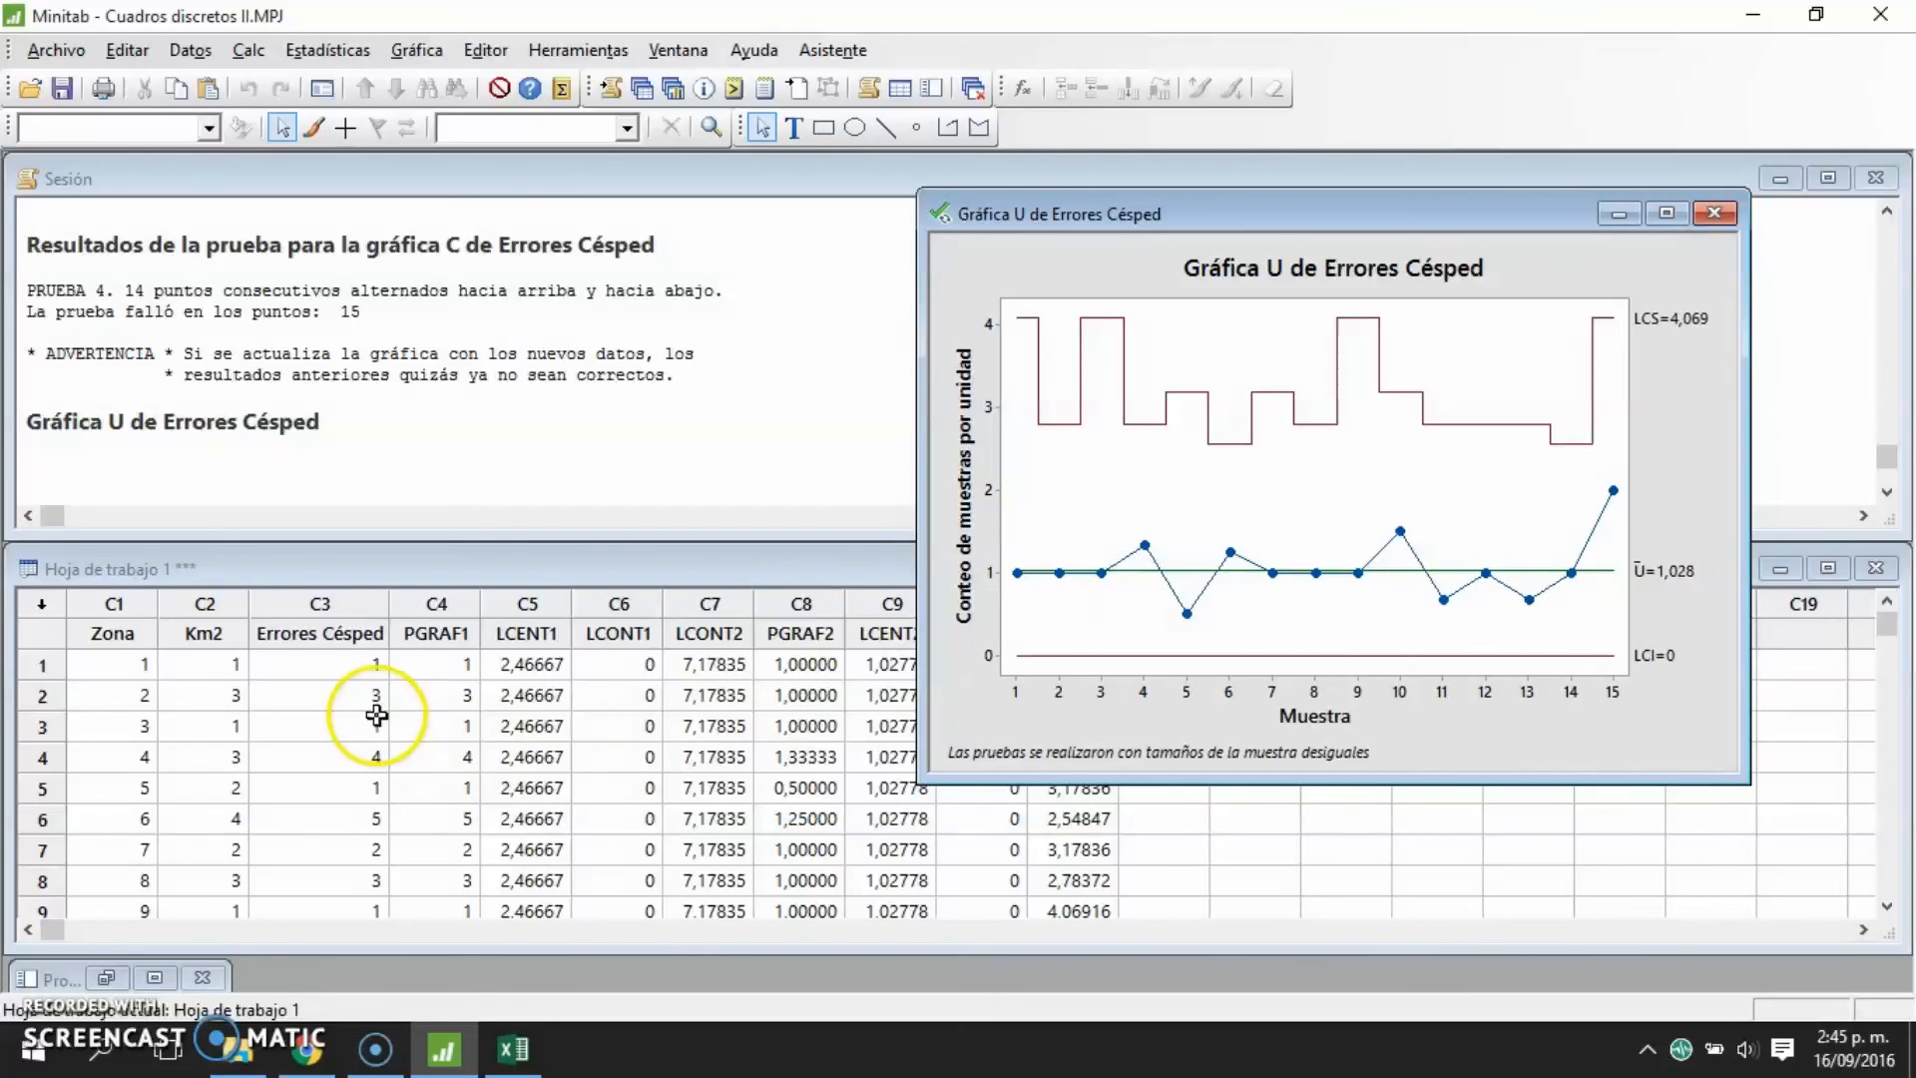
- Compare the Errores Césped counts with the Km2 values of the first three zones
{"action": "left_click_drag", "start_coordinate": [372, 665], "coordinate": [234, 567]}
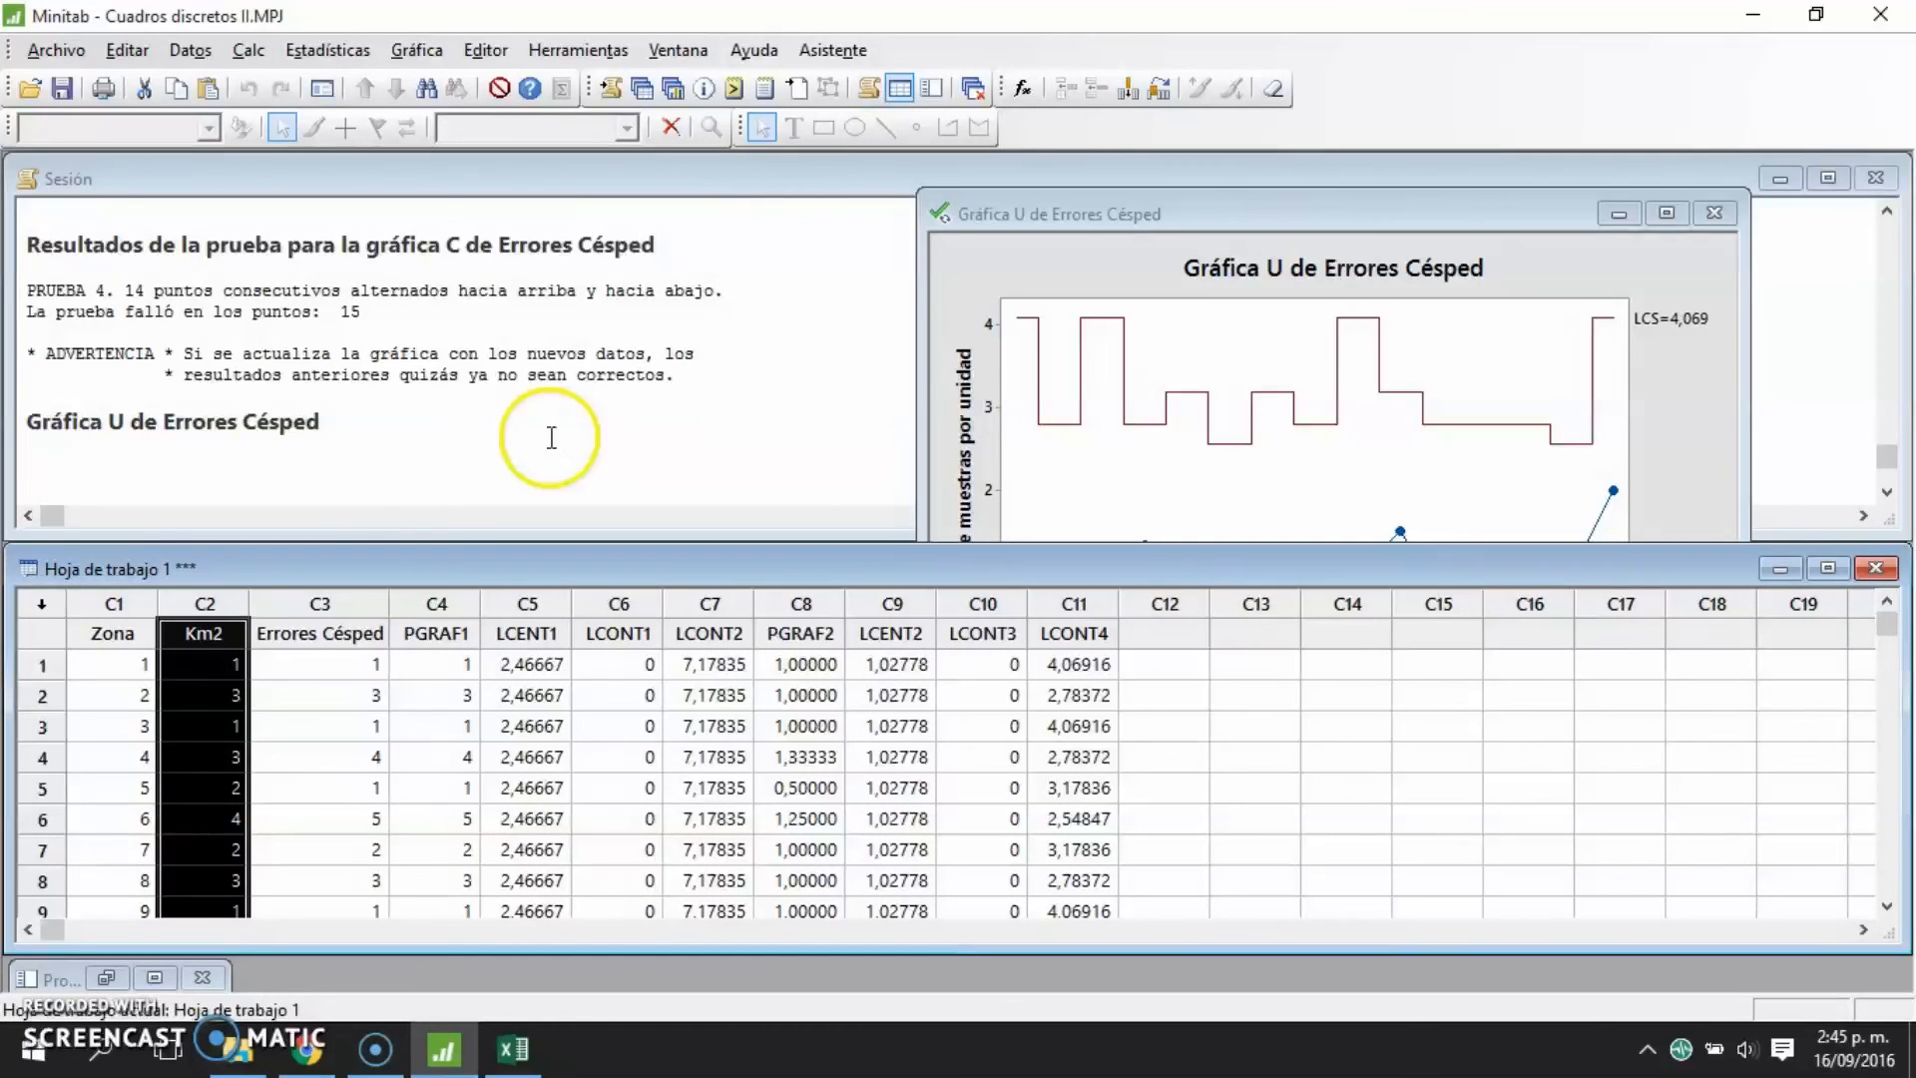
{"action": "left_click", "coordinate": [1092, 219]}
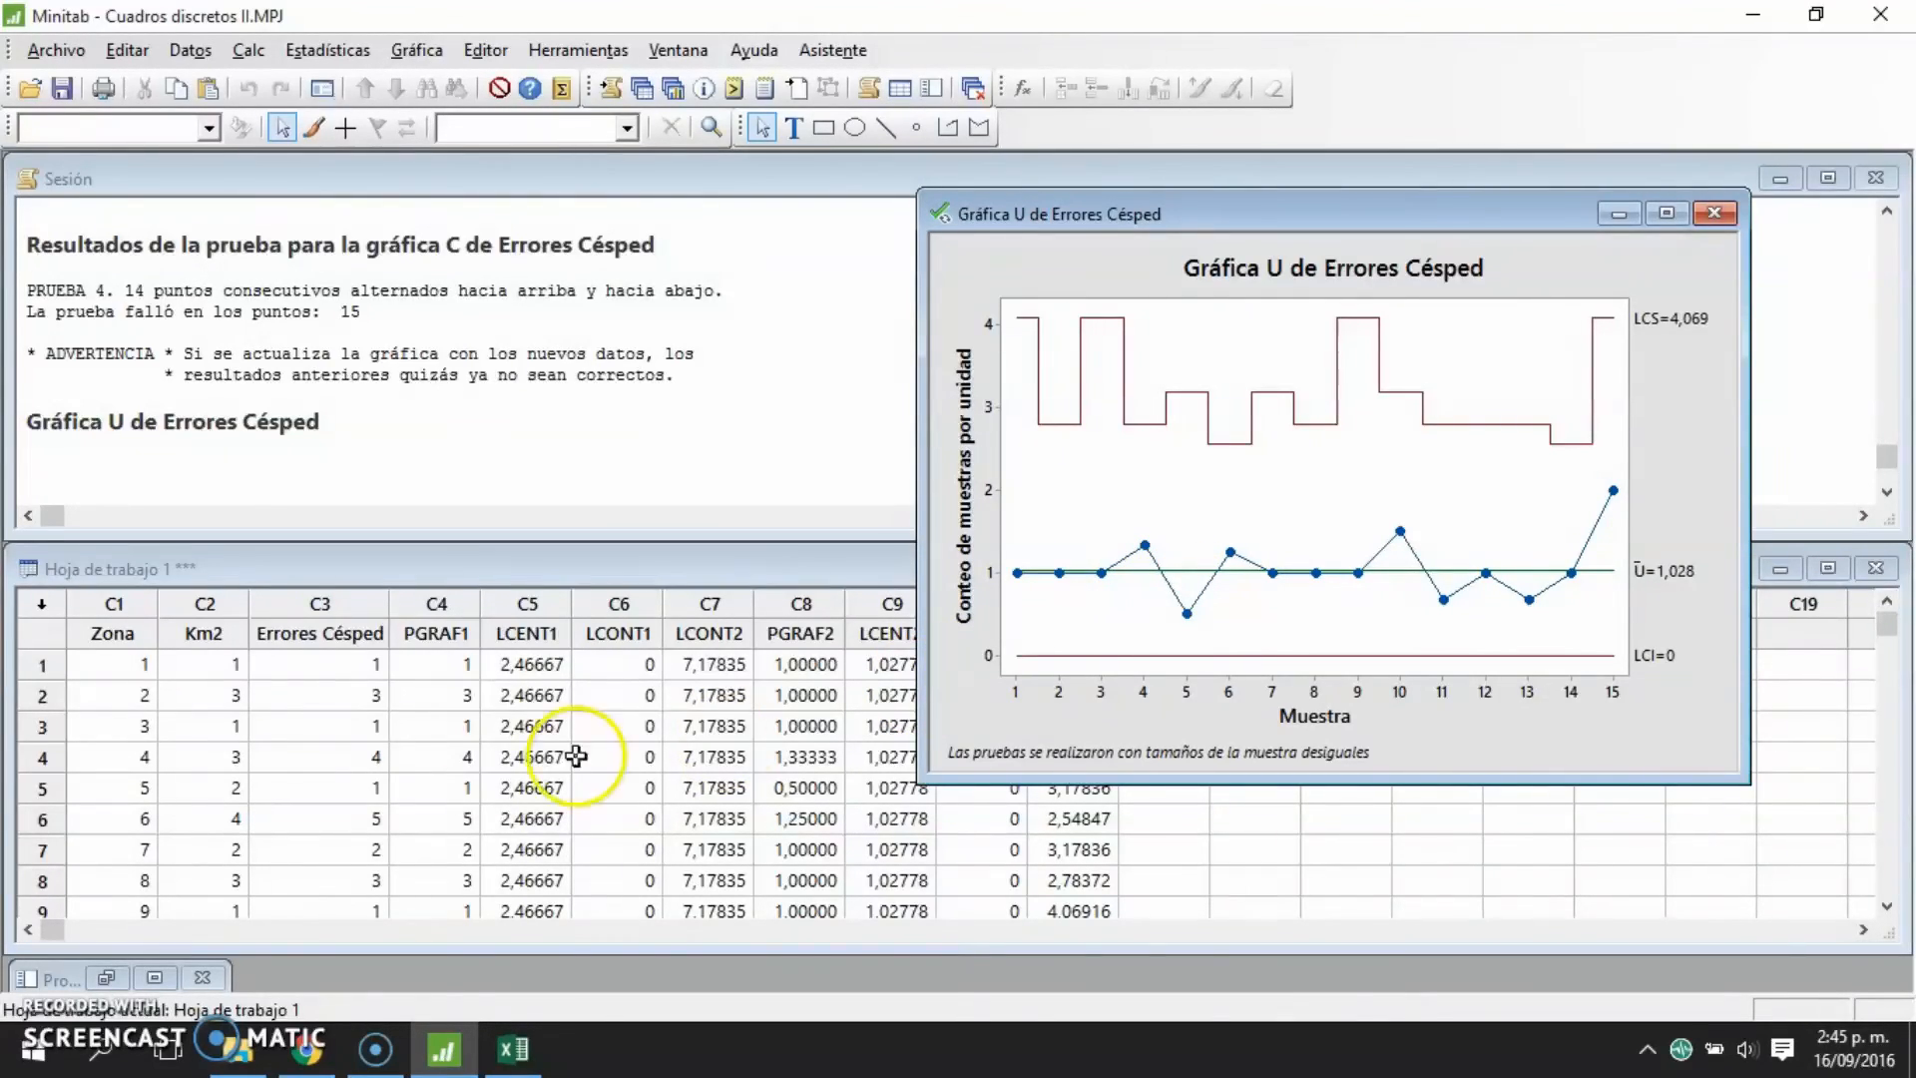
{"action": "left_click", "coordinate": [350, 672]}
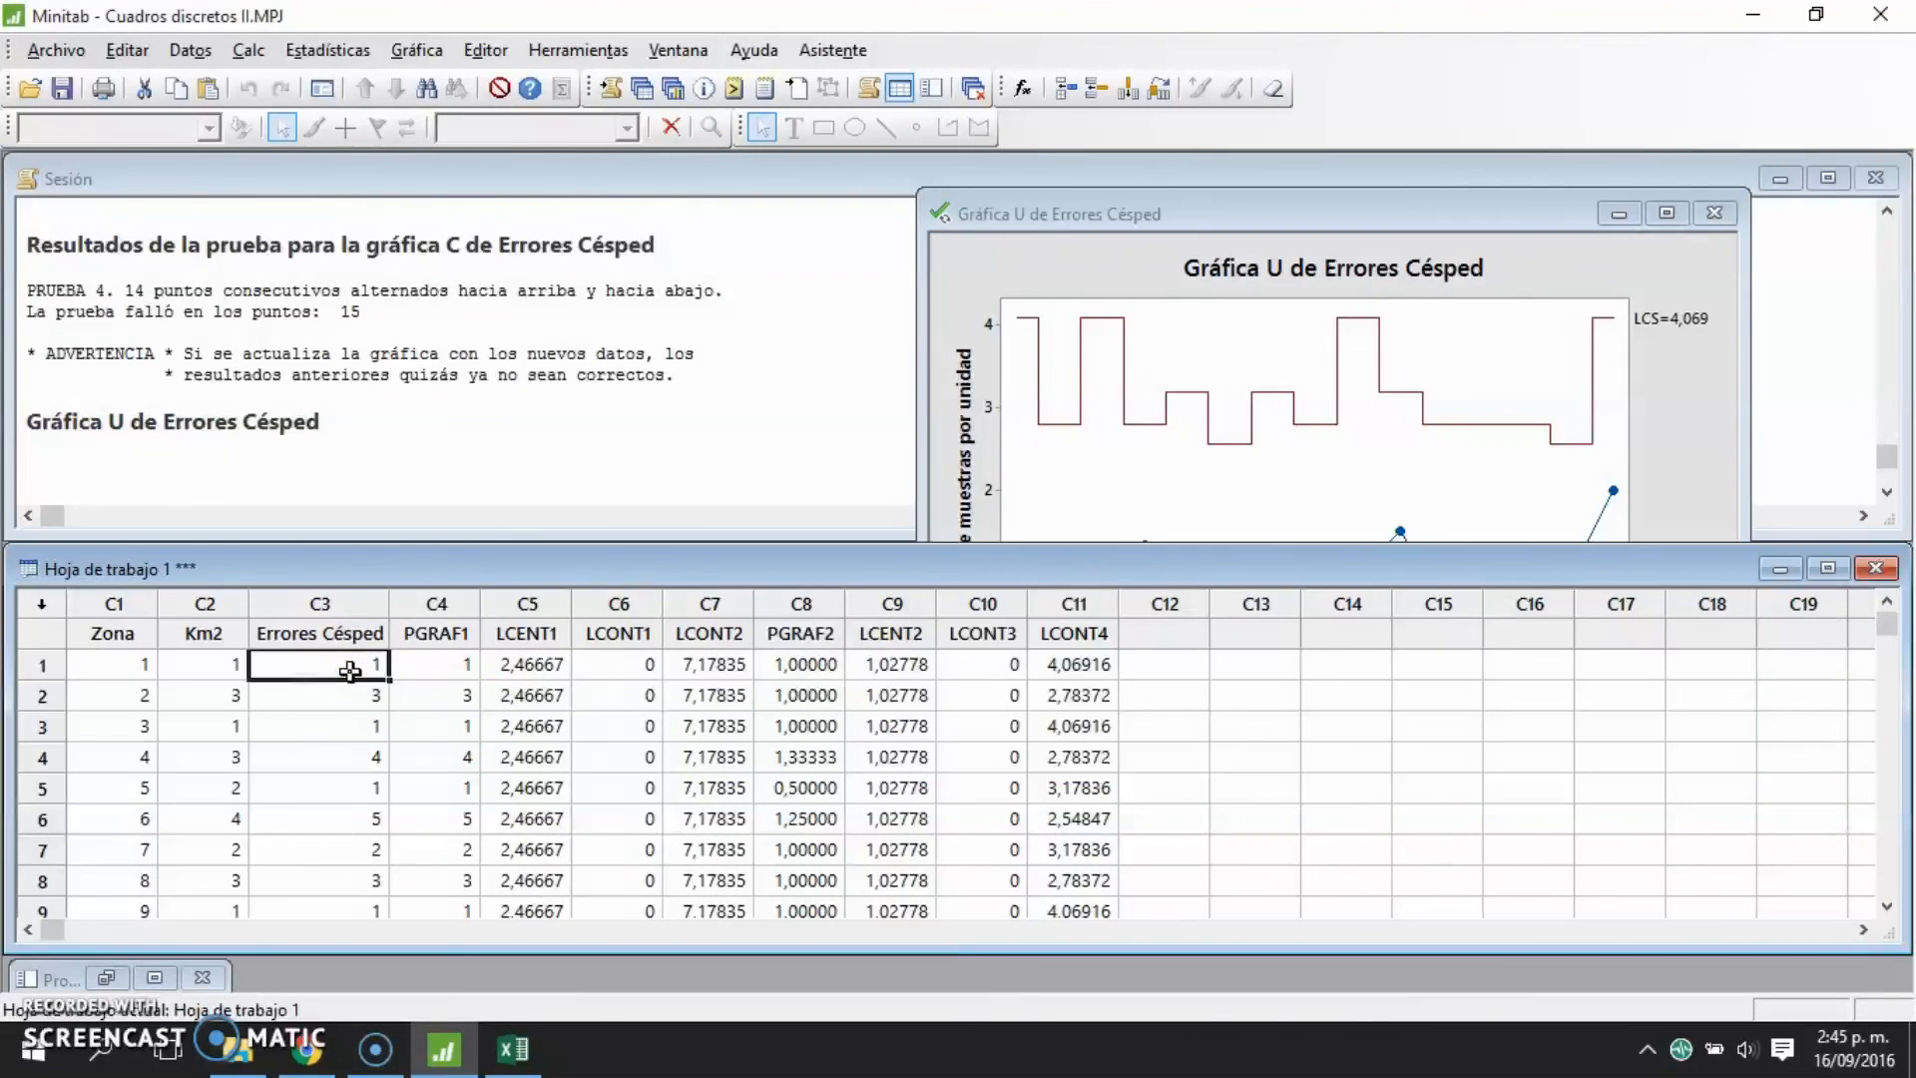
{"action": "left_click", "coordinate": [204, 668]}
{"action": "left_click", "coordinate": [204, 696]}
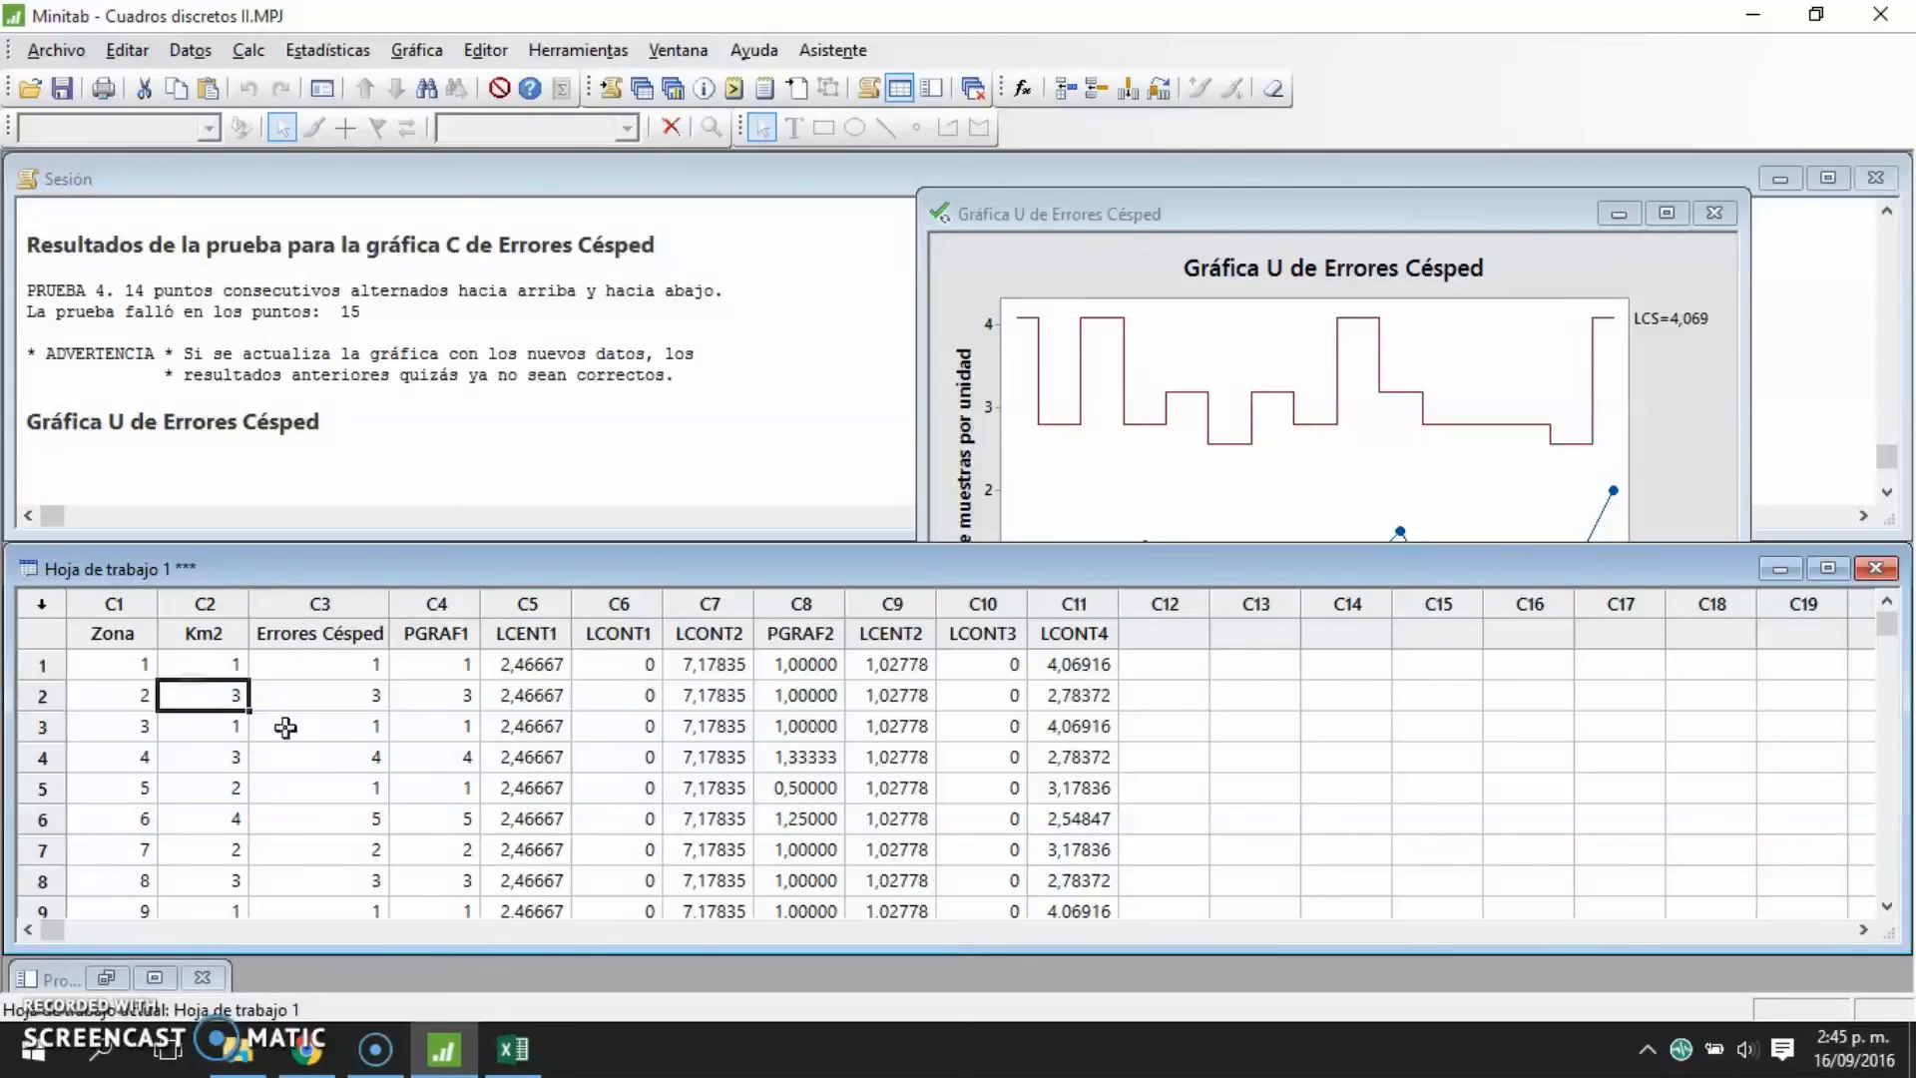
{"action": "left_click", "coordinate": [206, 726]}
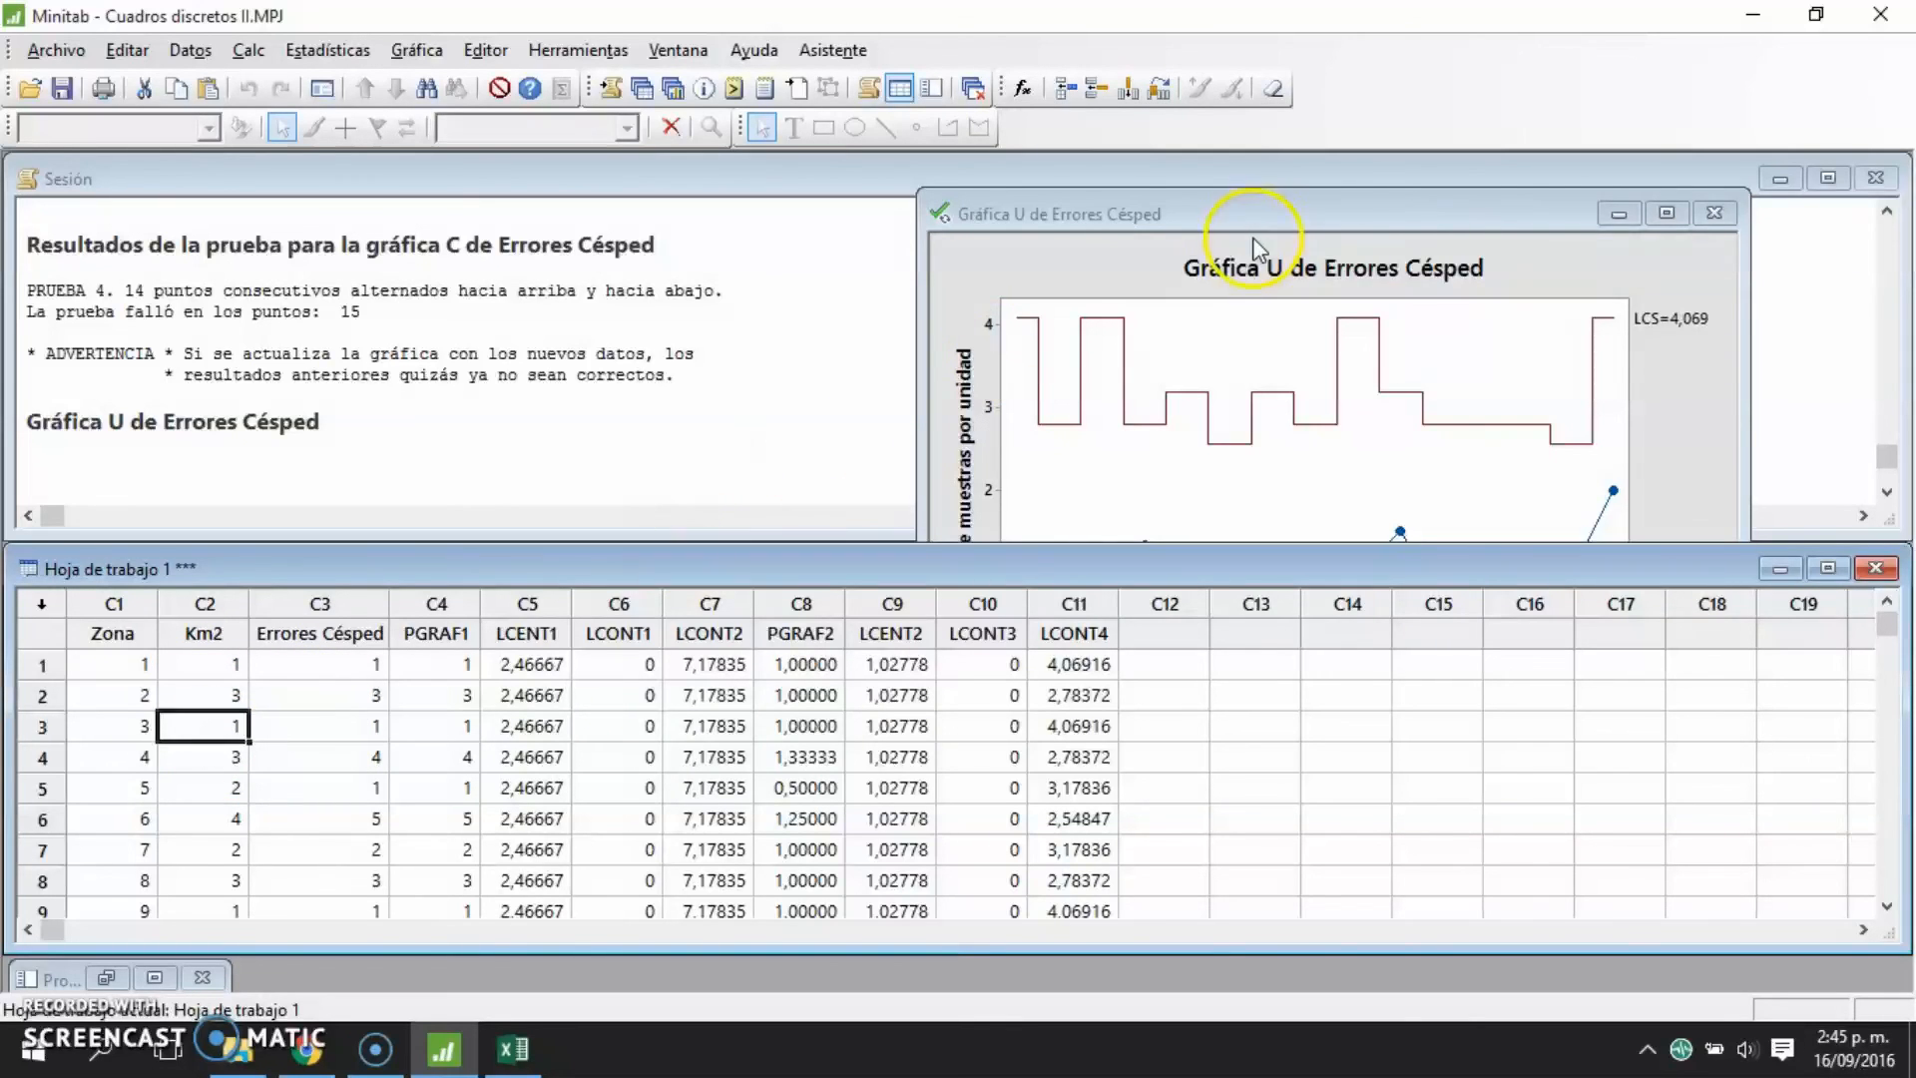
- Inspect the sample 4 point on the U chart against the center line
{"action": "left_click", "coordinate": [1200, 215]}
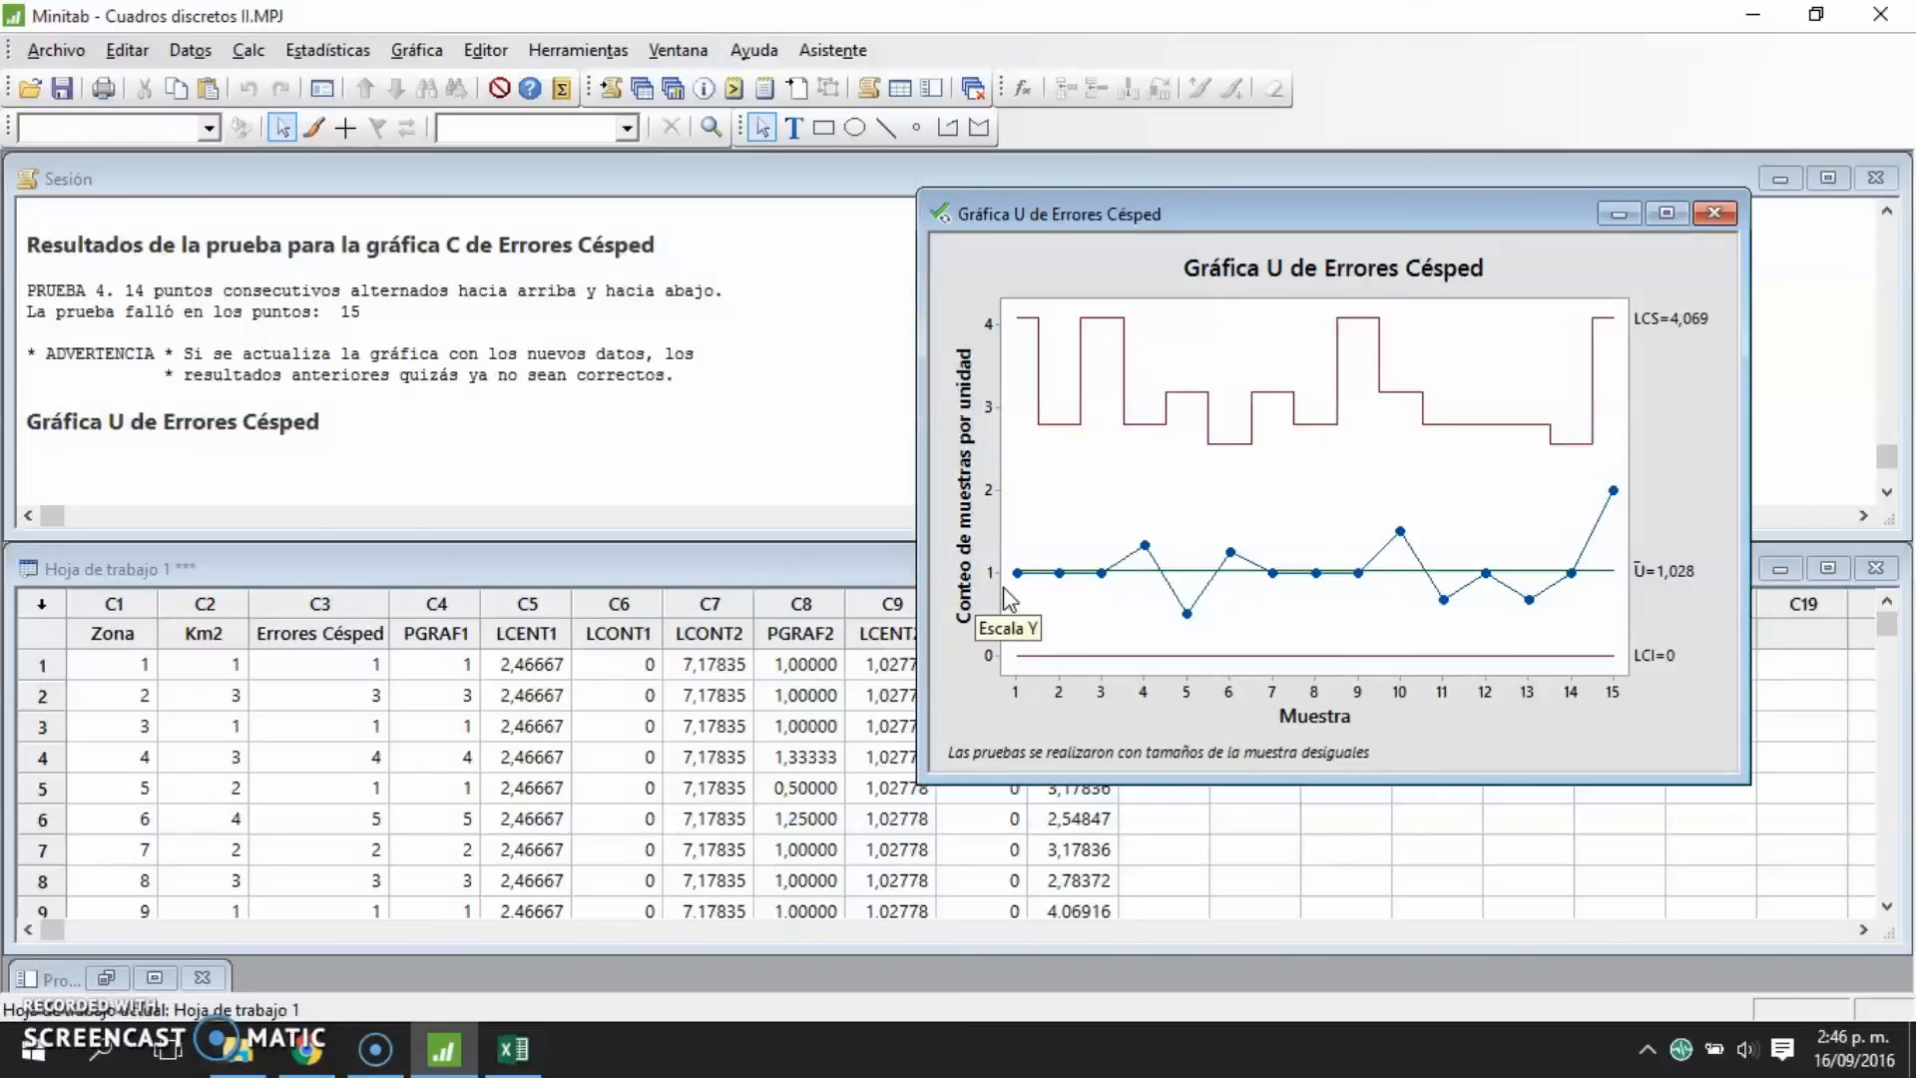
{"action": "mouse_move", "coordinate": [1148, 548]}
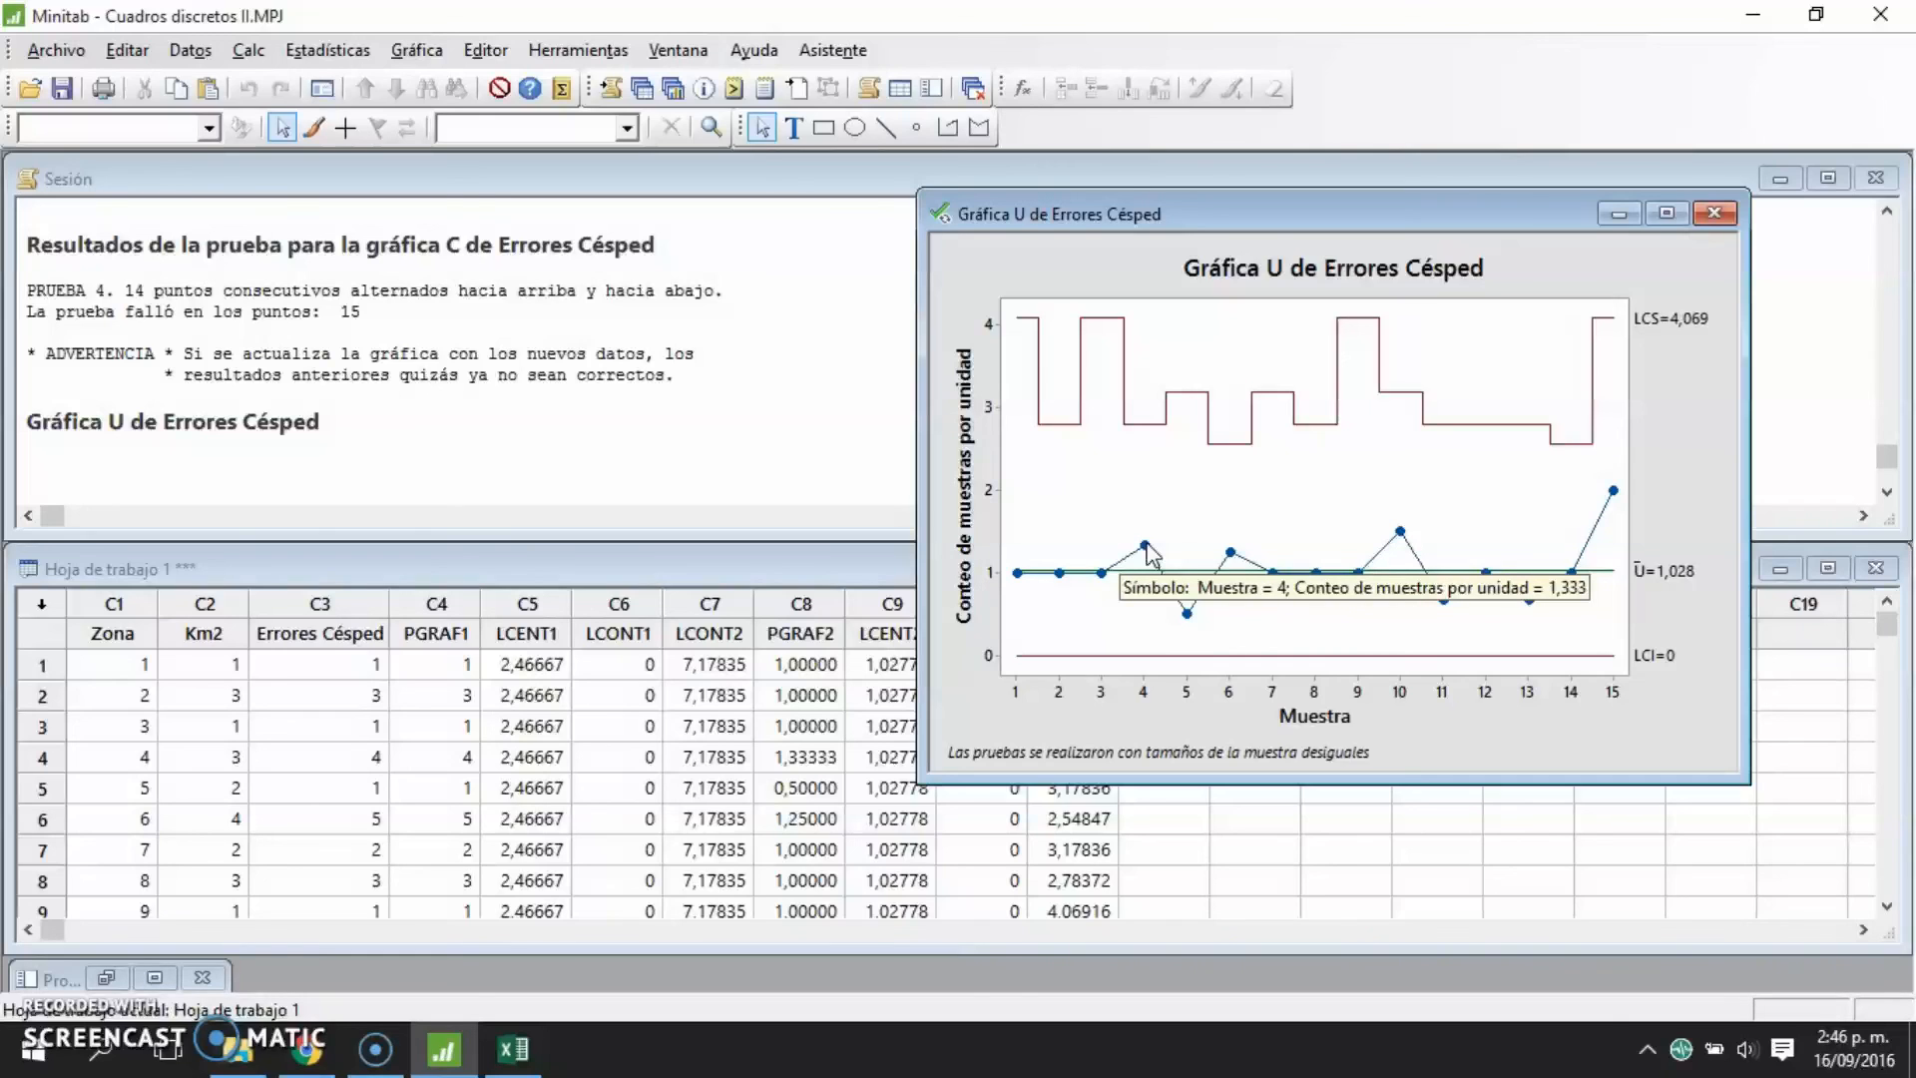
{"action": "left_click", "coordinate": [1147, 549]}
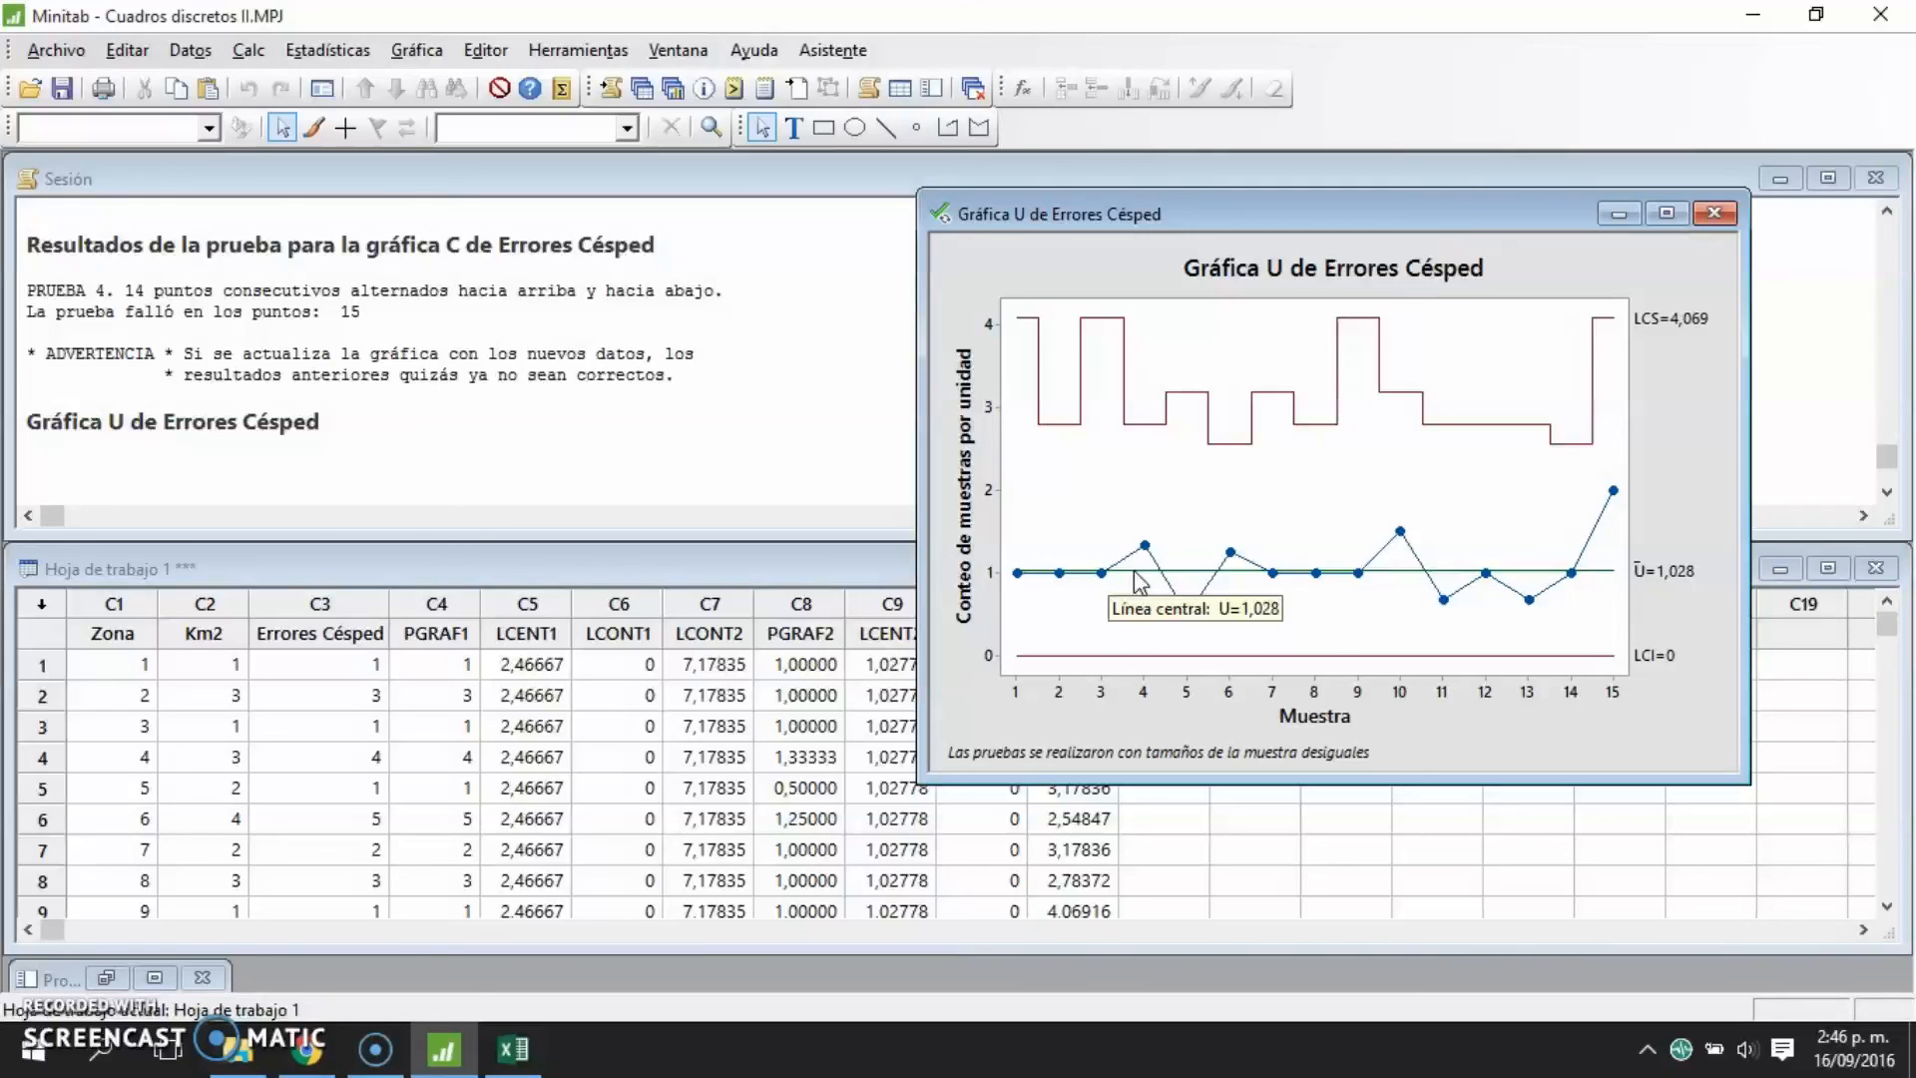
{"action": "left_click", "coordinate": [1144, 548]}
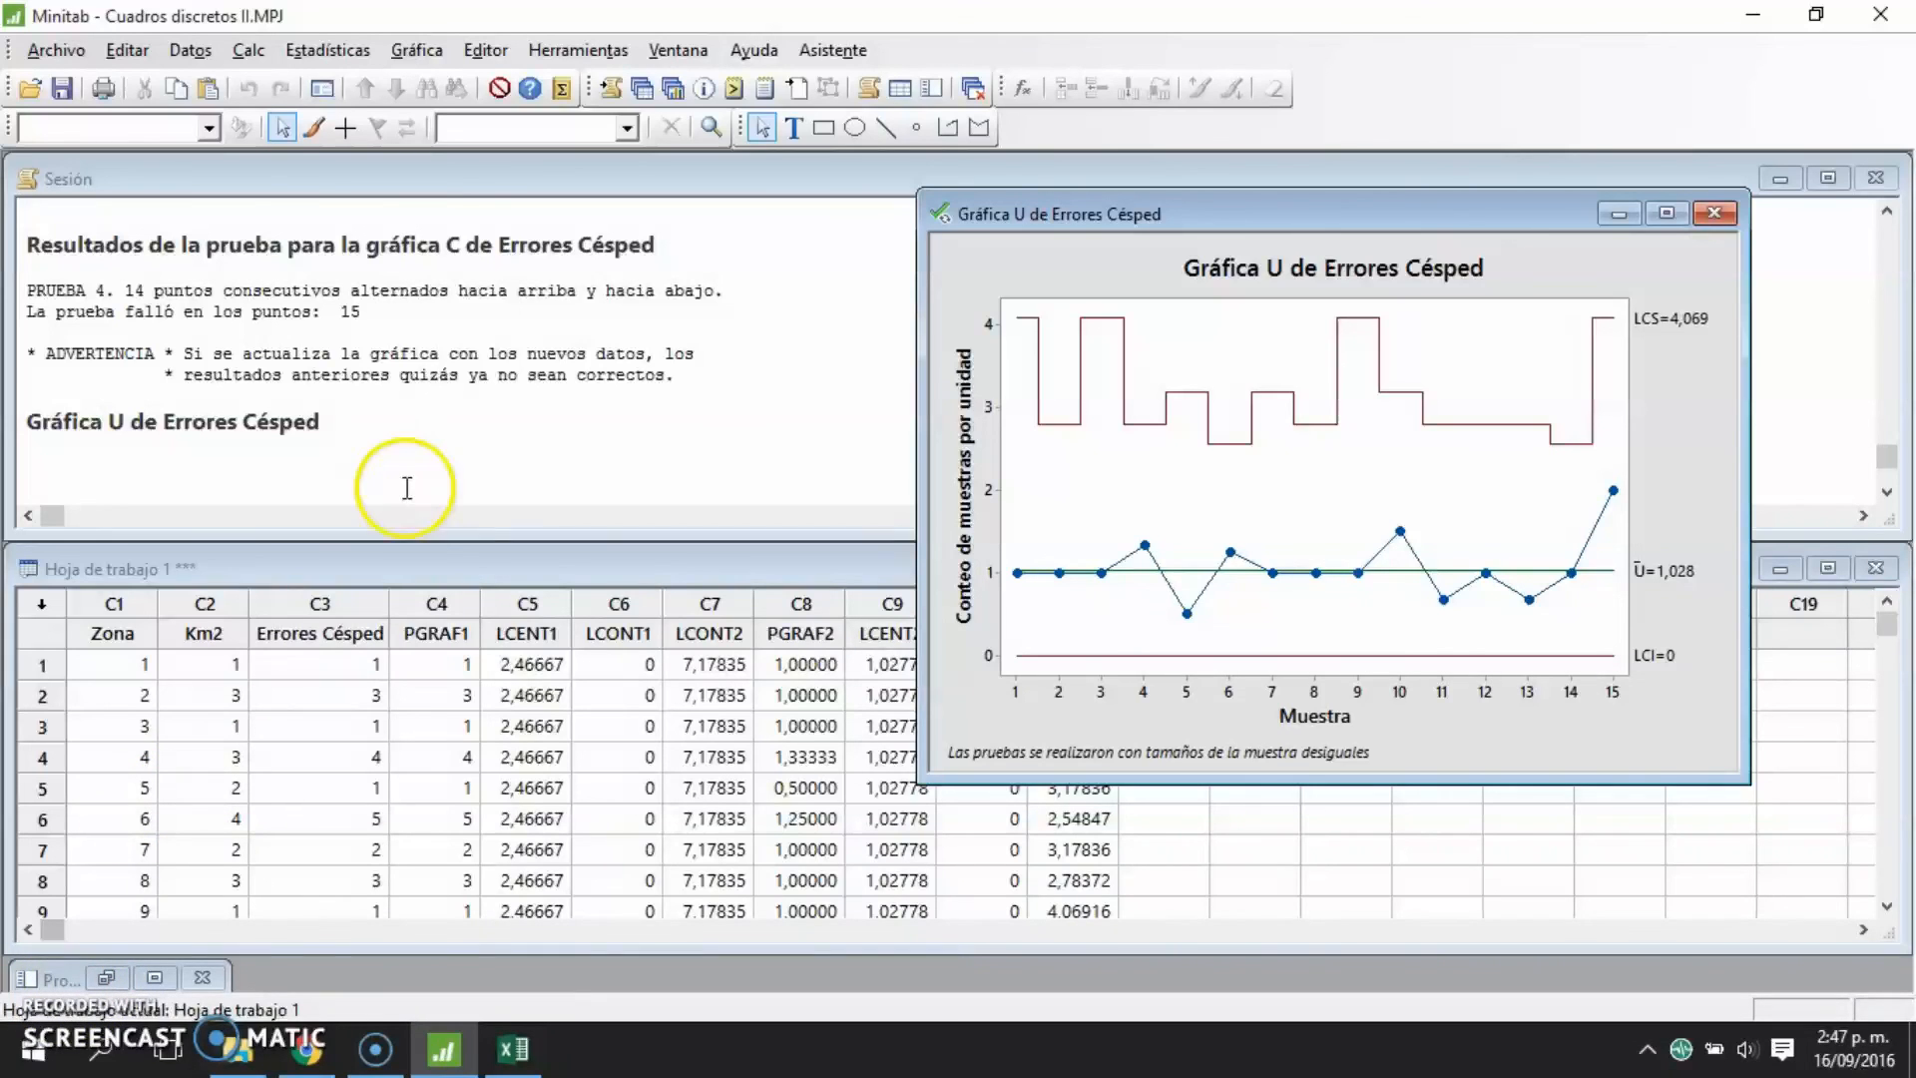
- Check the session output for the U chart's test results, and move the chart window slightly lower over the worksheet
{"action": "left_click", "coordinate": [382, 464]}
{"action": "key", "text": "Up"}
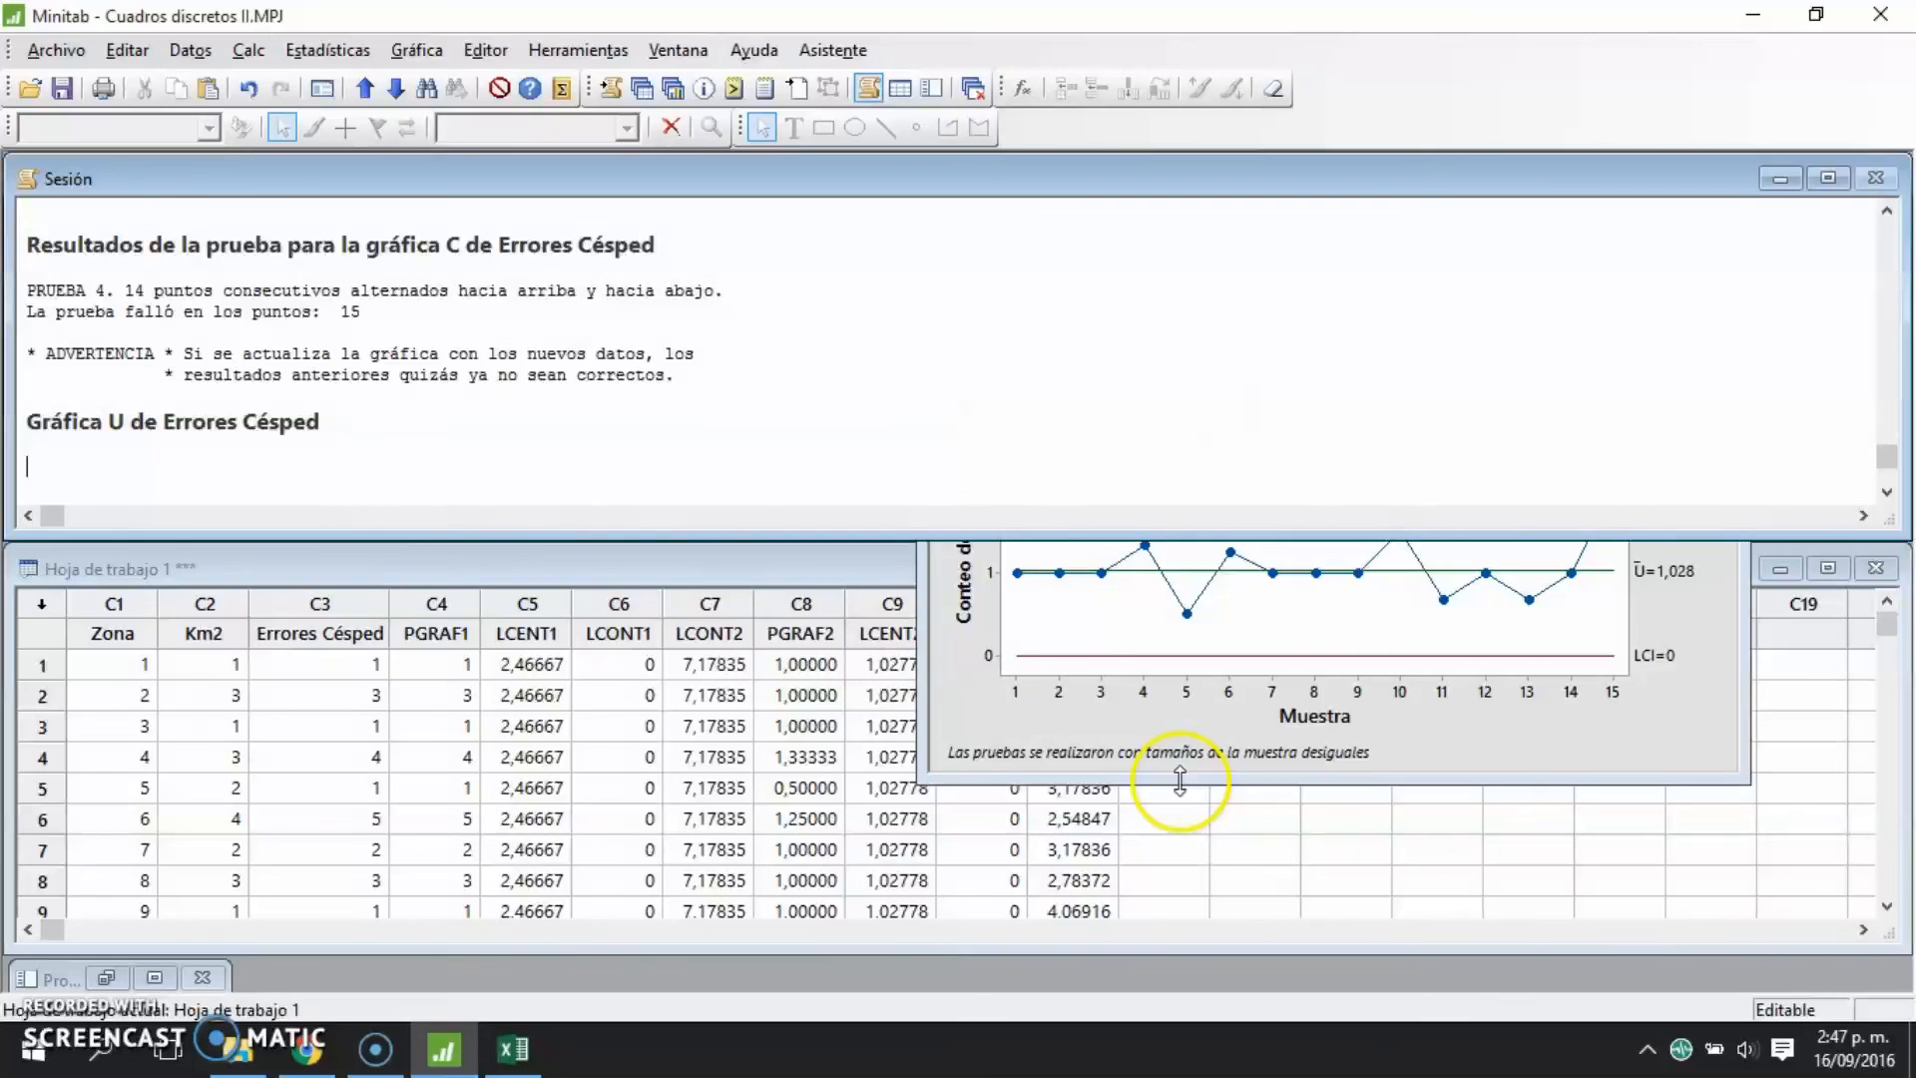
{"action": "left_click", "coordinate": [1476, 752]}
{"action": "left_click_drag", "start_coordinate": [1272, 203], "coordinate": [1213, 290]}
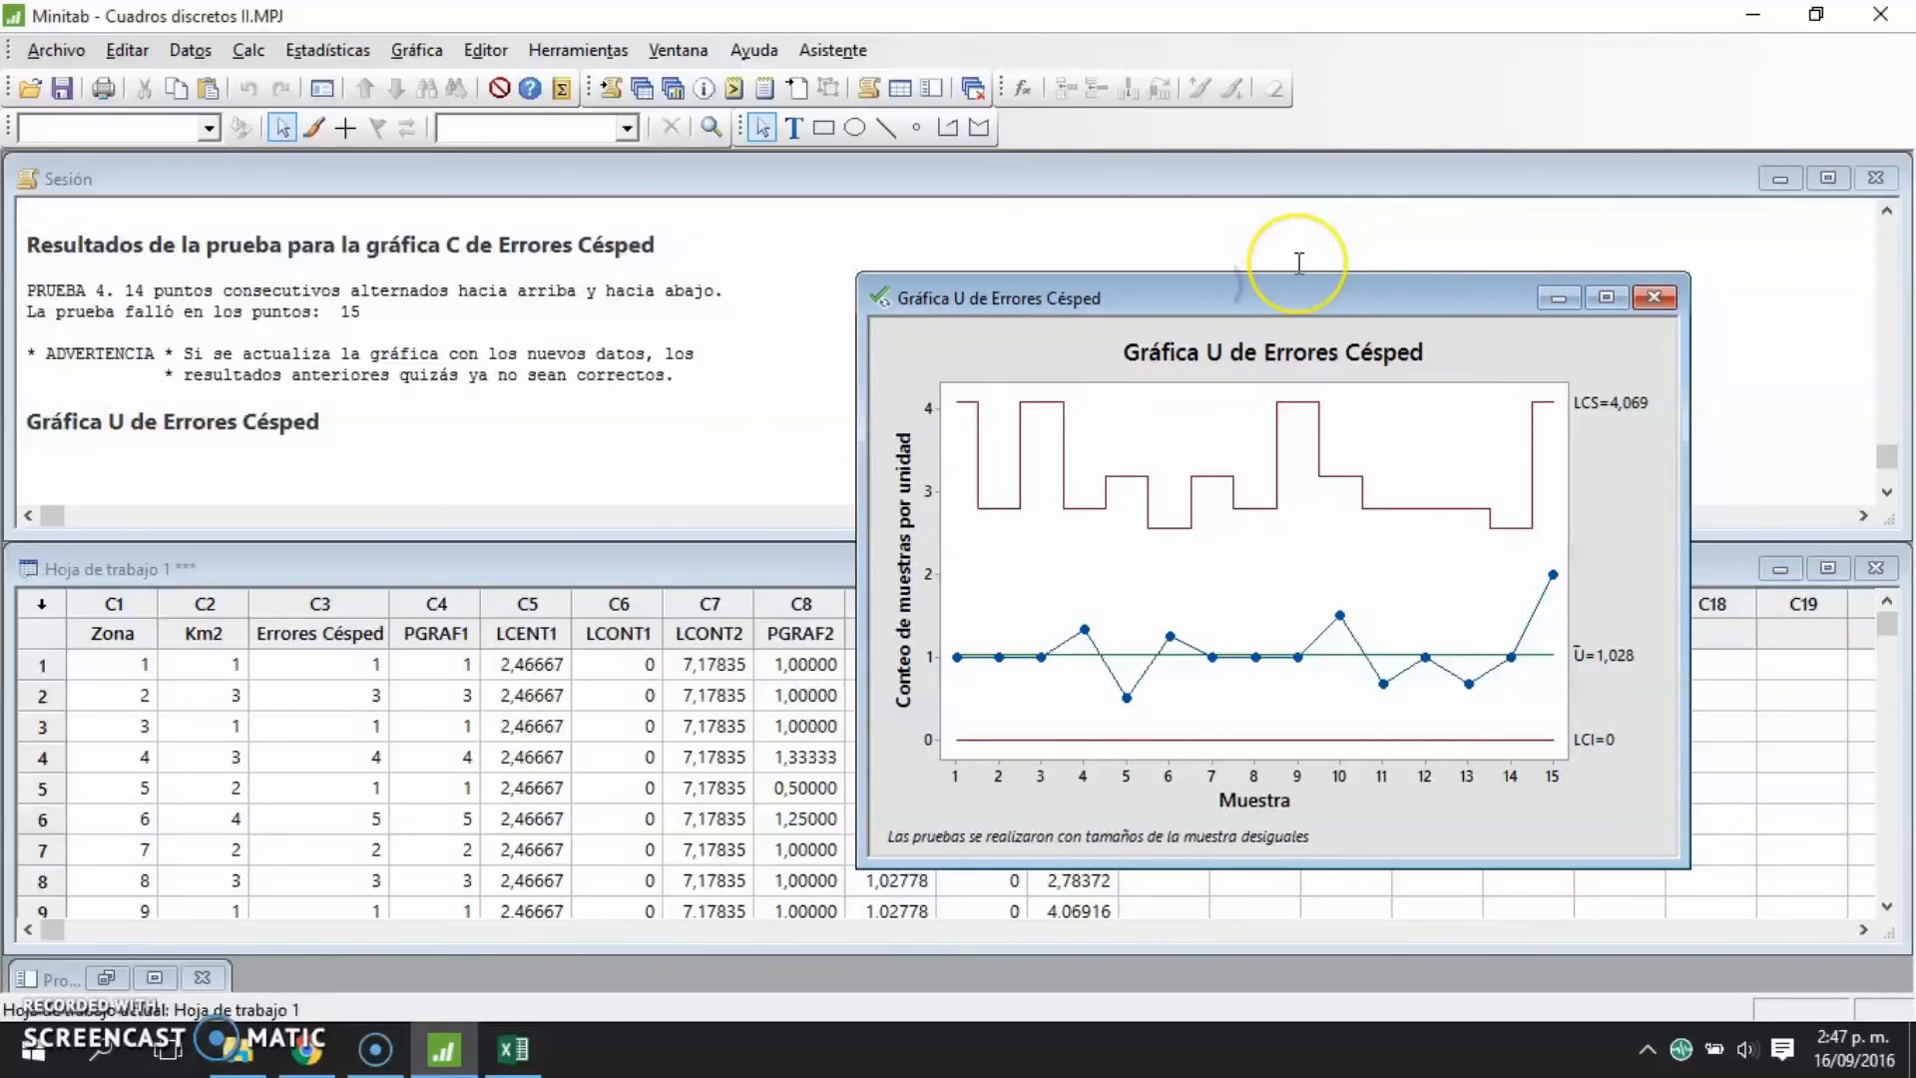